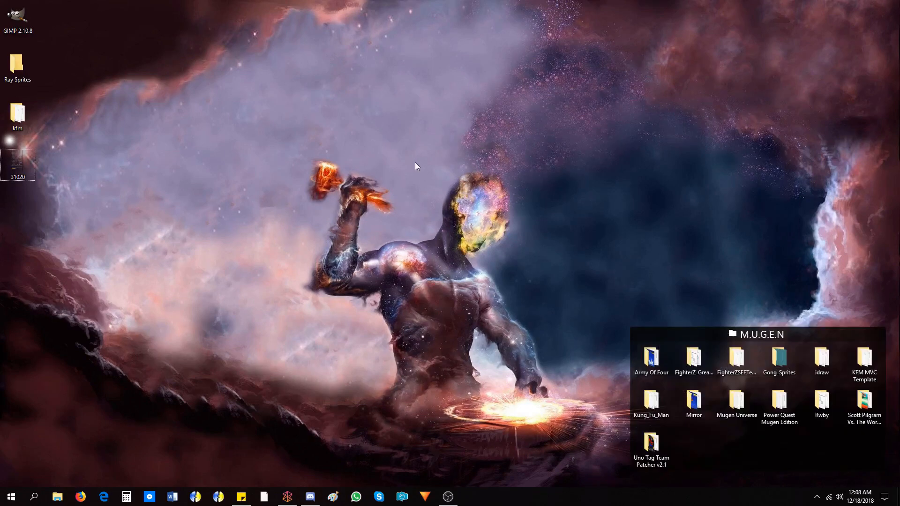
{"action": "left_click", "coordinate": [18, 17]}
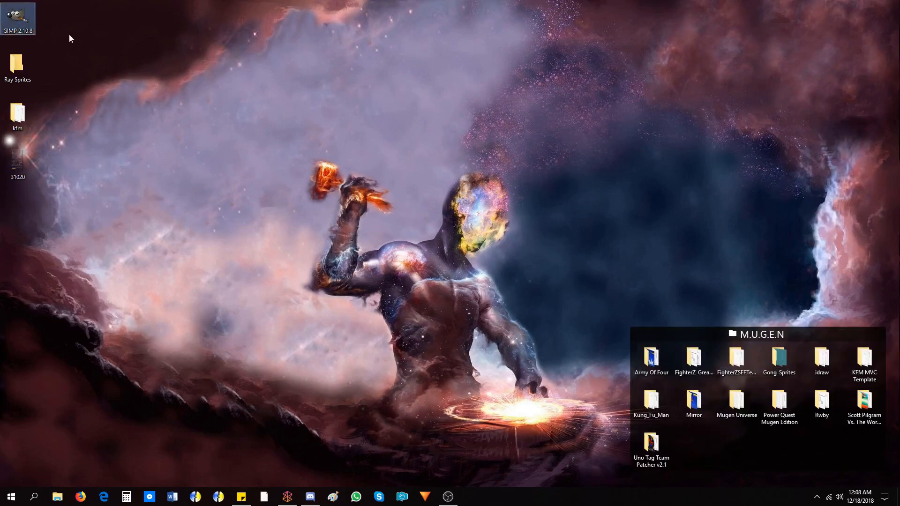
{"action": "left_click", "coordinate": [19, 78]}
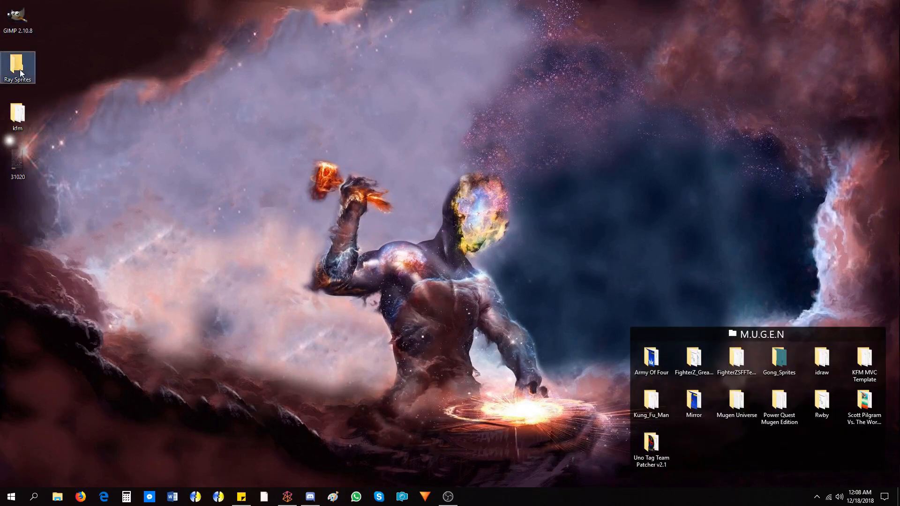
{"action": "left_click", "coordinate": [21, 115]}
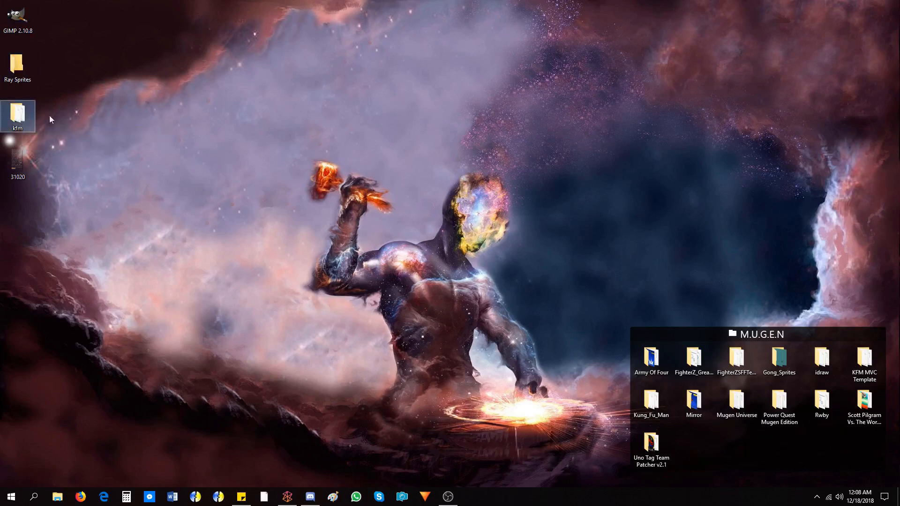
{"action": "left_click", "coordinate": [27, 154]}
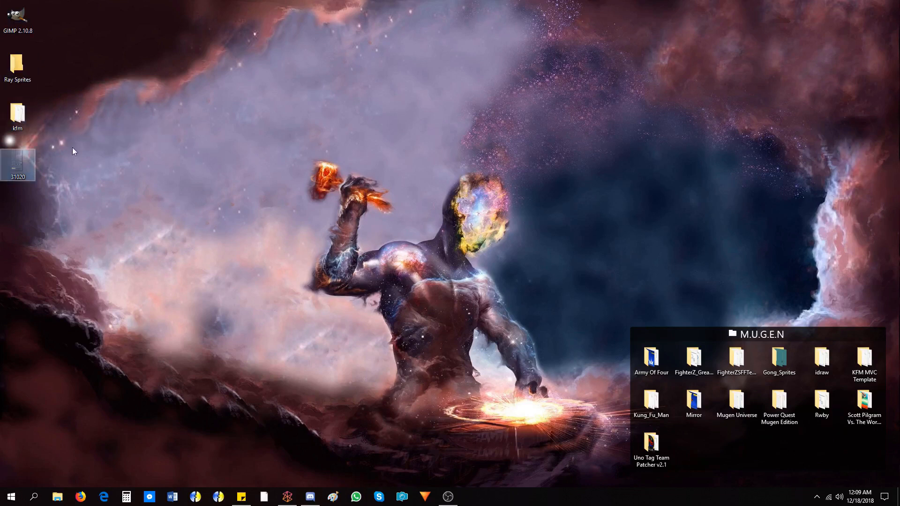
{"action": "left_click", "coordinate": [78, 146]}
Launch GIMP, open the 31020 sprite sheet from the desktop in a maximized window, and set the zoom to 100%
{"action": "left_click", "coordinate": [24, 22]}
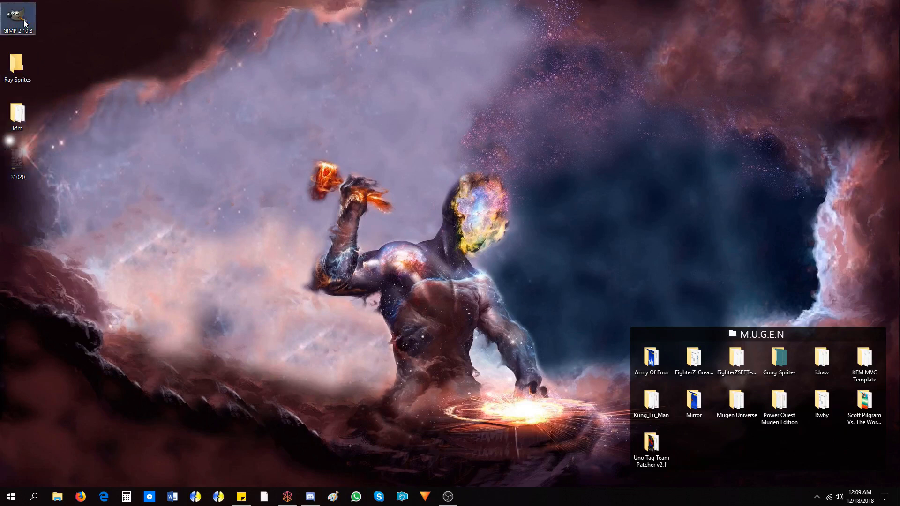
{"action": "key", "text": "Return"}
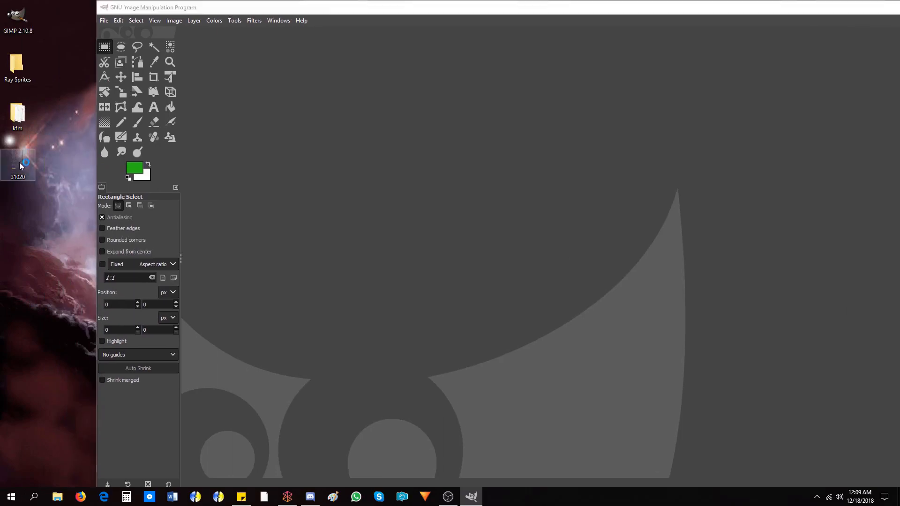
{"action": "double_click", "coordinate": [295, 7]}
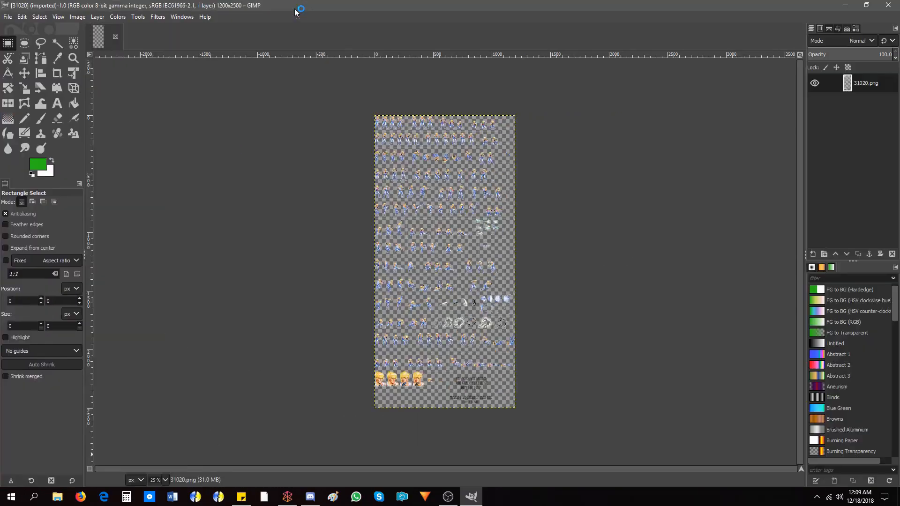
{"action": "left_click", "coordinate": [58, 17]}
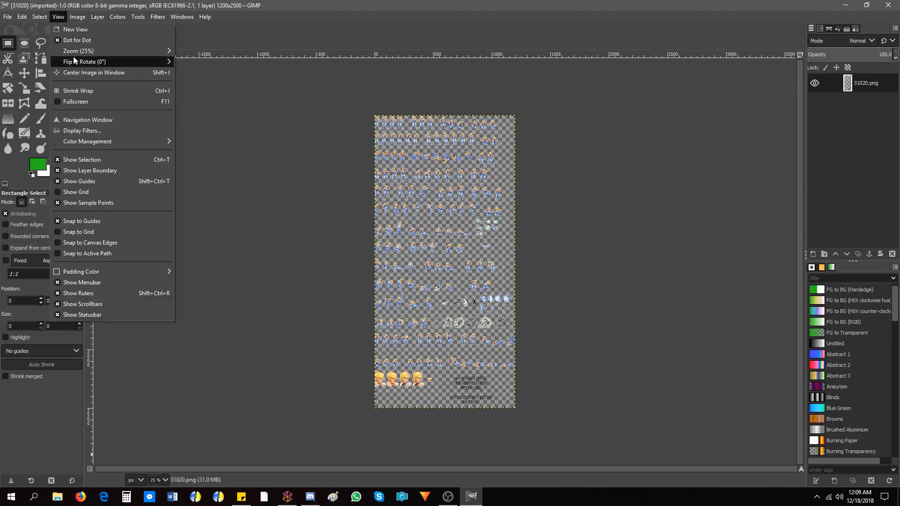
{"action": "mouse_move", "coordinate": [75, 52]}
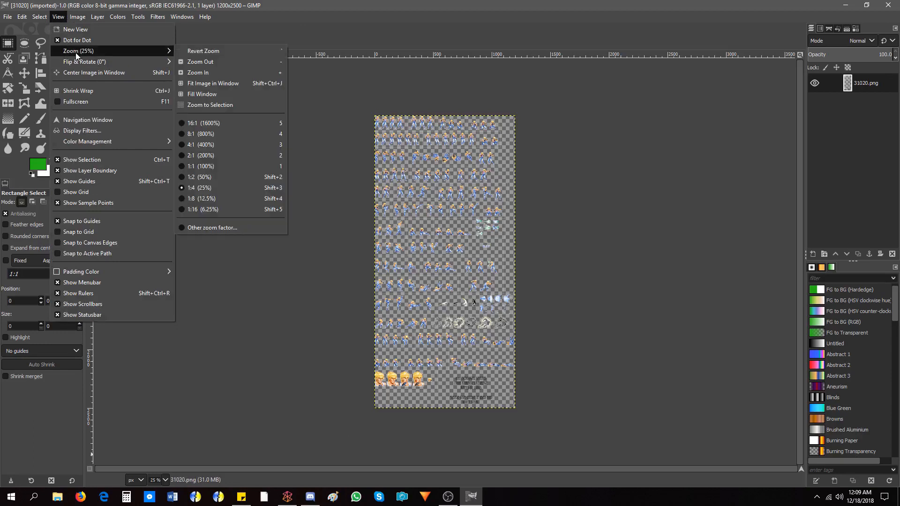
{"action": "left_click", "coordinate": [231, 164]}
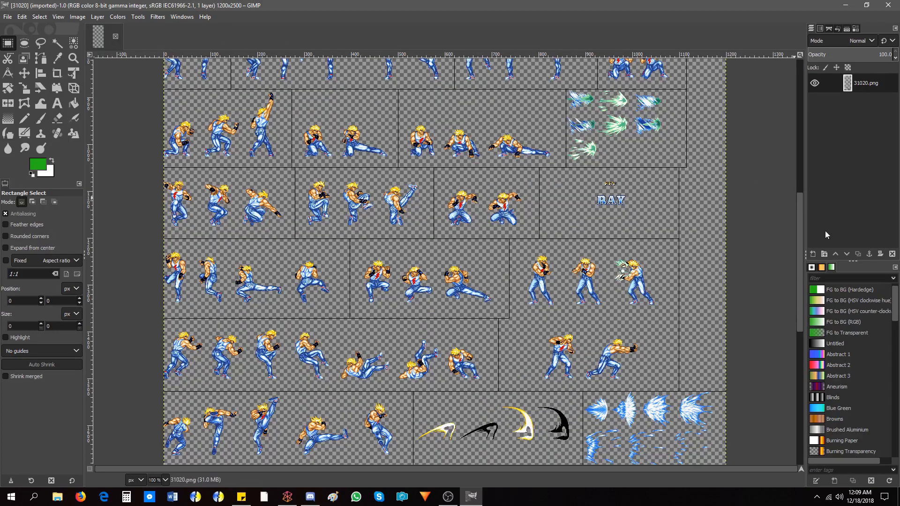
Erase the RAY name graphic from its box on the sprite sheet using a rectangular selection
{"action": "left_click", "coordinate": [813, 254]}
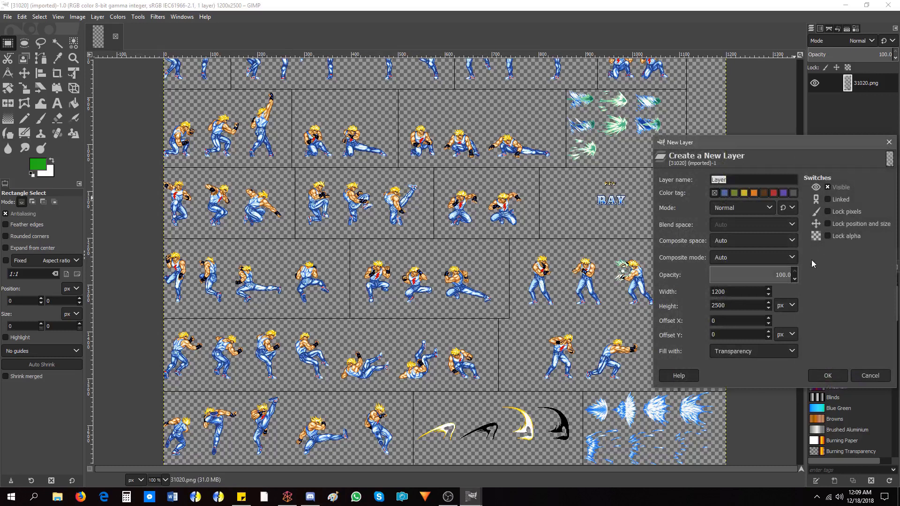
{"action": "left_click", "coordinate": [868, 375]}
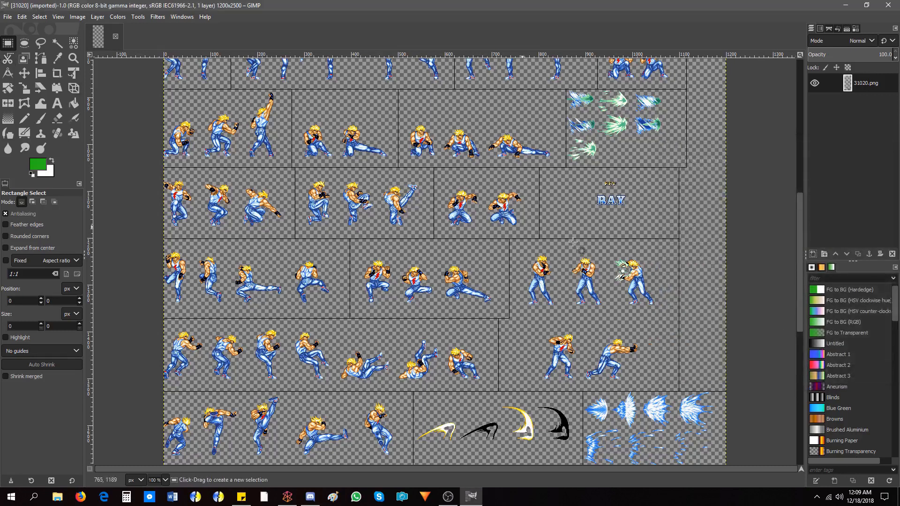
{"action": "left_click_drag", "start_coordinate": [581, 175], "coordinate": [657, 224]}
{"action": "key", "text": "Delete"}
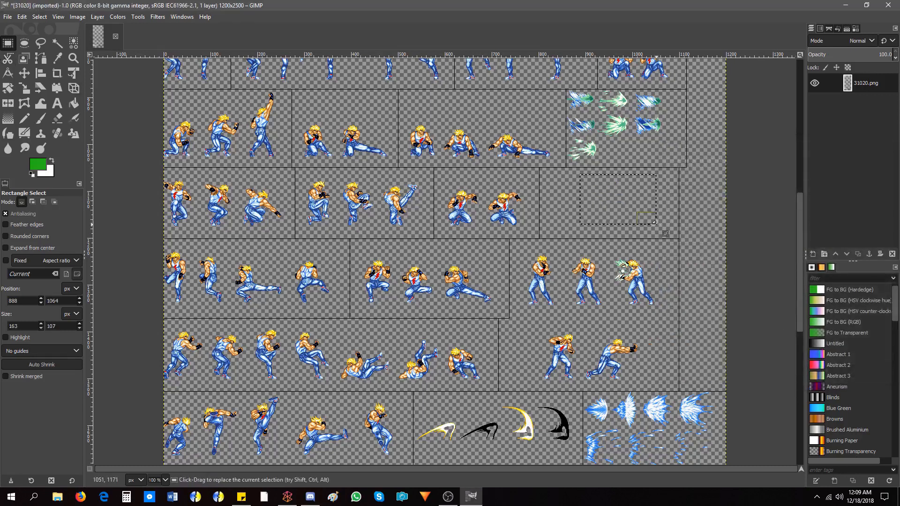
Erase the credits text and the four large face portraits at the bottom of the sprite sheet, leaving nothing selected
{"action": "left_click_drag", "start_coordinate": [799, 220], "coordinate": [804, 359]}
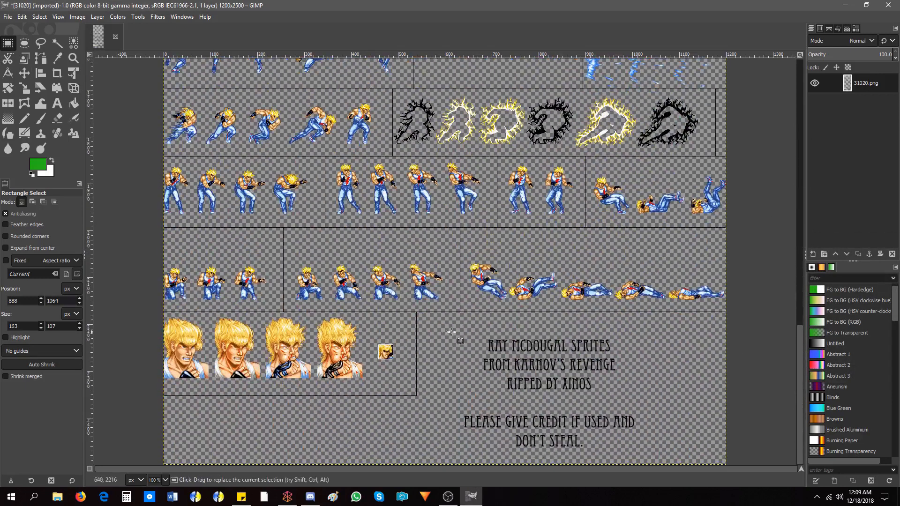
{"action": "left_click_drag", "start_coordinate": [439, 326], "coordinate": [706, 476]}
{"action": "key", "text": "Delete"}
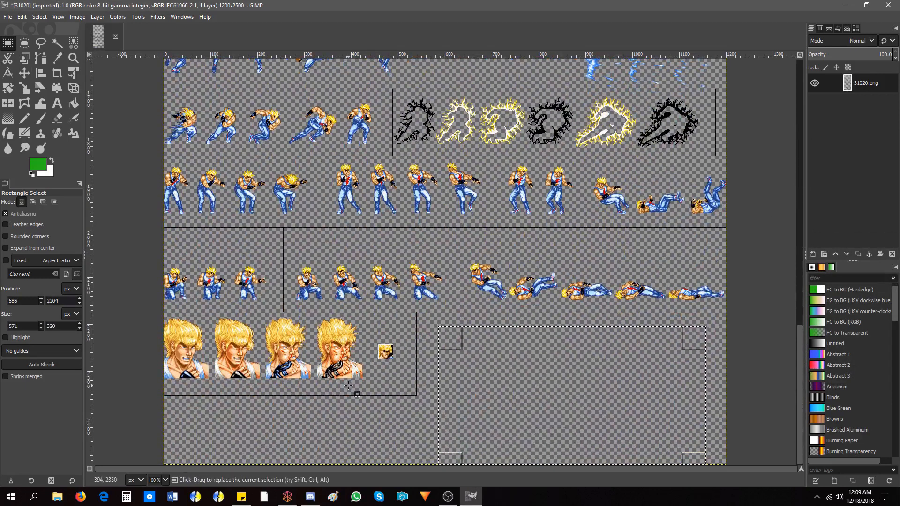
{"action": "left_click_drag", "start_coordinate": [371, 387], "coordinate": [135, 313]}
{"action": "key", "text": "Delete"}
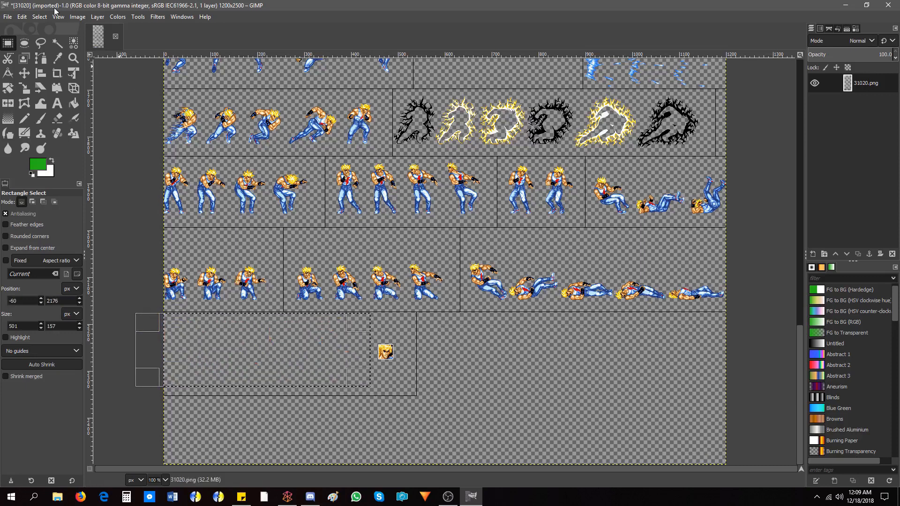
{"action": "left_click", "coordinate": [39, 17]}
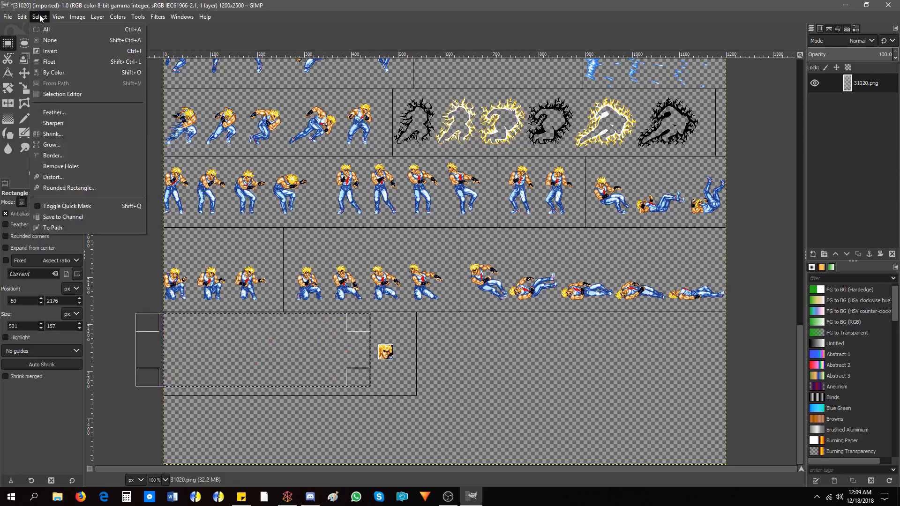
{"action": "left_click", "coordinate": [45, 40]}
Add a transparent 1200 × 2500 px layer and bucket-fill it with the green 26b817
{"action": "left_click", "coordinate": [812, 254]}
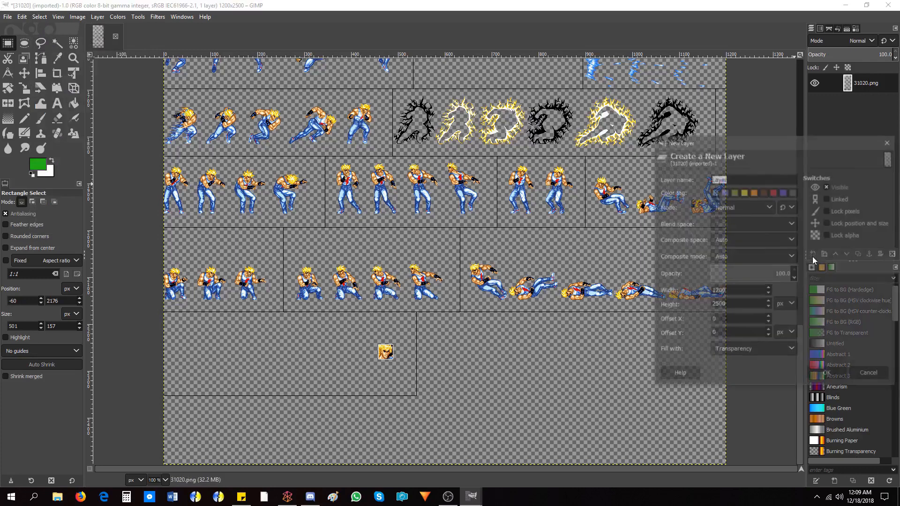
{"action": "left_click", "coordinate": [828, 375]}
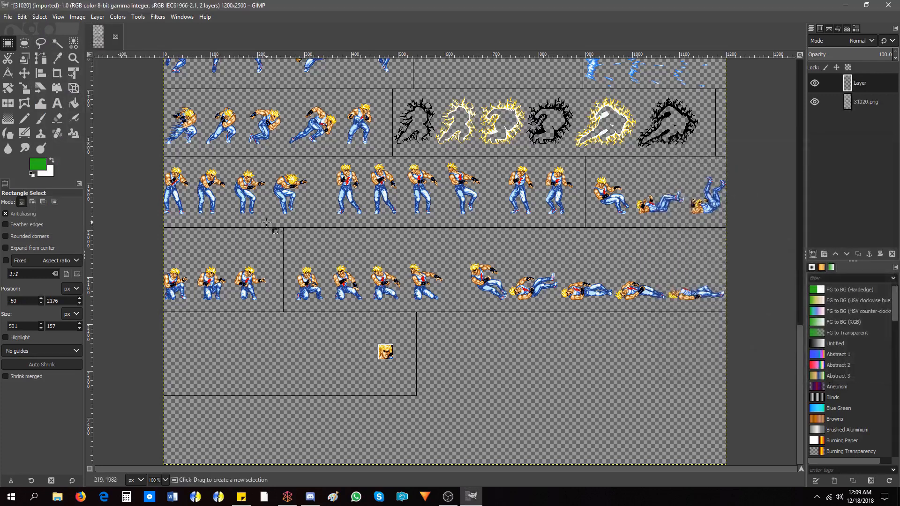
{"action": "left_click", "coordinate": [73, 103]}
{"action": "left_click", "coordinate": [41, 167]}
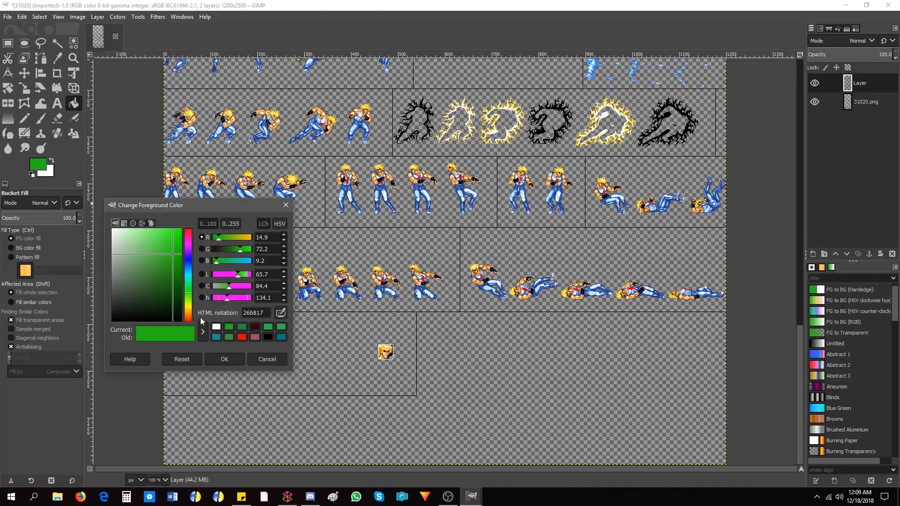
{"action": "left_click", "coordinate": [224, 359]}
{"action": "left_click", "coordinate": [530, 255]}
Place the green layer beneath the 31020.png sprite layer and merge the sprites down onto it
{"action": "left_click_drag", "start_coordinate": [847, 85], "coordinate": [858, 109]}
{"action": "right_click", "coordinate": [854, 87]}
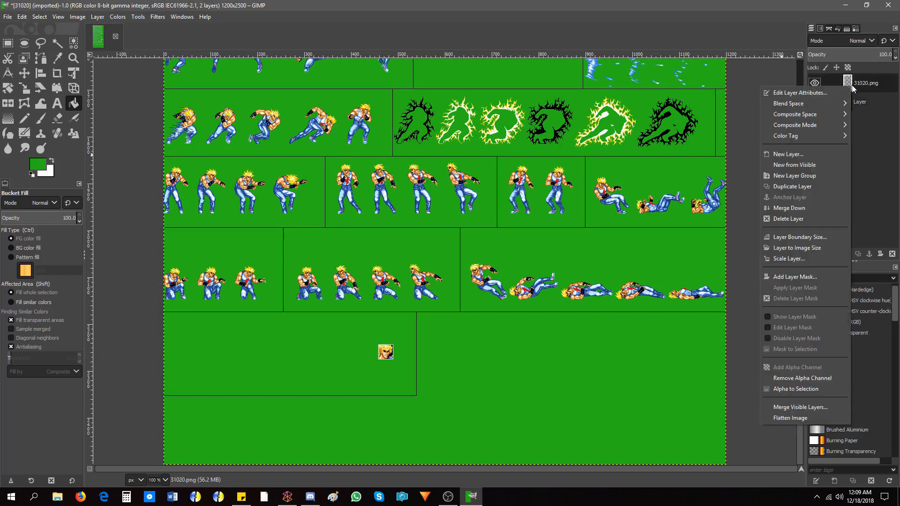
{"action": "left_click", "coordinate": [809, 208]}
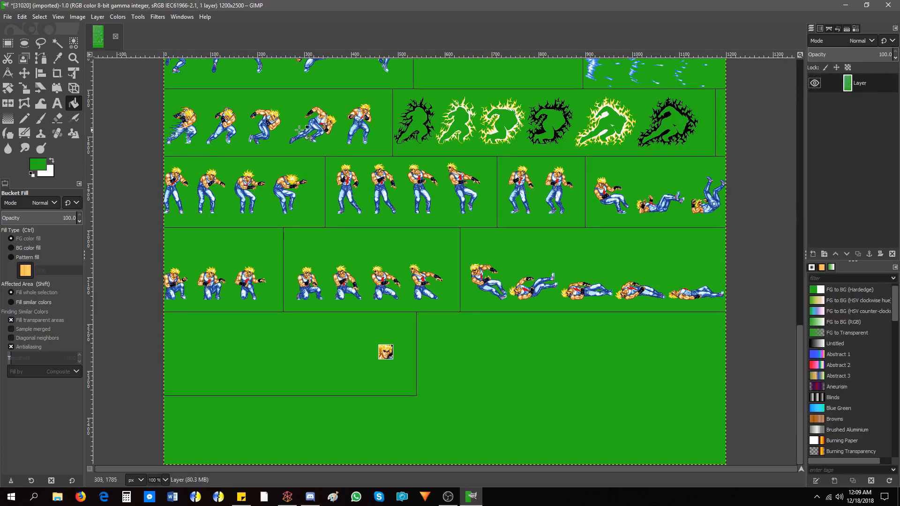
Convert the merged sprite sheet from RGB to indexed color mode
{"action": "scroll", "coordinate": [349, 195], "scroll_direction": "up", "scroll_amount": 10}
{"action": "scroll", "coordinate": [349, 194], "scroll_direction": "up", "scroll_amount": 10}
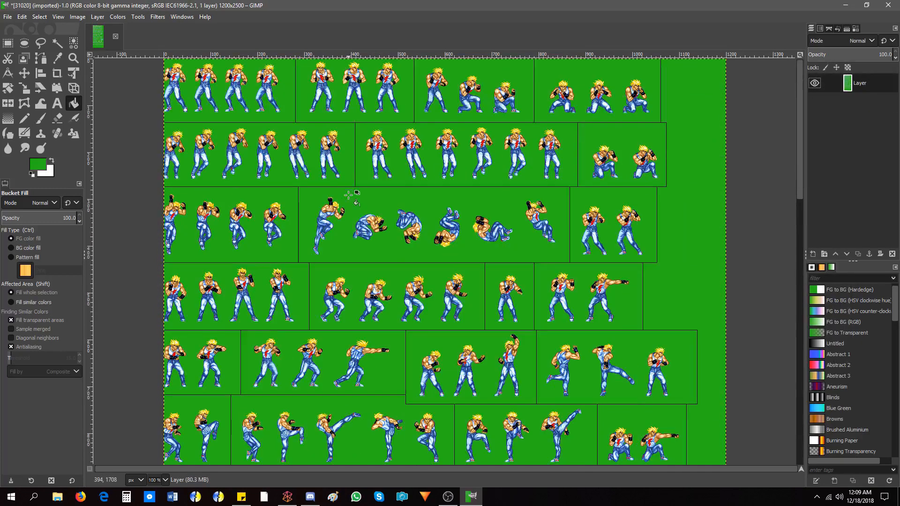
{"action": "left_click", "coordinate": [100, 18]}
{"action": "mouse_move", "coordinate": [79, 18]}
{"action": "mouse_move", "coordinate": [101, 49]}
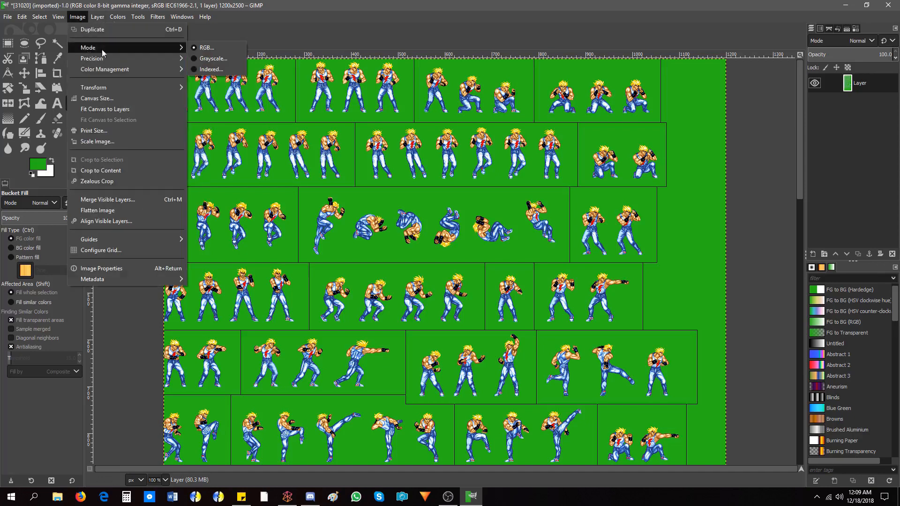
{"action": "left_click", "coordinate": [211, 69]}
{"action": "left_click", "coordinate": [489, 345]}
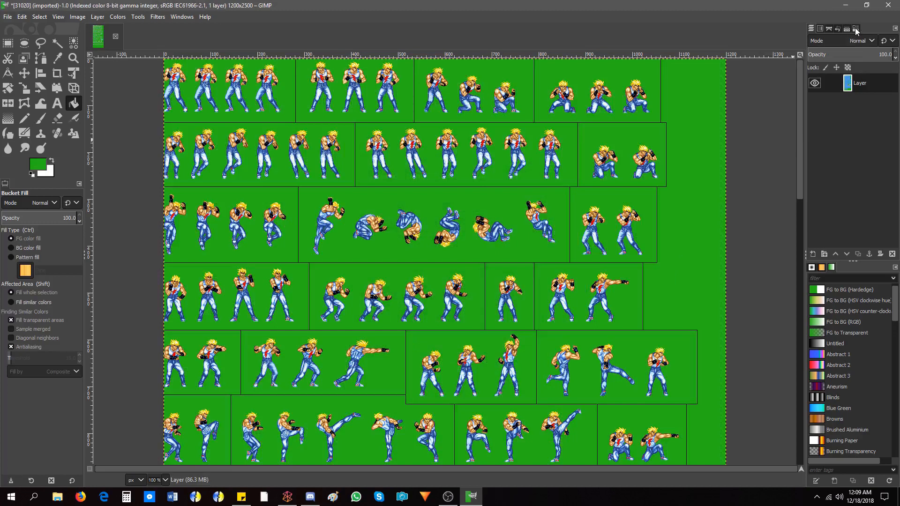
Identify the green background's colormap entry with the Color Picker and rearrange the colormap so that green comes first
{"action": "left_click", "coordinate": [855, 30]}
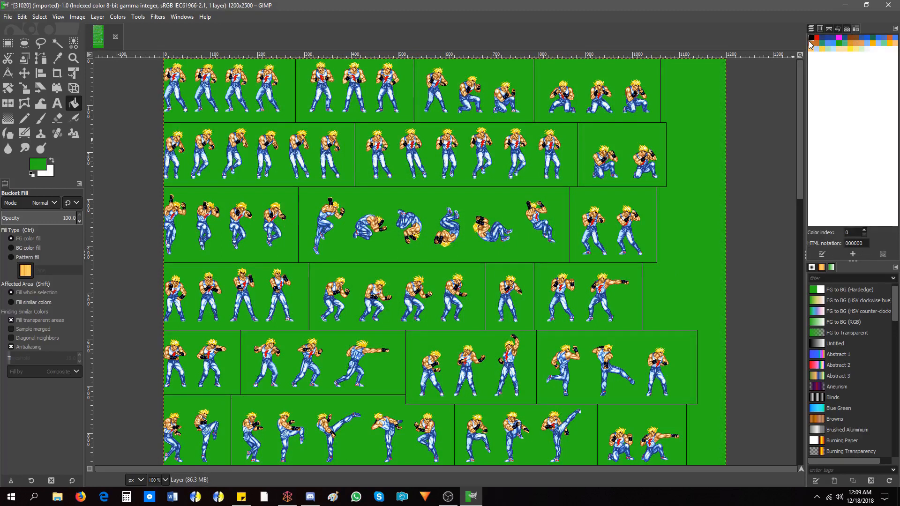
{"action": "left_click", "coordinate": [57, 58]}
{"action": "left_click", "coordinate": [292, 201]}
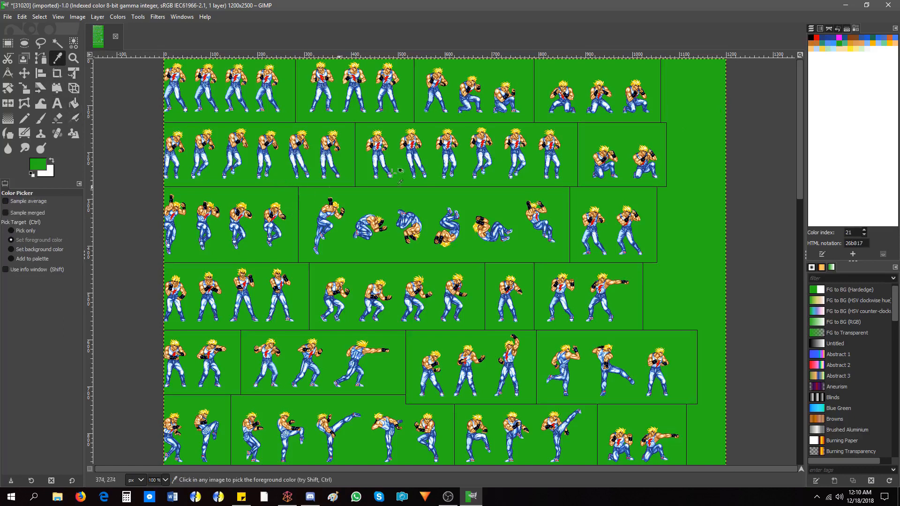
{"action": "right_click", "coordinate": [839, 47]}
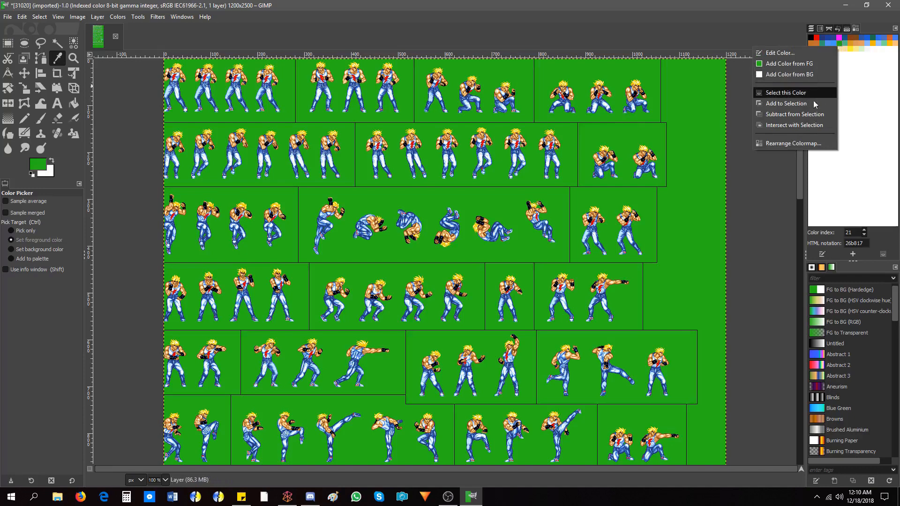
{"action": "left_click", "coordinate": [804, 144]}
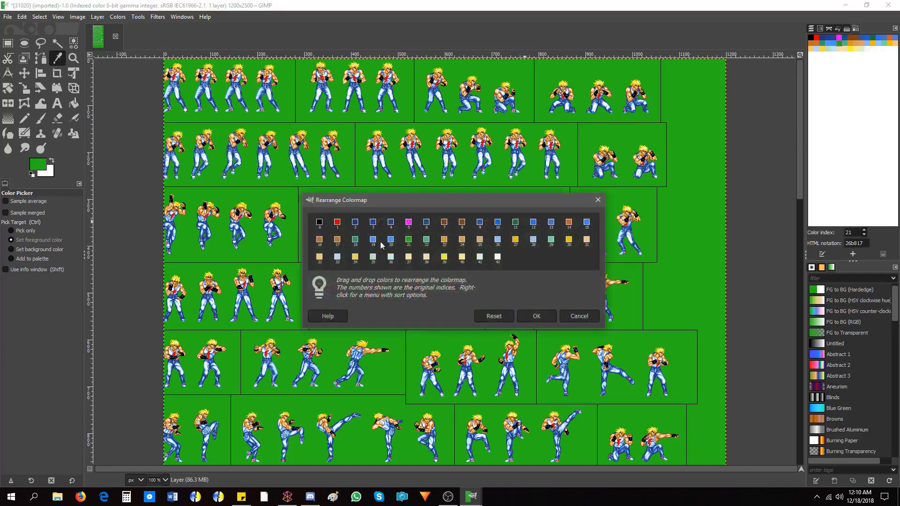
{"action": "left_click_drag", "start_coordinate": [409, 240], "coordinate": [320, 223]}
{"action": "left_click", "coordinate": [536, 316]}
Export the sheet to the Desktop as "Ray Master Palette.png"
{"action": "left_click", "coordinate": [8, 16]}
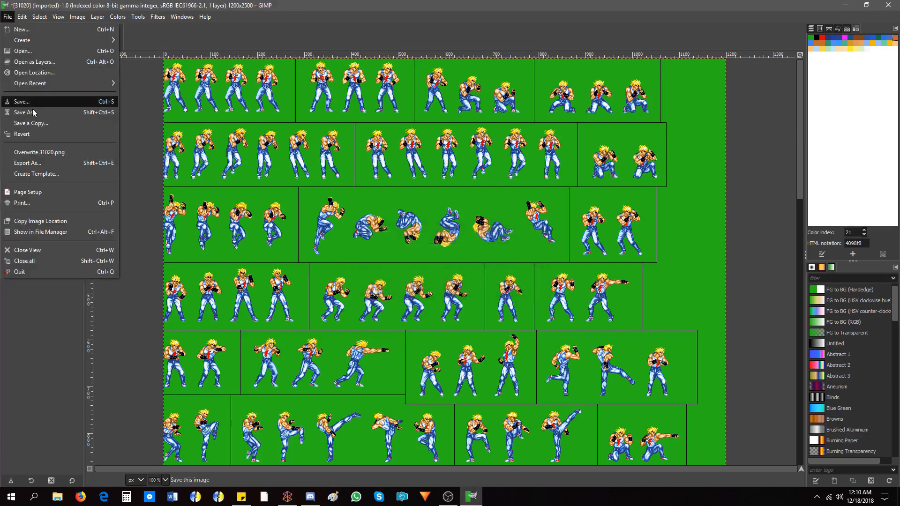
{"action": "left_click", "coordinate": [28, 163]}
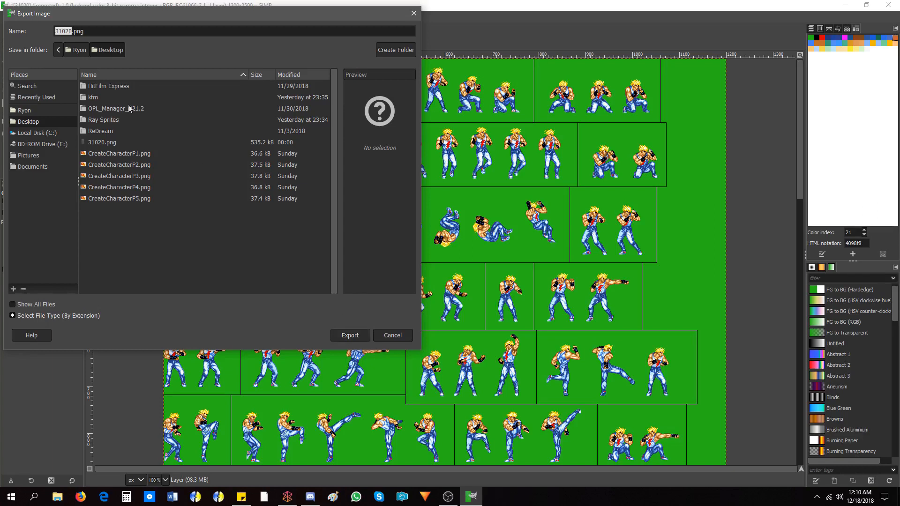
{"action": "key", "text": "Right"}
{"action": "key", "text": "BackSpace"}
{"action": "key", "text": "BackSpace"}
{"action": "key", "text": "BackSpace"}
{"action": "key", "text": "BackSpace"}
{"action": "key", "text": "BackSpace"}
{"action": "type", "text": "R"}
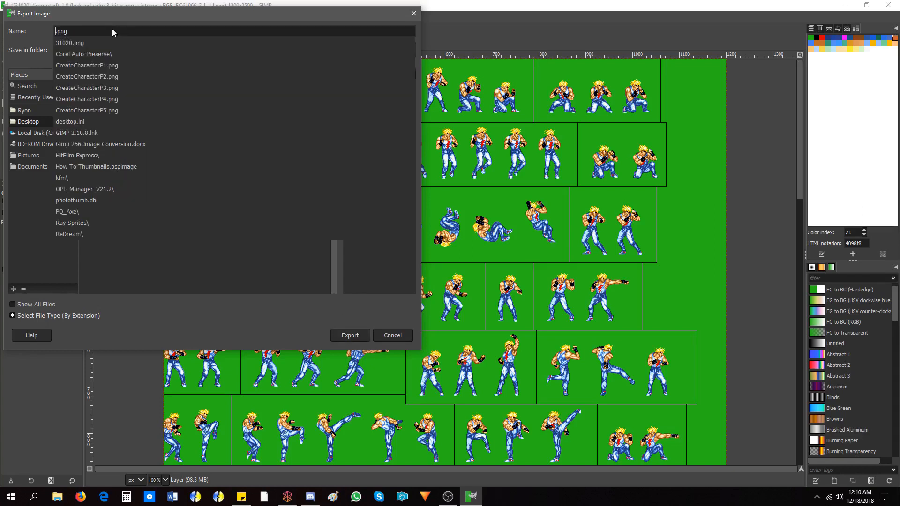
{"action": "type", "text": "ay "}
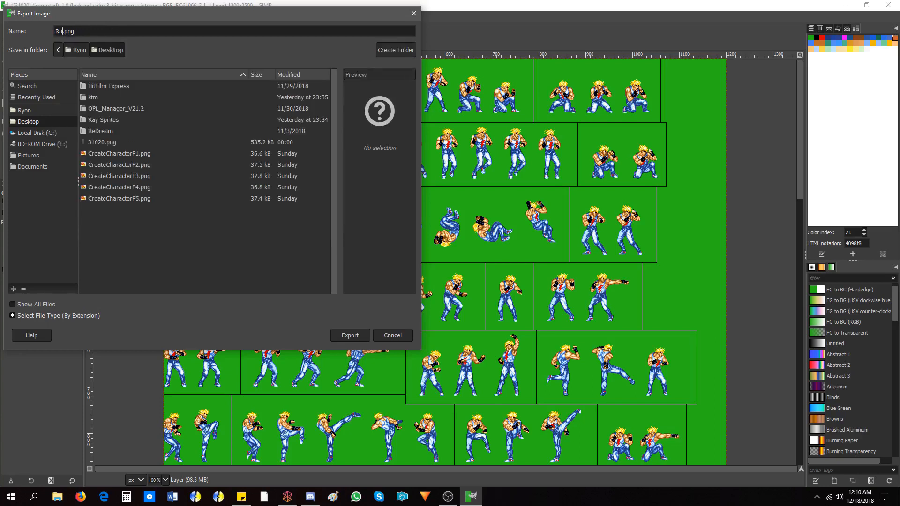
{"action": "type", "text": "Master Palette"}
{"action": "left_click", "coordinate": [345, 329]}
{"action": "left_click", "coordinate": [445, 342]}
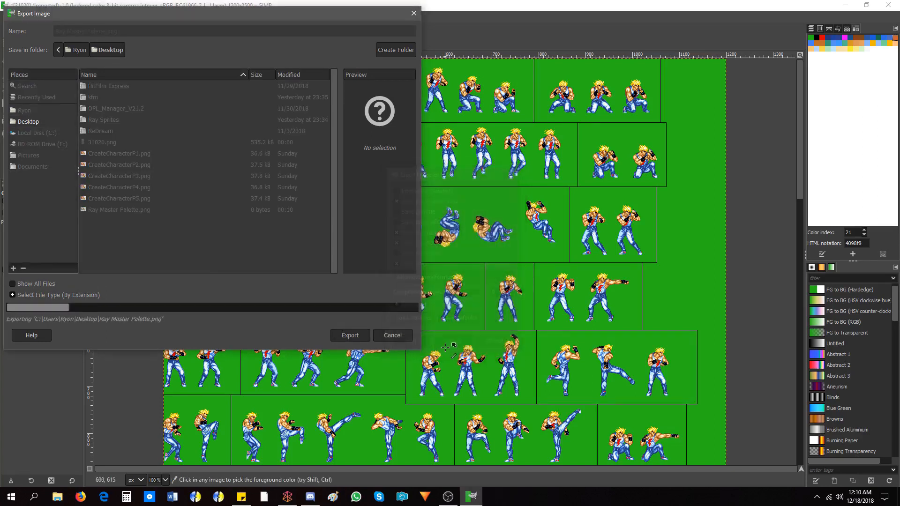
Quit GIMP discarding the unsaved image changes and open the exported Ray Master Palette file from the desktop in IDraw3
{"action": "left_click", "coordinate": [888, 5]}
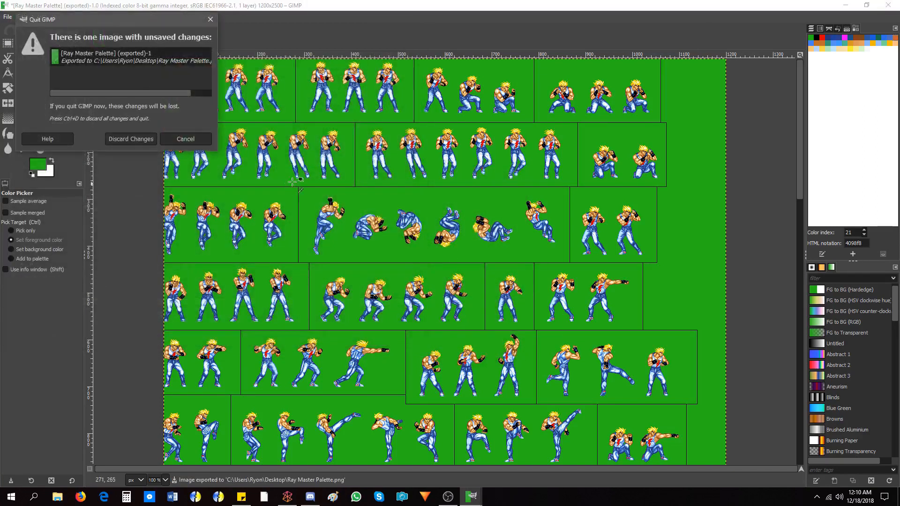
{"action": "left_click", "coordinate": [136, 141]}
{"action": "double_click", "coordinate": [24, 216]}
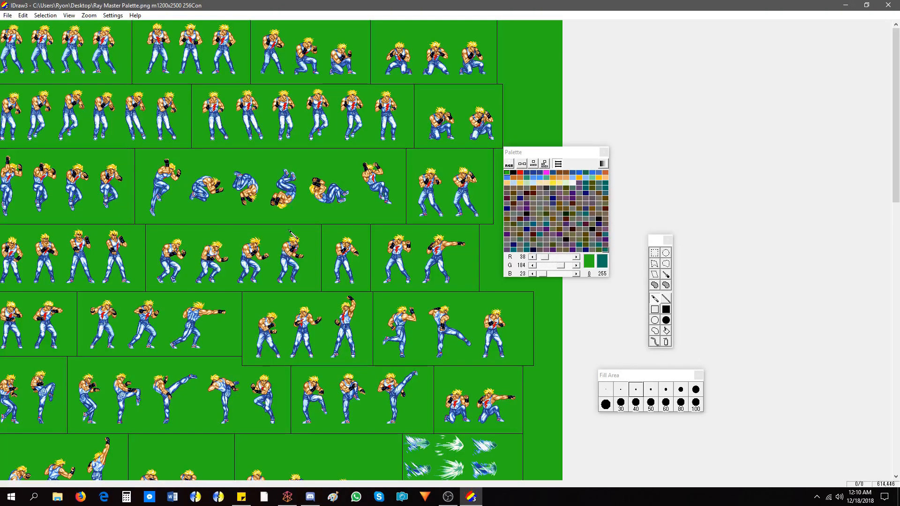
Change the first palette color from the basic colors to teal (64, 128, 128), then save and close the sheet
{"action": "double_click", "coordinate": [508, 173]}
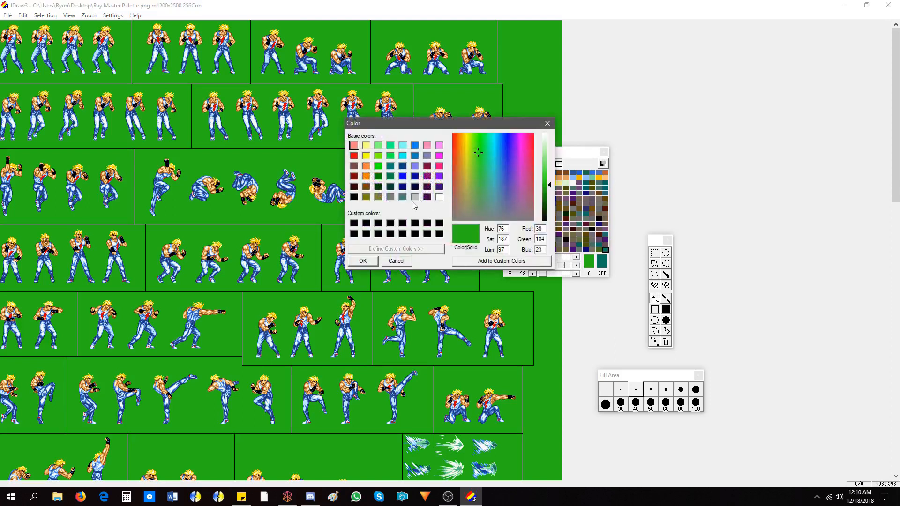
{"action": "left_click", "coordinate": [363, 261]}
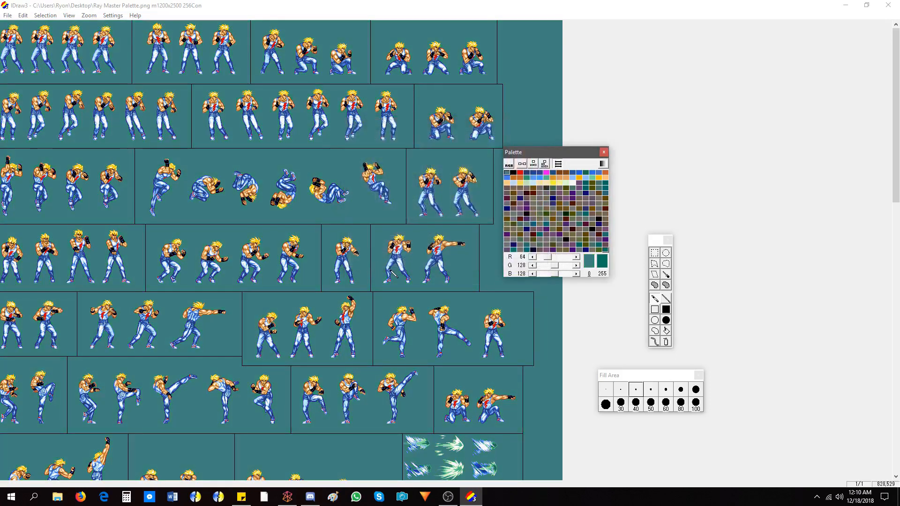
{"action": "left_click", "coordinate": [887, 6]}
{"action": "left_click", "coordinate": [416, 273]}
Move the Ray Master Palette file into the Ray Sprites folder and rename the kfm folder as Ray_Mcdougal
{"action": "left_click_drag", "start_coordinate": [21, 214], "coordinate": [29, 71]}
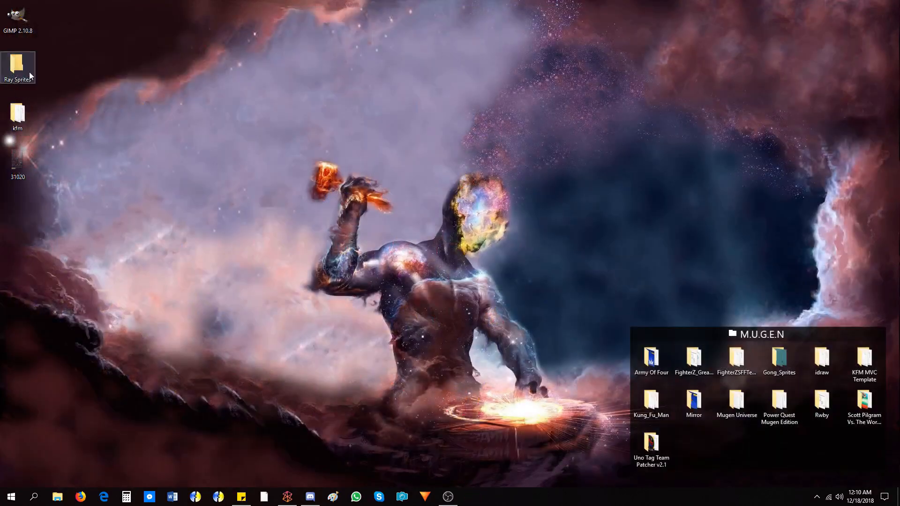
{"action": "left_click", "coordinate": [21, 120]}
{"action": "right_click", "coordinate": [23, 123]}
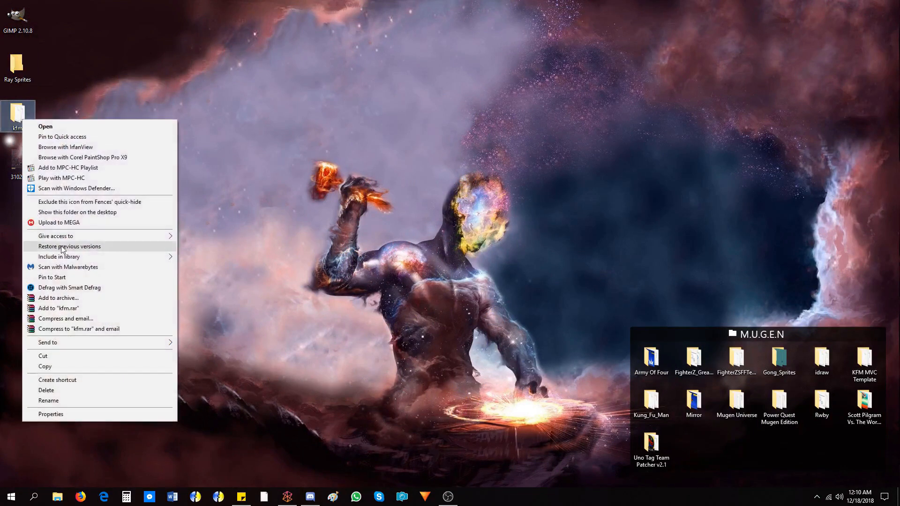
{"action": "left_click", "coordinate": [64, 401]}
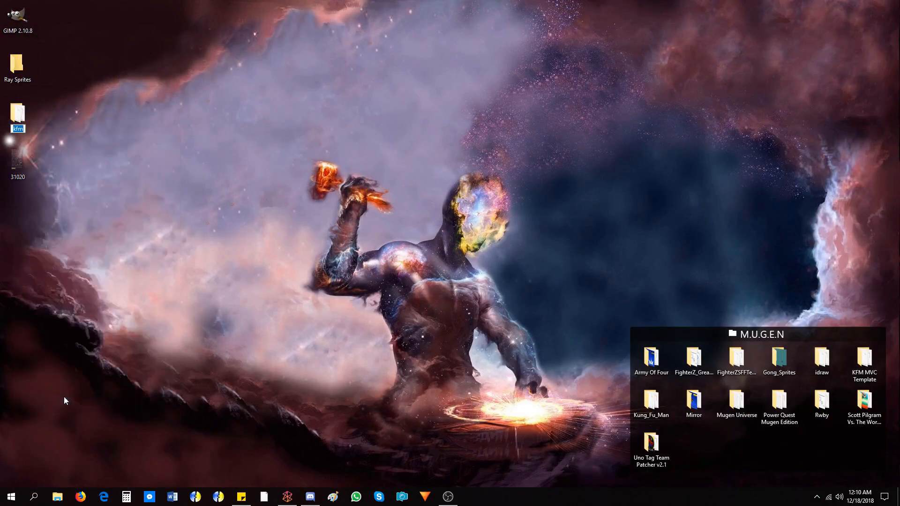
{"action": "type", "text": "Ray_Mcdougal"}
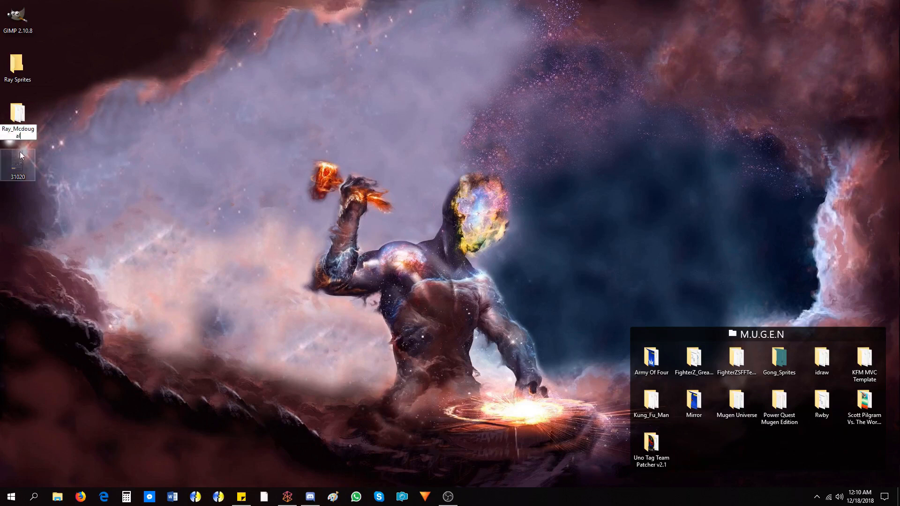
{"action": "left_click", "coordinate": [69, 136]}
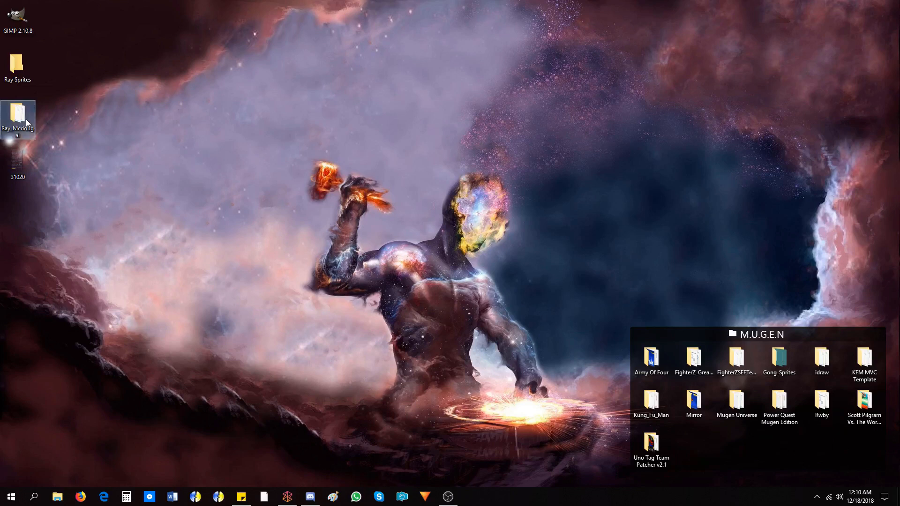
Open the Ray_Mcdougal folder and delete the readme and the other surplus files, keeping only the six kfm character files
{"action": "double_click", "coordinate": [26, 119]}
{"action": "left_click_drag", "start_coordinate": [744, 22], "coordinate": [445, 76]}
{"action": "left_click_drag", "start_coordinate": [551, 128], "coordinate": [479, 172]}
{"action": "key", "text": "Delete"}
{"action": "key", "text": "Return"}
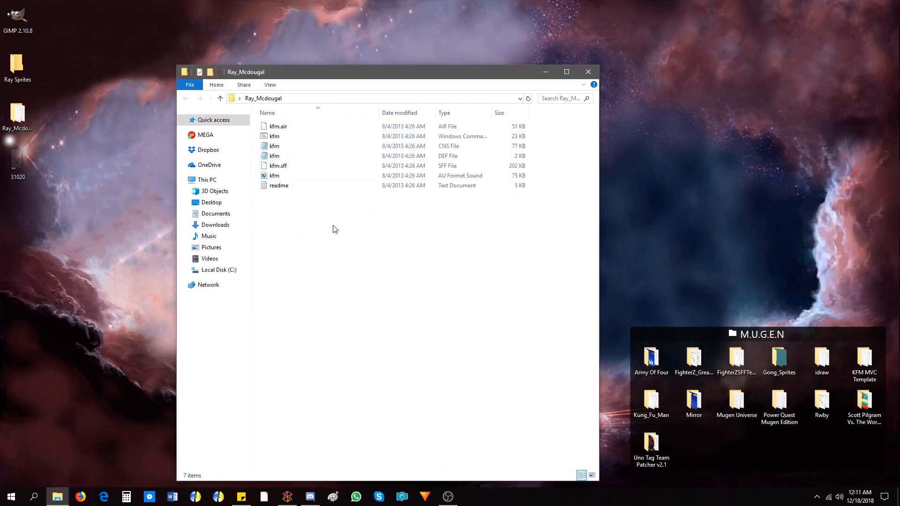
{"action": "left_click", "coordinate": [322, 188]}
{"action": "key", "text": "Delete"}
{"action": "key", "text": "Return"}
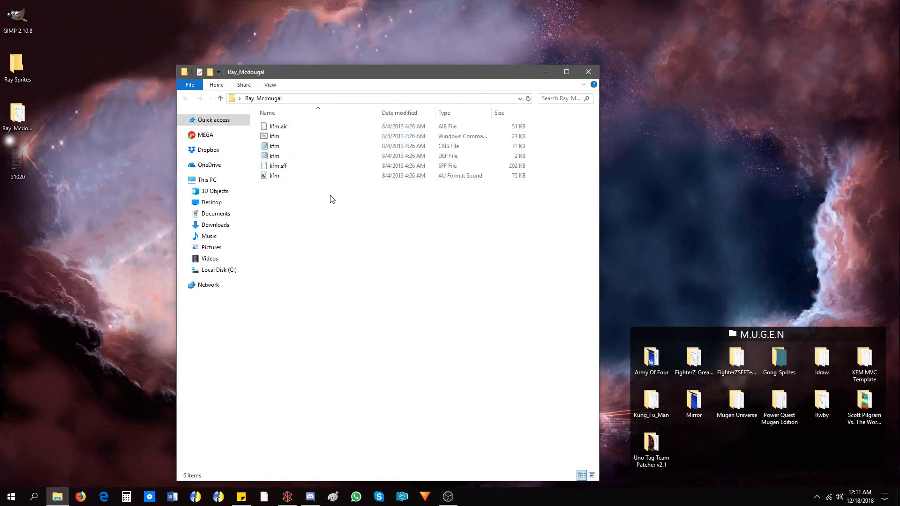
Rename all the remaining kfm files together as Ray_Mcdougal
{"action": "left_click_drag", "start_coordinate": [330, 208], "coordinate": [280, 123]}
{"action": "right_click", "coordinate": [280, 123]}
{"action": "left_click", "coordinate": [318, 311]}
{"action": "type", "text": "Ray_Mcdougal"}
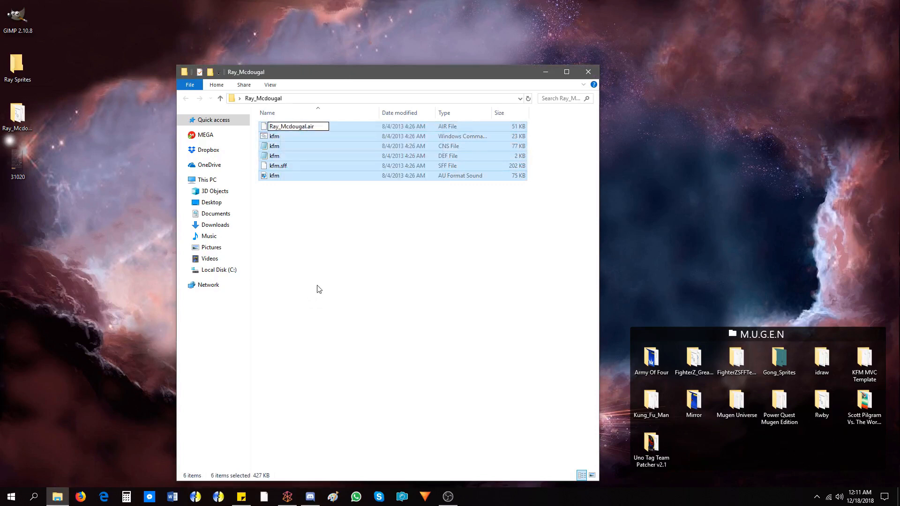
{"action": "left_click", "coordinate": [317, 289]}
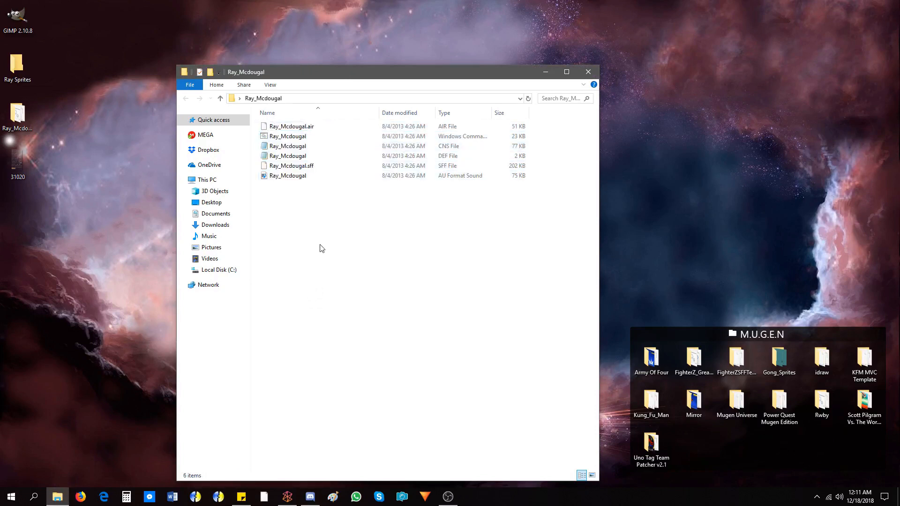
Open the Ray_Mcdougal DEF file in Notepad and delete the opening comments and those beside the name, display name and version entries
{"action": "double_click", "coordinate": [313, 156]}
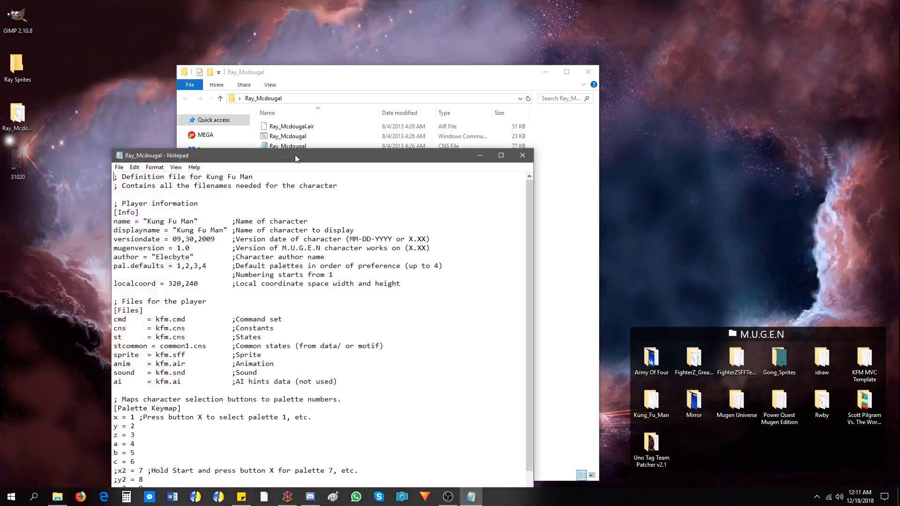
{"action": "scroll", "coordinate": [193, 199], "scroll_direction": "down", "scroll_amount": 2}
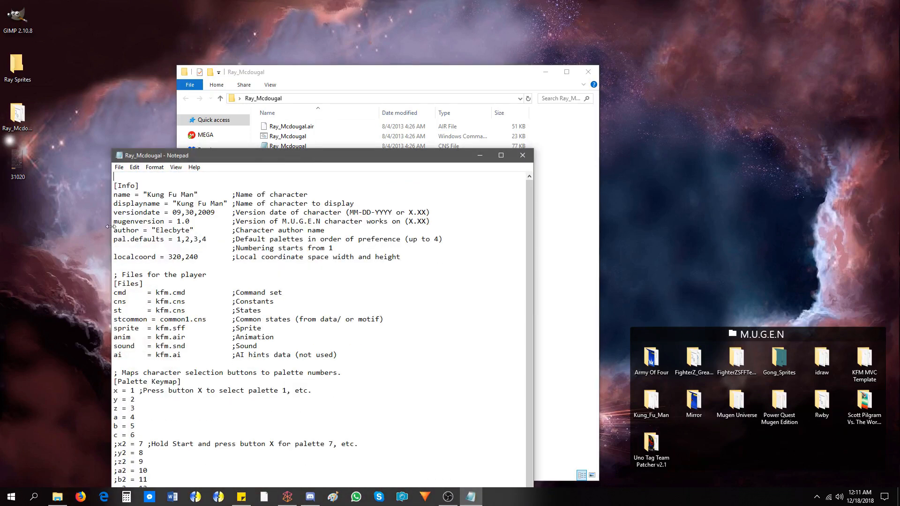
{"action": "left_click_drag", "start_coordinate": [201, 185], "coordinate": [318, 181]}
{"action": "left_click", "coordinate": [257, 185]}
{"action": "left_click_drag", "start_coordinate": [201, 186], "coordinate": [310, 185]}
{"action": "key", "text": "Delete"}
{"action": "left_click_drag", "start_coordinate": [227, 194], "coordinate": [355, 194]}
{"action": "key", "text": "Delete"}
{"action": "left_click_drag", "start_coordinate": [215, 203], "coordinate": [343, 221]}
{"action": "key", "text": "Delete"}
{"action": "key", "text": "Delete"}
{"action": "key", "text": "Delete"}
Delete the comments beside pal.defaults and localcoord and the comment line above the [Files] section
{"action": "left_click_drag", "start_coordinate": [208, 230], "coordinate": [333, 239]}
{"action": "key", "text": "Delete"}
{"action": "left_click_drag", "start_coordinate": [204, 239], "coordinate": [453, 238]}
{"action": "key", "text": "Delete"}
{"action": "left_click_drag", "start_coordinate": [208, 257], "coordinate": [112, 258]}
{"action": "key", "text": "Delete"}
{"action": "key", "text": "BackSpace"}
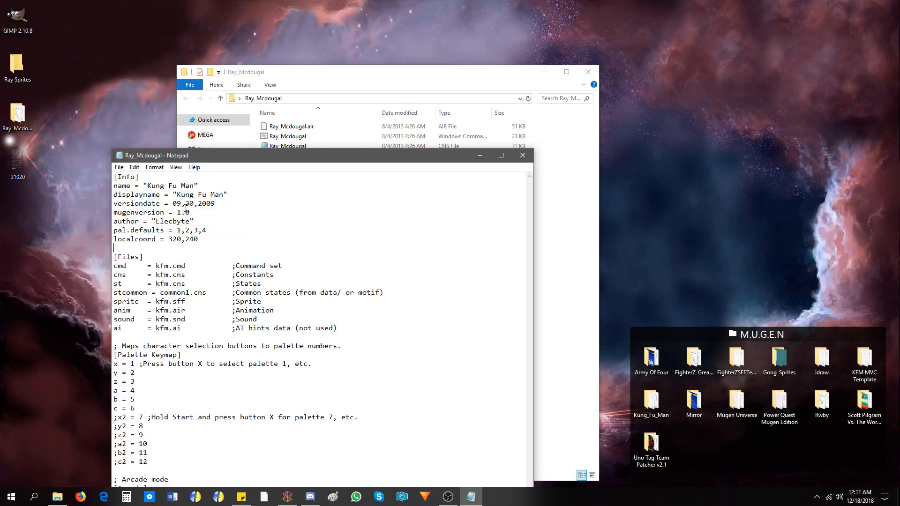
Set name to "Ray_Mcdougal", displayname to "Ray Mcdougal" and versiondate to 12,18,2018, and enter the creator's name as author
{"action": "left_click_drag", "start_coordinate": [225, 196], "coordinate": [146, 186]}
{"action": "type", "text": "Ray_Mcdougal"}
{"action": "type", "text": "Ray_Mcdougal"}
{"action": "left_click", "coordinate": [196, 197]}
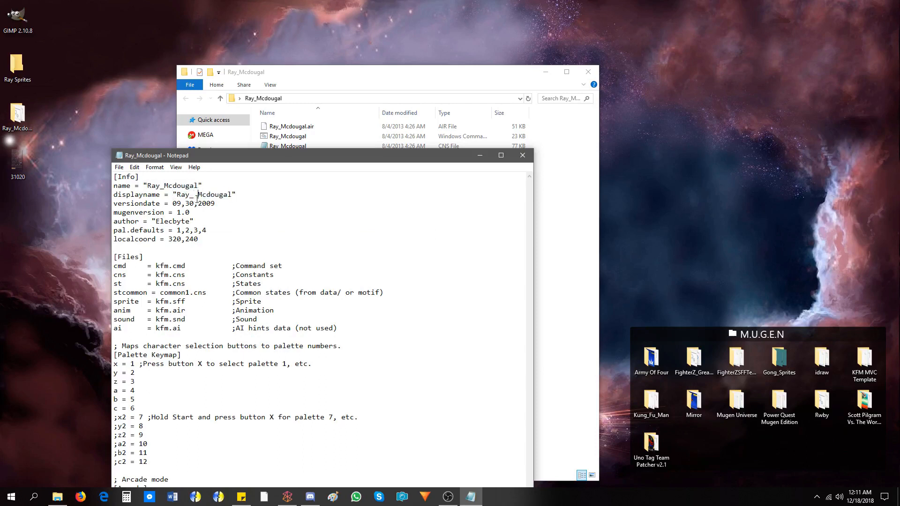
{"action": "key", "text": "BackSpace"}
{"action": "type", "text": "Ryon"}
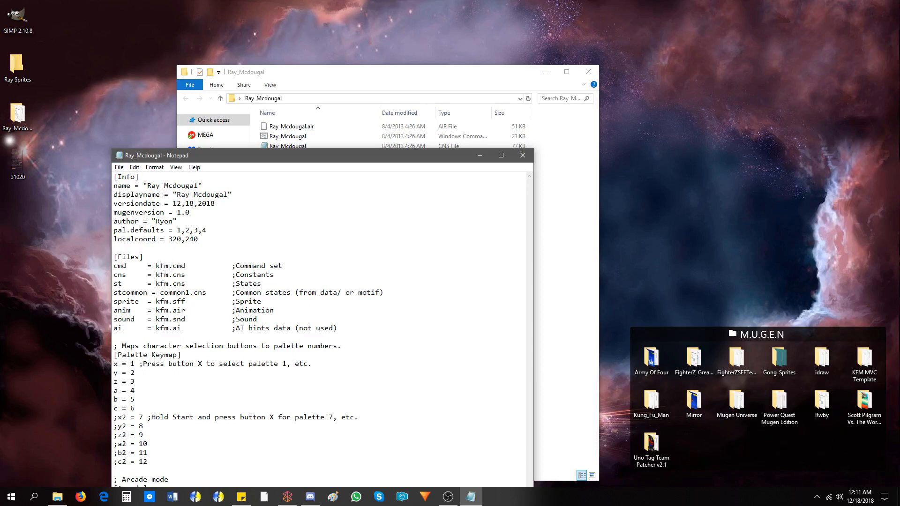
Replace kfm with Ray_Mcdougal in the cmd, cns, st, sprite, anim and sound file entries
{"action": "left_click_drag", "start_coordinate": [158, 266], "coordinate": [156, 266]}
{"action": "type", "text": "Ray_Mcdougal"}
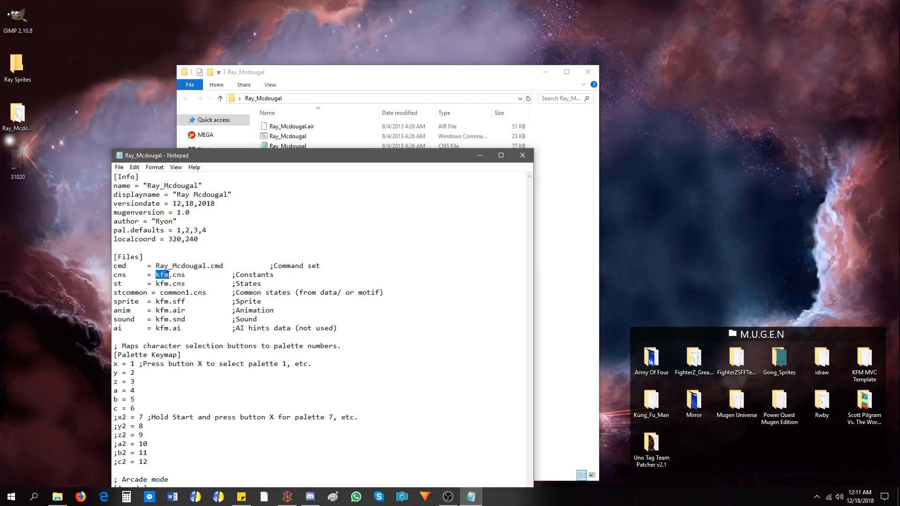
{"action": "type", "text": "Ray_Mcdougal"}
{"action": "type", "text": "Ray_Mcdougal"}
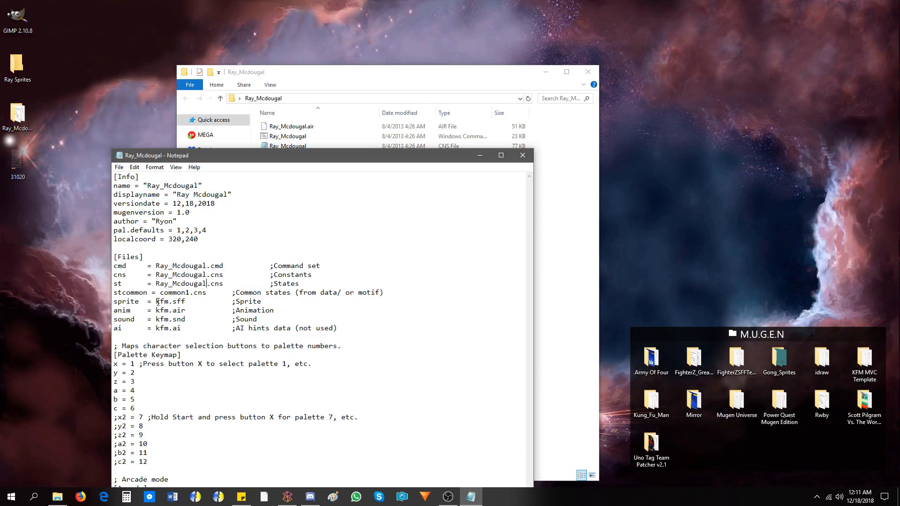
{"action": "type", "text": "Ray_Mcdougal"}
{"action": "left_click_drag", "start_coordinate": [169, 310], "coordinate": [155, 310]}
{"action": "type", "text": "Ray_Mcdougal"}
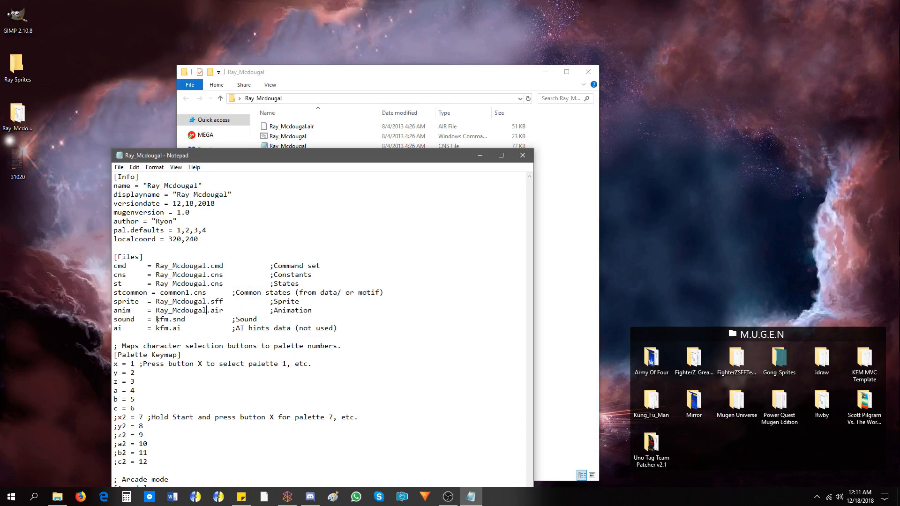
{"action": "type", "text": "Ray_Mcdougal"}
Delete the ai entry and all the comments beside the entries in the [Files] section
{"action": "left_click_drag", "start_coordinate": [322, 328], "coordinate": [389, 293]}
{"action": "key", "text": "Delete"}
{"action": "key", "text": "Delete"}
{"action": "key", "text": "Delete"}
{"action": "key", "text": "Delete"}
{"action": "left_click_drag", "start_coordinate": [300, 284], "coordinate": [225, 267]}
{"action": "key", "text": "Delete"}
{"action": "key", "text": "Delete"}
{"action": "key", "text": "Delete"}
Delete the palette keymap comments, the commented-out x2 to c2 lines and the Arcade mode comment
{"action": "mouse_move", "coordinate": [316, 334]}
{"action": "left_mouse_down"}
{"action": "mouse_move", "coordinate": [115, 329]}
{"action": "mouse_move", "coordinate": [316, 355]}
{"action": "mouse_move", "coordinate": [321, 348]}
{"action": "left_mouse_up"}
{"action": "key", "text": "Delete"}
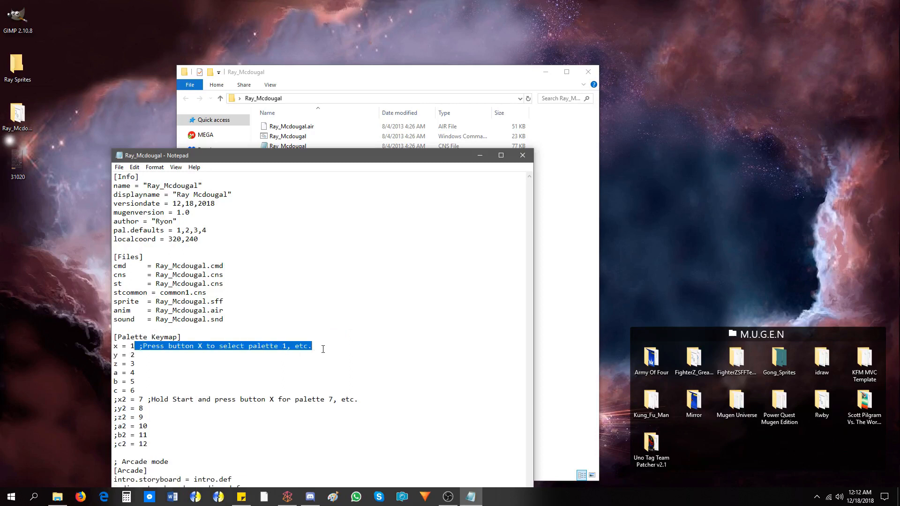
{"action": "key", "text": "Delete"}
{"action": "left_click_drag", "start_coordinate": [114, 399], "coordinate": [115, 452]}
{"action": "key", "text": "Delete"}
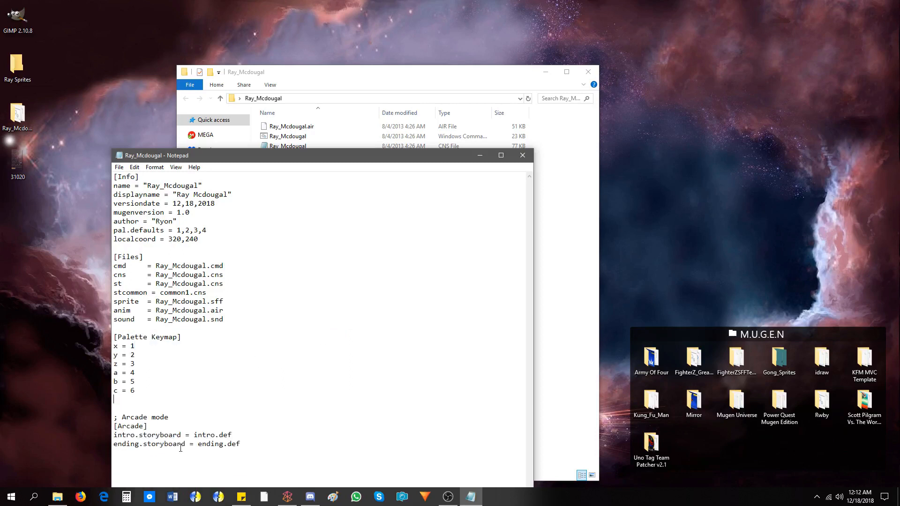
{"action": "left_click_drag", "start_coordinate": [170, 409], "coordinate": [116, 408]}
{"action": "key", "text": "Delete"}
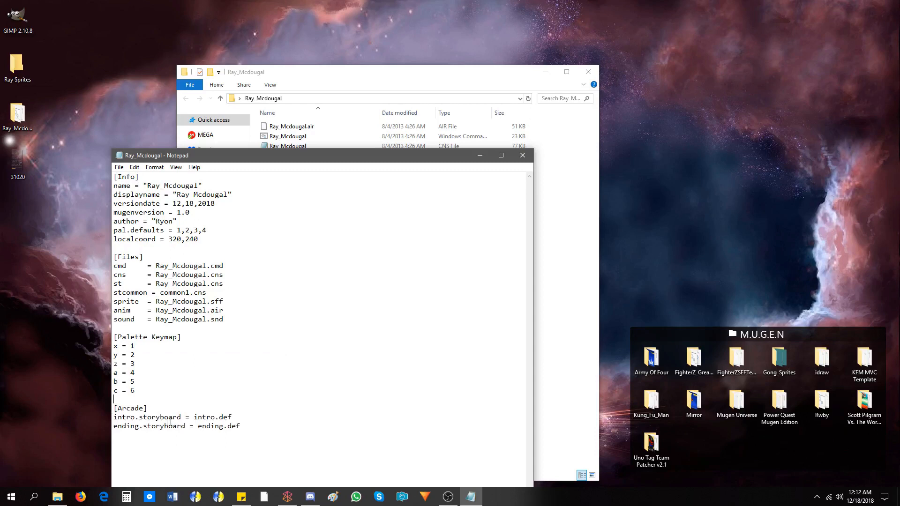
Save the changes to Ray_Mcdougal.def while closing it, and close the Ray_Mcdougal folder
{"action": "left_click", "coordinate": [527, 159]}
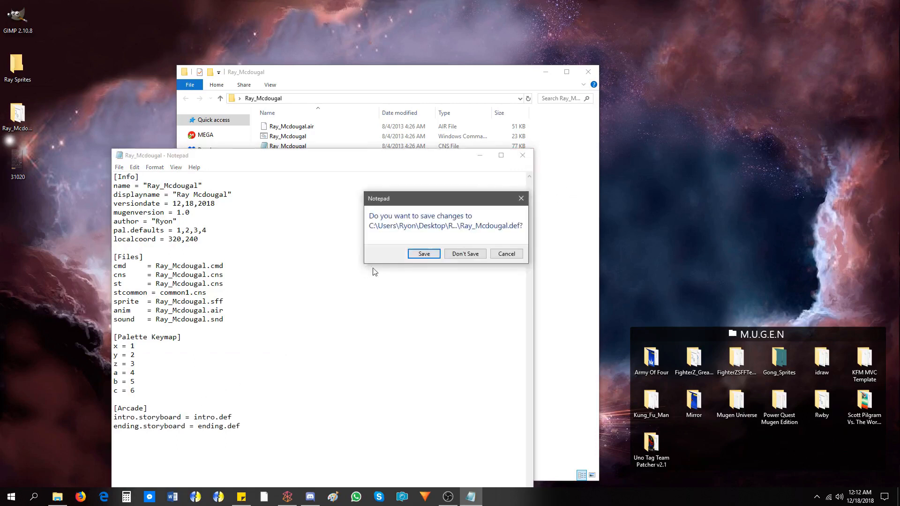
{"action": "left_click", "coordinate": [421, 258]}
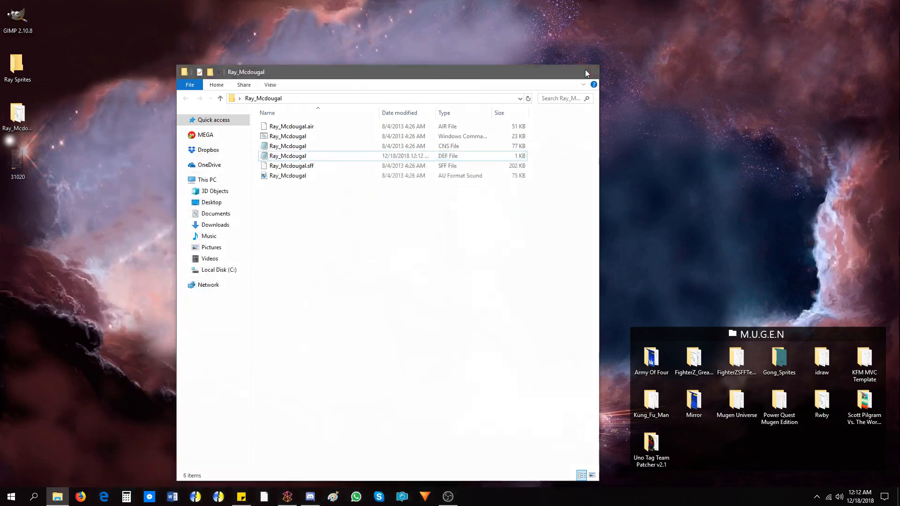
{"action": "left_click", "coordinate": [589, 71]}
Open Ray Master Palette from the Ray Sprites folder in IDraw3 and filter its palette to used colors, then to unused ones
{"action": "double_click", "coordinate": [16, 67]}
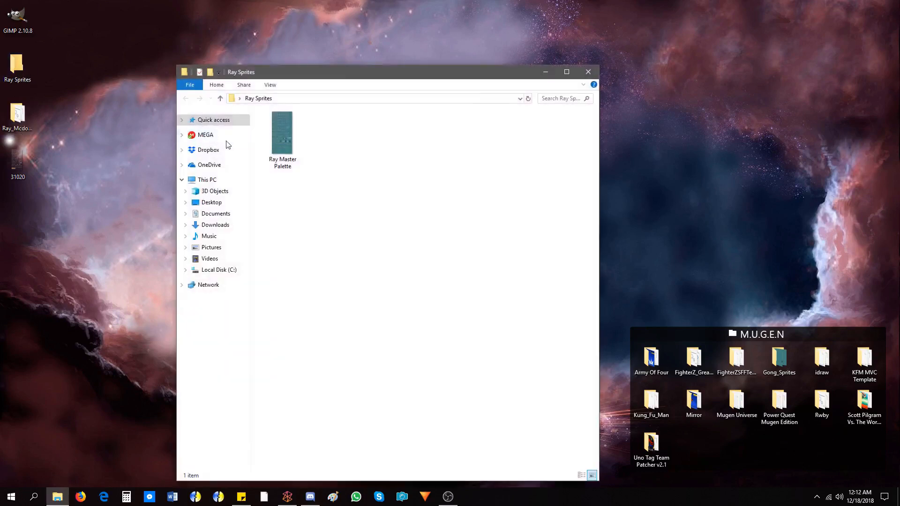
{"action": "double_click", "coordinate": [282, 139]}
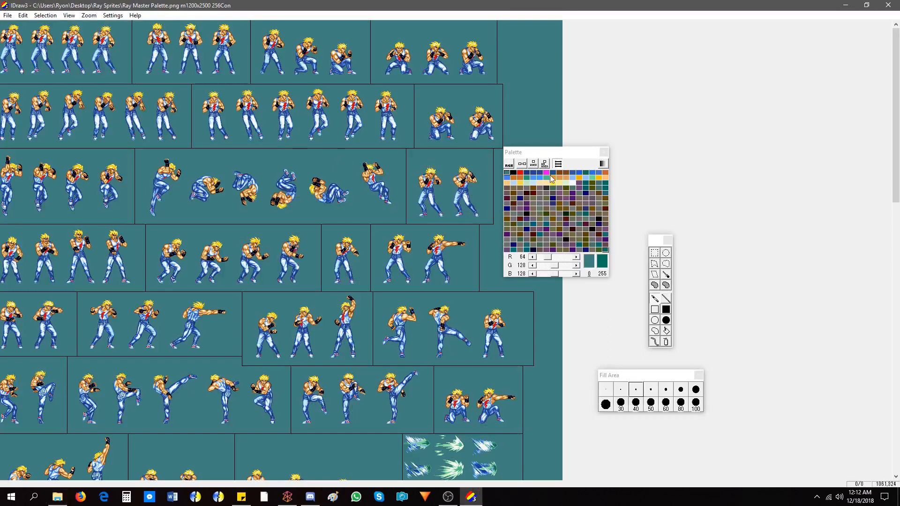
{"action": "left_click", "coordinate": [537, 168]}
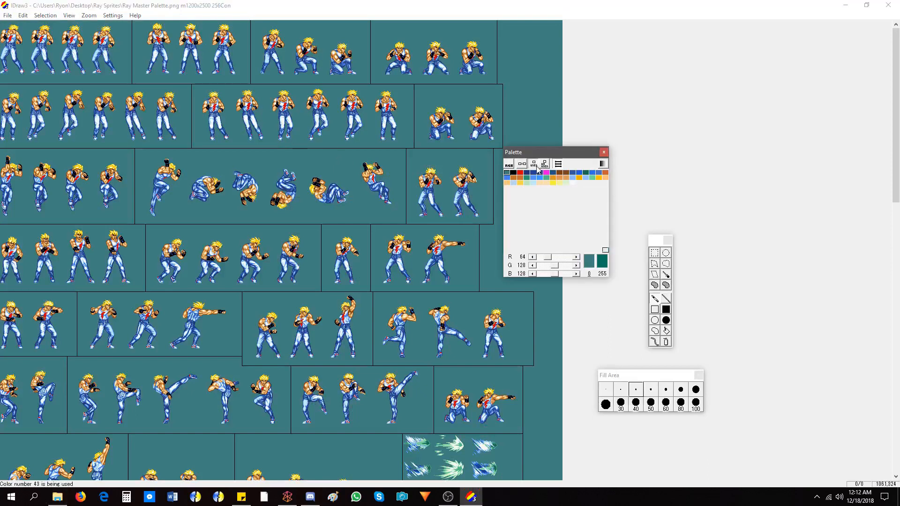
{"action": "left_click", "coordinate": [544, 164]}
Set the first unused palette entry (43) to black and compare it with black entry 1 in the full palette
{"action": "double_click", "coordinate": [582, 186]}
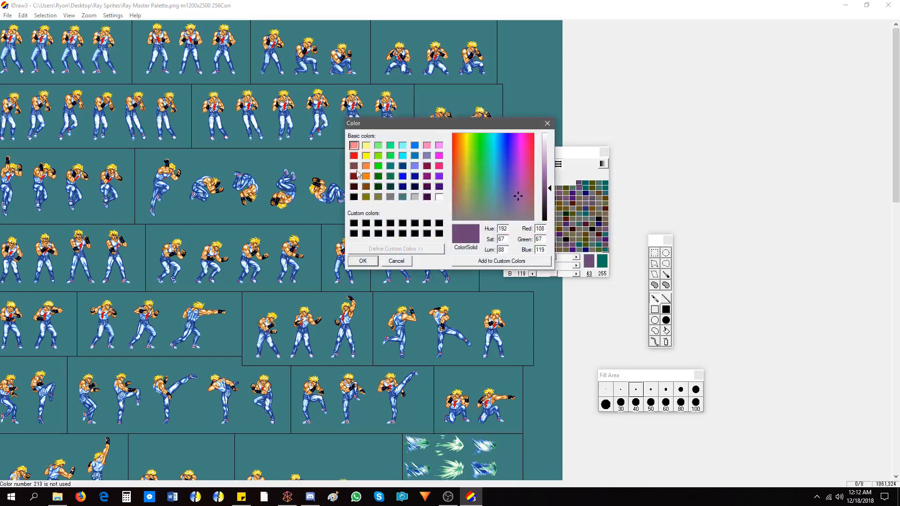
{"action": "left_click", "coordinate": [356, 198]}
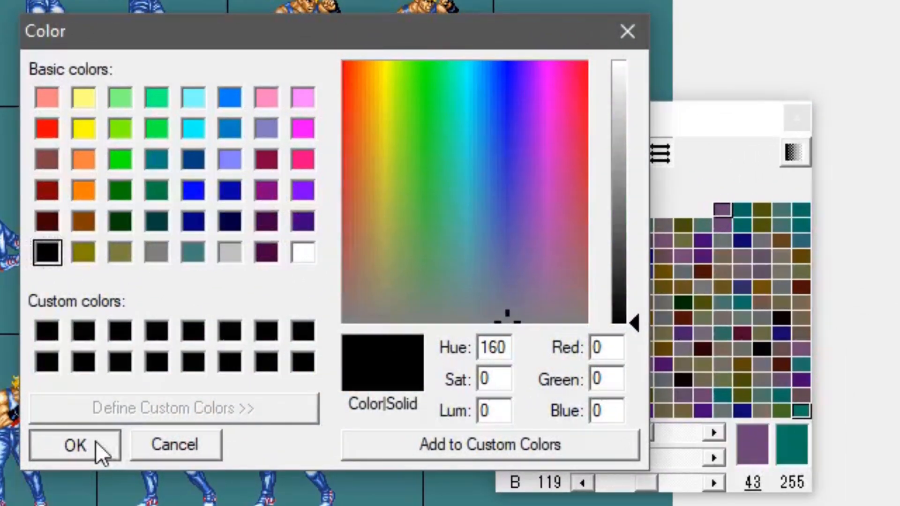
{"action": "left_click", "coordinate": [95, 441]}
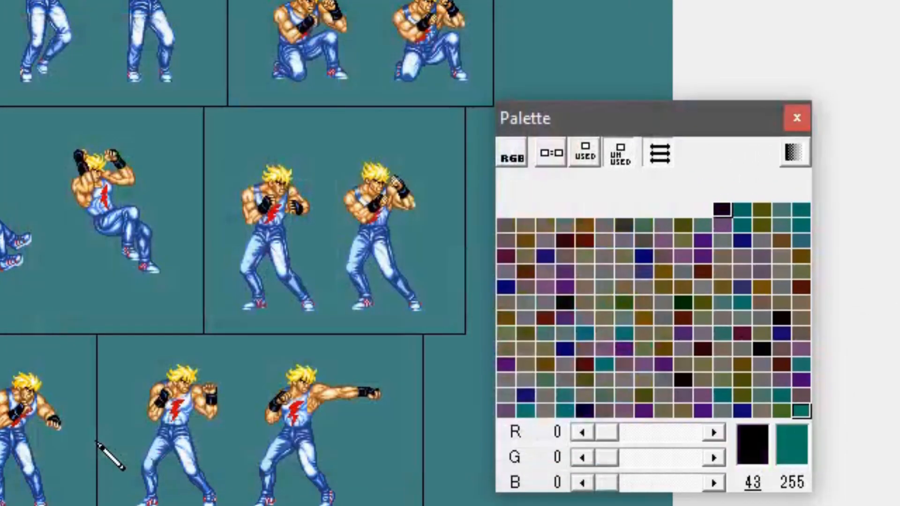
{"action": "left_click", "coordinate": [623, 143]}
{"action": "left_click", "coordinate": [526, 178]}
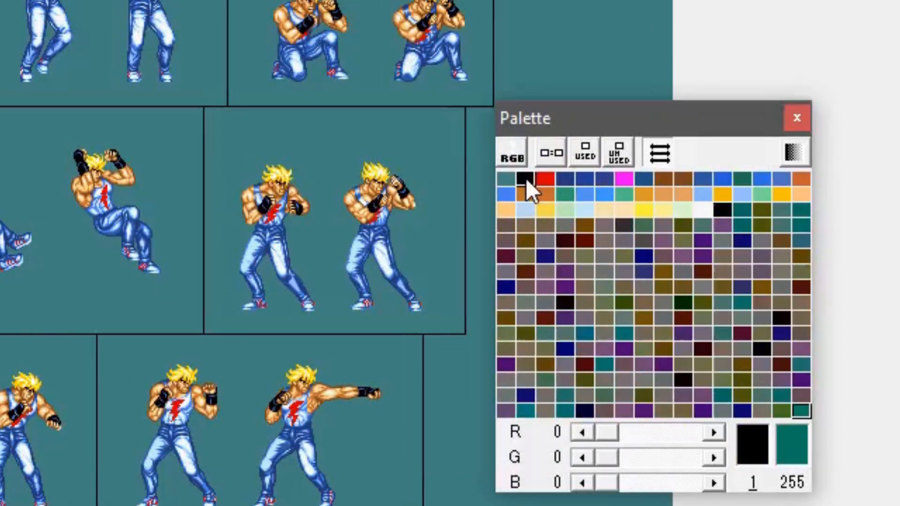
{"action": "left_click", "coordinate": [722, 212]}
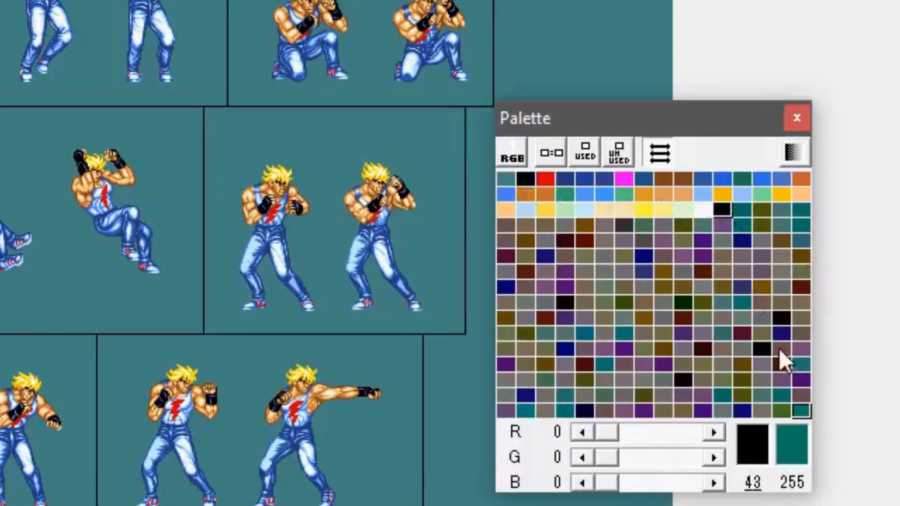
Set the last palette entry (255) to black and fill the range from entry 43 to 255 with a gradient between them
{"action": "double_click", "coordinate": [802, 411]}
{"action": "left_click", "coordinate": [47, 253]}
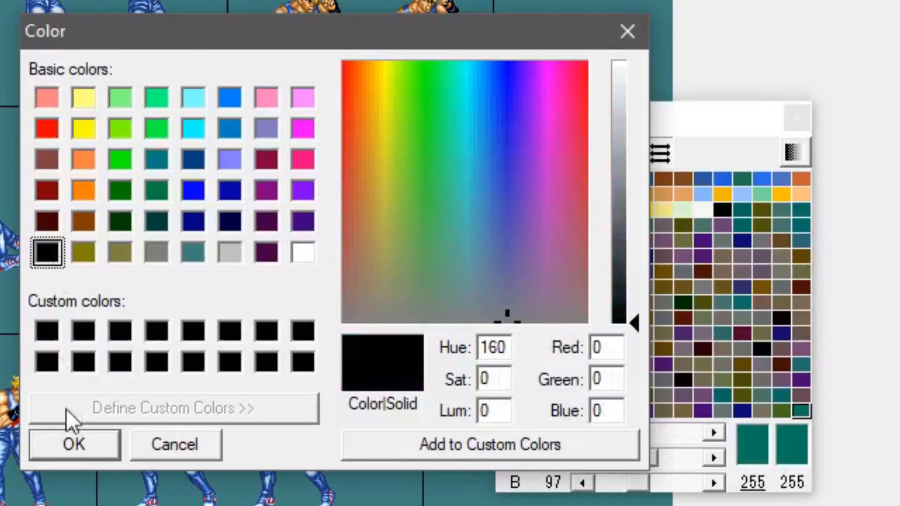
{"action": "left_click", "coordinate": [71, 442]}
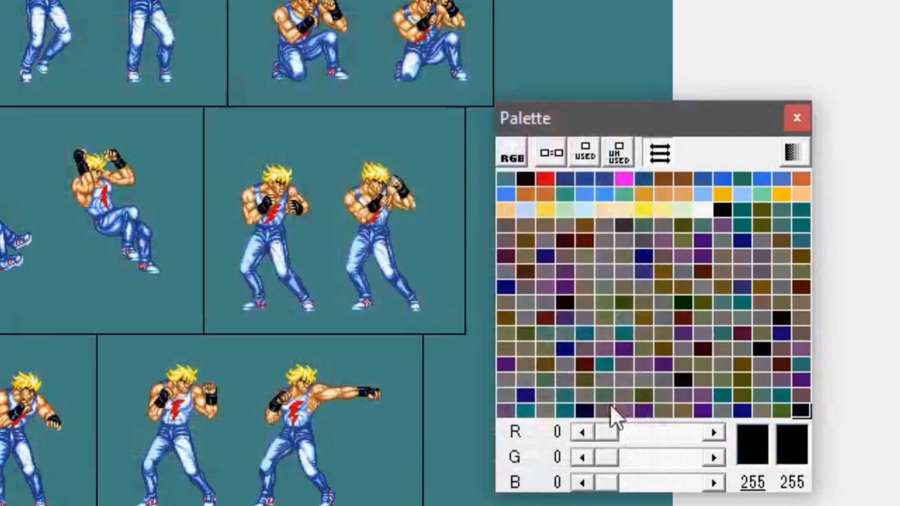
{"action": "left_click", "coordinate": [722, 210], "text": "shift"}
{"action": "left_click", "coordinate": [797, 162]}
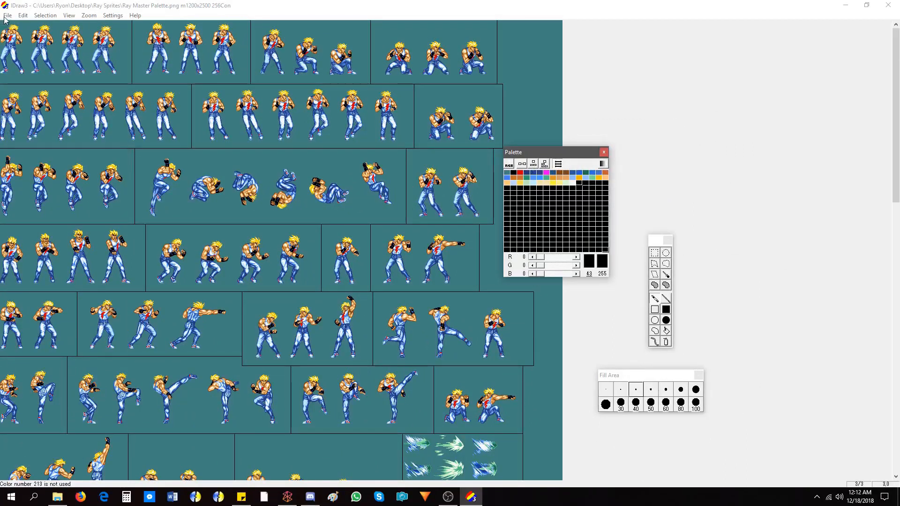
Set palette entry 1 to RGB 4, 4, 4 and filter the palette to the colors used in the picture
{"action": "left_click", "coordinate": [7, 16]}
{"action": "key", "text": "Escape"}
{"action": "left_click", "coordinate": [513, 172]}
{"action": "double_click", "coordinate": [514, 172]}
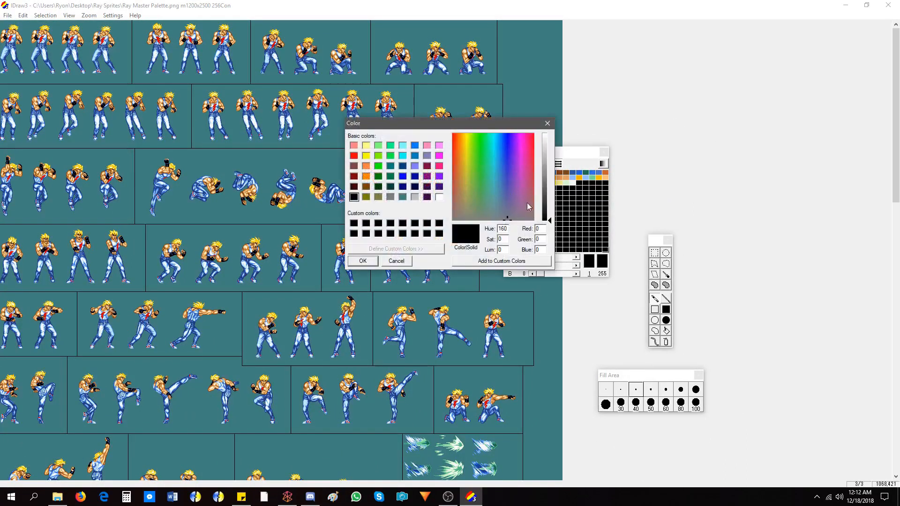
{"action": "left_click", "coordinate": [363, 260]}
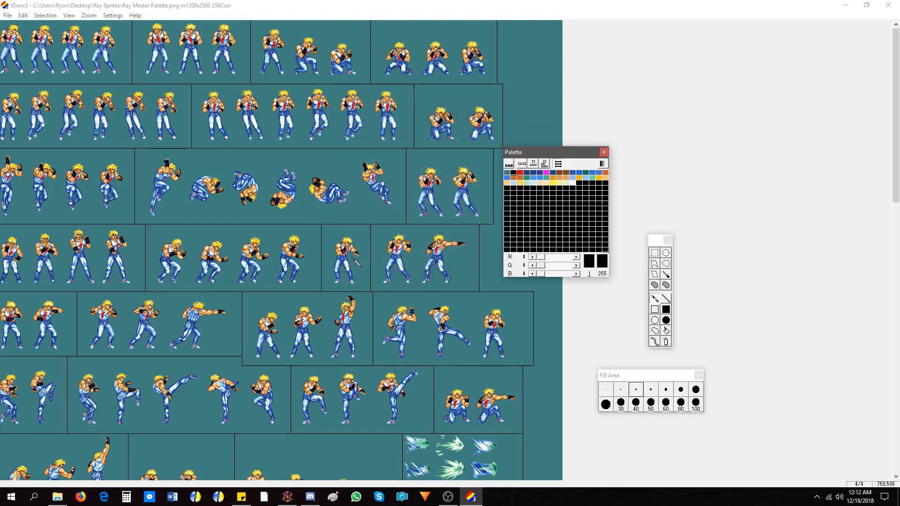
{"action": "left_click", "coordinate": [535, 165]}
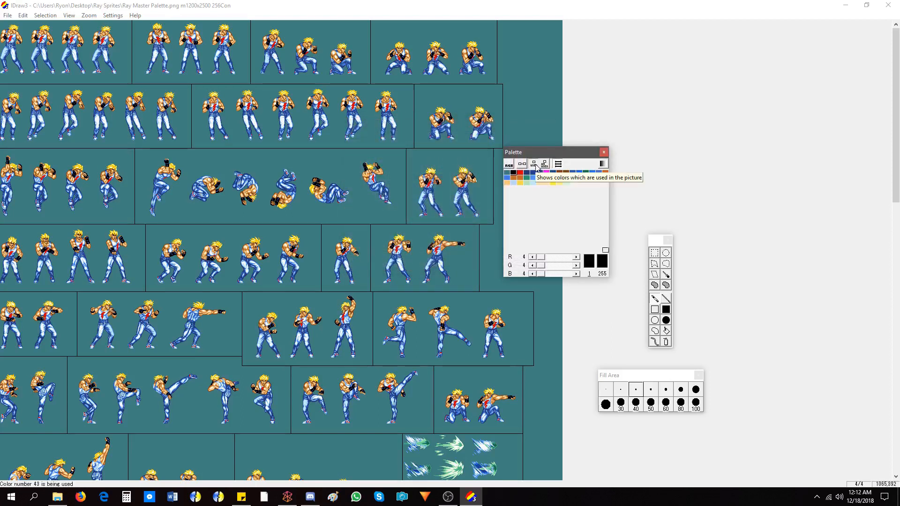
Move the Palette window clear of the sprite sheet and close the Fill Area window
{"action": "left_click", "coordinate": [6, 14]}
{"action": "left_click", "coordinate": [8, 16]}
{"action": "left_click", "coordinate": [269, 105]}
{"action": "left_click_drag", "start_coordinate": [557, 152], "coordinate": [741, 110]}
{"action": "left_click", "coordinate": [698, 375]}
Cover everything on the sheet except the first stance sprite with filled rectangles in teal background color 0
{"action": "left_click", "coordinate": [667, 310]}
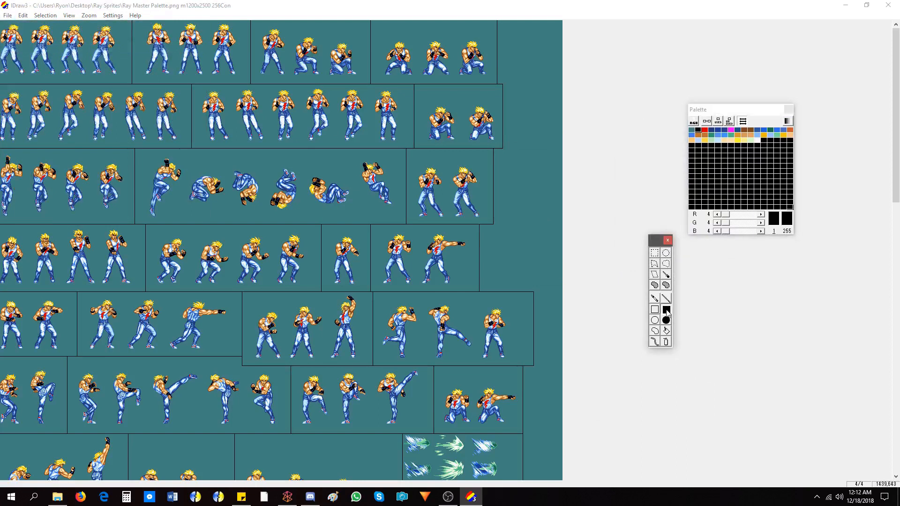
{"action": "left_click_drag", "start_coordinate": [897, 163], "coordinate": [899, 431]}
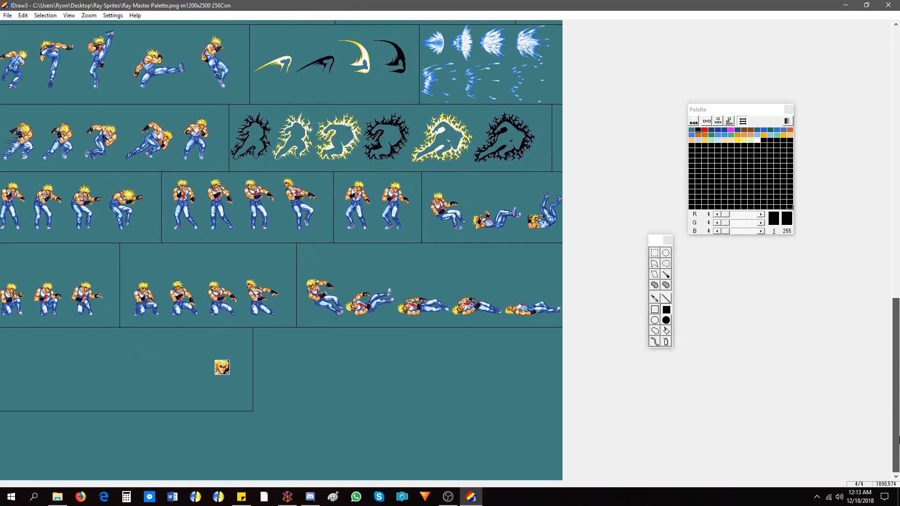
{"action": "left_click", "coordinate": [669, 313]}
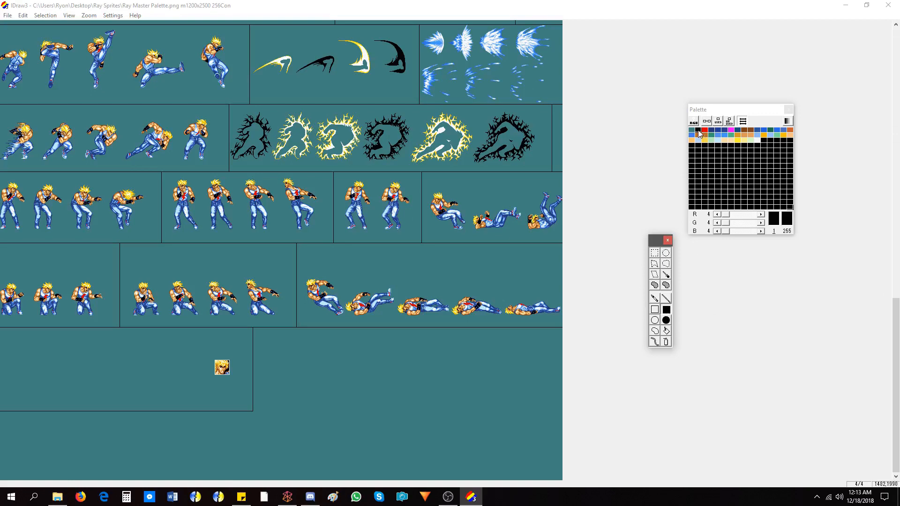
{"action": "left_click", "coordinate": [691, 133]}
{"action": "right_click", "coordinate": [691, 133]}
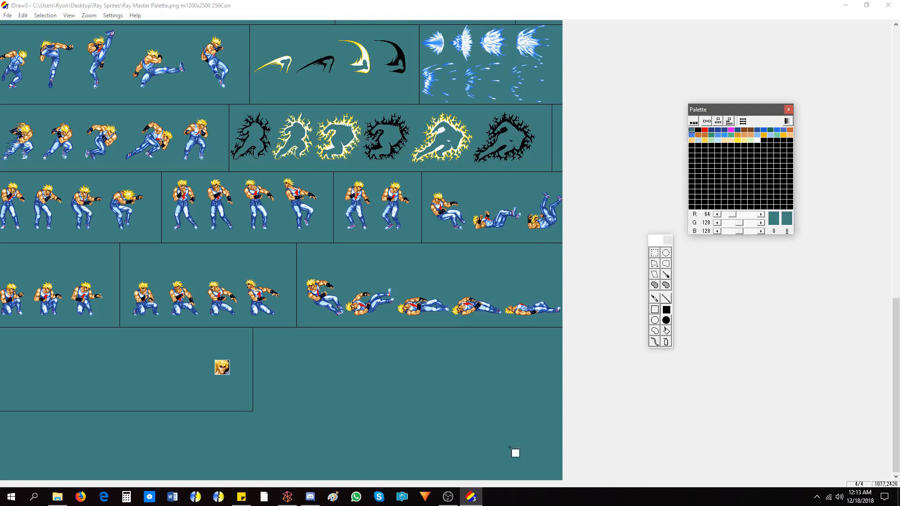
{"action": "left_click_drag", "start_coordinate": [584, 468], "coordinate": [6, 8]}
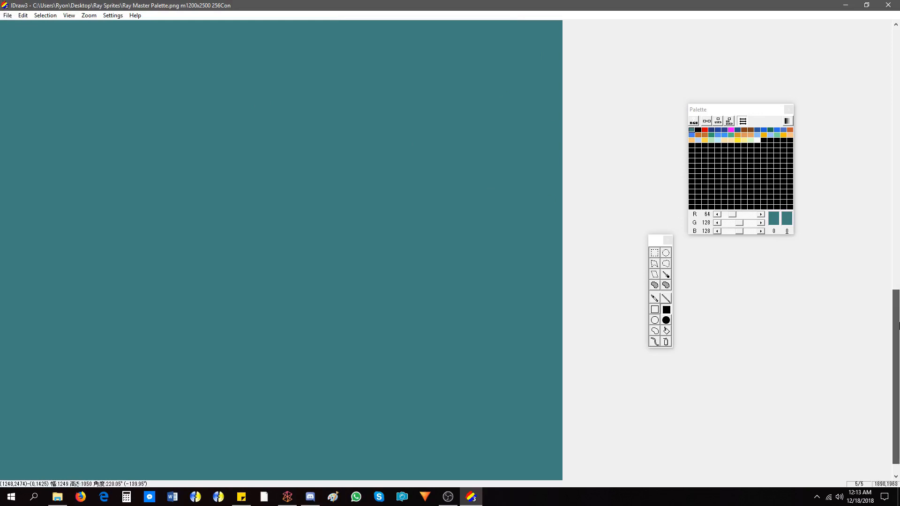
{"action": "left_click_drag", "start_coordinate": [899, 344], "coordinate": [898, 182]}
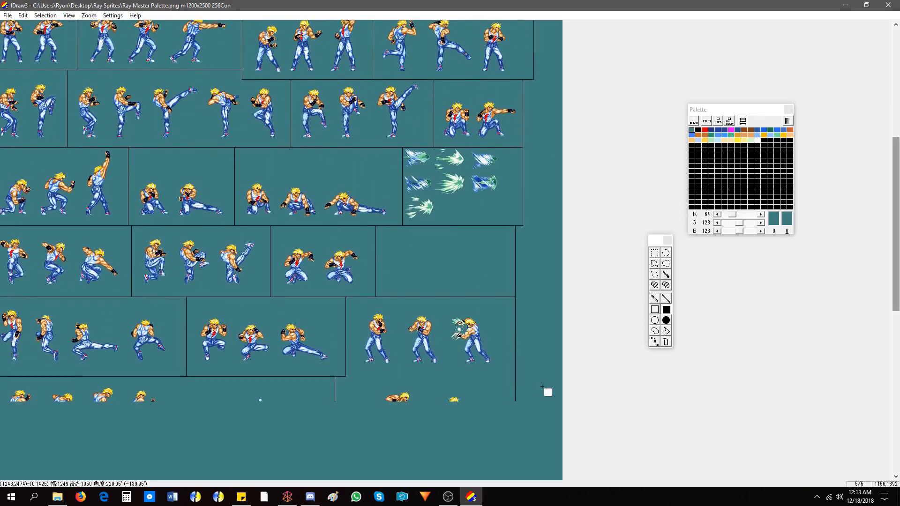
{"action": "left_click_drag", "start_coordinate": [511, 409], "coordinate": [0, 64]}
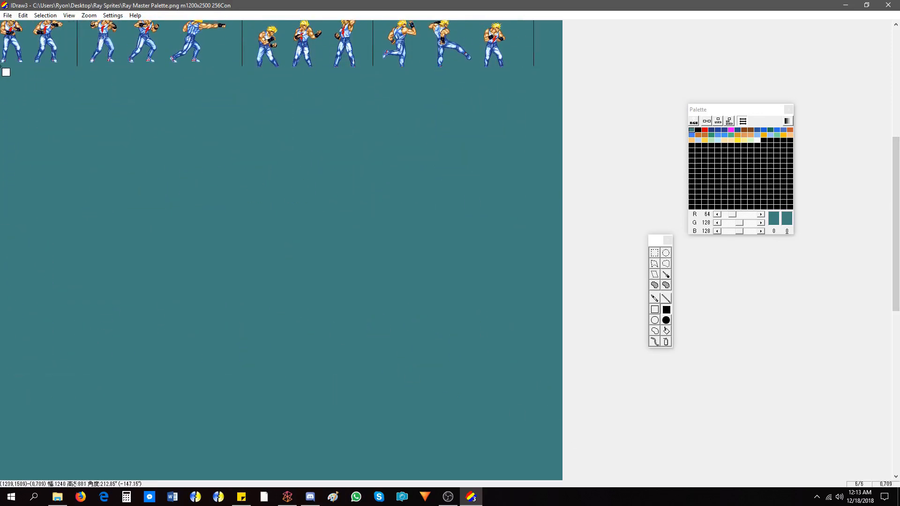
{"action": "left_click_drag", "start_coordinate": [896, 170], "coordinate": [895, 59]}
{"action": "left_click_drag", "start_coordinate": [587, 385], "coordinate": [0, 83]}
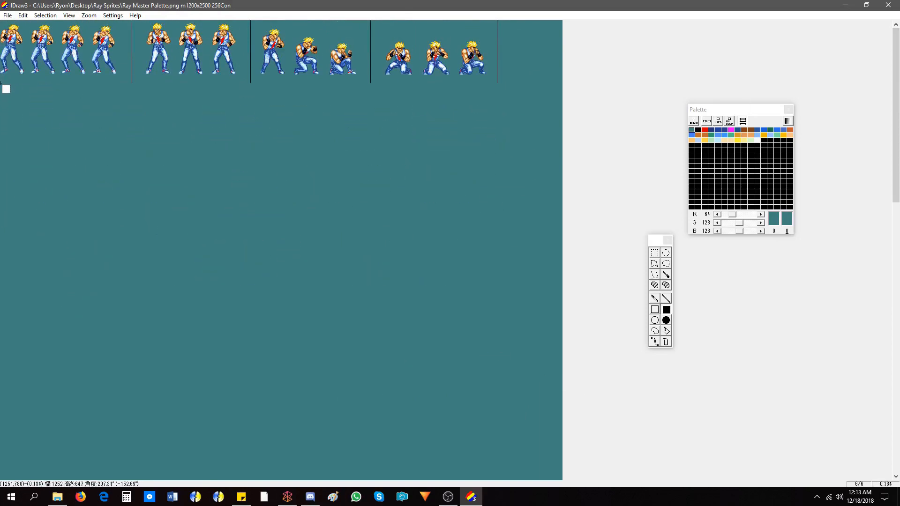
{"action": "left_click_drag", "start_coordinate": [543, 120], "coordinate": [31, 0]}
Save the isolated first sprite as a new PNG named S000 in the Ray Sprites folder
{"action": "left_click", "coordinate": [7, 15]}
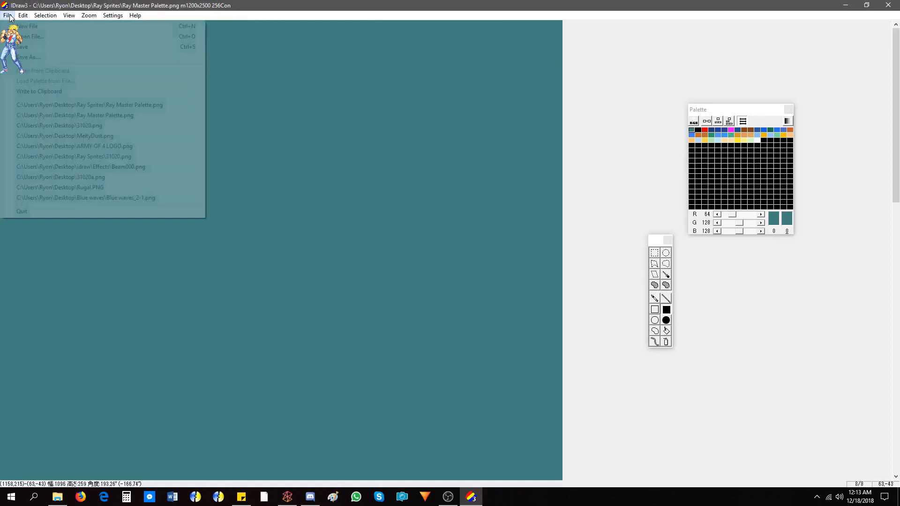
{"action": "left_click", "coordinate": [28, 57]}
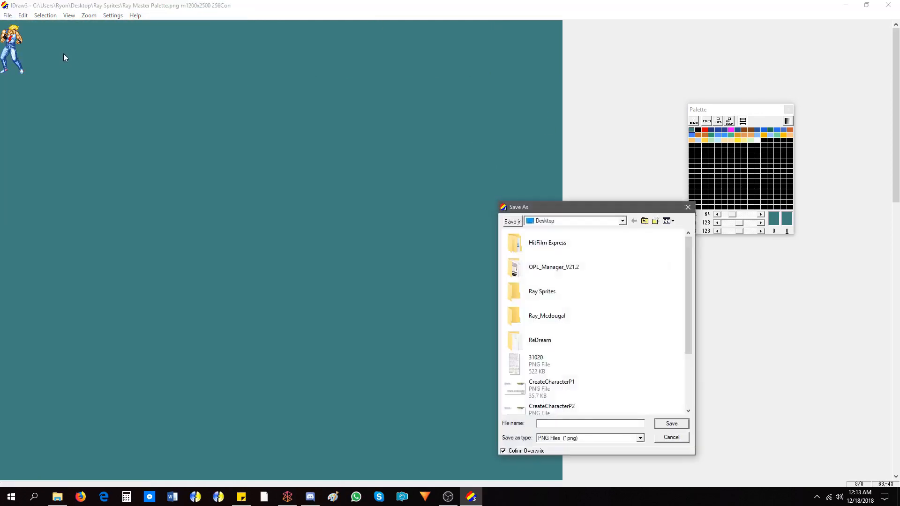
{"action": "left_click", "coordinate": [561, 319]}
{"action": "double_click", "coordinate": [562, 320]}
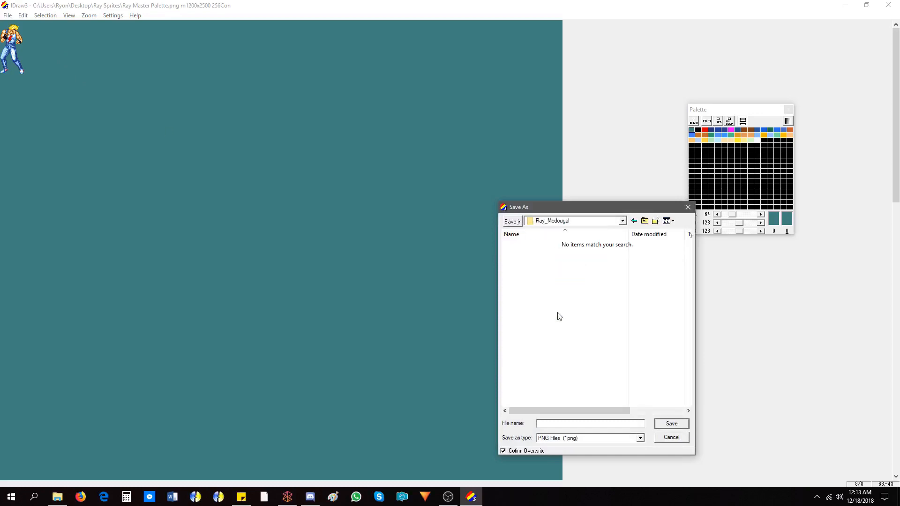
{"action": "left_click", "coordinate": [634, 220]}
{"action": "double_click", "coordinate": [565, 289]}
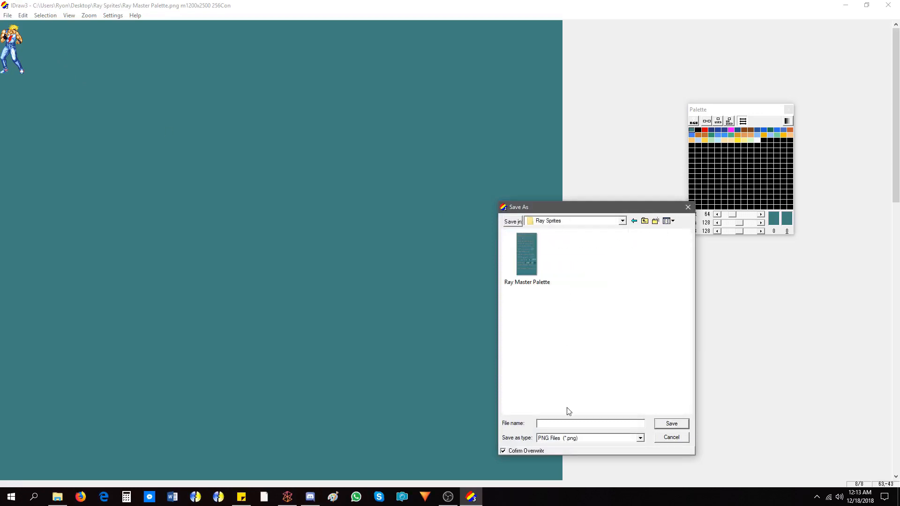
{"action": "left_click", "coordinate": [571, 421]}
{"action": "type", "text": "S000"}
{"action": "key", "text": "Return"}
Bring back the top row, cover all but the second stance sprite with teal, and save the image as S001
{"action": "key", "text": "ctrl+z"}
{"action": "key", "text": "ctrl+y"}
{"action": "left_click_drag", "start_coordinate": [58, 78], "coordinate": [594, 0]}
{"action": "left_click_drag", "start_coordinate": [539, 103], "coordinate": [144, 1]}
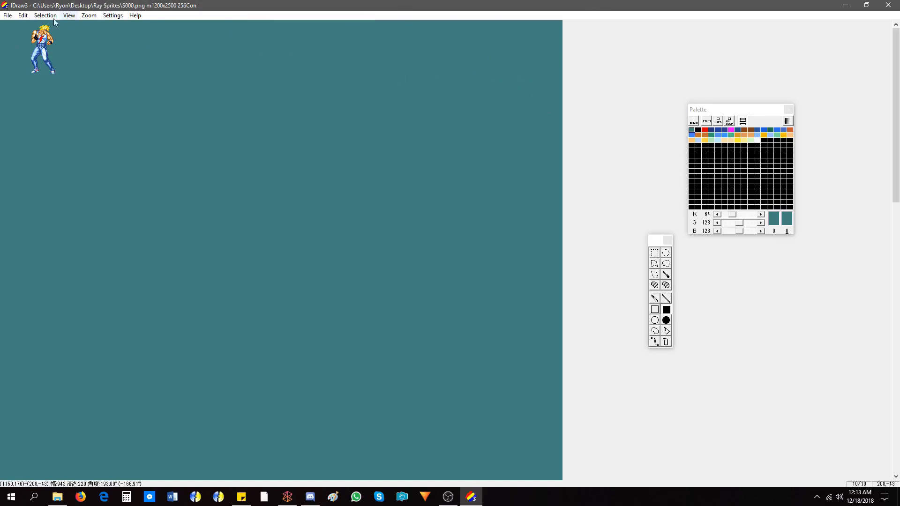
{"action": "left_click", "coordinate": [7, 15]}
{"action": "left_click", "coordinate": [28, 56]}
{"action": "type", "text": "S001"}
{"action": "key", "text": "Return"}
Restore the top row, leave only the third stance sprite uncovered, and save the image as S002
{"action": "key", "text": "ctrl+z"}
{"action": "key", "text": "ctrl+z"}
{"action": "left_click_drag", "start_coordinate": [57, 79], "coordinate": [0, 1]}
{"action": "left_click_drag", "start_coordinate": [90, 89], "coordinate": [611, 1]}
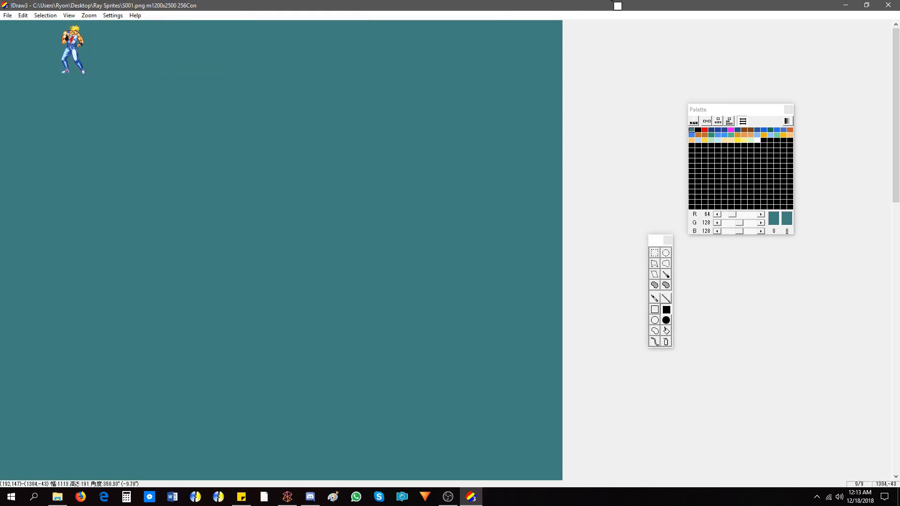
{"action": "left_click", "coordinate": [7, 15]}
{"action": "left_click", "coordinate": [27, 60]}
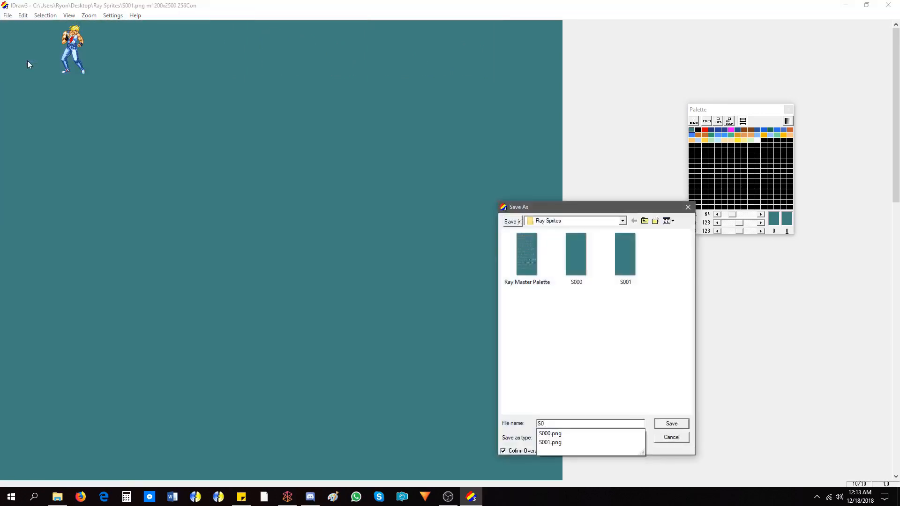
{"action": "key", "text": "Return"}
Restore the top row, leave only the fourth stance sprite uncovered, and save the image as S003
{"action": "key", "text": "ctrl+z"}
{"action": "left_click_drag", "start_coordinate": [89, 81], "coordinate": [0, 0]}
{"action": "left_click_drag", "start_coordinate": [124, 92], "coordinate": [597, 4]}
{"action": "left_click", "coordinate": [3, 17]}
{"action": "left_click", "coordinate": [23, 58]}
{"action": "type", "text": "S004"}
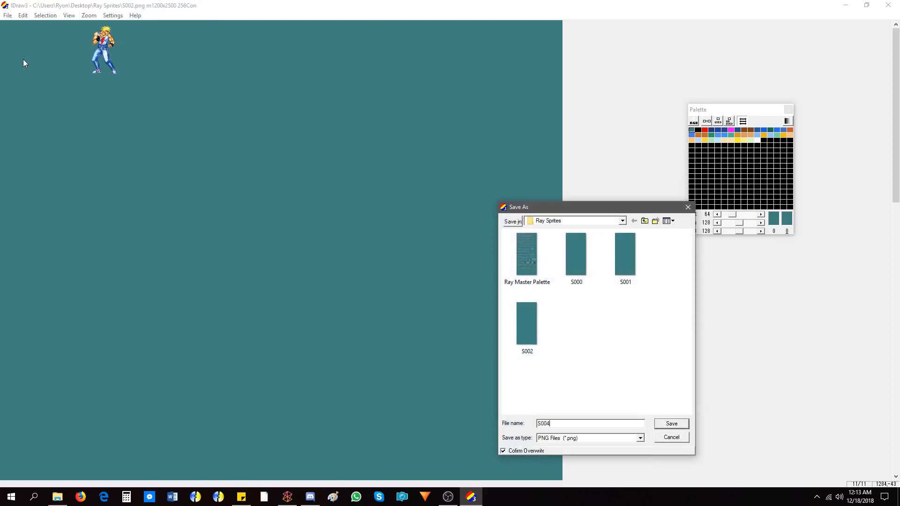
{"action": "key", "text": "Return"}
Undo the covering rectangles over the upper rows, and paint over the four stance sprites and the divider beside them
{"action": "key", "text": "ctrl+z"}
{"action": "key", "text": "ctrl+z"}
{"action": "key", "text": "ctrl+z"}
{"action": "key", "text": "ctrl+z"}
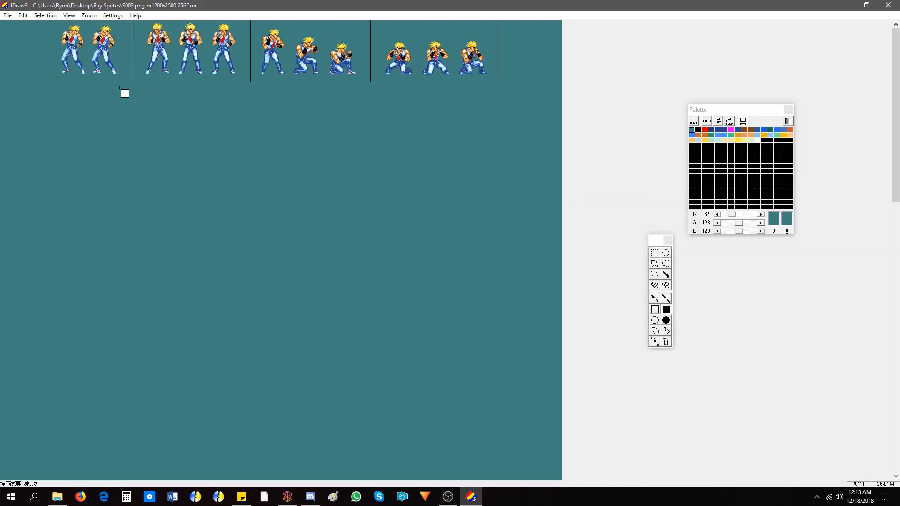
{"action": "key", "text": "ctrl+z"}
{"action": "left_click_drag", "start_coordinate": [122, 79], "coordinate": [0, 0]}
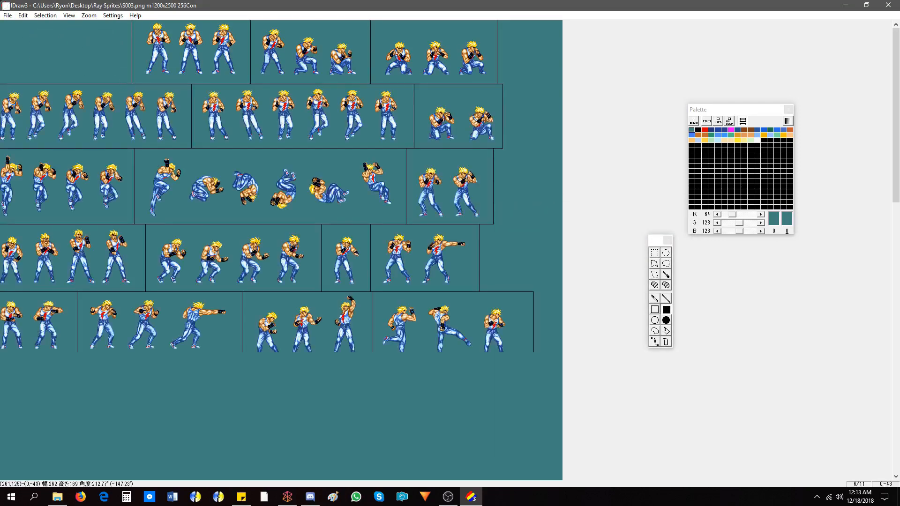
{"action": "mouse_move", "coordinate": [139, 81]}
{"action": "left_mouse_down"}
{"action": "mouse_move", "coordinate": [66, 1]}
{"action": "mouse_move", "coordinate": [45, 1]}
{"action": "left_mouse_up"}
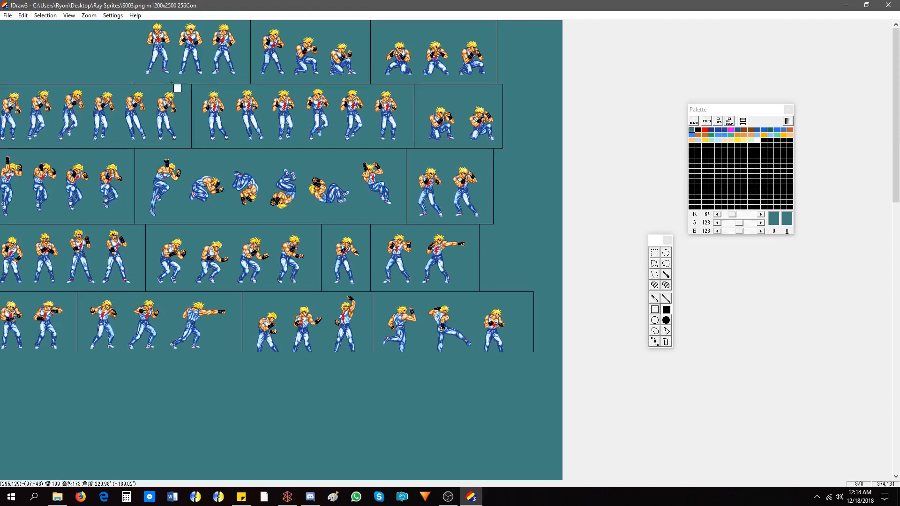
Cover everything except the first sprite of the top row's second group and save the image as T000
{"action": "left_click_drag", "start_coordinate": [1, 79], "coordinate": [574, 426]}
{"action": "mouse_move", "coordinate": [532, 134]}
{"action": "left_mouse_down"}
{"action": "mouse_move", "coordinate": [286, 2]}
{"action": "mouse_move", "coordinate": [181, 1]}
{"action": "left_mouse_up"}
{"action": "left_click", "coordinate": [8, 15]}
{"action": "left_click", "coordinate": [28, 55]}
{"action": "type", "text": "T000"}
{"action": "key", "text": "Return"}
Restore the rest of the top row, isolate the second group's middle sprite, and save the image as T001
{"action": "key", "text": "ctrl+z"}
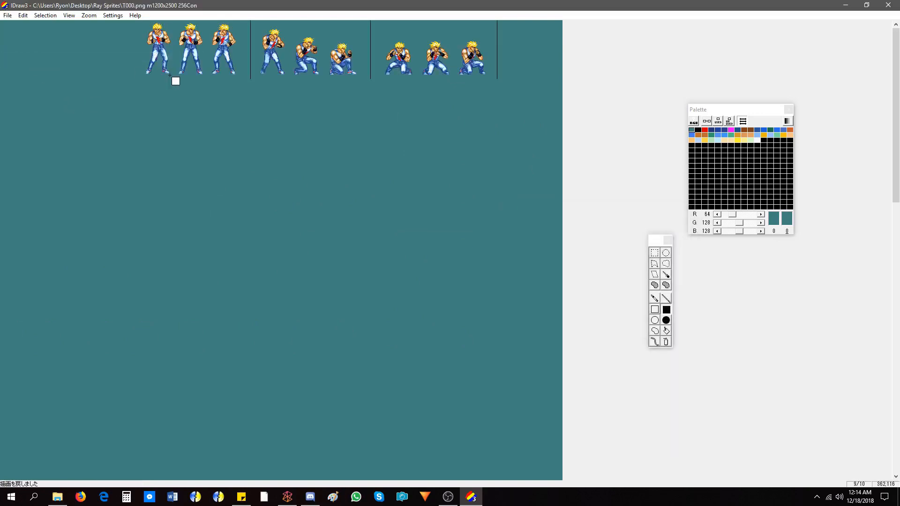
{"action": "mouse_move", "coordinate": [172, 78]}
{"action": "left_mouse_down"}
{"action": "mouse_move", "coordinate": [119, 1]}
{"action": "mouse_move", "coordinate": [110, 0]}
{"action": "left_mouse_up"}
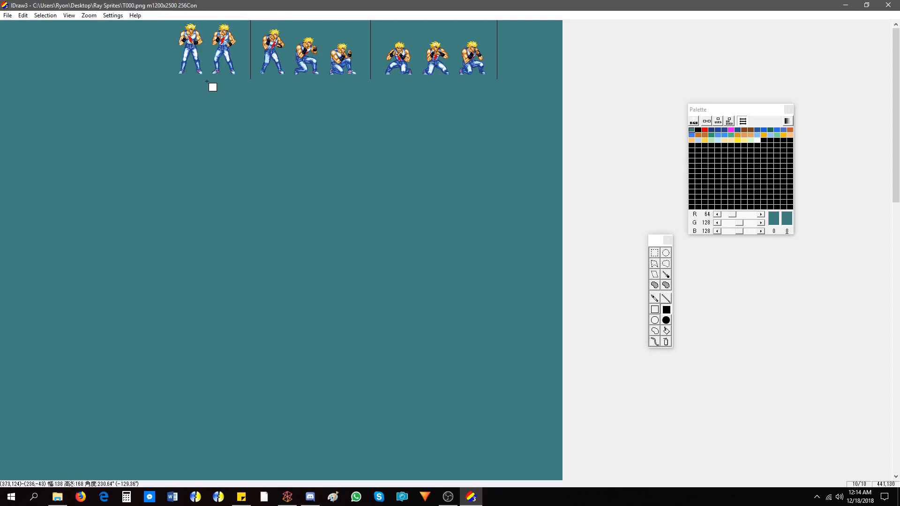
{"action": "left_click_drag", "start_coordinate": [207, 81], "coordinate": [677, 1]}
{"action": "left_click", "coordinate": [8, 15]}
{"action": "left_click", "coordinate": [28, 55]}
{"action": "type", "text": "T001"}
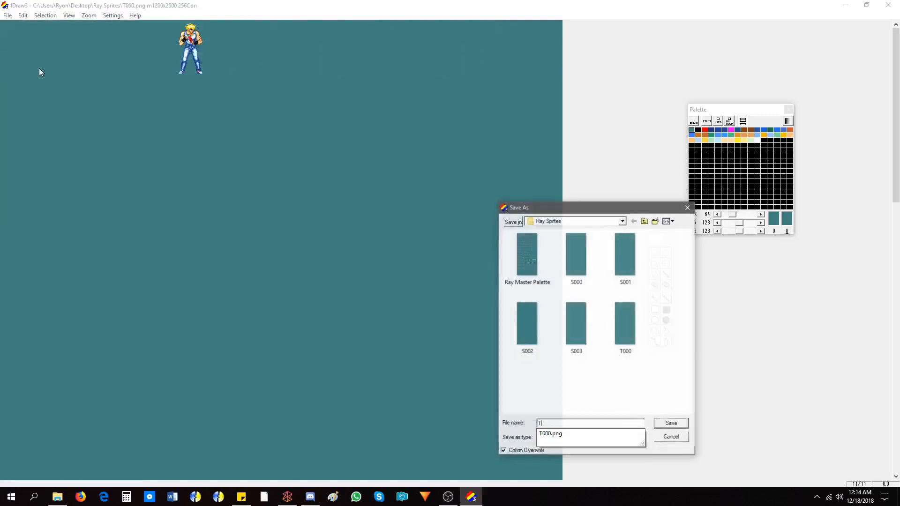
{"action": "key", "text": "Return"}
Restore the rest of the top row, isolate the second group's last sprite, and save the image as T002
{"action": "key", "text": "ctrl+z"}
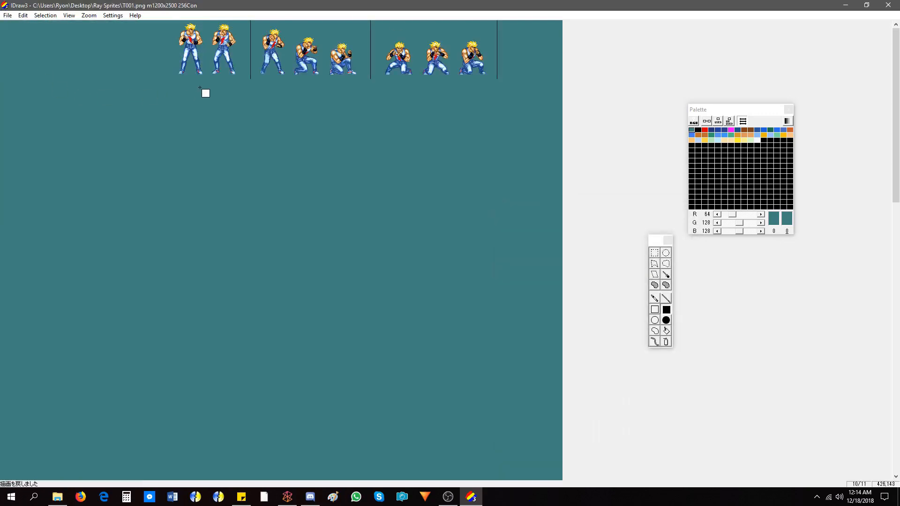
{"action": "left_click_drag", "start_coordinate": [206, 81], "coordinate": [117, 0]}
{"action": "left_click_drag", "start_coordinate": [242, 88], "coordinate": [604, 1]}
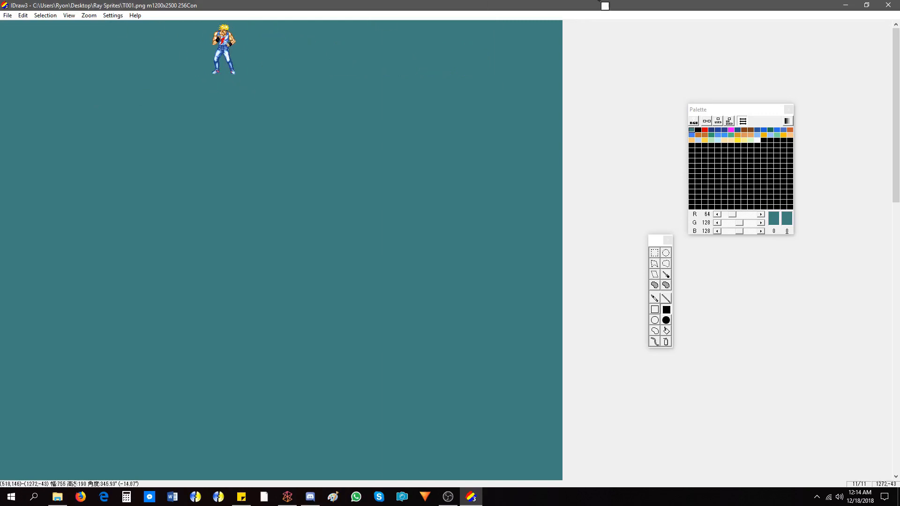
{"action": "left_click", "coordinate": [8, 15]}
{"action": "left_click", "coordinate": [30, 55]}
{"action": "type", "text": "T002"}
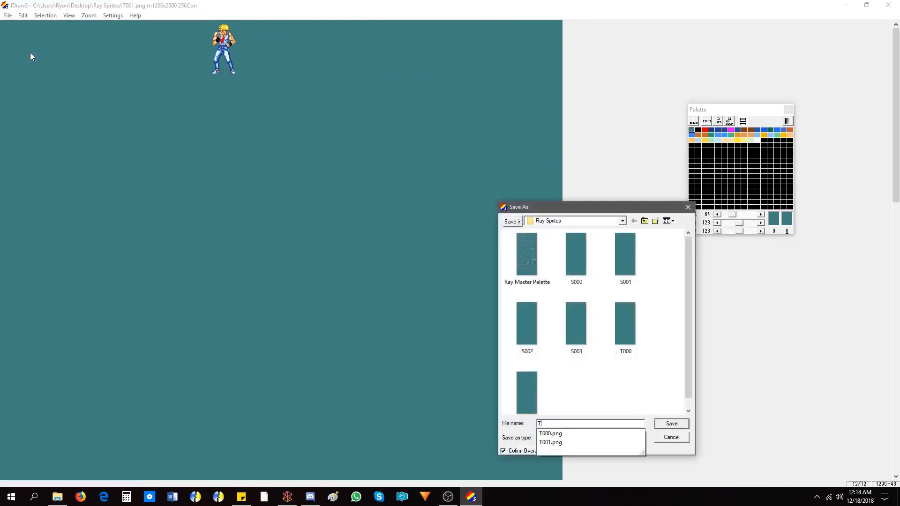
{"action": "key", "text": "Return"}
Isolate the first sprite of the top row's third group and start saving the image as a new file
{"action": "key", "text": "ctrl+z"}
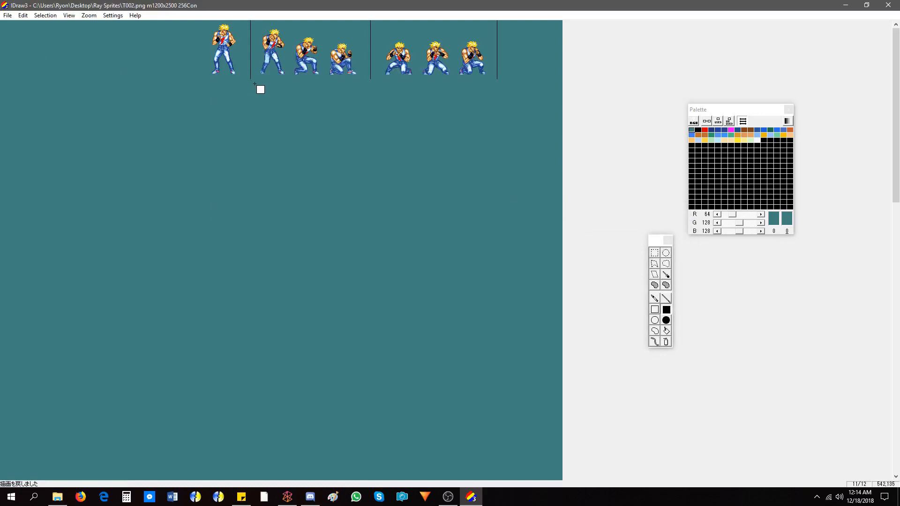
{"action": "left_click_drag", "start_coordinate": [255, 84], "coordinate": [120, 0]}
{"action": "mouse_move", "coordinate": [520, 107]}
{"action": "left_mouse_down"}
{"action": "mouse_move", "coordinate": [369, 6]}
{"action": "mouse_move", "coordinate": [293, 0]}
{"action": "left_mouse_up"}
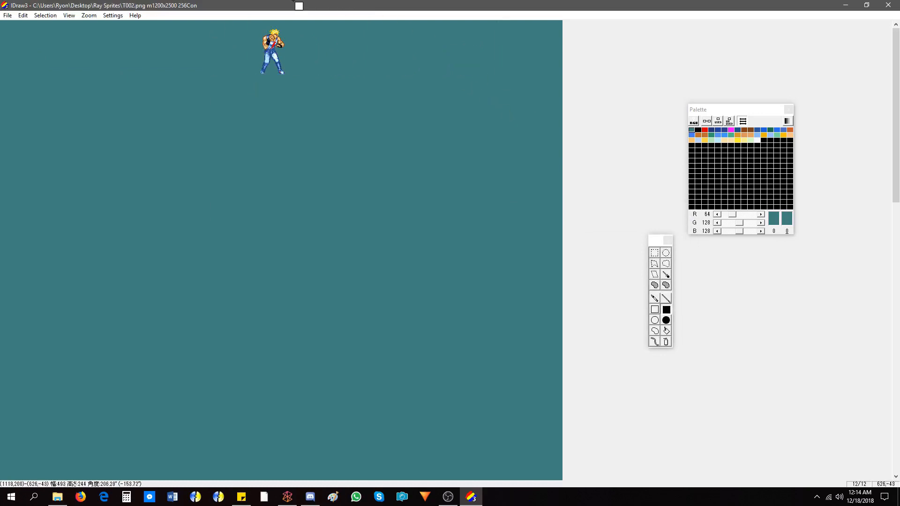
{"action": "left_click", "coordinate": [8, 15]}
{"action": "left_click", "coordinate": [30, 55]}
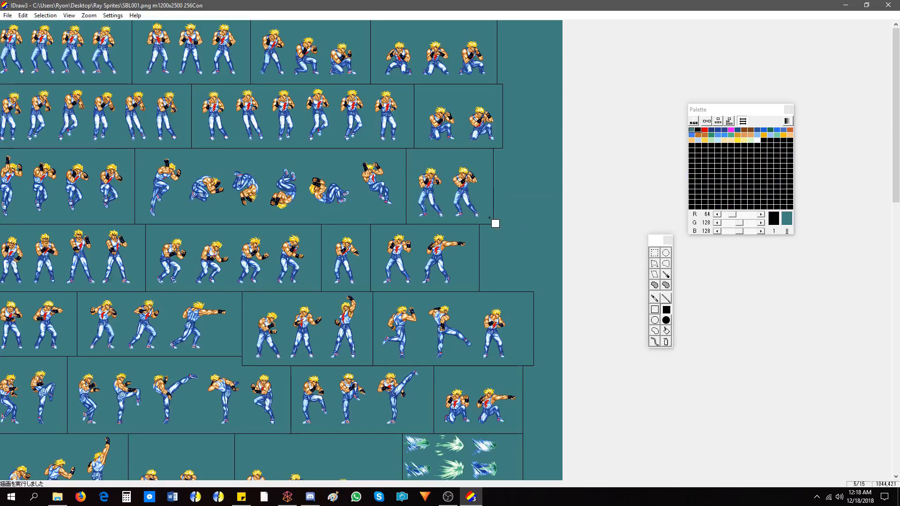
Cover the whole sheet with background color 0 except the fourth row's first sprite, and save the image as Win000
{"action": "left_click", "coordinate": [692, 130]}
{"action": "left_click_drag", "start_coordinate": [895, 115], "coordinate": [896, 221]}
{"action": "left_click_drag", "start_coordinate": [896, 297], "coordinate": [870, 277]}
{"action": "mouse_move", "coordinate": [546, 67]}
{"action": "left_mouse_down"}
{"action": "mouse_move", "coordinate": [223, 499]}
{"action": "mouse_move", "coordinate": [0, 500]}
{"action": "left_mouse_up"}
{"action": "left_click", "coordinate": [8, 16]}
{"action": "left_click", "coordinate": [25, 55]}
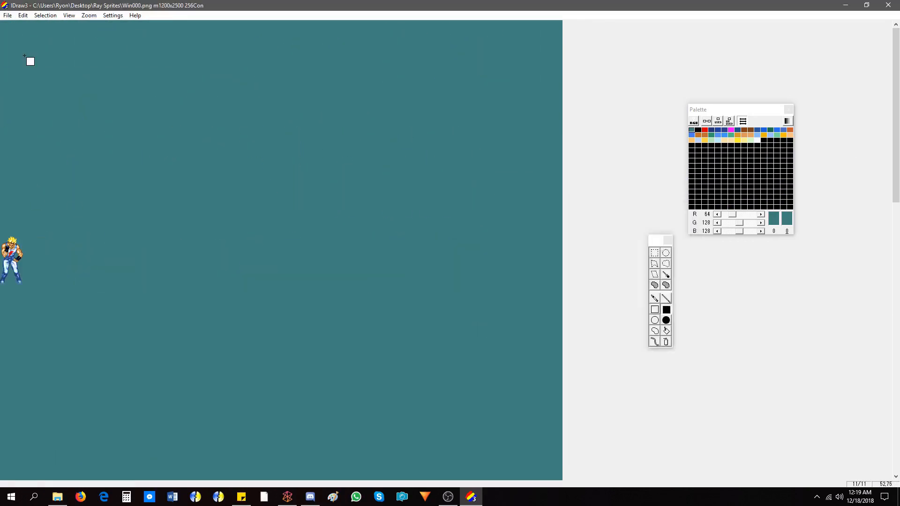
Restore the covered part of the sheet and save the next isolated victory sprite under the Win00 name series
{"action": "key", "text": "ctrl+z"}
{"action": "left_click", "coordinate": [8, 16]}
{"action": "left_click", "coordinate": [25, 55]}
{"action": "type", "text": "Win00"}
Restore the fourth row, cover the sprites right of the defeated pose with background color 0, and save the isolated sprite as a new PNG
{"action": "key", "text": "ctrl+z"}
{"action": "left_click_drag", "start_coordinate": [273, 218], "coordinate": [499, 306]}
{"action": "left_click", "coordinate": [7, 16]}
{"action": "left_click", "coordinate": [24, 57]}
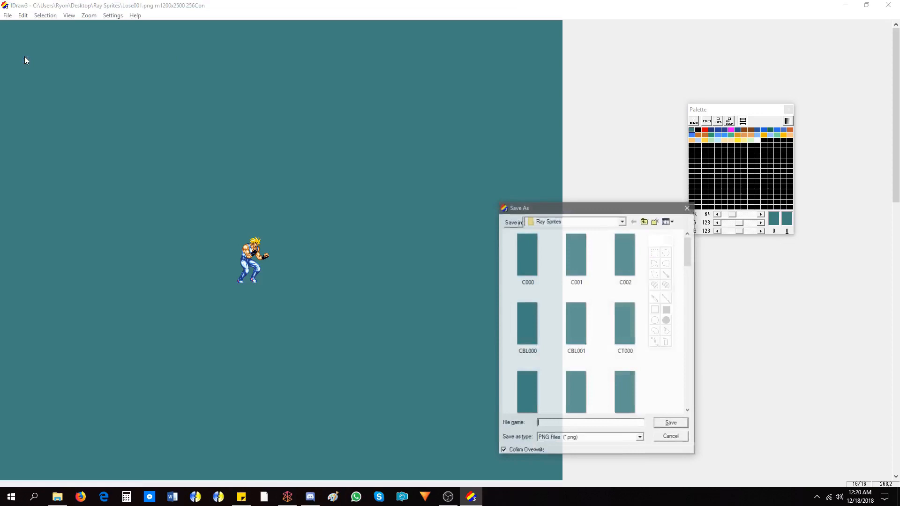
{"action": "key", "text": "Return"}
Restore the covered sprites and save the next isolated sprite as X001
{"action": "key", "text": "ctrl+z"}
{"action": "left_click", "coordinate": [7, 16]}
{"action": "left_click", "coordinate": [24, 56]}
{"action": "type", "text": "X9"}
{"action": "key", "text": "BackSpace"}
{"action": "type", "text": "001"}
{"action": "key", "text": "Return"}
Cover the unwanted neighbouring sprites with background color 0 and save the isolated punching sprites as separate PNGs, including Y000
{"action": "left_click_drag", "start_coordinate": [516, 425], "coordinate": [86, 115]}
{"action": "left_click", "coordinate": [8, 15]}
{"action": "left_click", "coordinate": [24, 56]}
{"action": "key", "text": "Return"}
{"action": "left_click", "coordinate": [9, 16]}
{"action": "left_click", "coordinate": [28, 56]}
{"action": "key", "text": "Return"}
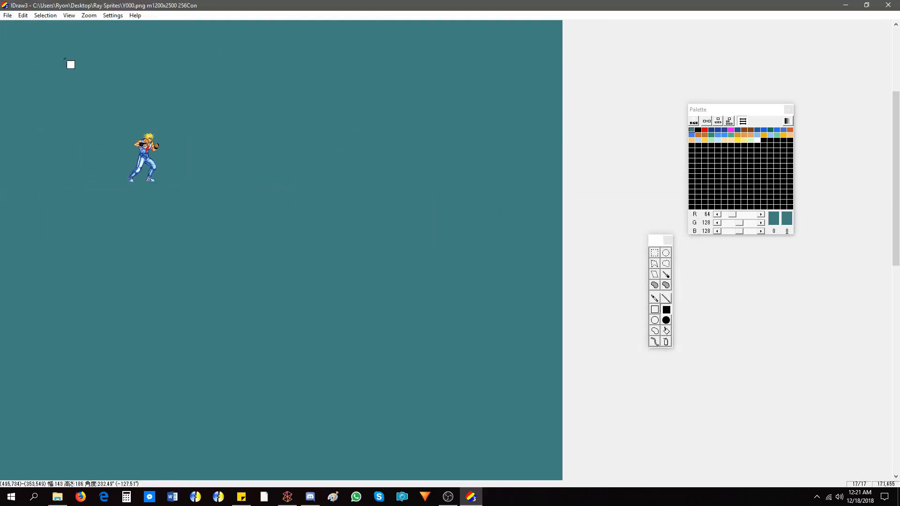
Restore the punching row, cover its right-hand part with background color 0, and save the isolated sprite as a new PNG
{"action": "key", "text": "ctrl+z"}
{"action": "left_click_drag", "start_coordinate": [521, 212], "coordinate": [324, 125]}
{"action": "left_click", "coordinate": [8, 16]}
{"action": "left_click", "coordinate": [28, 57]}
{"action": "type", "text": "C"}
{"action": "key", "text": "Return"}
Save the next isolated sprite as A002
{"action": "left_click", "coordinate": [8, 16]}
{"action": "left_click", "coordinate": [8, 15]}
{"action": "left_click", "coordinate": [27, 54]}
{"action": "type", "text": "A002"}
{"action": "key", "text": "Return"}
Save the isolated raised-knee sprite at the start of the kicking row as AC001
{"action": "left_click", "coordinate": [8, 16]}
{"action": "left_click", "coordinate": [28, 56]}
{"action": "type", "text": "A003"}
{"action": "key", "text": "Return"}
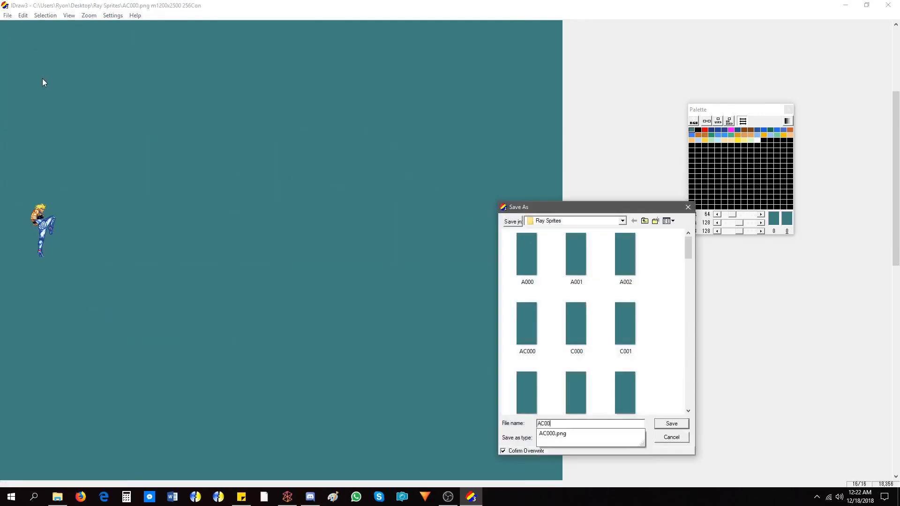
{"action": "key", "text": "Return"}
Save the next isolated sprites of the kicking row as separate PNGs, restoring the row in between
{"action": "left_click", "coordinate": [7, 15]}
{"action": "left_click", "coordinate": [25, 56]}
{"action": "key", "text": "ctrl+z"}
{"action": "left_click", "coordinate": [7, 15]}
{"action": "left_click", "coordinate": [27, 56]}
{"action": "key", "text": "ctrl+z"}
{"action": "left_click", "coordinate": [8, 15]}
{"action": "left_click", "coordinate": [8, 16]}
{"action": "left_click", "coordinate": [28, 57]}
{"action": "key", "text": "Return"}
Save the isolated crouching sprite at the end of the kicking row as CX000, then restore the row's covered sprites
{"action": "left_click", "coordinate": [7, 15]}
{"action": "left_click", "coordinate": [28, 58]}
{"action": "type", "text": "CX000"}
{"action": "key", "text": "Return"}
{"action": "key", "text": "ctrl+z"}
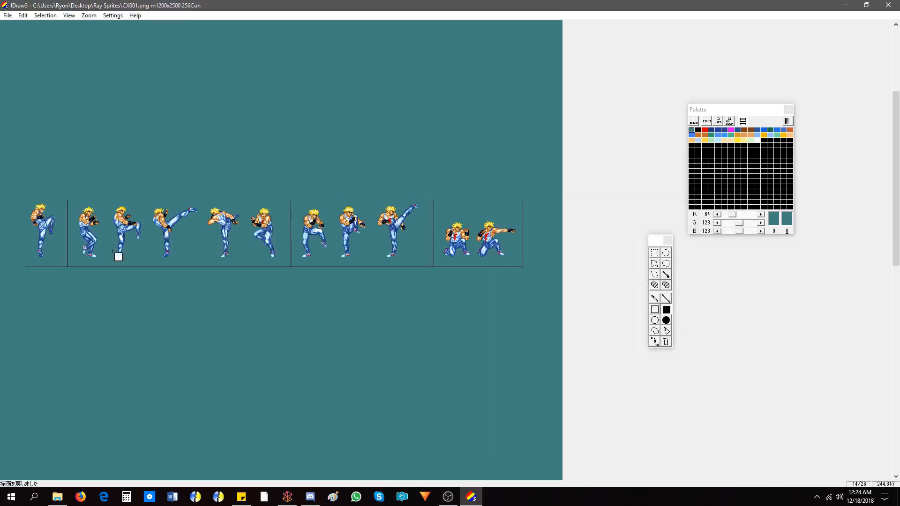
Save the isolated crouching sprite as CY002 and restore the sprites covered around it
{"action": "left_click", "coordinate": [8, 16]}
{"action": "left_click", "coordinate": [8, 15]}
{"action": "left_click", "coordinate": [27, 57]}
{"action": "type", "text": "CY002"}
{"action": "key", "text": "Return"}
{"action": "key", "text": "ctrl+z"}
Save the following isolated crouching sprites of the row below the kicks as separate PNGs, restoring the covered sprites after each
{"action": "left_click", "coordinate": [8, 15]}
{"action": "left_click", "coordinate": [33, 58]}
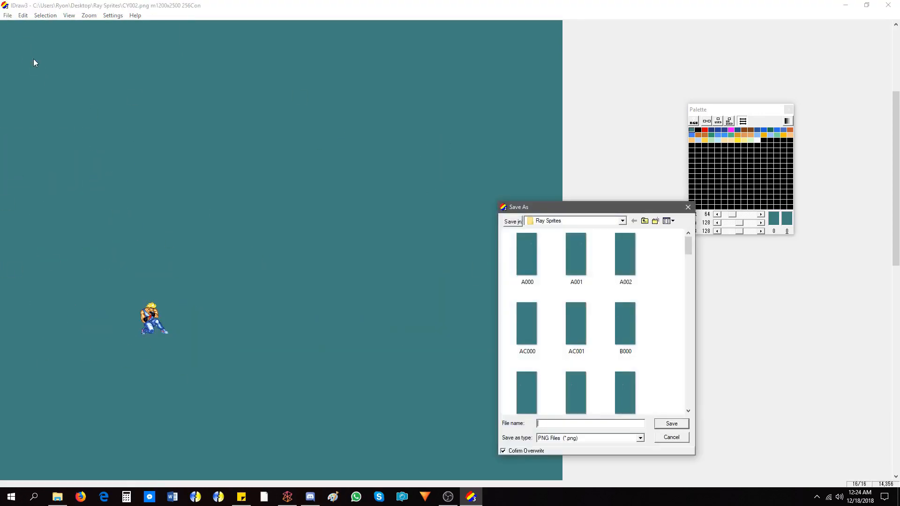
{"action": "key", "text": "Return"}
{"action": "key", "text": "ctrl+z"}
{"action": "left_click", "coordinate": [8, 16]}
{"action": "key", "text": "Return"}
{"action": "key", "text": "ctrl+z"}
{"action": "key", "text": "ctrl+z"}
Cover the sprite rows around the jumping sprites further down the sheet with background color 0
{"action": "scroll", "coordinate": [230, 382], "scroll_direction": "down", "scroll_amount": 4}
{"action": "scroll", "coordinate": [525, 328], "scroll_direction": "up", "scroll_amount": 4}
{"action": "scroll", "coordinate": [510, 322], "scroll_direction": "down", "scroll_amount": 4}
{"action": "mouse_move", "coordinate": [524, 327]}
{"action": "left_mouse_down"}
{"action": "mouse_move", "coordinate": [1, 22]}
{"action": "mouse_move", "coordinate": [1, 239]}
{"action": "left_mouse_up"}
{"action": "mouse_move", "coordinate": [404, 235]}
{"action": "left_mouse_down"}
{"action": "mouse_move", "coordinate": [31, 160]}
{"action": "mouse_move", "coordinate": [72, 238]}
{"action": "left_mouse_up"}
{"action": "key", "text": "ctrl+z"}
{"action": "key", "text": "ctrl+z"}
{"action": "key", "text": "ctrl+z"}
{"action": "key", "text": "ctrl+z"}
{"action": "key", "text": "ctrl+y"}
{"action": "key", "text": "ctrl+y"}
{"action": "key", "text": "ctrl+y"}
{"action": "key", "text": "ctrl+y"}
Save the isolated jumping sprite as AX000 and restore the sprites covered around it
{"action": "left_click", "coordinate": [7, 16]}
{"action": "left_click", "coordinate": [27, 57]}
{"action": "type", "text": "AX000"}
{"action": "key", "text": "Return"}
{"action": "key", "text": "ctrl+z"}
Restore the jumping row's covered sprites and save the next isolated one as its own PNG
{"action": "left_click", "coordinate": [7, 16]}
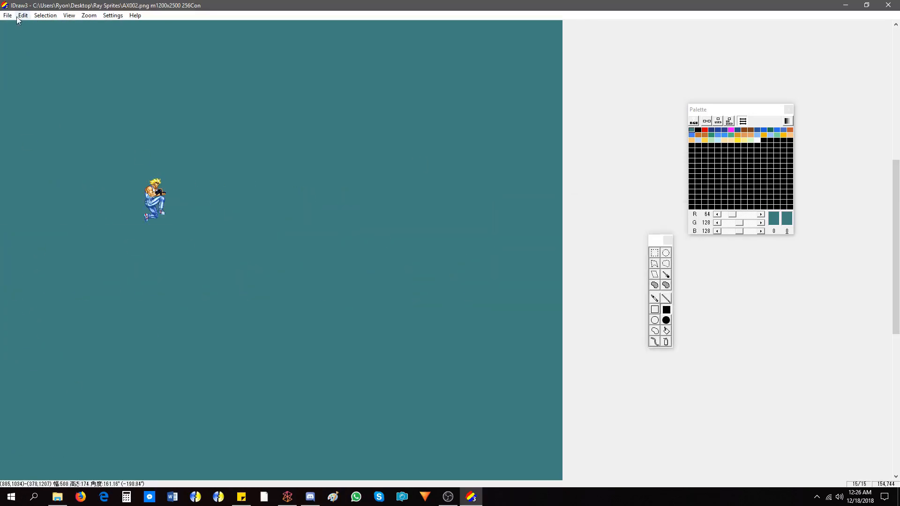
{"action": "key", "text": "ctrl+z"}
{"action": "left_click", "coordinate": [8, 15]}
{"action": "left_click", "coordinate": [29, 57]}
{"action": "key", "text": "ctrl+z"}
Save the next isolated jumping sprites as AA000 and AA001
{"action": "left_click", "coordinate": [31, 58]}
{"action": "type", "text": "AA000"}
{"action": "key", "text": "Return"}
{"action": "type", "text": "AA001"}
{"action": "key", "text": "Return"}
Restore the covered jumping sprites and cover the row above the jump kicks with background color 0
{"action": "key", "text": "ctrl+z"}
{"action": "key", "text": "ctrl+z"}
{"action": "key", "text": "ctrl+z"}
{"action": "key", "text": "ctrl+z"}
{"action": "key", "text": "ctrl+z"}
{"action": "key", "text": "ctrl+z"}
{"action": "key", "text": "ctrl+z"}
{"action": "key", "text": "ctrl+z"}
{"action": "left_click_drag", "start_coordinate": [0, 149], "coordinate": [412, 231]}
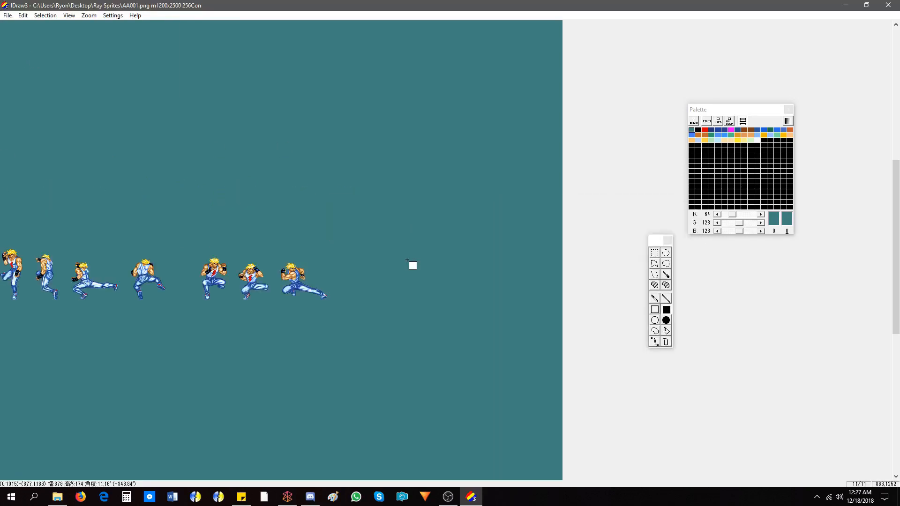
Save successive isolated jump-kick sprites as AB002 and AB004, and start saving the next one as a new file
{"action": "left_click", "coordinate": [8, 15]}
{"action": "left_click", "coordinate": [28, 57]}
{"action": "type", "text": "AB002"}
{"action": "key", "text": "Return"}
{"action": "type", "text": "AB004"}
{"action": "key", "text": "Return"}
{"action": "left_click", "coordinate": [7, 15]}
{"action": "left_click", "coordinate": [29, 58]}
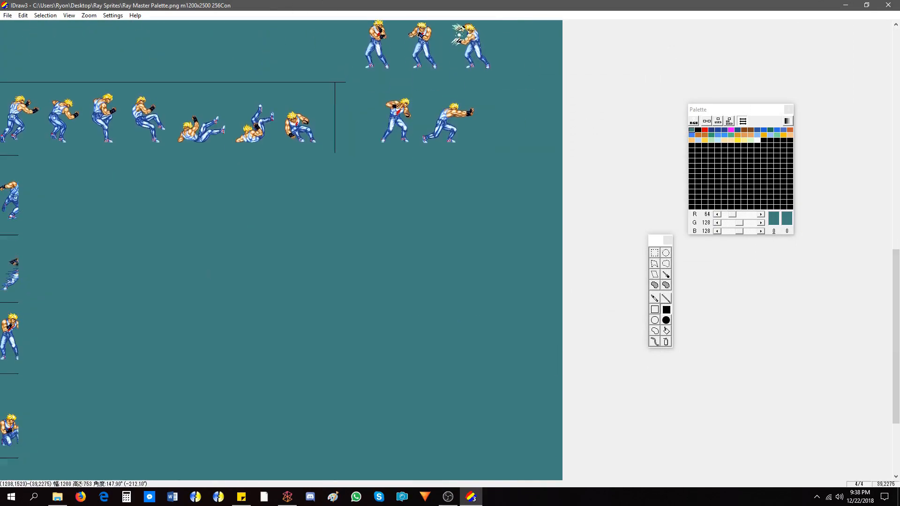
Save the isolated first special-move sprite from the Ray Master Palette sheet as SP000
{"action": "left_click", "coordinate": [8, 16]}
{"action": "left_click", "coordinate": [21, 57]}
{"action": "type", "text": "SP000"}
{"action": "key", "text": "Return"}
Save the isolated lunging palm-strike sprite as SP004
{"action": "left_click", "coordinate": [8, 16]}
{"action": "left_click", "coordinate": [24, 55]}
{"action": "type", "text": "SP004"}
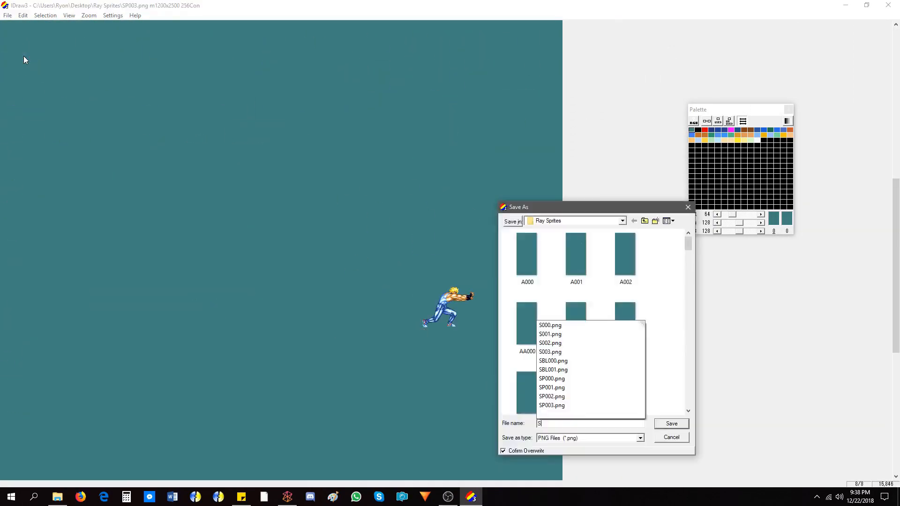
{"action": "key", "text": "Return"}
Save the next series of isolated sprites as separate PNGs, including TR002 and TR005
{"action": "left_click", "coordinate": [8, 15]}
{"action": "left_click", "coordinate": [25, 57]}
{"action": "type", "text": "TR002"}
{"action": "key", "text": "Return"}
{"action": "left_click", "coordinate": [7, 15]}
{"action": "left_click", "coordinate": [25, 57]}
{"action": "type", "text": "TR005"}
{"action": "key", "text": "Return"}
Save the first isolated sprite of the second special move, further down the sheet, as SP2000
{"action": "scroll", "coordinate": [336, 238], "scroll_direction": "down", "scroll_amount": 3}
{"action": "left_click", "coordinate": [7, 16]}
{"action": "left_click", "coordinate": [21, 54]}
{"action": "type", "text": "SP2000"}
{"action": "key", "text": "Return"}
Save further isolated sprites of the second special move as SP2002 and SP2003
{"action": "left_click", "coordinate": [8, 16]}
{"action": "left_click", "coordinate": [23, 53]}
{"action": "type", "text": "SP2002"}
{"action": "left_click", "coordinate": [8, 15]}
{"action": "left_click", "coordinate": [21, 55]}
{"action": "type", "text": "SP2003"}
{"action": "key", "text": "Return"}
Restore the covered sprites, cover the one at the sheet's left edge with background color 0, and save the image as SP3001
{"action": "left_click", "coordinate": [7, 15]}
{"action": "left_click", "coordinate": [29, 58]}
{"action": "key", "text": "ctrl+z"}
{"action": "left_click_drag", "start_coordinate": [38, 232], "coordinate": [0, 140]}
{"action": "left_click", "coordinate": [8, 15]}
{"action": "left_click", "coordinate": [20, 55]}
{"action": "type", "text": "SP3001"}
Save the next isolated sprite of the third special move as SP3003
{"action": "left_click", "coordinate": [8, 16]}
{"action": "left_click", "coordinate": [20, 57]}
{"action": "type", "text": "SP3003"}
Restore the effect sprites, cover those on the right with background color 0, and save the isolated effect as E001
{"action": "key", "text": "ctrl+z"}
{"action": "left_click_drag", "start_coordinate": [420, 167], "coordinate": [569, 179]}
{"action": "left_click", "coordinate": [8, 15]}
{"action": "left_click", "coordinate": [23, 55]}
{"action": "type", "text": "E001"}
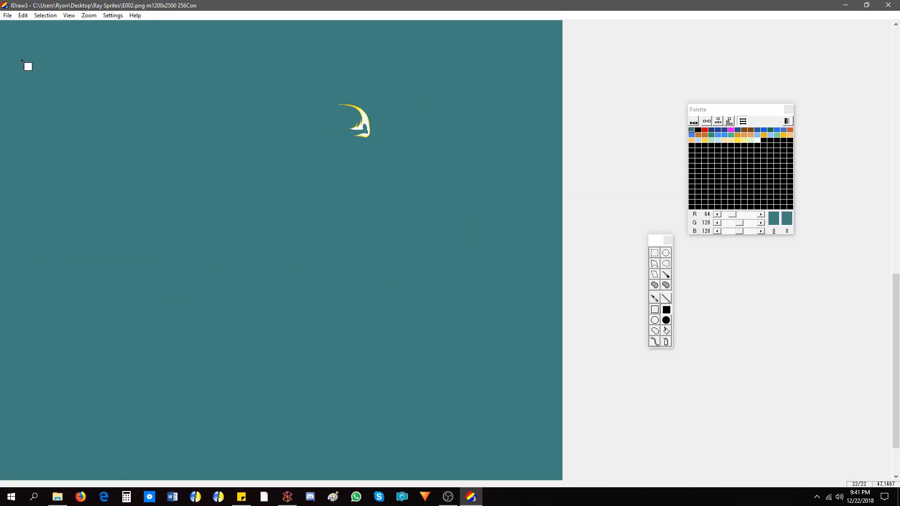
Save the isolated effects as E003, E004 and E006, covering the surplus effects with background color 0 in between
{"action": "left_click", "coordinate": [8, 16]}
{"action": "left_click", "coordinate": [22, 56]}
{"action": "type", "text": "E003"}
{"action": "left_click_drag", "start_coordinate": [376, 200], "coordinate": [604, 126]}
{"action": "left_click", "coordinate": [7, 16]}
{"action": "left_click", "coordinate": [22, 56]}
{"action": "type", "text": "E004"}
{"action": "left_click", "coordinate": [8, 15]}
{"action": "left_click", "coordinate": [22, 56]}
{"action": "type", "text": "E006"}
Restore the covered effects, cover the neighbouring ones with background color 0, and save the isolated effect as E011
{"action": "key", "text": "ctrl+z"}
{"action": "left_click_drag", "start_coordinate": [370, 113], "coordinate": [509, 108]}
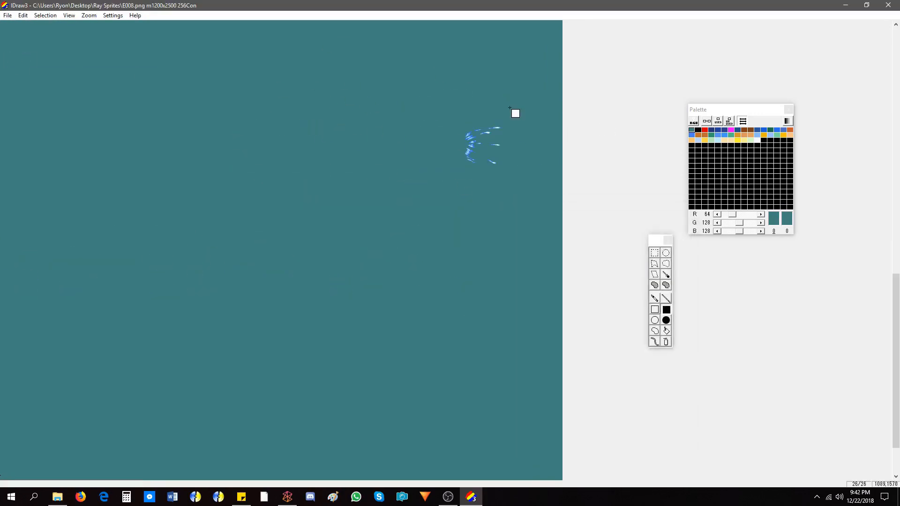
{"action": "key", "text": "ctrl+z"}
{"action": "left_click", "coordinate": [8, 16]}
{"action": "left_click", "coordinate": [17, 56]}
{"action": "type", "text": "E011"}
Save the isolated effect as E013, then cover the unwanted effect with background color 0 and save the next one
{"action": "left_click", "coordinate": [7, 15]}
{"action": "left_click", "coordinate": [17, 57]}
{"action": "type", "text": "E013"}
{"action": "key", "text": "Return"}
{"action": "left_click_drag", "start_coordinate": [355, 169], "coordinate": [469, 211]}
{"action": "left_click", "coordinate": [7, 15]}
{"action": "left_click", "coordinate": [21, 56]}
Cover the surplus sprites with background color 0 and save the isolated hit sprites as 5001, 5010 and 5012
{"action": "left_click_drag", "start_coordinate": [141, 156], "coordinate": [200, 242]}
{"action": "left_click", "coordinate": [8, 16]}
{"action": "left_click", "coordinate": [31, 56]}
{"action": "type", "text": "50015010"}
{"action": "left_click", "coordinate": [8, 15]}
{"action": "left_click", "coordinate": [27, 56]}
{"action": "type", "text": "5012"}
Restore the last covered sprite and save further isolated hit sprites as 5020 and 5040
{"action": "key", "text": "ctrl+z"}
{"action": "left_click", "coordinate": [7, 16]}
{"action": "left_click", "coordinate": [24, 57]}
{"action": "type", "text": "5020"}
{"action": "left_click", "coordinate": [8, 15]}
{"action": "left_click", "coordinate": [23, 57]}
{"action": "type", "text": "5040"}
Restore the covered sprite, cover its neighbour with background color 0, and save the image as 5041
{"action": "key", "text": "ctrl+z"}
{"action": "left_click_drag", "start_coordinate": [522, 195], "coordinate": [470, 231]}
{"action": "left_click", "coordinate": [7, 15]}
{"action": "left_click", "coordinate": [23, 56]}
{"action": "type", "text": "5041"}
Restore the covered sprites, cover everything except the small portrait with background color 0, and save the image as Small
{"action": "key", "text": "ctrl+z"}
{"action": "key", "text": "ctrl+z"}
{"action": "key", "text": "ctrl+z"}
{"action": "key", "text": "ctrl+z"}
{"action": "key", "text": "ctrl+z"}
{"action": "key", "text": "ctrl+z"}
{"action": "key", "text": "ctrl+z"}
{"action": "key", "text": "ctrl+z"}
{"action": "mouse_move", "coordinate": [1, 255]}
{"action": "left_mouse_down"}
{"action": "mouse_move", "coordinate": [562, 21]}
{"action": "mouse_move", "coordinate": [562, 330]}
{"action": "left_mouse_up"}
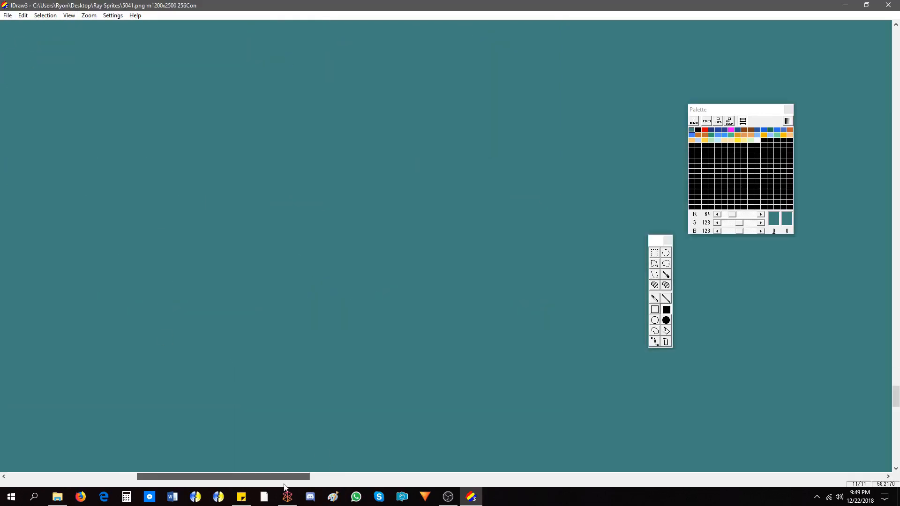
{"action": "left_click_drag", "start_coordinate": [204, 341], "coordinate": [280, 430]}
{"action": "left_click_drag", "start_coordinate": [198, 346], "coordinate": [294, 440]}
{"action": "left_click_drag", "start_coordinate": [246, 393], "coordinate": [246, 163]}
{"action": "left_click", "coordinate": [8, 16]}
{"action": "left_click", "coordinate": [23, 56]}
{"action": "type", "text": "Small"}
Restore the covered area, cover the surrounding sprites with background color 0, and save the isolated sprites as 5020 and 5024
{"action": "key", "text": "ctrl+z"}
{"action": "left_click_drag", "start_coordinate": [562, 379], "coordinate": [26, 263]}
{"action": "left_click", "coordinate": [7, 15]}
{"action": "left_click", "coordinate": [19, 57]}
{"action": "type", "text": "5020"}
{"action": "left_click", "coordinate": [8, 15]}
{"action": "left_click", "coordinate": [19, 58]}
{"action": "type", "text": "5024"}
Save the next isolated lying-down sprites as 5042 and 5043
{"action": "left_click", "coordinate": [7, 15]}
{"action": "left_click", "coordinate": [8, 15]}
{"action": "left_click", "coordinate": [23, 57]}
{"action": "key", "text": "ctrl+z"}
{"action": "left_click", "coordinate": [7, 16]}
{"action": "left_click", "coordinate": [21, 57]}
{"action": "left_click", "coordinate": [8, 16]}
{"action": "left_click", "coordinate": [21, 56]}
{"action": "type", "text": "5043"}
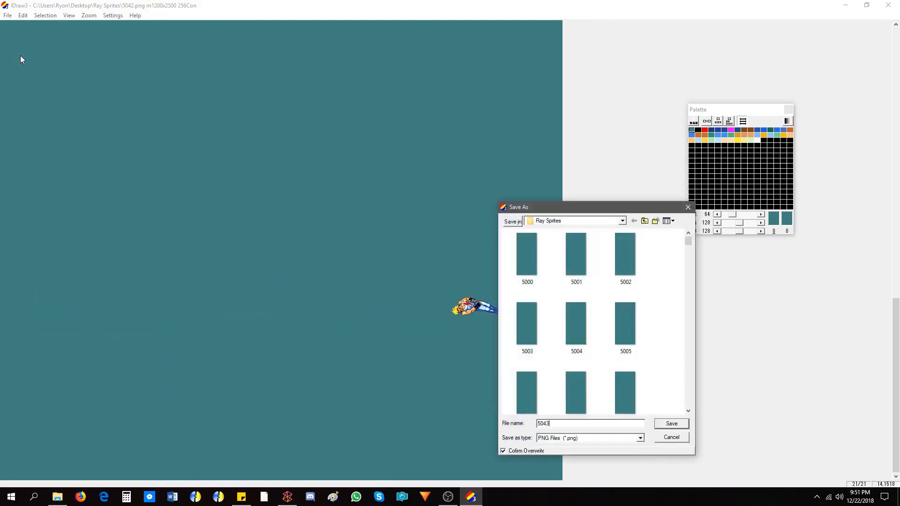
Restore the covered sprites, cover the surrounding areas of the sheet with background color 0, and save the image as H002
{"action": "key", "text": "ctrl+z"}
{"action": "key", "text": "ctrl+z"}
{"action": "key", "text": "ctrl+z"}
{"action": "key", "text": "ctrl+z"}
{"action": "key", "text": "ctrl+z"}
{"action": "key", "text": "ctrl+z"}
{"action": "left_click_drag", "start_coordinate": [895, 461], "coordinate": [899, 206]}
{"action": "left_click_drag", "start_coordinate": [553, 413], "coordinate": [1, 21]}
{"action": "left_click_drag", "start_coordinate": [898, 194], "coordinate": [897, 263]}
{"action": "left_click_drag", "start_coordinate": [5, 476], "coordinate": [552, 282]}
{"action": "left_click", "coordinate": [7, 16]}
{"action": "left_click", "coordinate": [24, 57]}
{"action": "type", "text": "H002"}
Restore the last covered sprite, cover the unwanted one, and save the next isolated sprite as its own PNG
{"action": "key", "text": "ctrl+z"}
{"action": "left_click_drag", "start_coordinate": [438, 299], "coordinate": [438, 298]}
{"action": "left_click", "coordinate": [8, 15]}
{"action": "left_click", "coordinate": [23, 56]}
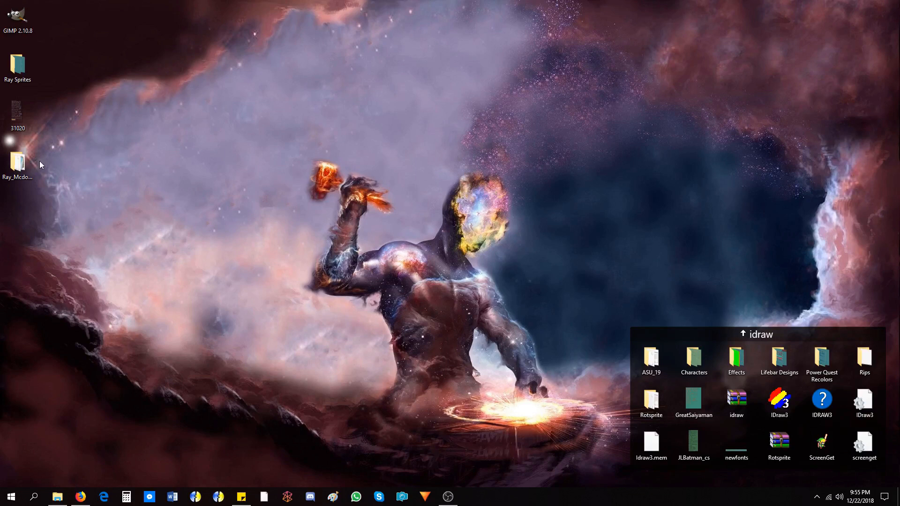
Open the Ray Sprites folder from the desktop in a maximized window and browse the saved sprite images
{"action": "double_click", "coordinate": [18, 65]}
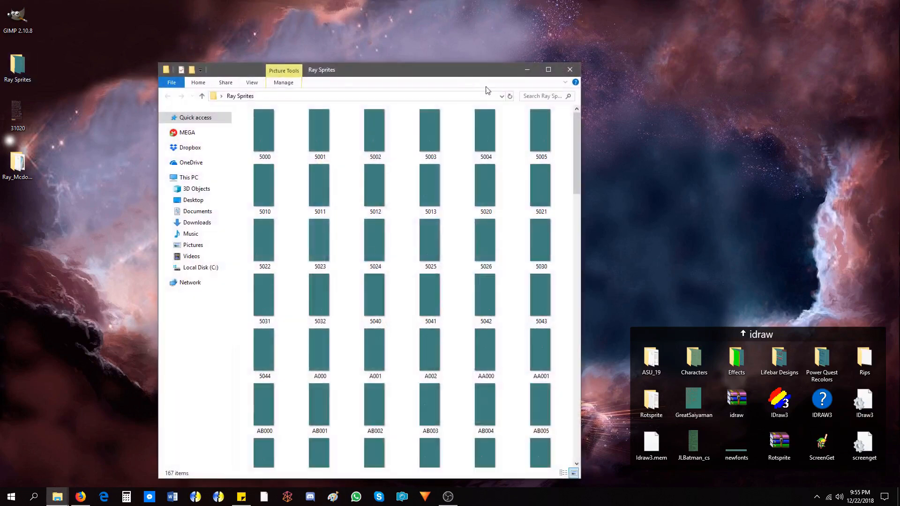
{"action": "double_click", "coordinate": [460, 77]}
{"action": "scroll", "coordinate": [302, 178], "scroll_direction": "down", "scroll_amount": 3}
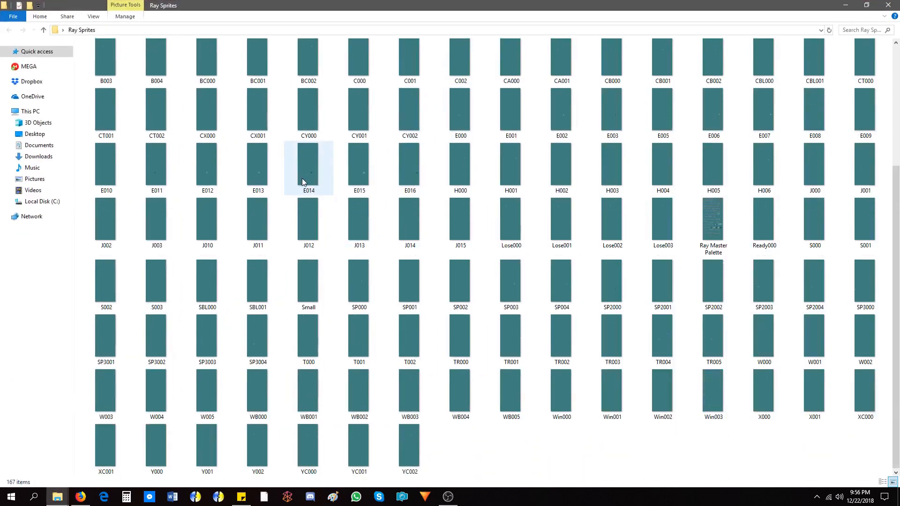
{"action": "scroll", "coordinate": [302, 178], "scroll_direction": "up", "scroll_amount": 3}
Open sprite 5000 in Windows Photo Viewer, page through the saved sprites to check their isolation, and close the viewer and folder
{"action": "left_click", "coordinate": [102, 69]}
{"action": "right_click", "coordinate": [102, 70]}
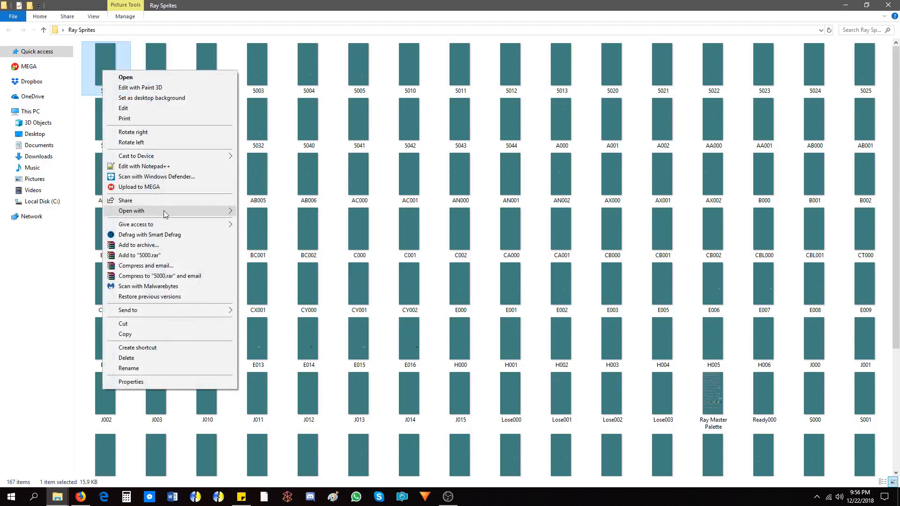
{"action": "left_click", "coordinate": [279, 322]}
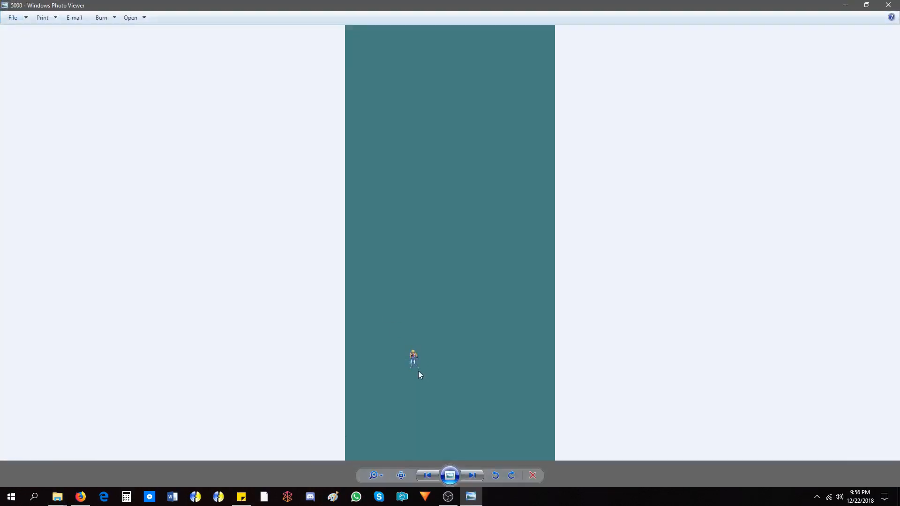
{"action": "left_click", "coordinate": [472, 475]}
{"action": "left_click", "coordinate": [471, 474]}
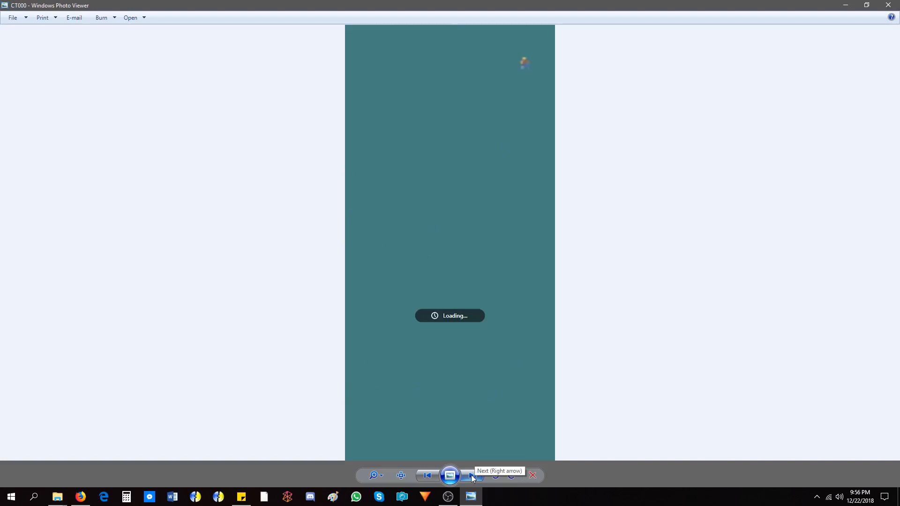
{"action": "left_click", "coordinate": [472, 474]}
{"action": "key", "text": "Right"}
{"action": "key", "text": "Right"}
{"action": "key", "text": "Right"}
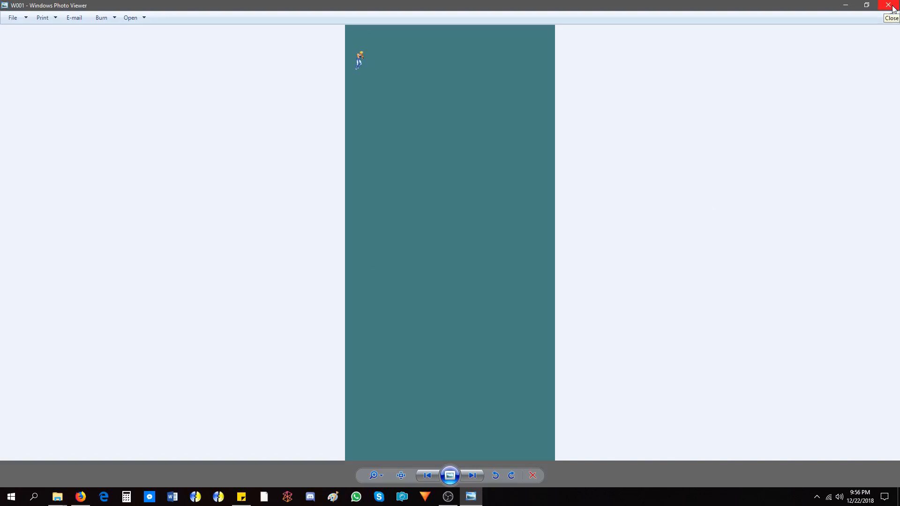
{"action": "left_click", "coordinate": [893, 8]}
{"action": "left_click", "coordinate": [889, 5]}
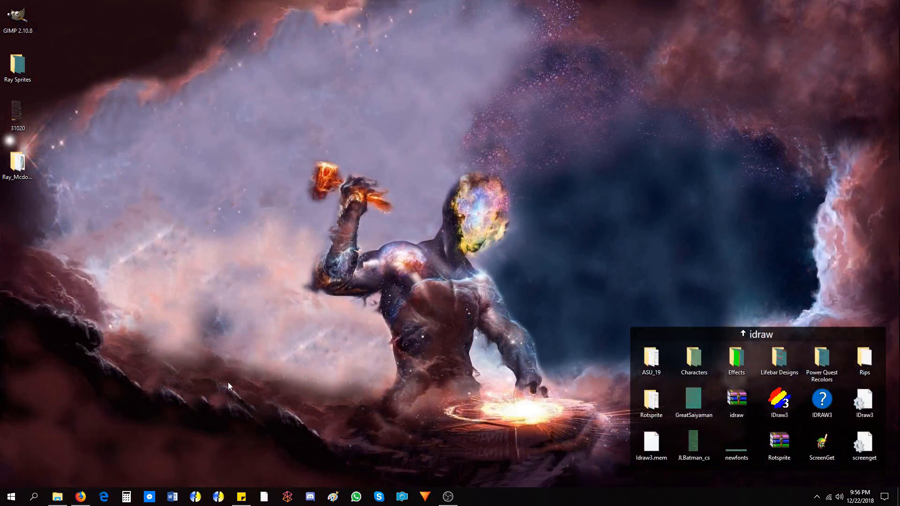
Switch to Fighter Factory and open the Ray_Mcdougal project definition from the desktop's Ray_Mcdougal folder
{"action": "left_click", "coordinate": [82, 497]}
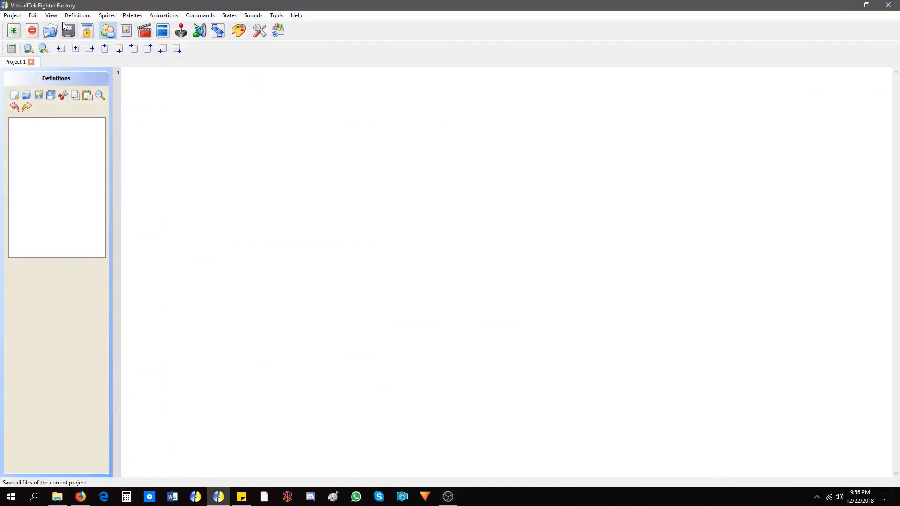
{"action": "left_click", "coordinate": [13, 16]}
{"action": "left_click", "coordinate": [20, 37]}
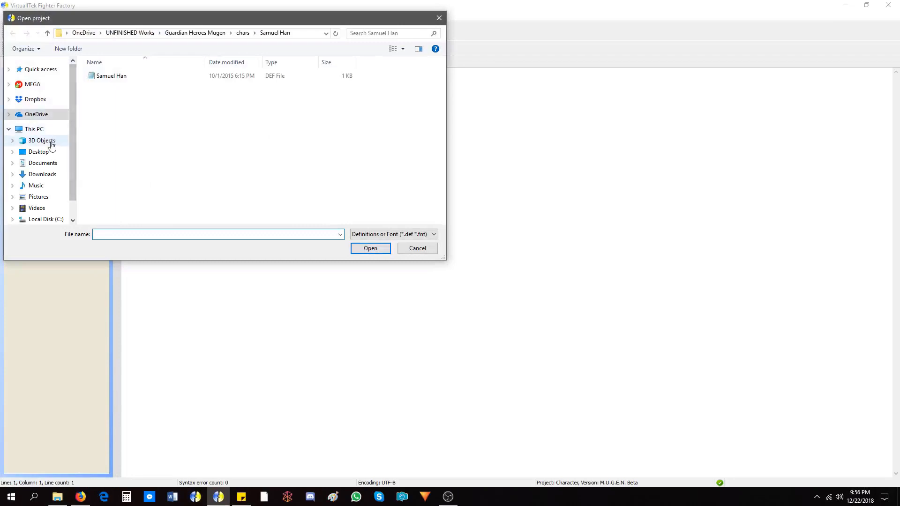
{"action": "left_click", "coordinate": [39, 151]}
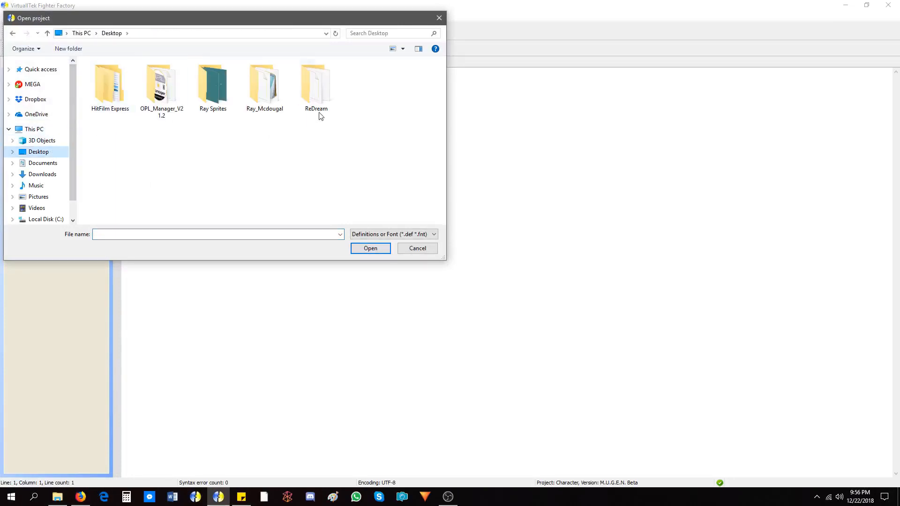
{"action": "double_click", "coordinate": [266, 98]}
{"action": "double_click", "coordinate": [127, 79]}
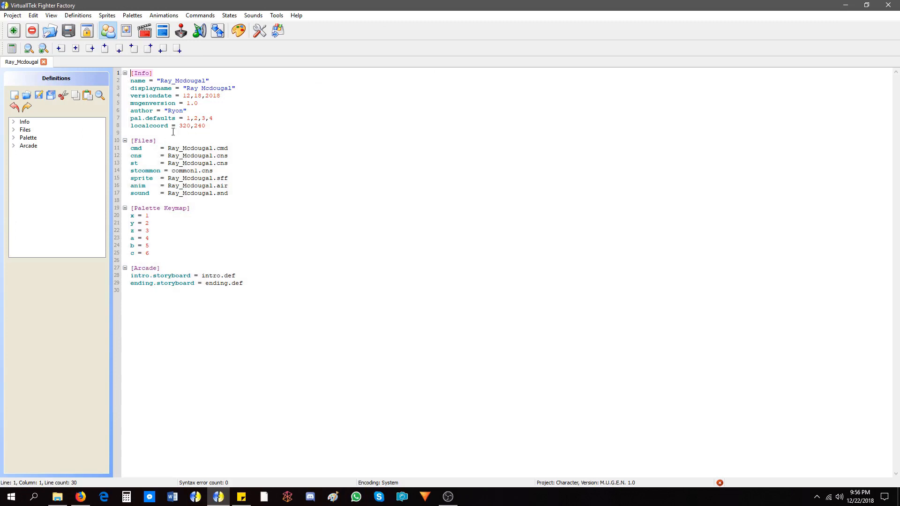
Show the project's sprites with the whole first template portrait in view
{"action": "left_click", "coordinate": [126, 31]}
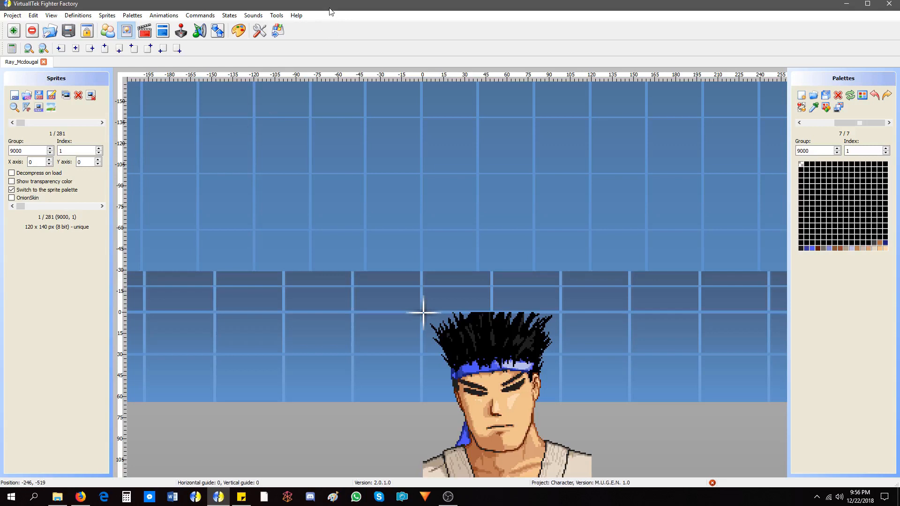
{"action": "scroll", "coordinate": [281, 220], "scroll_direction": "down", "scroll_amount": 4}
{"action": "scroll", "coordinate": [291, 235], "scroll_direction": "up", "scroll_amount": 2}
{"action": "left_click_drag", "start_coordinate": [322, 225], "coordinate": [264, 186]}
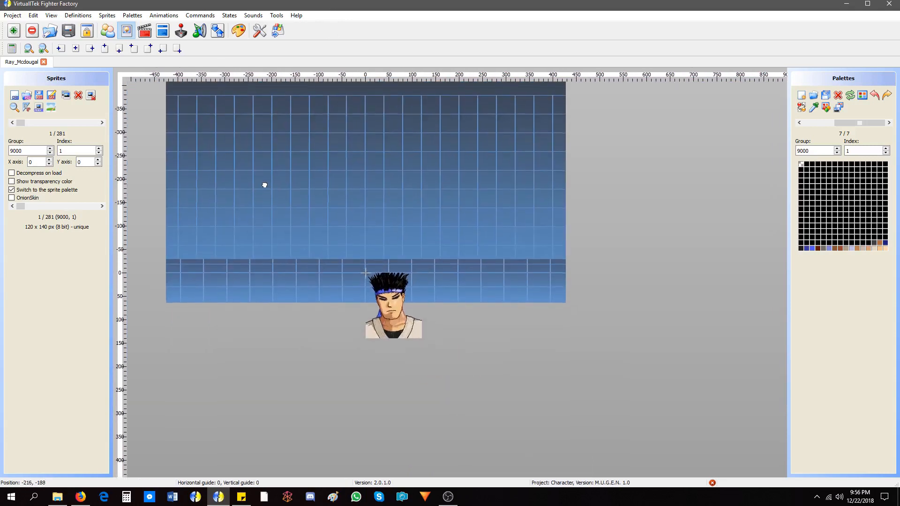
{"action": "mouse_move", "coordinate": [21, 123]}
{"action": "left_mouse_down"}
{"action": "mouse_move", "coordinate": [85, 126]}
{"action": "mouse_move", "coordinate": [16, 123]}
{"action": "left_mouse_up"}
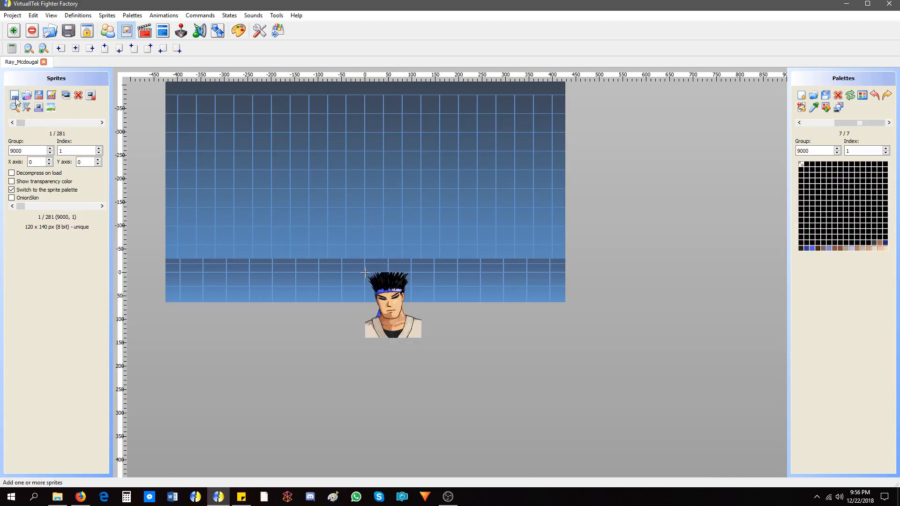
{"action": "left_click", "coordinate": [15, 98]}
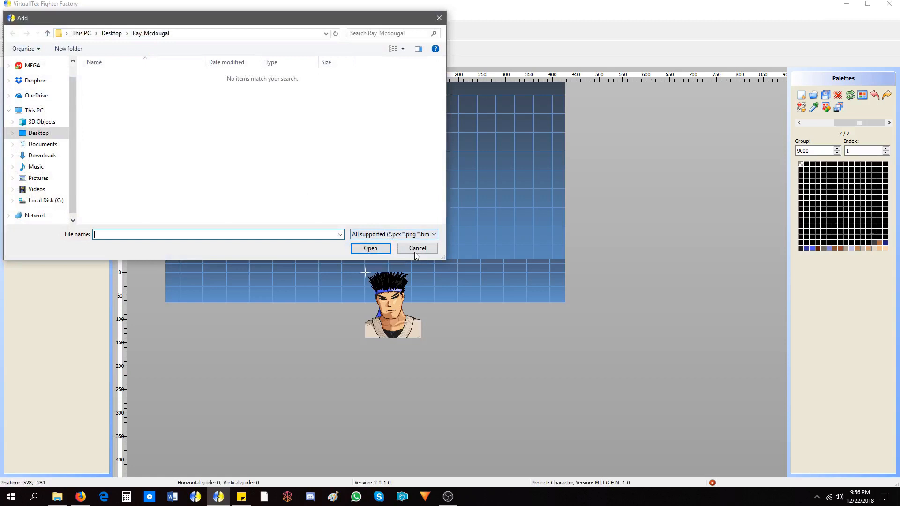
{"action": "left_click", "coordinate": [415, 249]}
{"action": "left_click", "coordinate": [106, 15]}
{"action": "left_click", "coordinate": [116, 26]}
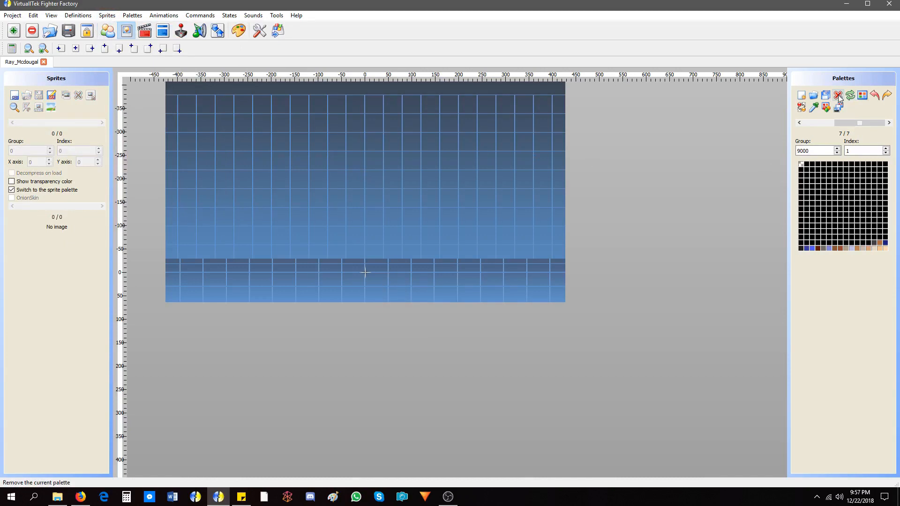
Remove all remaining template palettes from the project, confirming each removal
{"action": "left_click", "coordinate": [839, 97]}
{"action": "key", "text": "Return"}
{"action": "left_click", "coordinate": [839, 97]}
{"action": "key", "text": "Return"}
{"action": "left_click", "coordinate": [839, 97]}
{"action": "key", "text": "Return"}
{"action": "left_click", "coordinate": [839, 97]}
{"action": "key", "text": "Return"}
{"action": "left_click", "coordinate": [839, 98]}
{"action": "key", "text": "Return"}
{"action": "left_click", "coordinate": [839, 99]}
{"action": "key", "text": "Return"}
{"action": "left_click", "coordinate": [839, 98]}
{"action": "key", "text": "Return"}
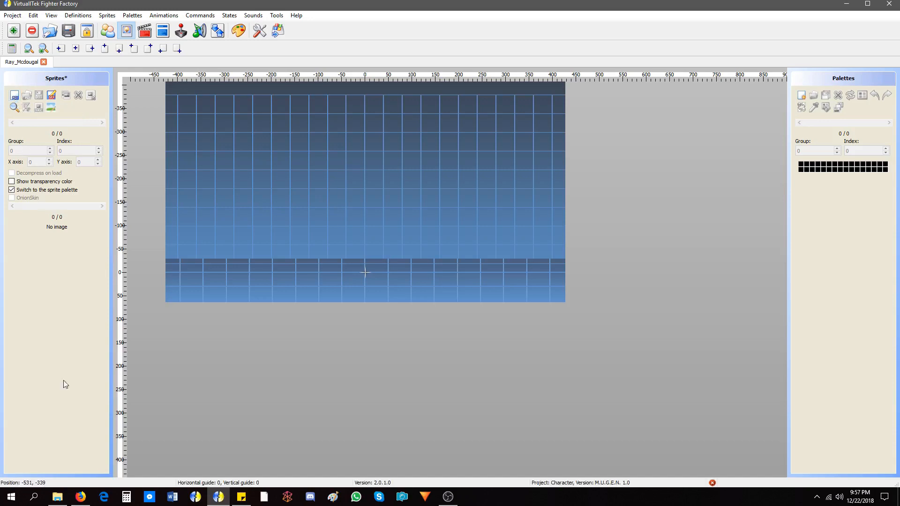
Switch to Firefox and review the Elecbyte AIR format documentation, including the Character Reserved Action Numbers table
{"action": "mouse_move", "coordinate": [72, 497]}
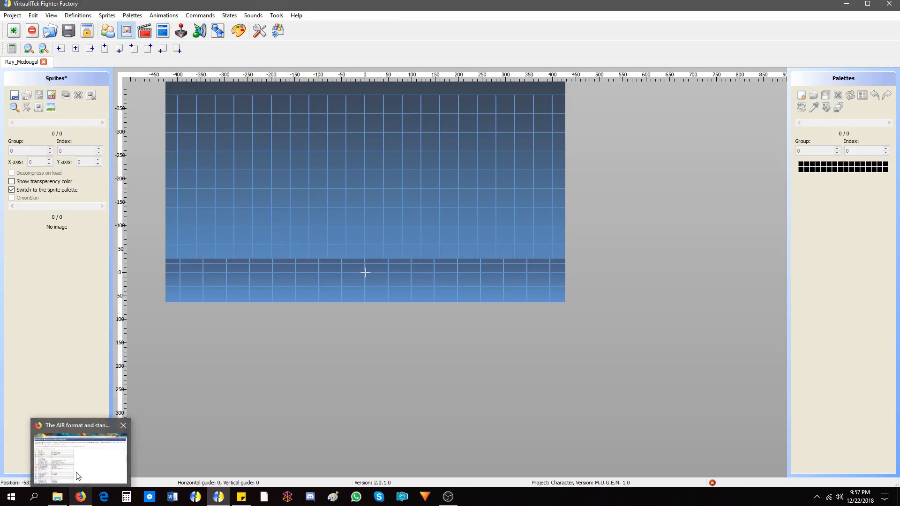
{"action": "left_click", "coordinate": [81, 475]}
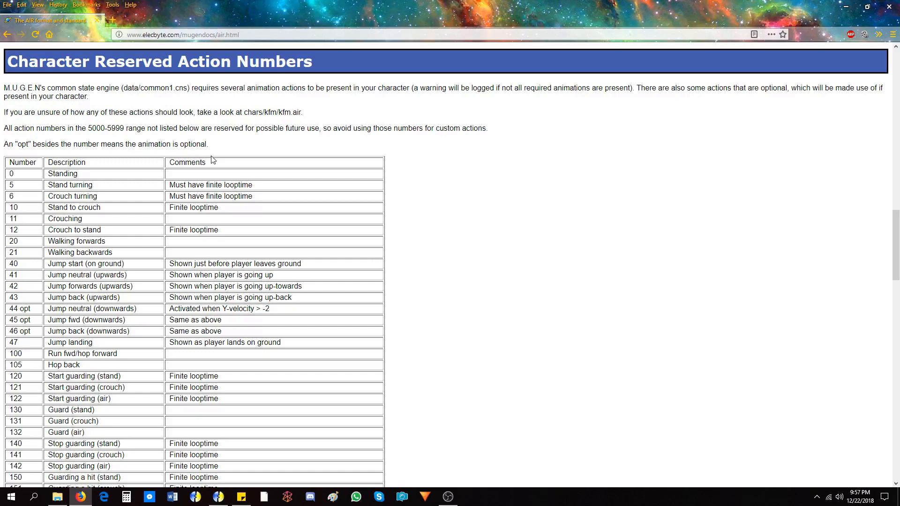
{"action": "scroll", "coordinate": [213, 160], "scroll_direction": "up", "scroll_amount": 19}
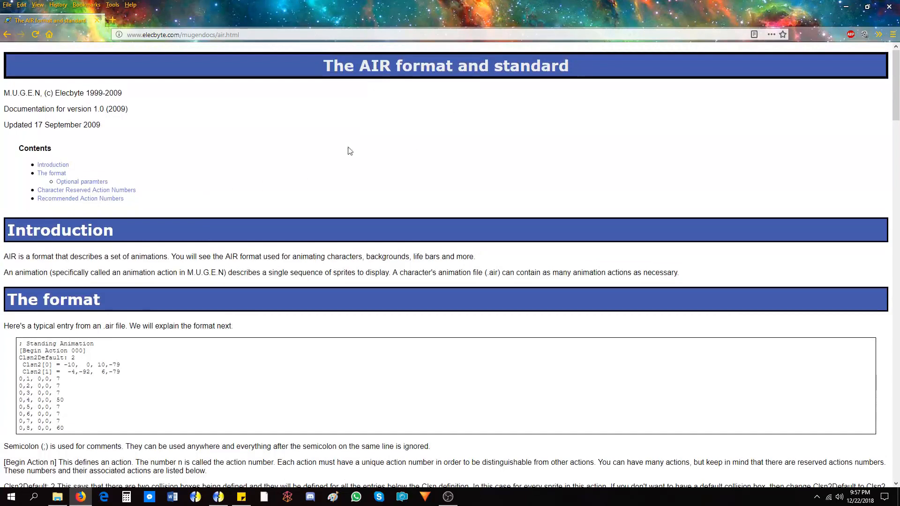
{"action": "scroll", "coordinate": [266, 238], "scroll_direction": "down", "scroll_amount": 13}
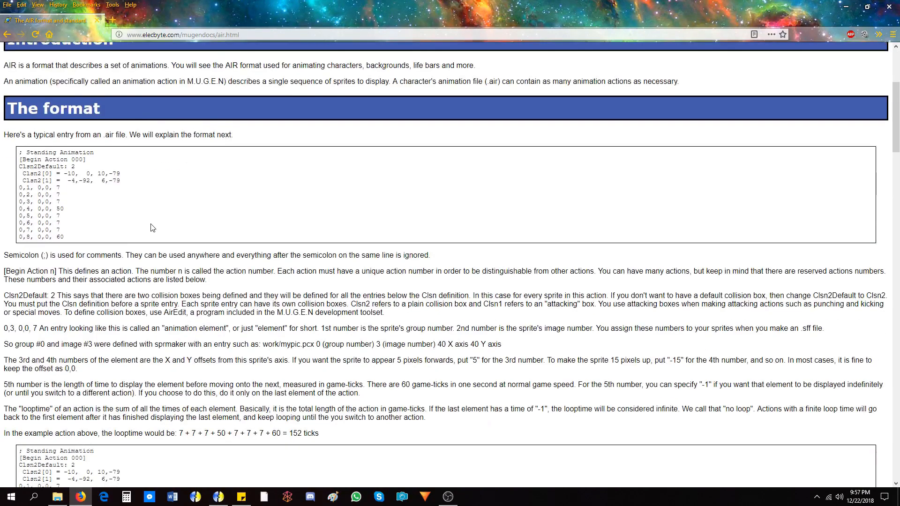
{"action": "scroll", "coordinate": [151, 223], "scroll_direction": "down", "scroll_amount": 8}
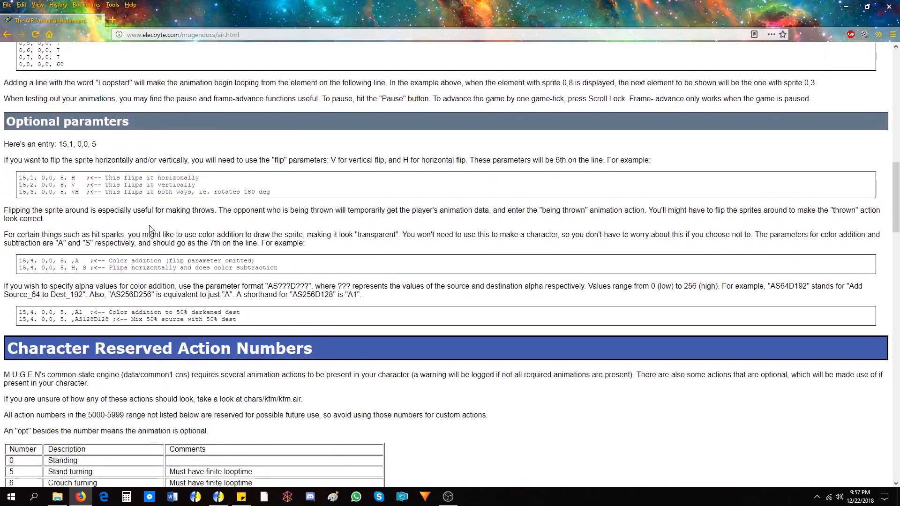
{"action": "scroll", "coordinate": [143, 226], "scroll_direction": "down", "scroll_amount": 10}
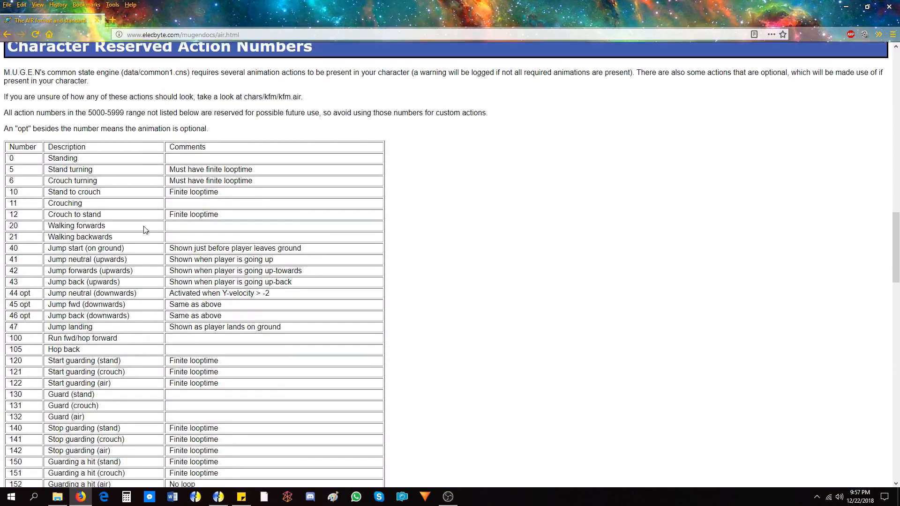
{"action": "scroll", "coordinate": [143, 226], "scroll_direction": "up", "scroll_amount": 10}
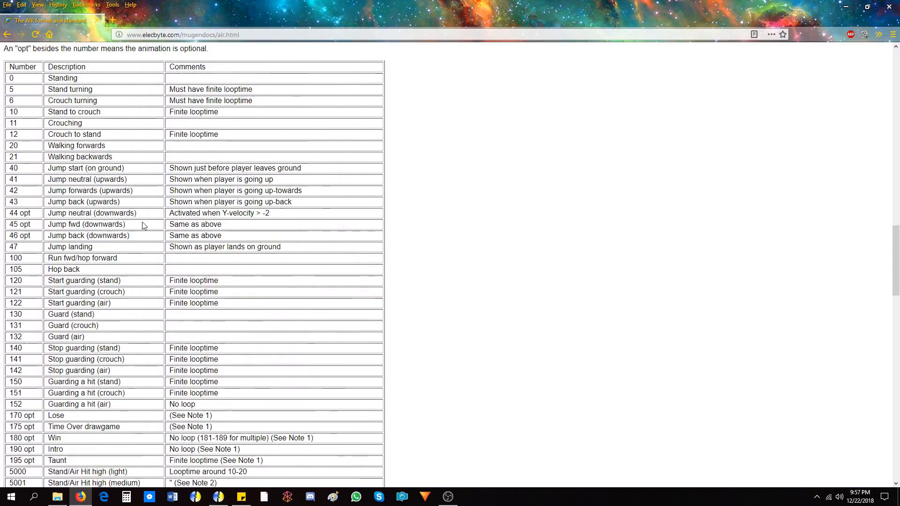
{"action": "scroll", "coordinate": [146, 221], "scroll_direction": "down", "scroll_amount": 1}
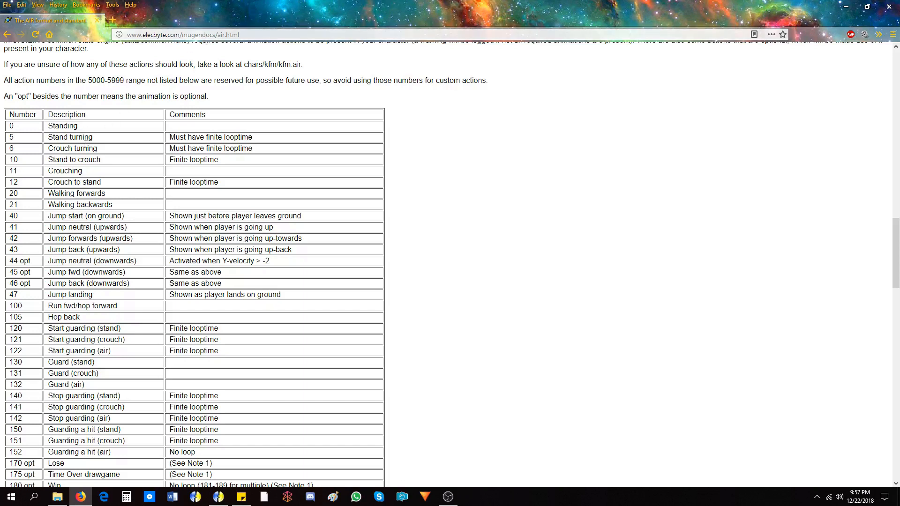
Switch to Fighter Factory and choose sprite images S000 through S003 from the Desktop's Ray Sprites folder to add
{"action": "left_click", "coordinate": [218, 497]}
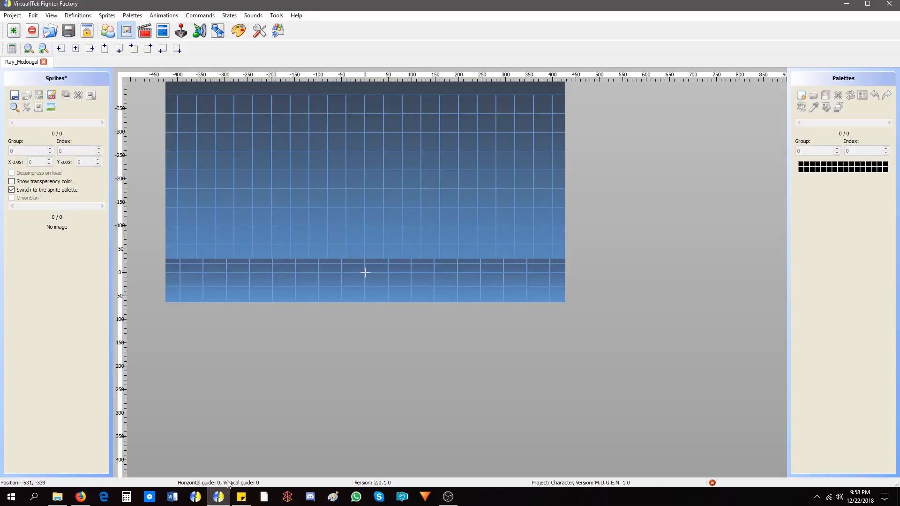
{"action": "left_click", "coordinate": [14, 95]}
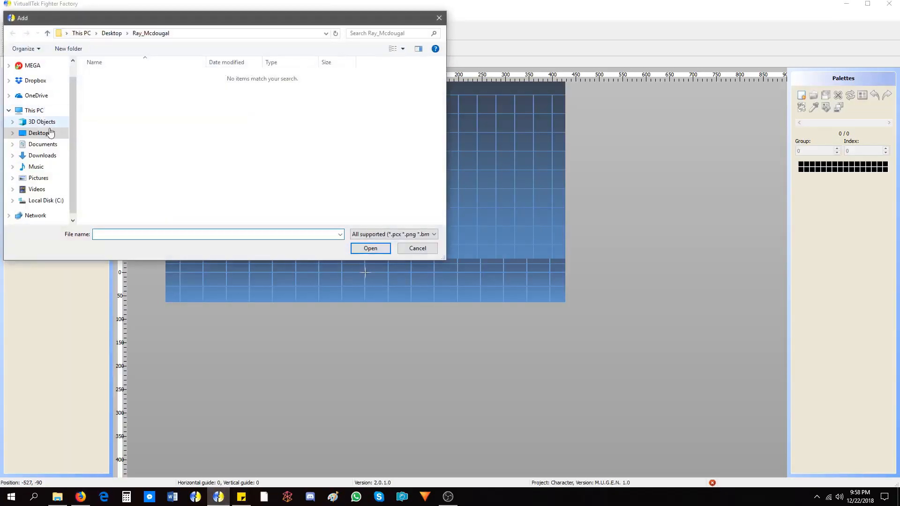
{"action": "left_click", "coordinate": [51, 136]}
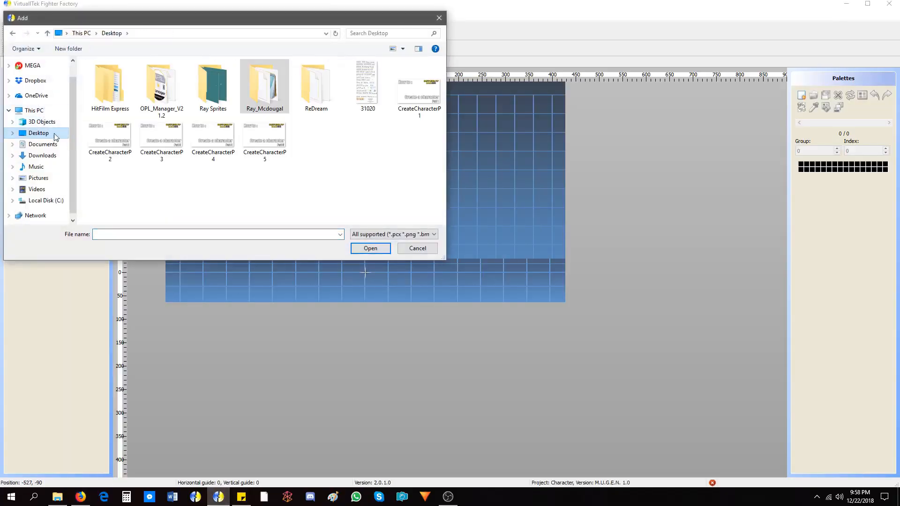
{"action": "double_click", "coordinate": [208, 97]}
{"action": "key", "text": "s"}
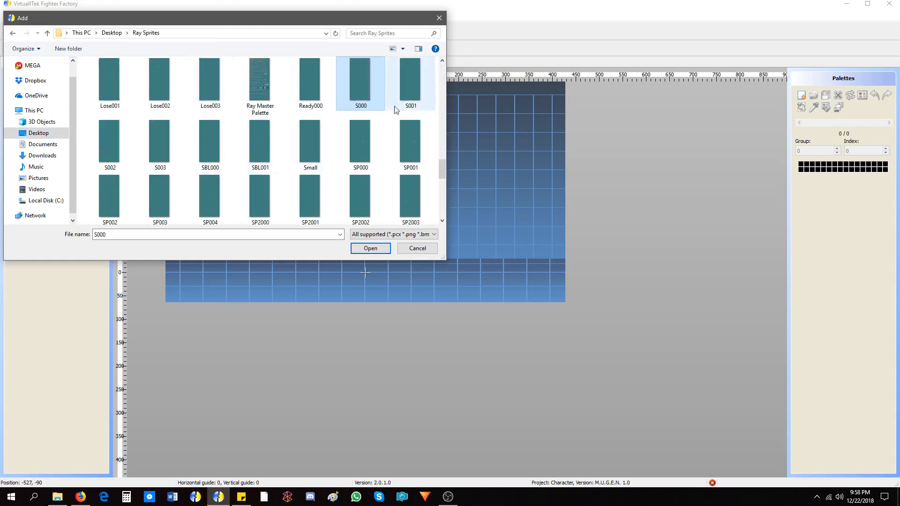
{"action": "left_click", "coordinate": [164, 149], "text": "shift"}
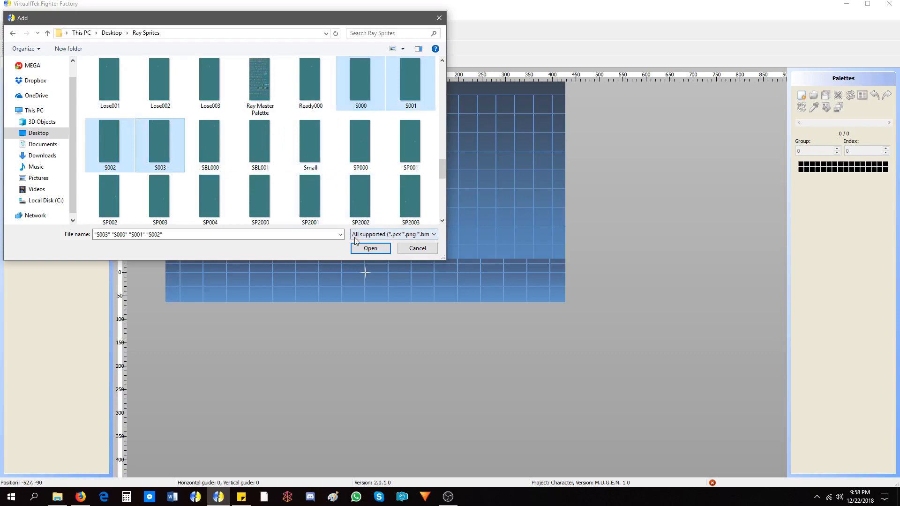
{"action": "left_click", "coordinate": [370, 248]}
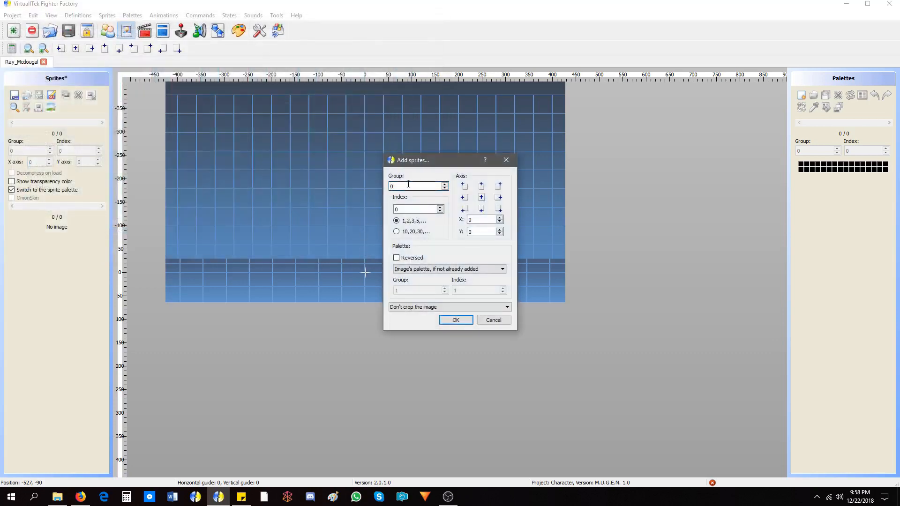
Check the Standing action number in the documentation, and add the images as group 0 from index 0 with a bottom-centre axis, cropped before axis
{"action": "left_click", "coordinate": [80, 497]}
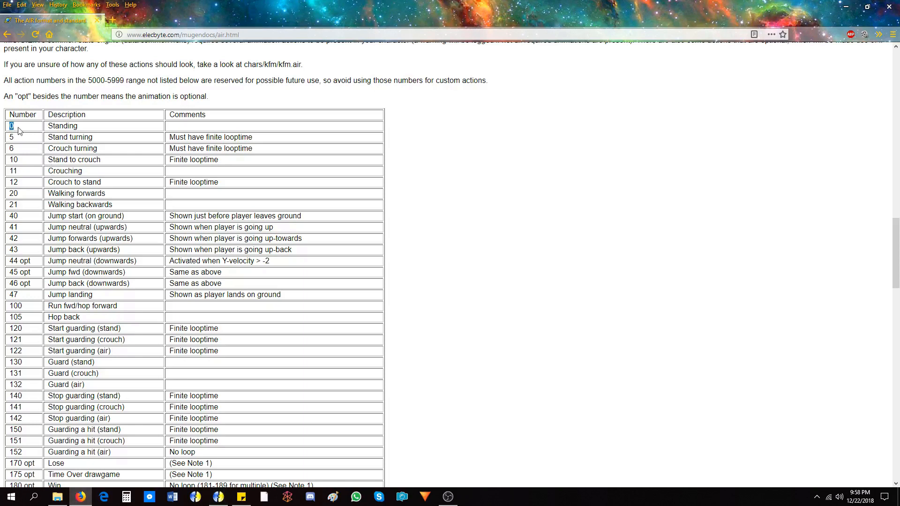
{"action": "left_click", "coordinate": [846, 6]}
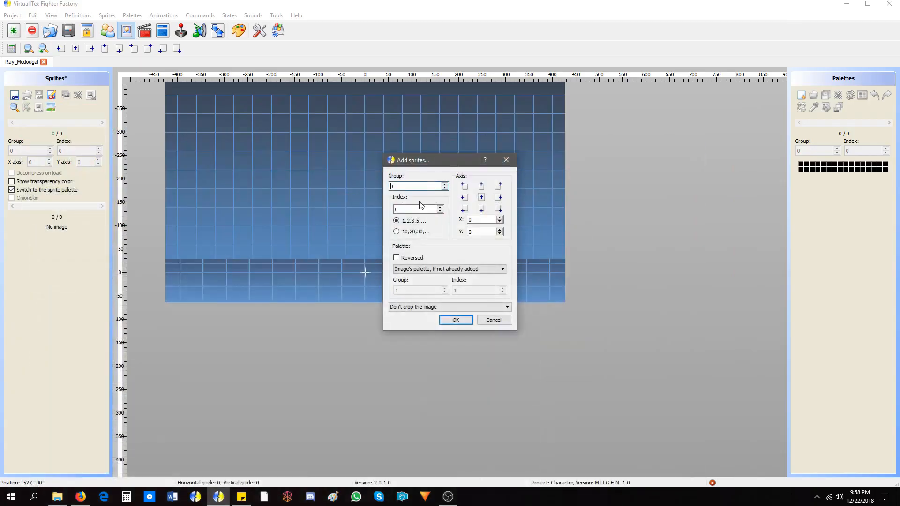
{"action": "left_click", "coordinate": [413, 307]}
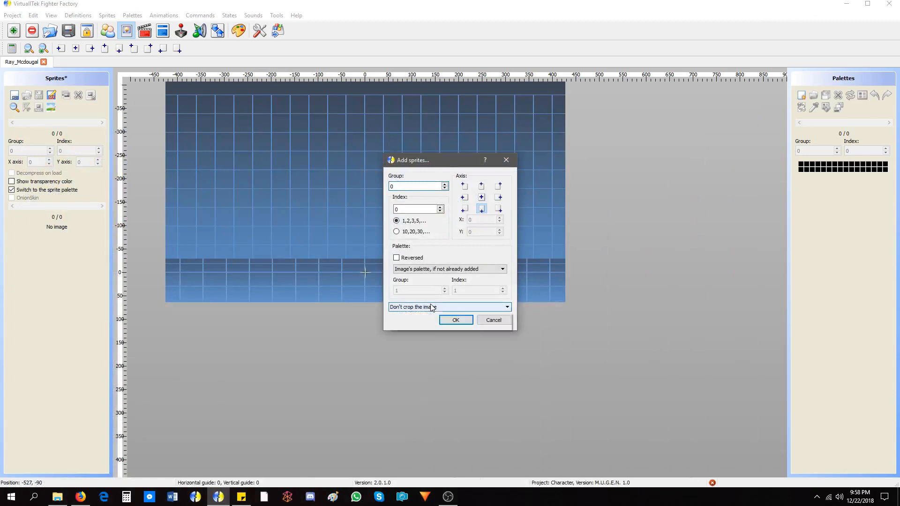
{"action": "left_click", "coordinate": [421, 322]}
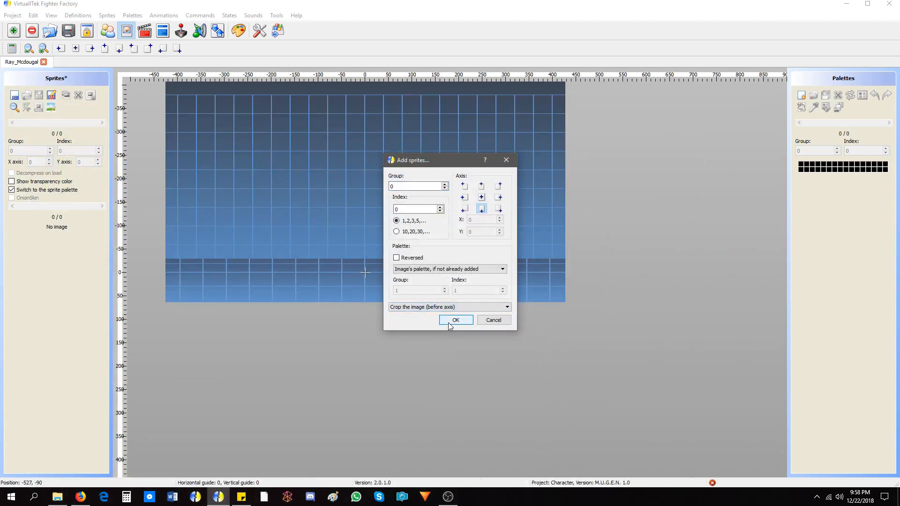
{"action": "left_click", "coordinate": [449, 318]}
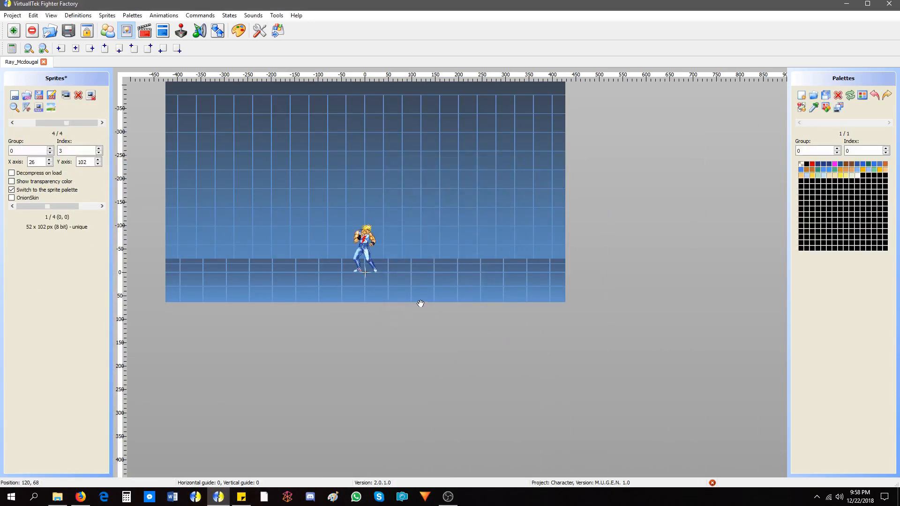
Set the imported palette's group and index to 1, 1
{"action": "scroll", "coordinate": [395, 297], "scroll_direction": "up", "scroll_amount": 1}
{"action": "scroll", "coordinate": [406, 375], "scroll_direction": "up", "scroll_amount": 1}
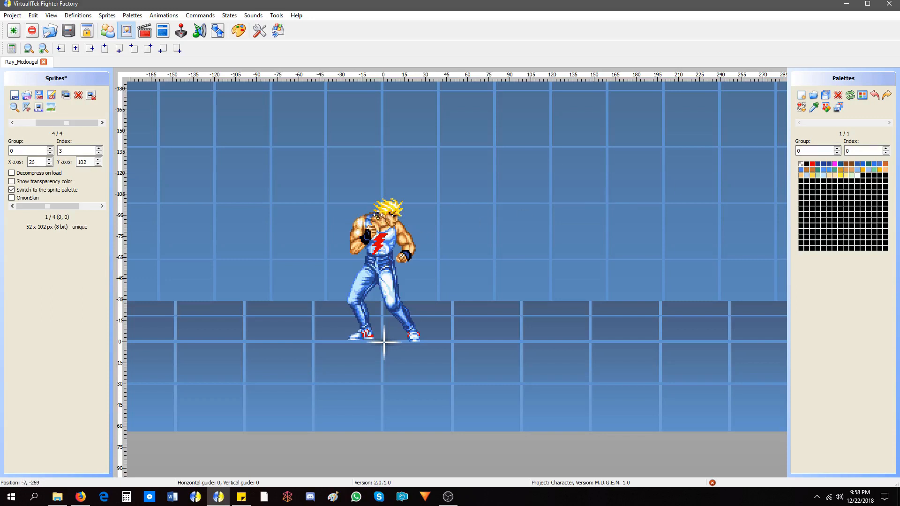
{"action": "left_click", "coordinate": [823, 152]}
{"action": "key", "text": "Tab"}
Move the first standing sprite down onto the ground line, to a Y axis of 102
{"action": "left_click", "coordinate": [55, 123]}
{"action": "left_click_drag", "start_coordinate": [40, 127], "coordinate": [75, 125]}
{"action": "scroll", "coordinate": [275, 191], "scroll_direction": "up", "scroll_amount": 2}
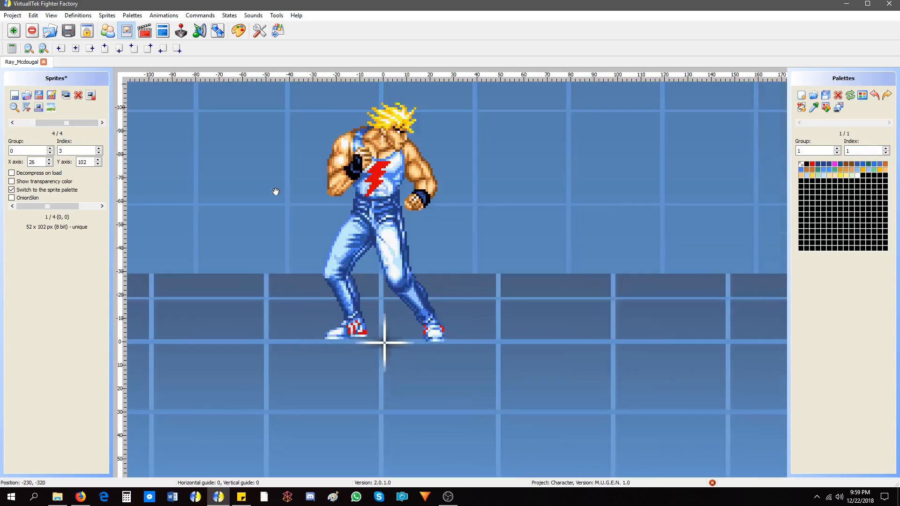
{"action": "scroll", "coordinate": [276, 192], "scroll_direction": "up", "scroll_amount": 2}
{"action": "left_click", "coordinate": [35, 124]}
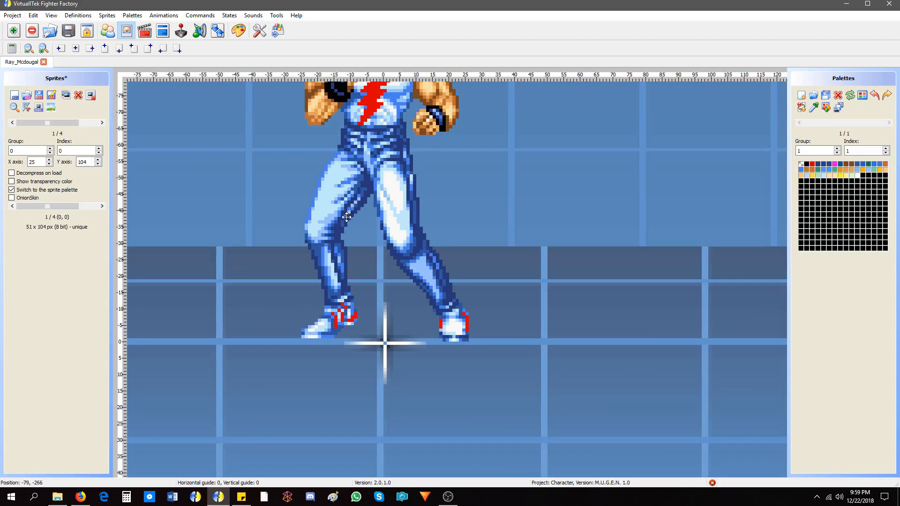
{"action": "left_click_drag", "start_coordinate": [346, 216], "coordinate": [348, 236]}
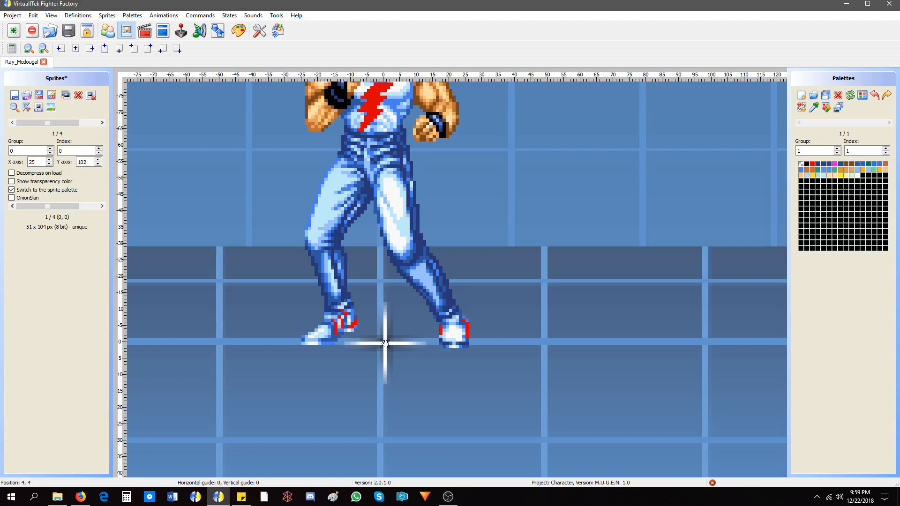
Lower the remaining standing sprites to match, with Y axis 101 for indexes 1 and 2 and 100 for index 3
{"action": "left_click", "coordinate": [74, 125]}
{"action": "key", "text": "Right"}
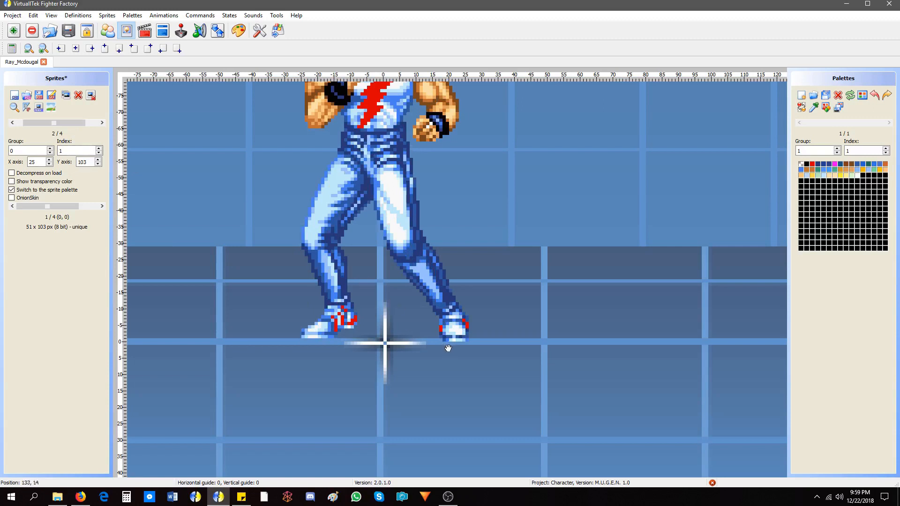
{"action": "left_click_drag", "start_coordinate": [457, 332], "coordinate": [457, 339]}
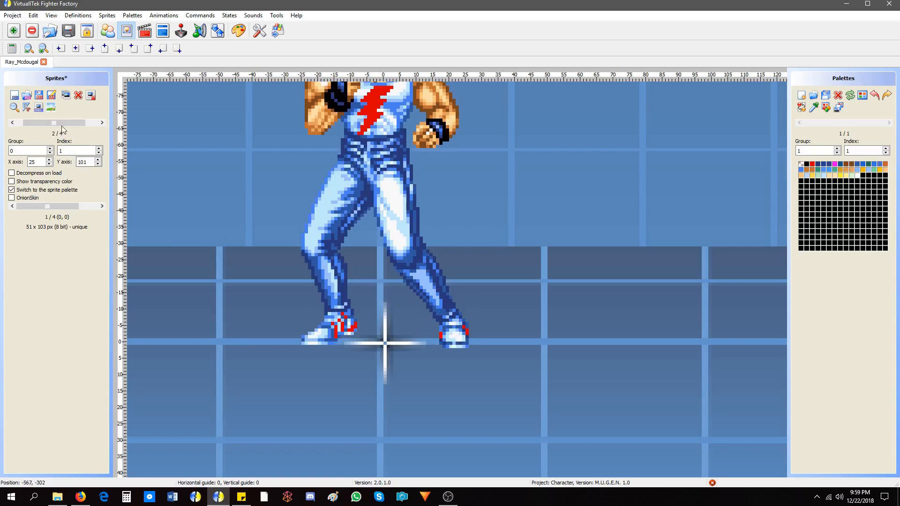
{"action": "left_click_drag", "start_coordinate": [423, 311], "coordinate": [445, 317]}
{"action": "left_click_drag", "start_coordinate": [34, 123], "coordinate": [40, 122]}
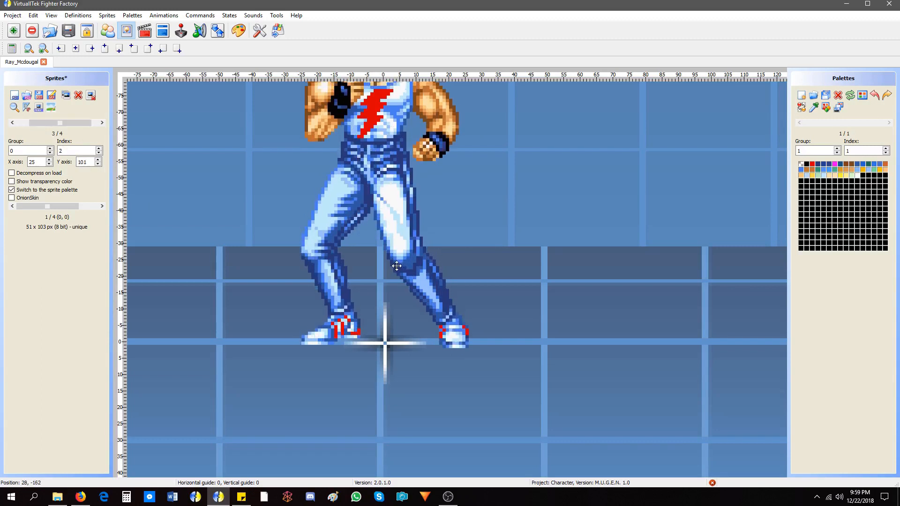
{"action": "left_click", "coordinate": [102, 123]}
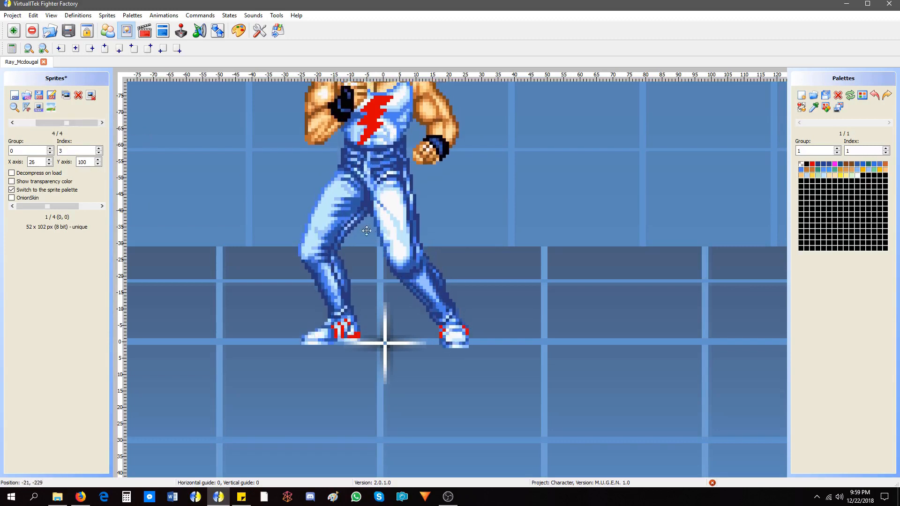
Cycle through the four standing sprites to check that their feet line up
{"action": "left_click_drag", "start_coordinate": [75, 124], "coordinate": [55, 122]}
{"action": "scroll", "coordinate": [256, 179], "scroll_direction": "down", "scroll_amount": 3}
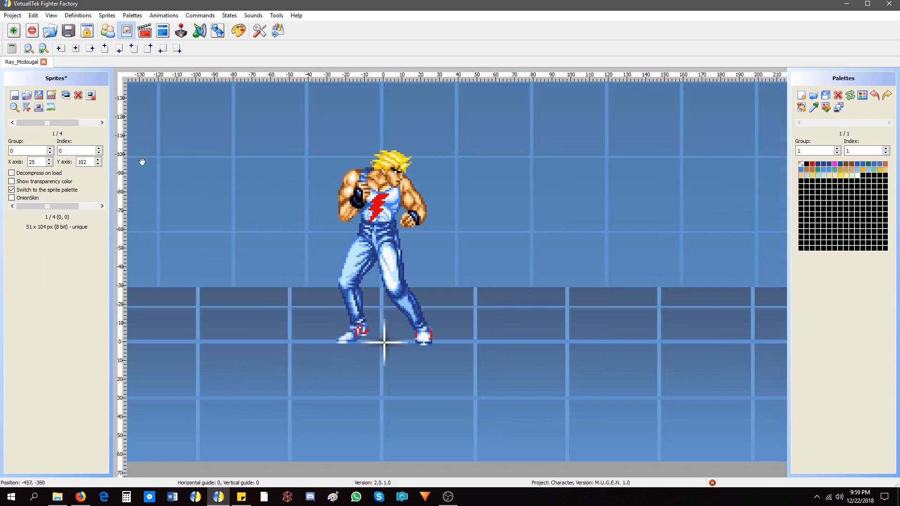
{"action": "left_click", "coordinate": [69, 121]}
{"action": "scroll", "coordinate": [70, 125], "scroll_direction": "down", "scroll_amount": 1}
{"action": "scroll", "coordinate": [70, 125], "scroll_direction": "up", "scroll_amount": 1}
{"action": "scroll", "coordinate": [69, 126], "scroll_direction": "down", "scroll_amount": 2}
{"action": "scroll", "coordinate": [69, 124], "scroll_direction": "up", "scroll_amount": 3}
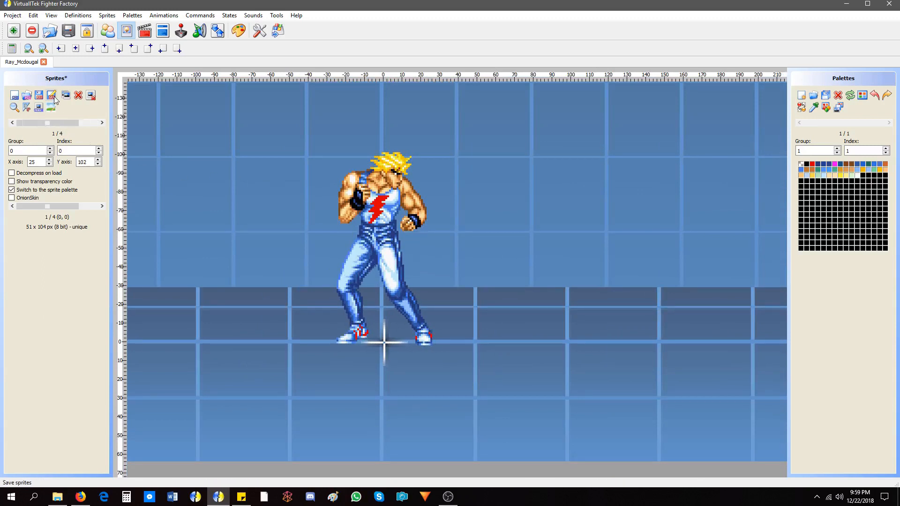
Save the sprites in M.U.G.E.N. 1.1 format, overwriting Ray_Mcdougal.sff
{"action": "left_click", "coordinate": [52, 98]}
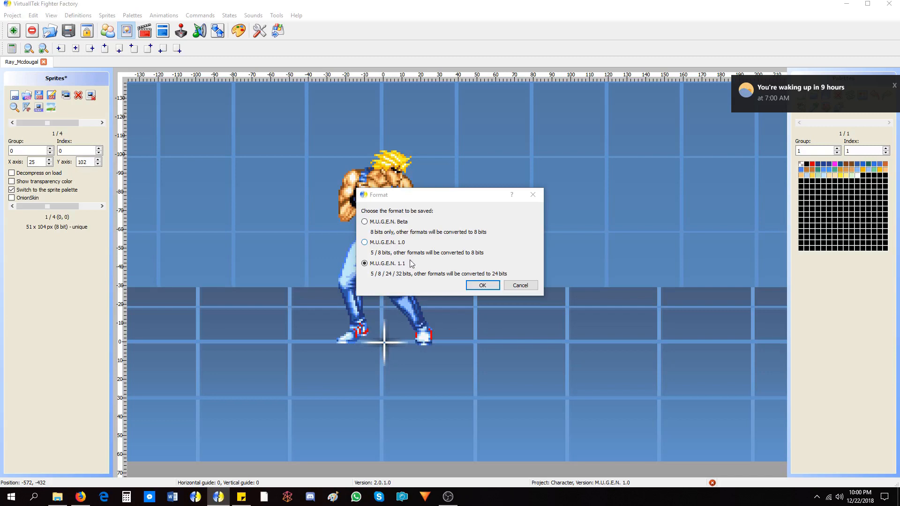
{"action": "left_click", "coordinate": [477, 284]}
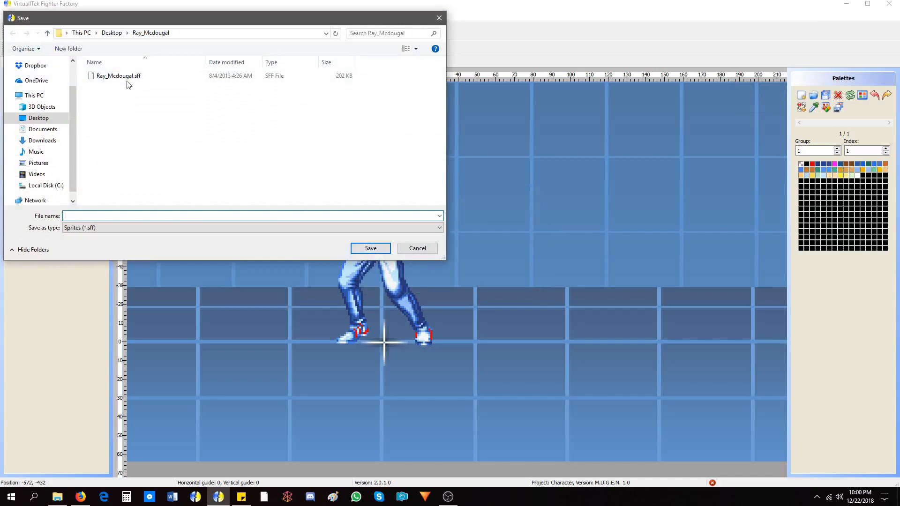
{"action": "double_click", "coordinate": [126, 77]}
{"action": "left_click", "coordinate": [476, 252]}
Edit the Standing Animation (action 0) as text and delete all its template collision boxes and frames
{"action": "left_click", "coordinate": [145, 31]}
{"action": "mouse_move", "coordinate": [38, 163]}
{"action": "left_mouse_down"}
{"action": "mouse_move", "coordinate": [77, 166]}
{"action": "mouse_move", "coordinate": [42, 165]}
{"action": "left_mouse_up"}
{"action": "left_click", "coordinate": [63, 96]}
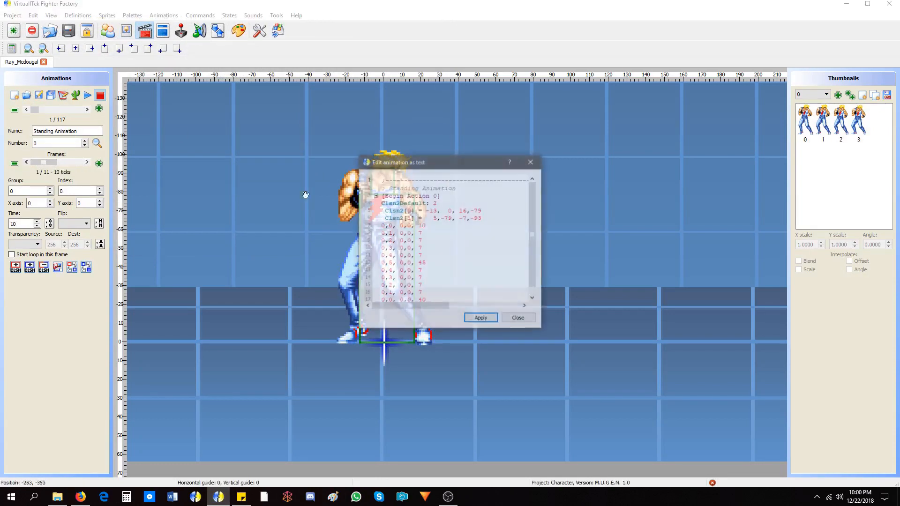
{"action": "left_click_drag", "start_coordinate": [380, 204], "coordinate": [505, 343]}
{"action": "key", "text": "Delete"}
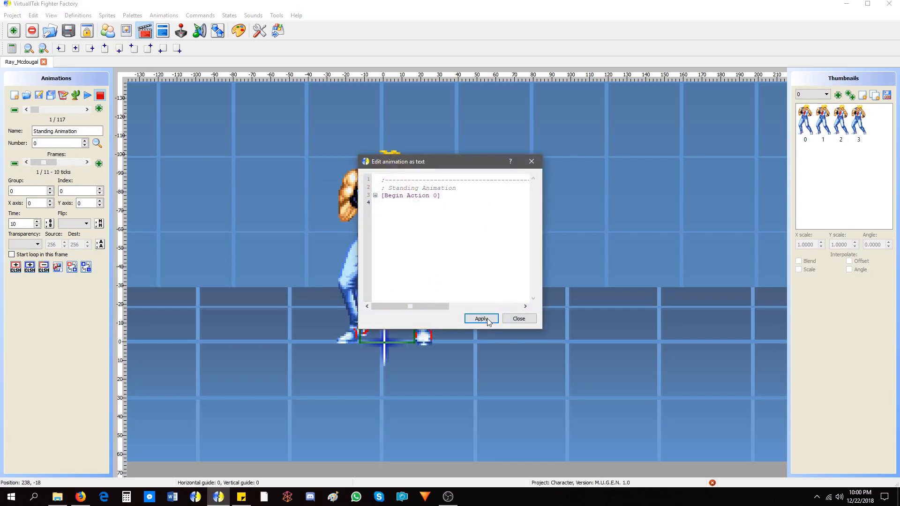
{"action": "left_click", "coordinate": [487, 318]}
Fill the Standing Animation with all four group 0 sprites, followed by indexes 2 and 1 as return frames
{"action": "left_click", "coordinate": [847, 101]}
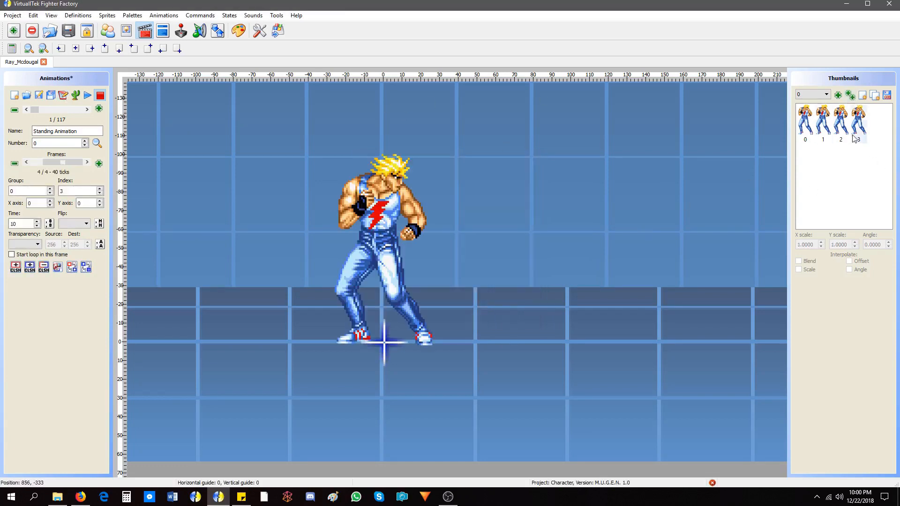
{"action": "mouse_move", "coordinate": [62, 165]}
{"action": "left_mouse_down"}
{"action": "mouse_move", "coordinate": [22, 164]}
{"action": "mouse_move", "coordinate": [45, 164]}
{"action": "left_mouse_up"}
{"action": "left_click", "coordinate": [841, 122]}
{"action": "left_click", "coordinate": [838, 95]}
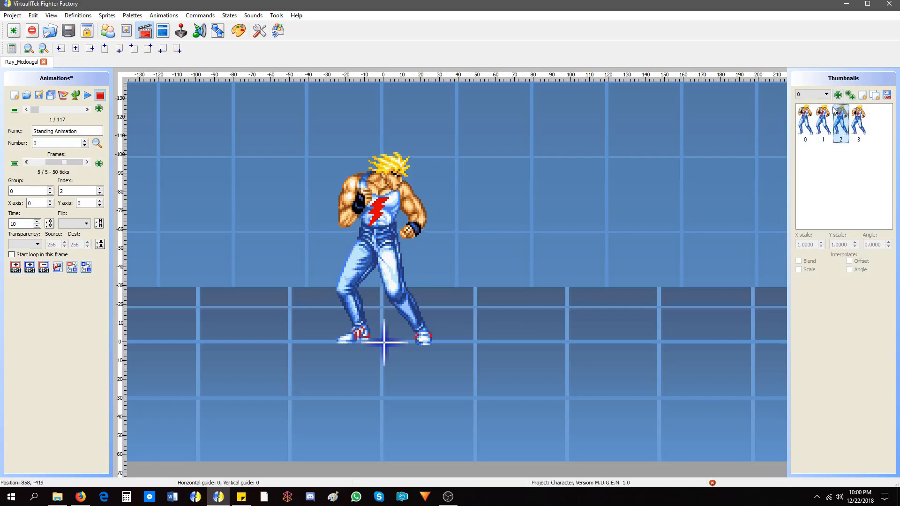
{"action": "left_click", "coordinate": [823, 123]}
{"action": "left_click", "coordinate": [838, 95]}
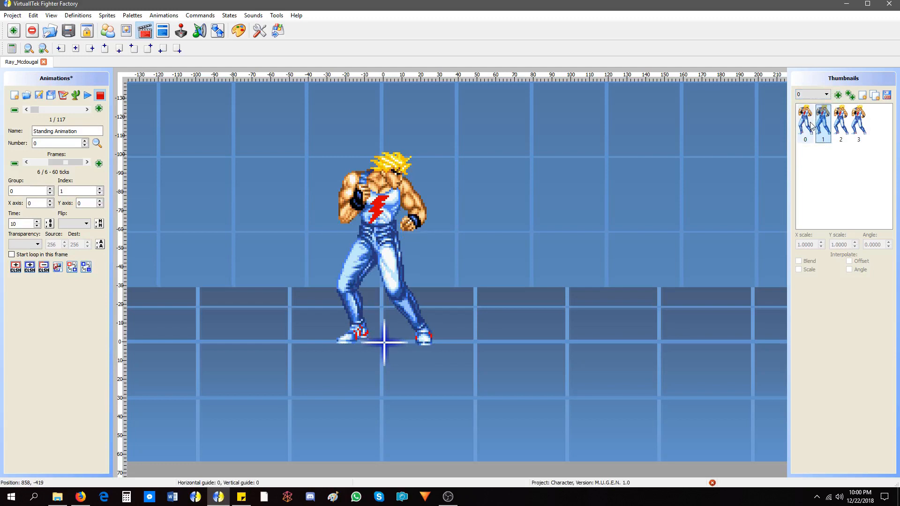
Step through the Standing Animation's frames and preview its playback at the default timing
{"action": "left_click", "coordinate": [61, 164]}
{"action": "left_click_drag", "start_coordinate": [61, 165], "coordinate": [33, 164]}
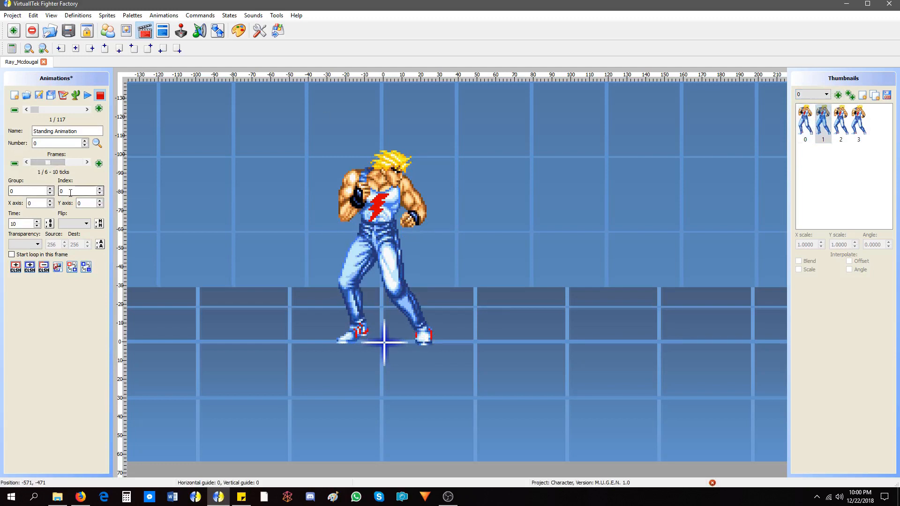
{"action": "left_click", "coordinate": [87, 163]}
{"action": "left_click", "coordinate": [87, 162]}
{"action": "left_click", "coordinate": [87, 162]}
{"action": "left_click", "coordinate": [87, 162]}
{"action": "left_click", "coordinate": [87, 162]}
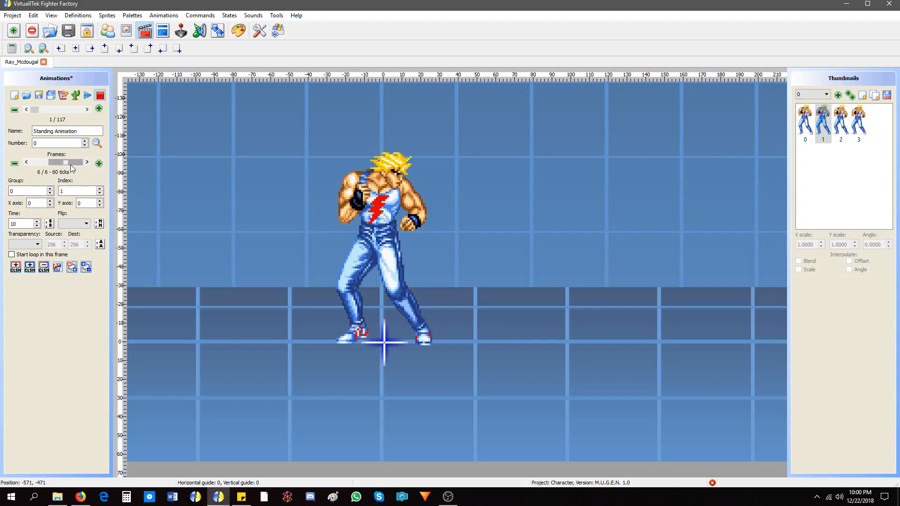
{"action": "left_click_drag", "start_coordinate": [868, 163], "coordinate": [809, 125]}
{"action": "left_click", "coordinate": [49, 162]}
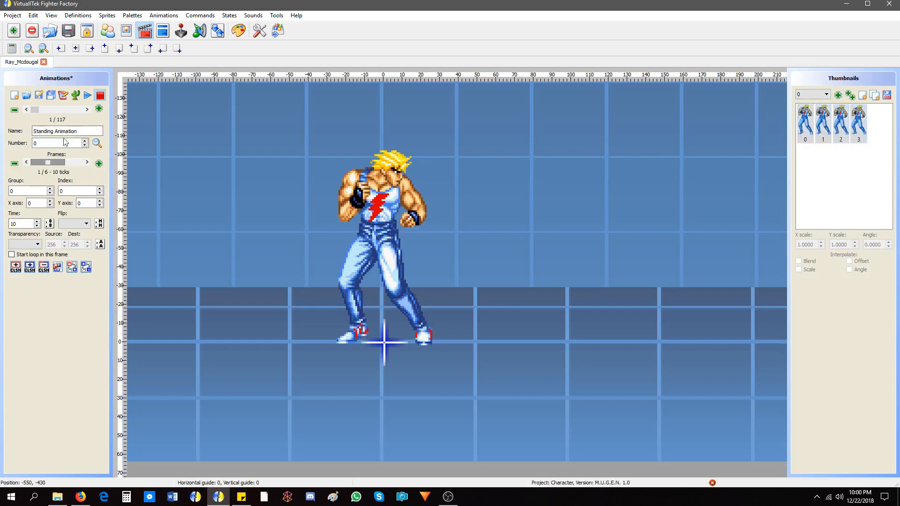
{"action": "left_click", "coordinate": [88, 95]}
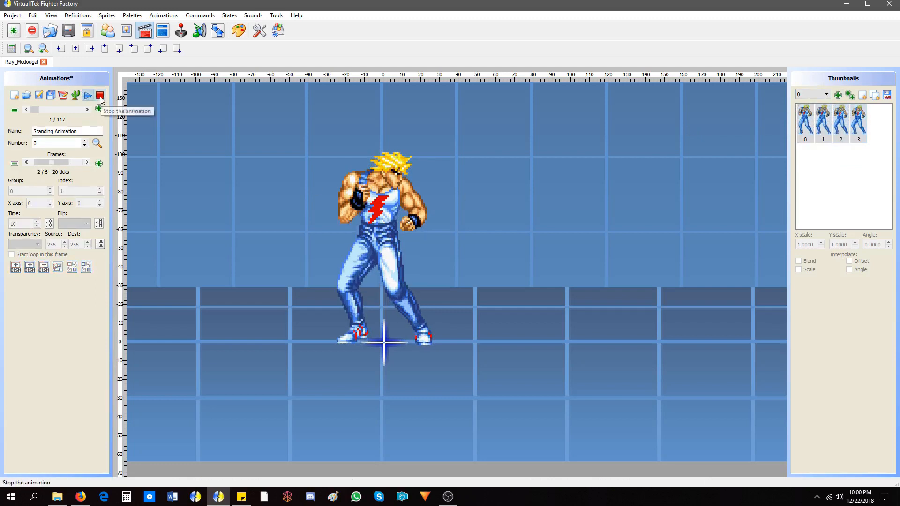
{"action": "left_click", "coordinate": [100, 96]}
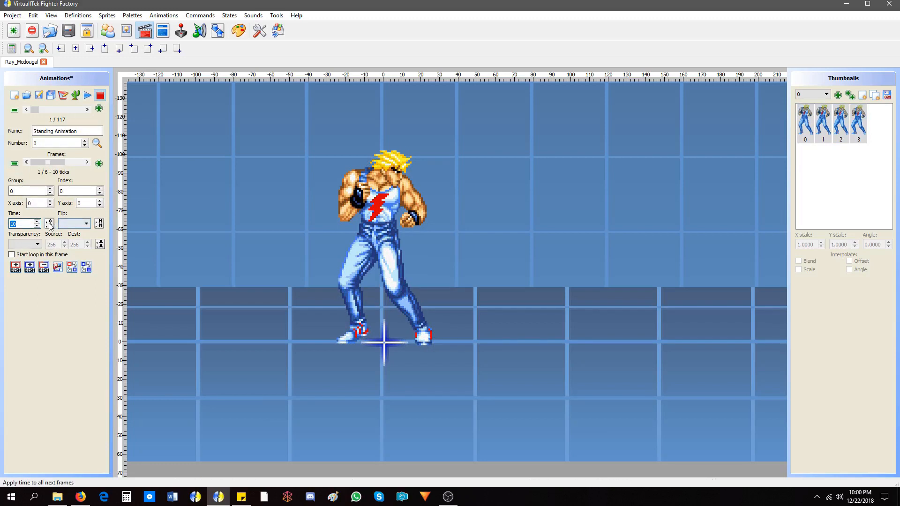
Set the time to 5 for all frames of the Standing Animation and preview the playback
{"action": "type", "text": "5"}
{"action": "left_click", "coordinate": [89, 98]}
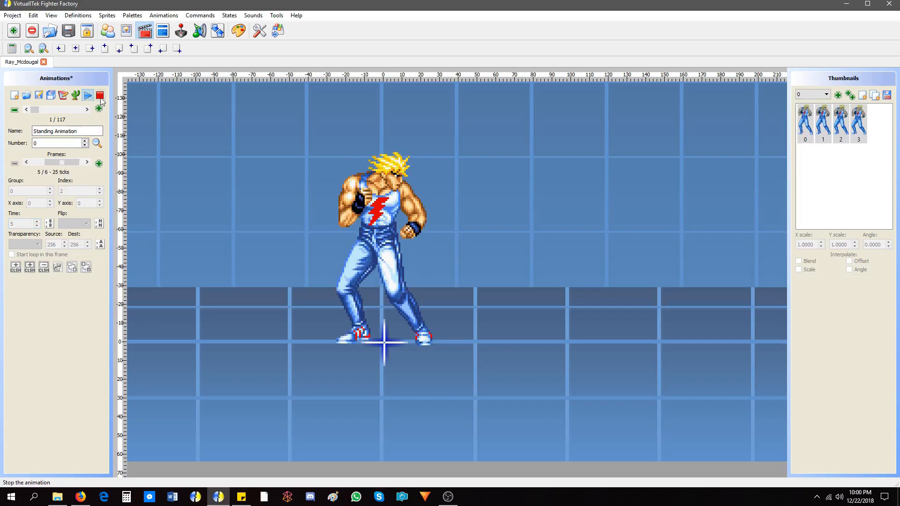
{"action": "left_click", "coordinate": [100, 97]}
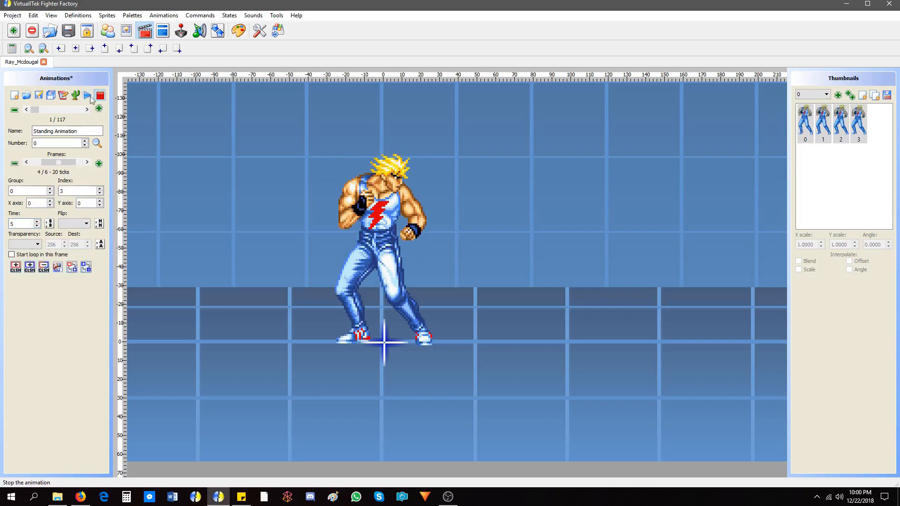
Add a Clsn2 collision box over the body in frame 4, spanning about -23, -98 to 21, 0, and save the animations
{"action": "left_click", "coordinate": [30, 267]}
{"action": "left_click_drag", "start_coordinate": [346, 158], "coordinate": [430, 343]}
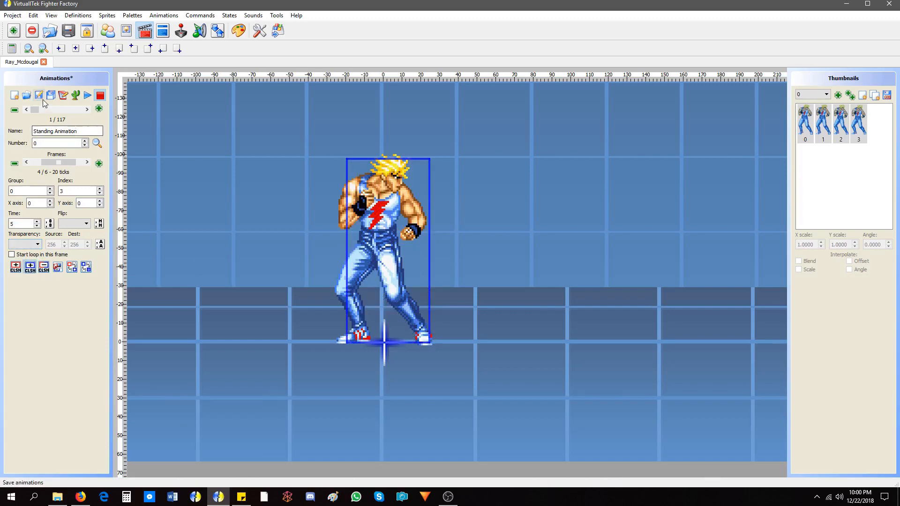
{"action": "left_click_drag", "start_coordinate": [389, 242], "coordinate": [384, 241]}
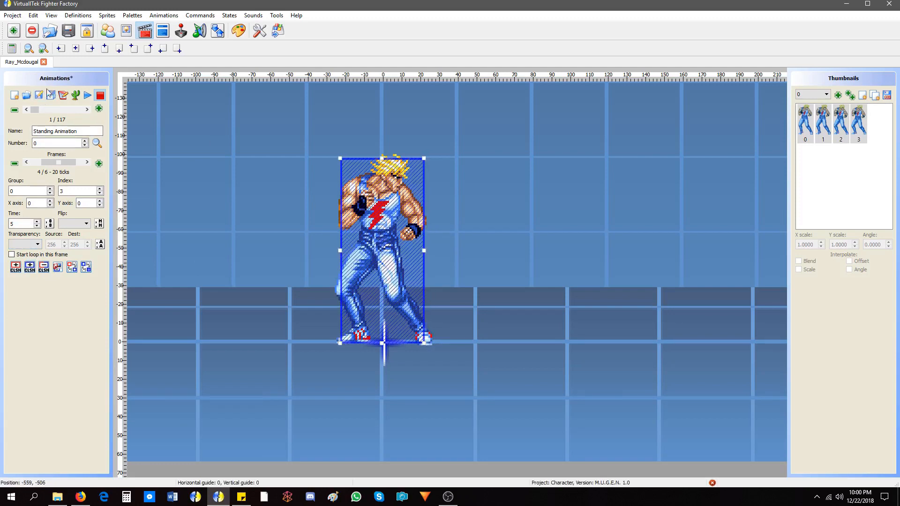
Test the character in the Mugen Universe target, maximized and with collision boxes displayed, and exit the match
{"action": "left_click", "coordinate": [278, 30]}
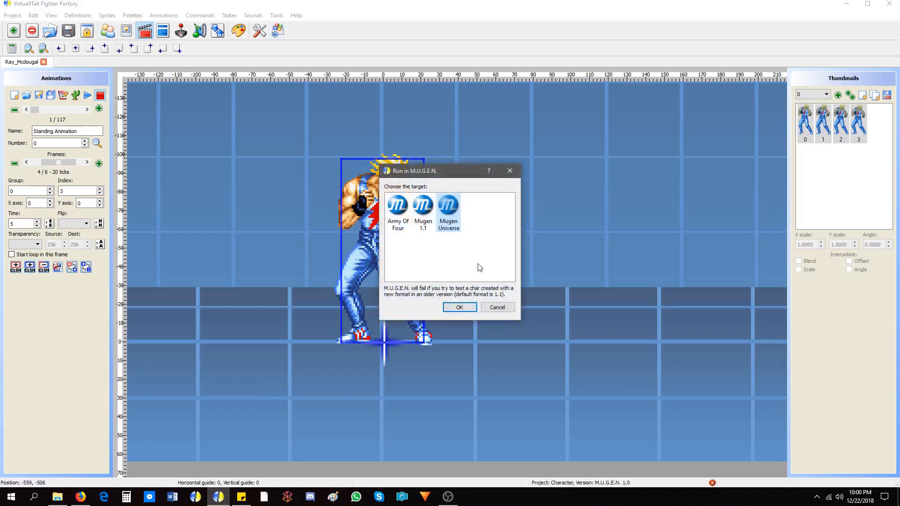
{"action": "left_click", "coordinate": [460, 307]}
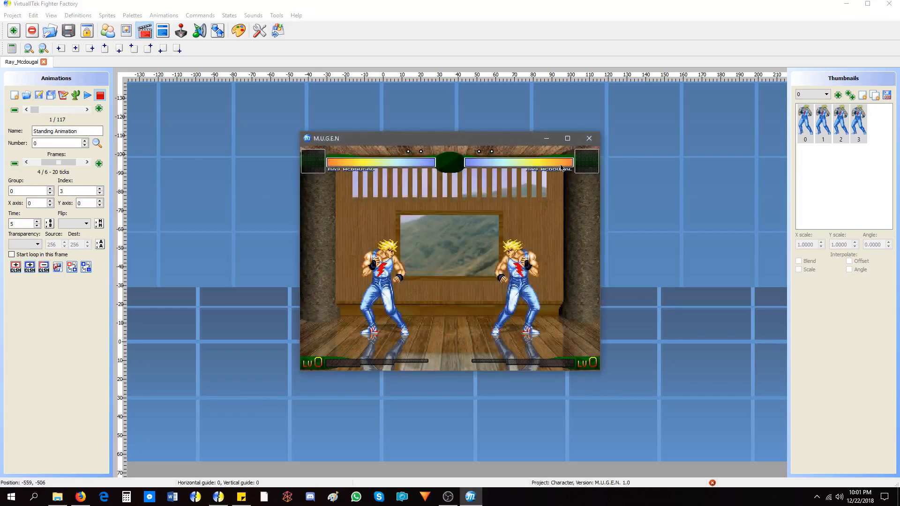
{"action": "left_click", "coordinate": [566, 139]}
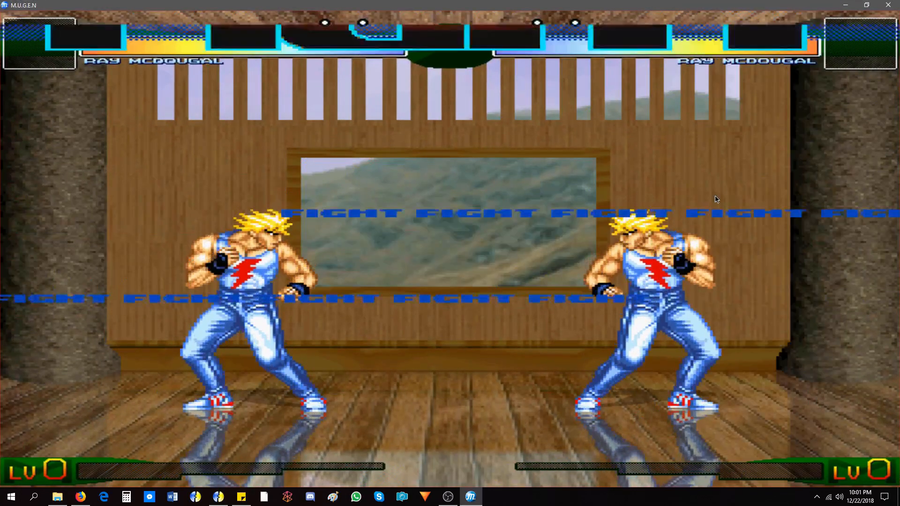
{"action": "key", "text": "ctrl+c"}
{"action": "key", "text": "ctrl+c"}
{"action": "key", "text": "ctrl+c"}
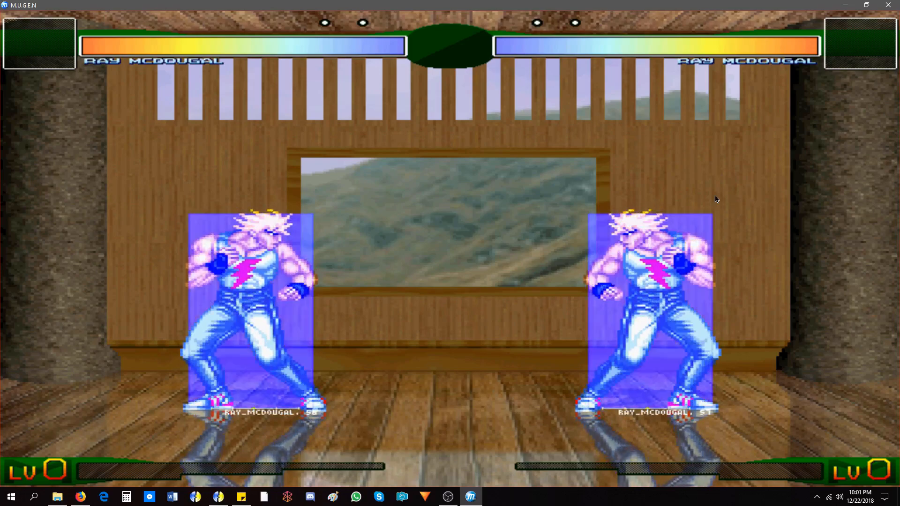
{"action": "key", "text": "Escape"}
Edit the Standing Animation as text, moving the Clsn2 box (-23, -98, 21, 0) above the first frame, and apply it
{"action": "left_click_drag", "start_coordinate": [61, 162], "coordinate": [26, 160]}
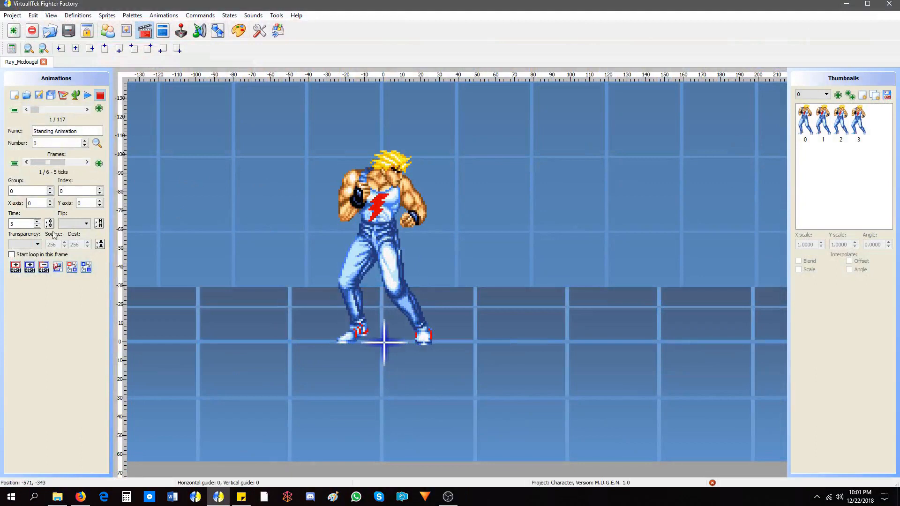
{"action": "left_click", "coordinate": [63, 95]}
{"action": "left_click_drag", "start_coordinate": [490, 233], "coordinate": [374, 220]}
{"action": "left_click", "coordinate": [455, 233]}
{"action": "left_click_drag", "start_coordinate": [499, 231], "coordinate": [368, 226]}
{"action": "key", "text": "BackSpace"}
{"action": "key", "text": "BackSpace"}
{"action": "key", "text": "Return"}
{"action": "key", "text": "Up"}
{"action": "key", "text": "ctrl+v"}
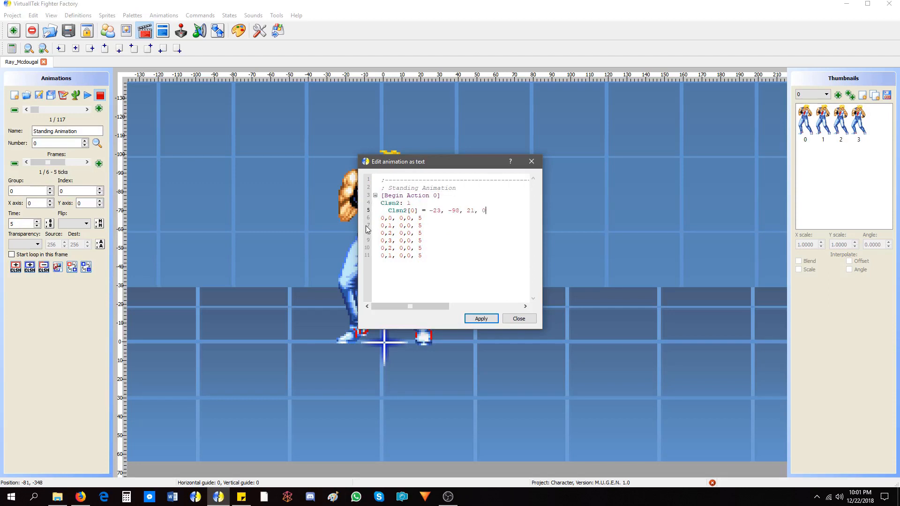
{"action": "left_click", "coordinate": [481, 319]}
{"action": "left_click", "coordinate": [518, 319]}
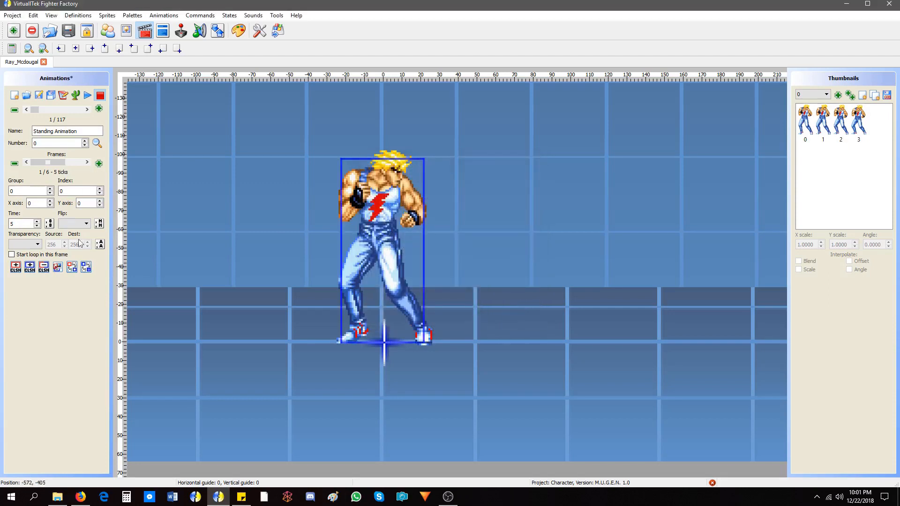
Switch the first frame's collision box from regular to default and save the animations
{"action": "left_click", "coordinate": [373, 207]}
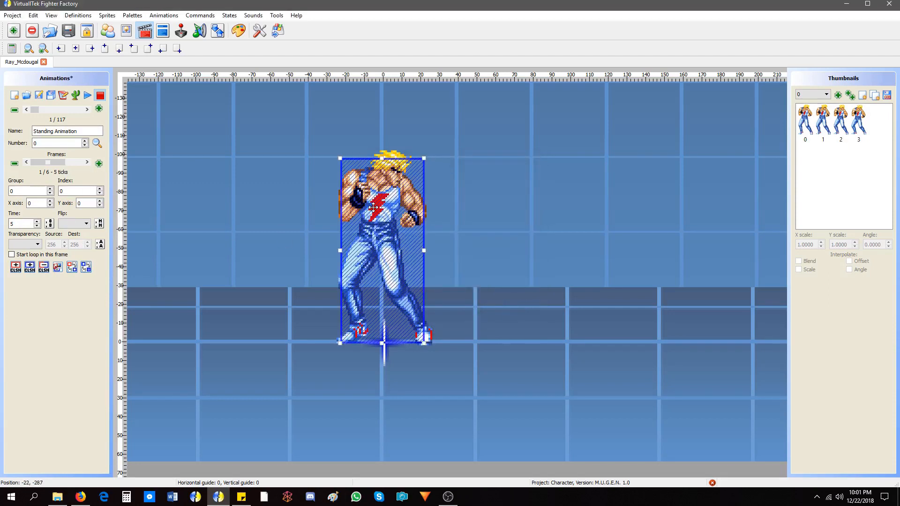
{"action": "left_click", "coordinate": [85, 268]}
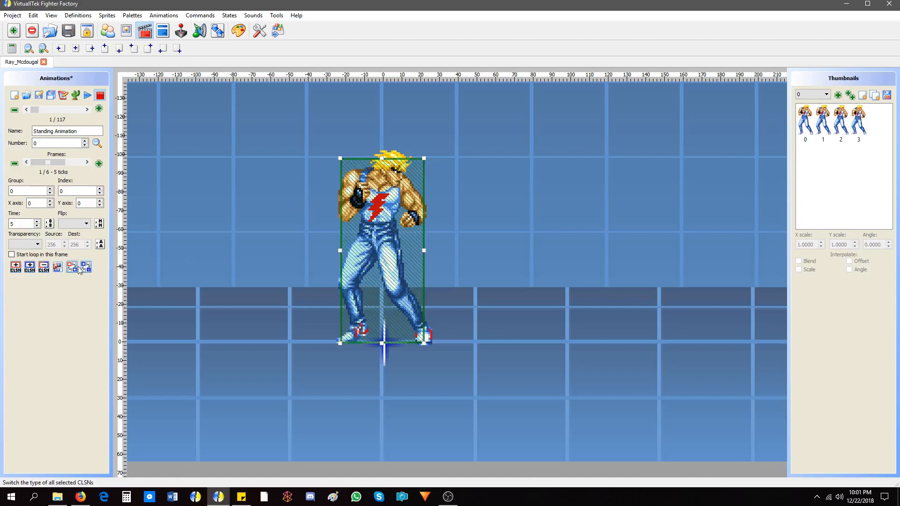
{"action": "mouse_move", "coordinate": [41, 165]}
{"action": "left_mouse_down"}
{"action": "mouse_move", "coordinate": [59, 163]}
{"action": "mouse_move", "coordinate": [28, 163]}
{"action": "left_mouse_up"}
{"action": "left_click", "coordinate": [352, 217]}
{"action": "left_click", "coordinate": [86, 267]}
{"action": "left_click", "coordinate": [85, 268]}
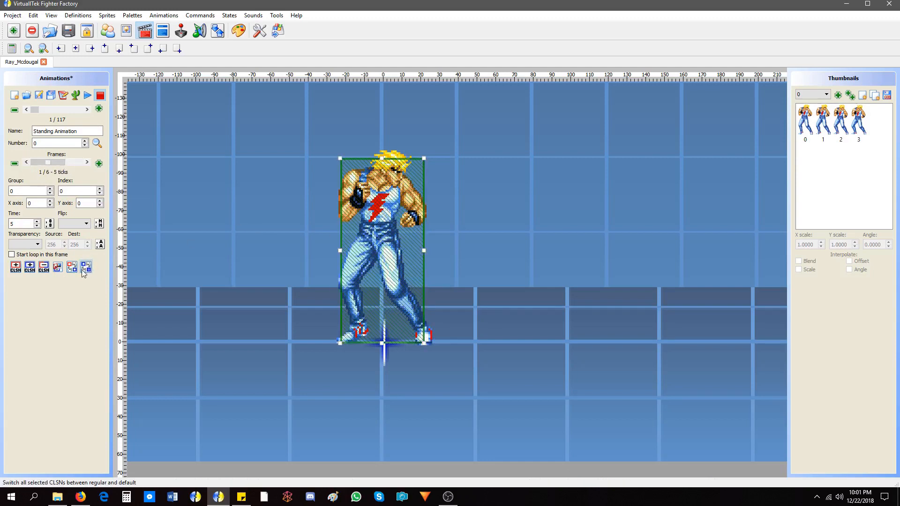
{"action": "left_click", "coordinate": [38, 98]}
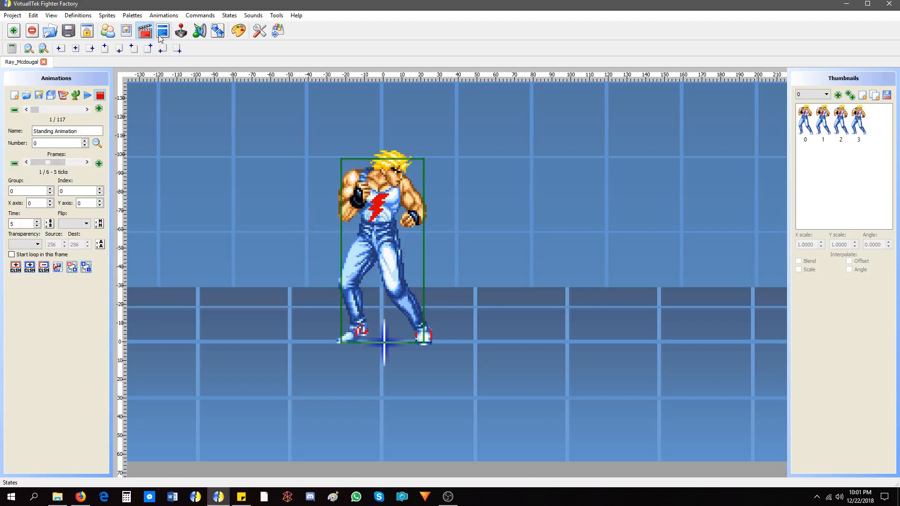
Add images 5000 to 5005 from the Ray Sprites folder as group 5000 sprites from index 0, with the axis at bottom centre
{"action": "left_click", "coordinate": [126, 31]}
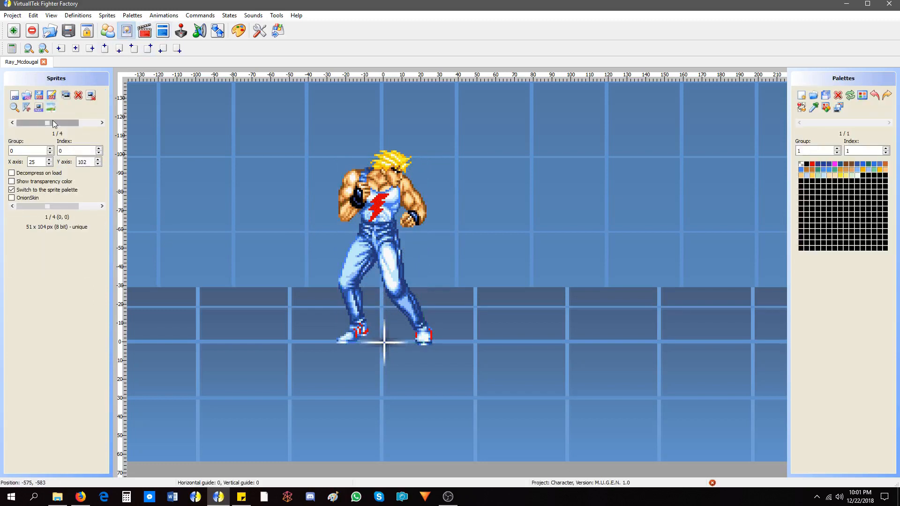
{"action": "left_click_drag", "start_coordinate": [35, 124], "coordinate": [73, 127]}
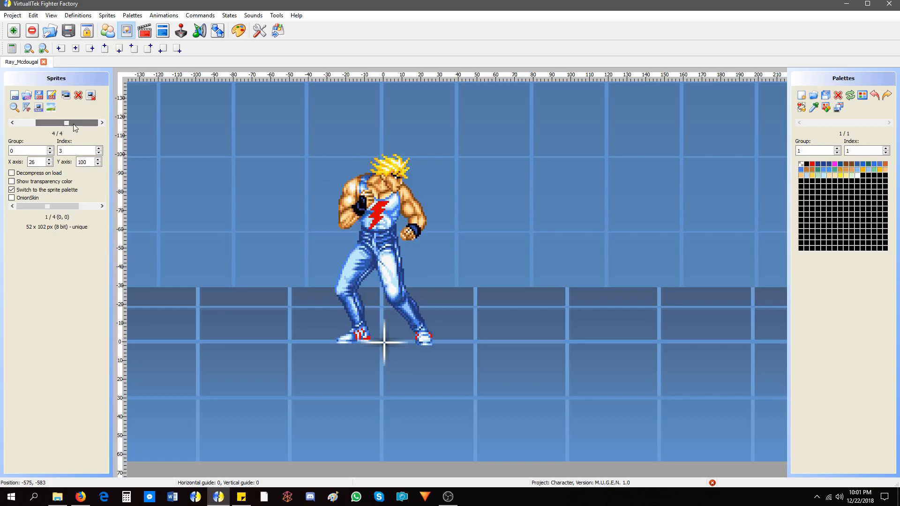
{"action": "left_click", "coordinate": [14, 97]}
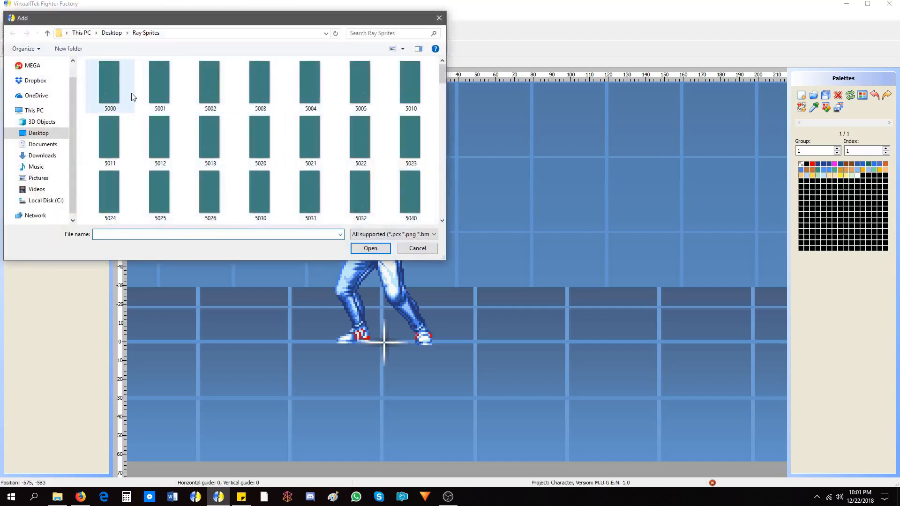
{"action": "left_click", "coordinate": [113, 91]}
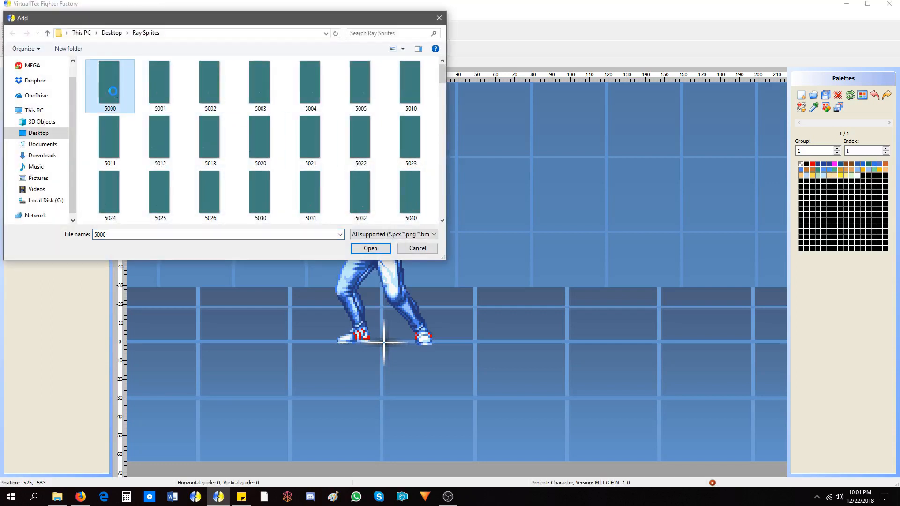
{"action": "right_click", "coordinate": [113, 91]}
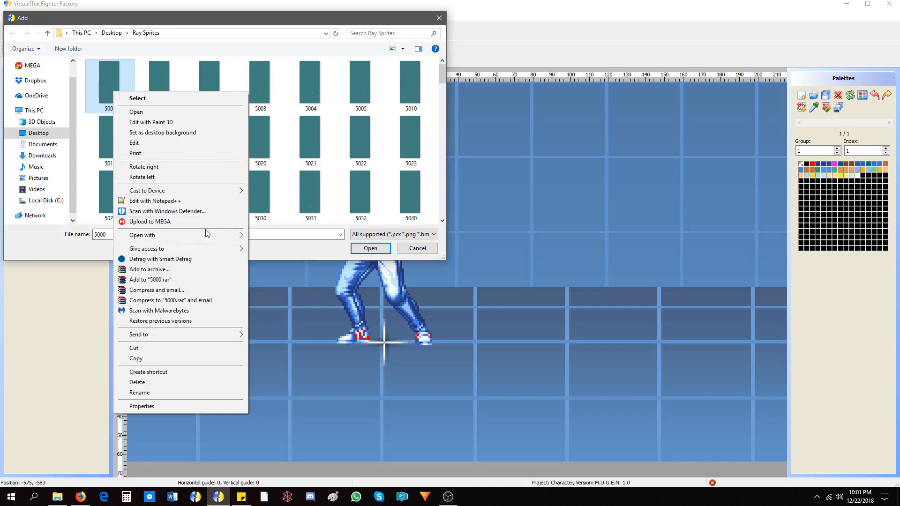
{"action": "mouse_move", "coordinate": [208, 236]}
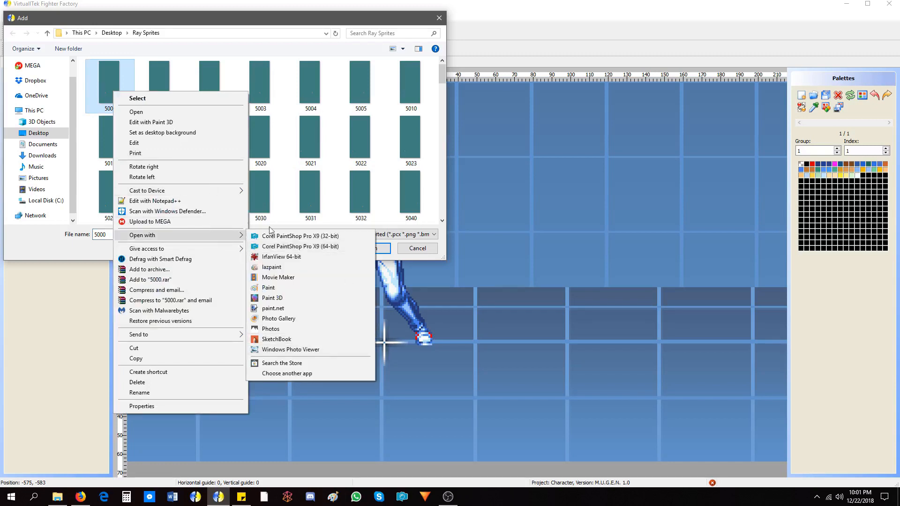
{"action": "left_click", "coordinate": [108, 95]}
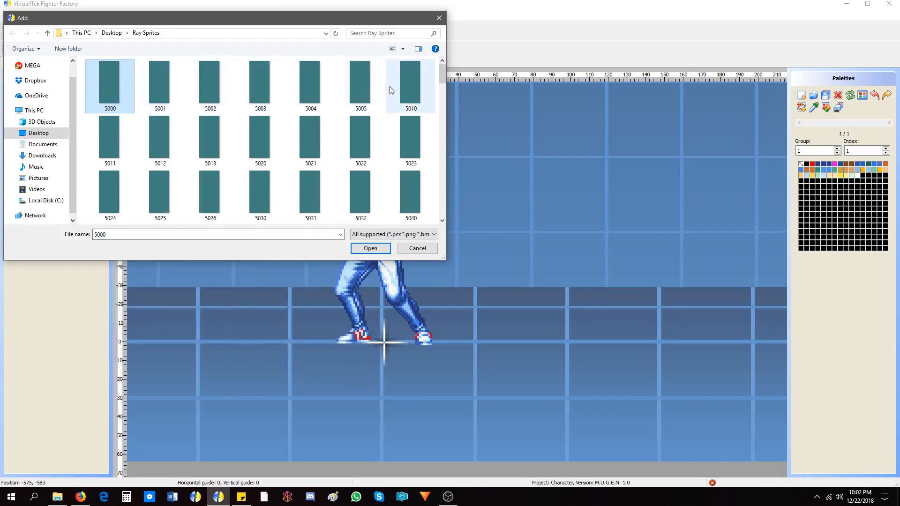
{"action": "left_click", "coordinate": [408, 89], "text": "shift"}
{"action": "left_click", "coordinate": [370, 249]}
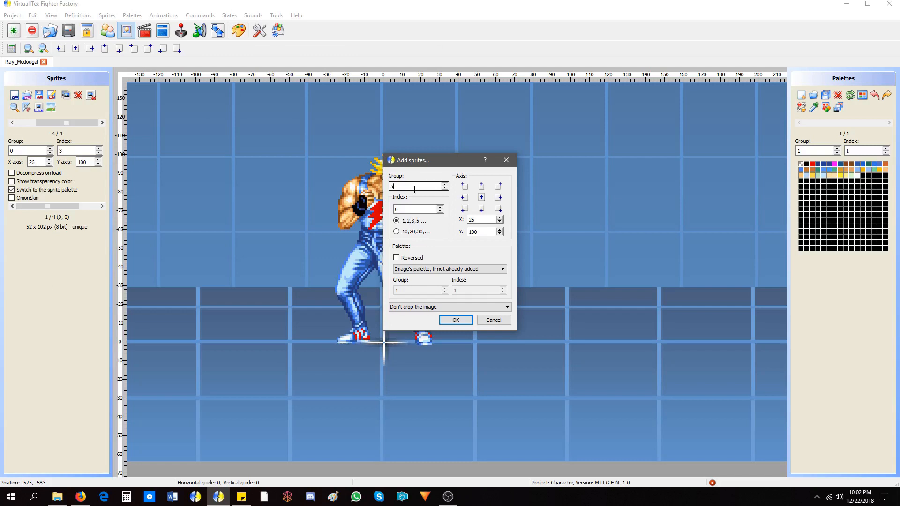
{"action": "left_click", "coordinate": [482, 209]}
{"action": "left_click", "coordinate": [448, 307]}
{"action": "left_click", "coordinate": [454, 322]}
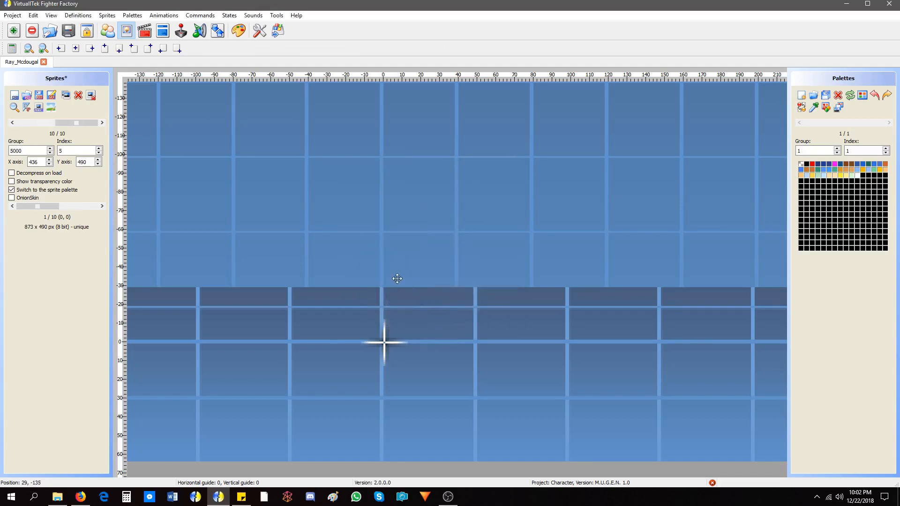
Try to remove the free borders from the newly added group 5000 sprites
{"action": "scroll", "coordinate": [64, 123], "scroll_direction": "up", "scroll_amount": 1}
{"action": "scroll", "coordinate": [192, 199], "scroll_direction": "down", "scroll_amount": 3}
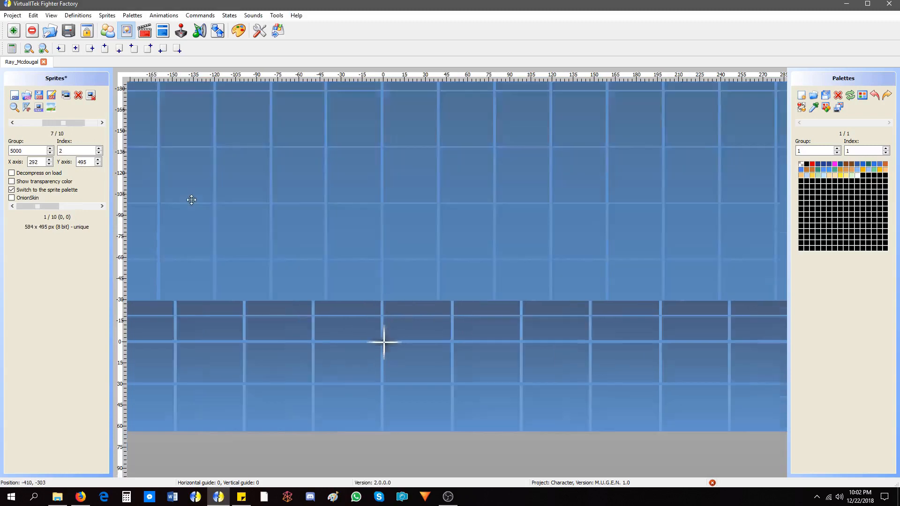
{"action": "key", "text": "Right"}
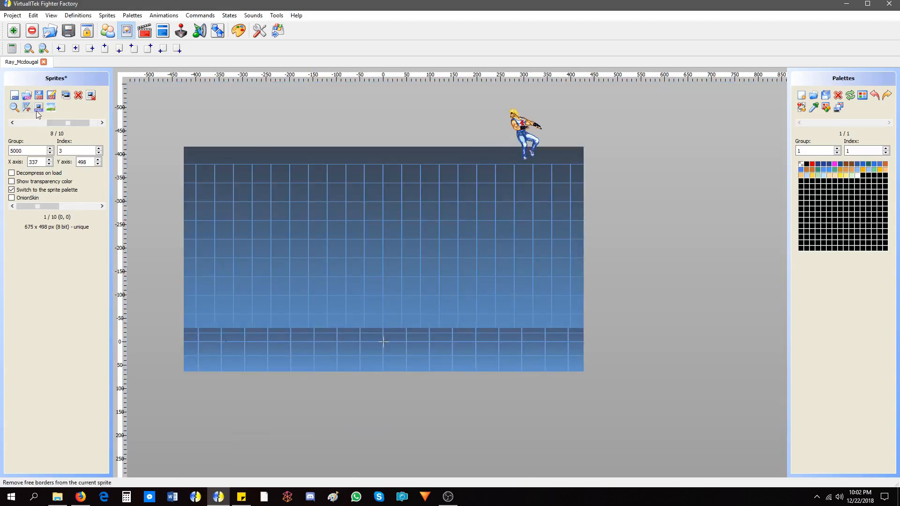
{"action": "left_click", "coordinate": [31, 108]}
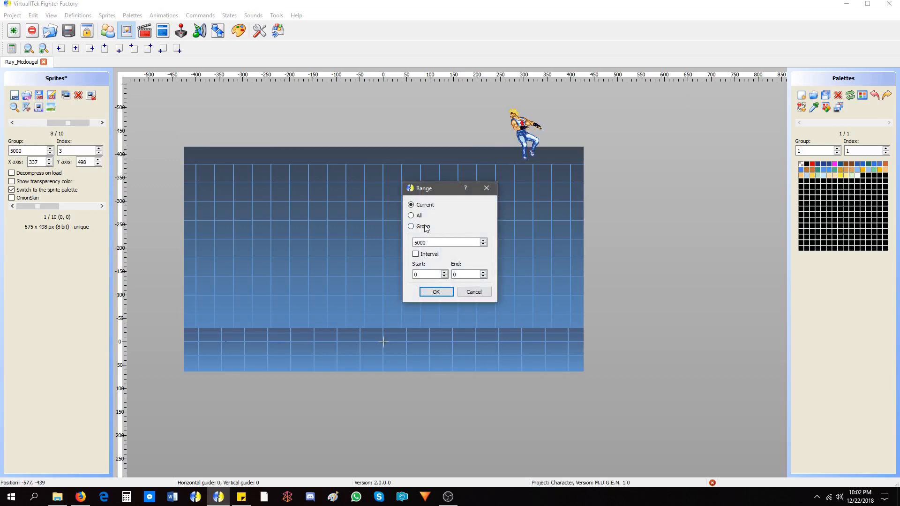
{"action": "left_click", "coordinate": [467, 292]}
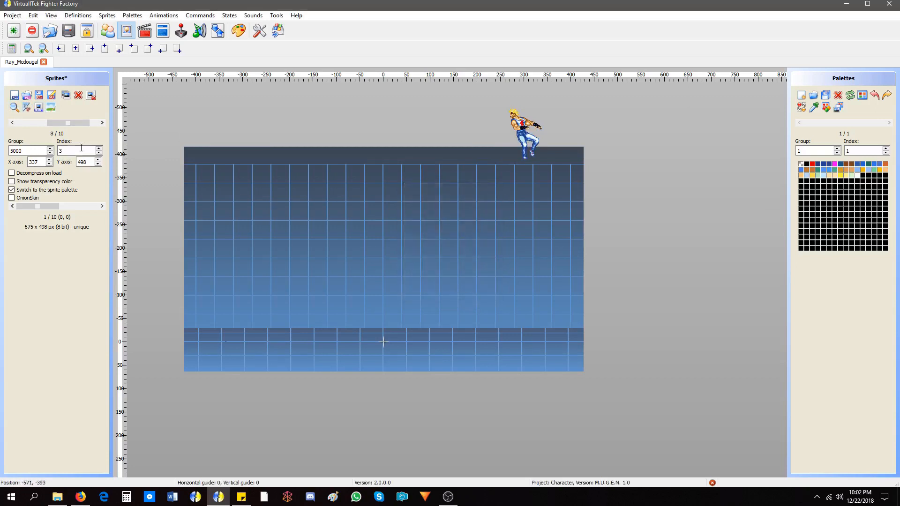
{"action": "left_click", "coordinate": [25, 110]}
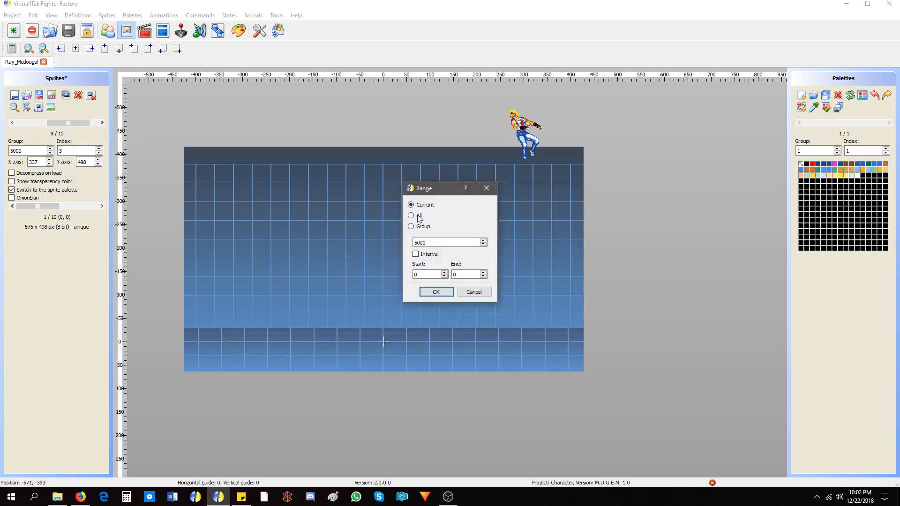
{"action": "left_click", "coordinate": [436, 292]}
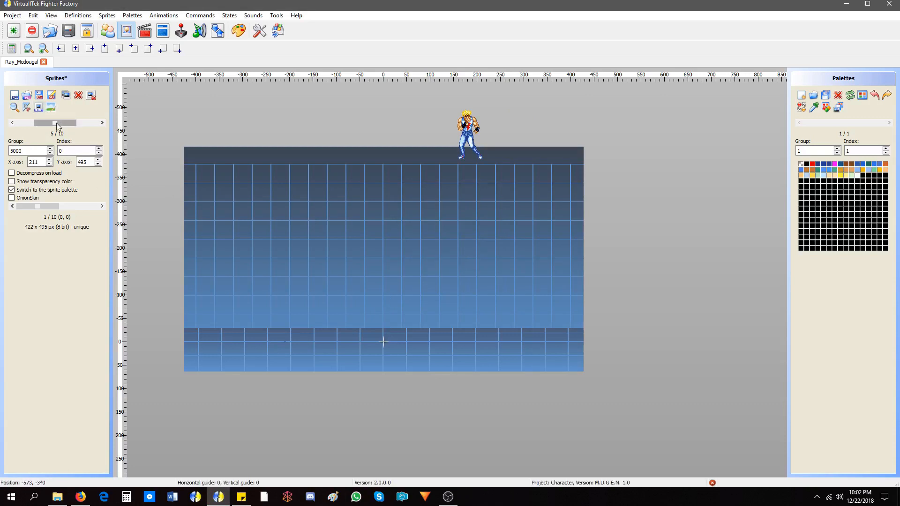
Erase the stray pixels from sprite 5000, 0 with an enlarged eraser in the image editor and save the image
{"action": "scroll", "coordinate": [286, 351], "scroll_direction": "up", "scroll_amount": 4}
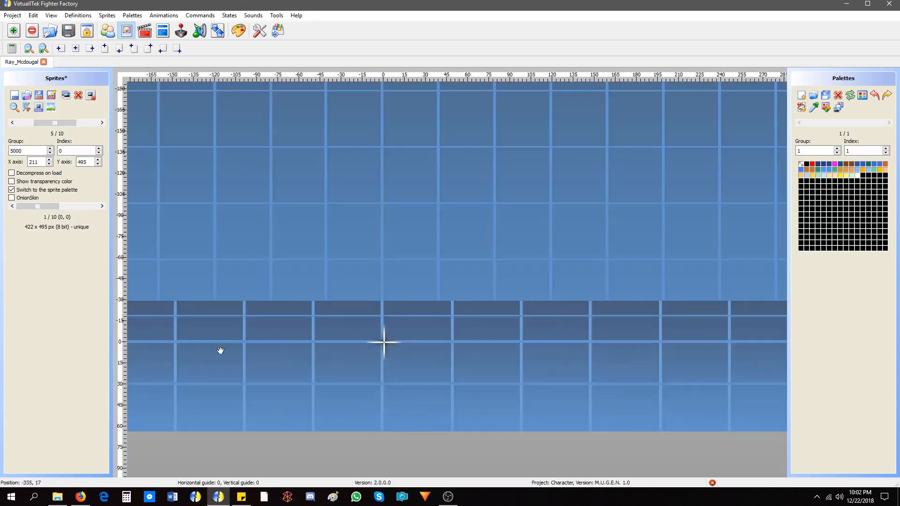
{"action": "left_click", "coordinate": [52, 108]}
{"action": "left_click", "coordinate": [284, 229]}
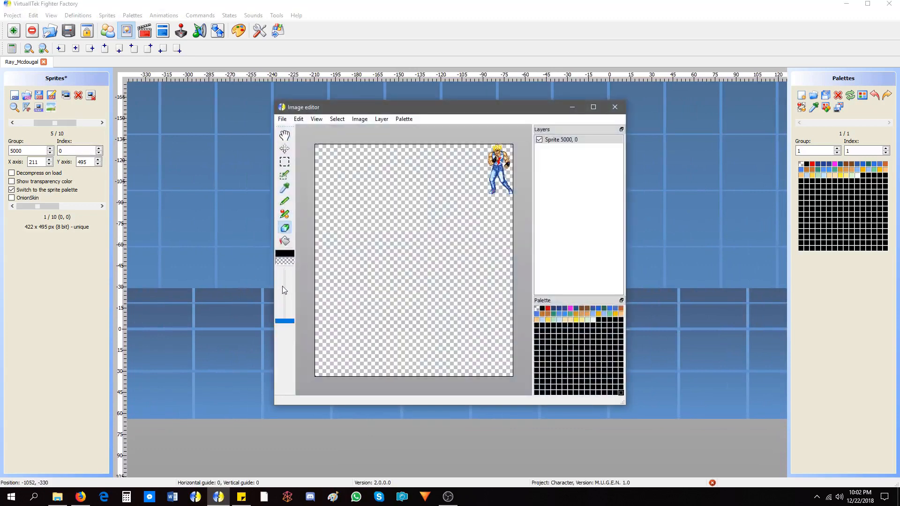
{"action": "left_click_drag", "start_coordinate": [284, 318], "coordinate": [284, 293]}
{"action": "left_click", "coordinate": [282, 119]}
{"action": "left_click", "coordinate": [296, 150]}
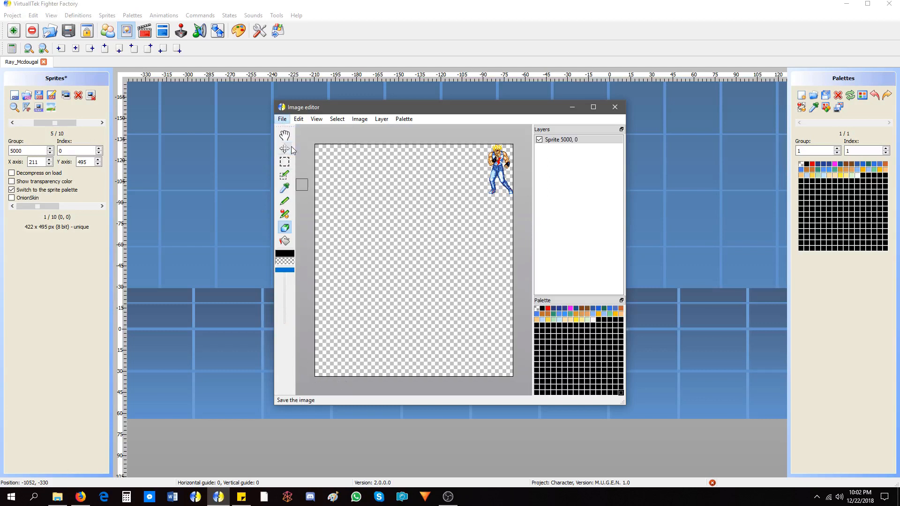
{"action": "left_click", "coordinate": [615, 108]}
{"action": "left_click", "coordinate": [457, 268]}
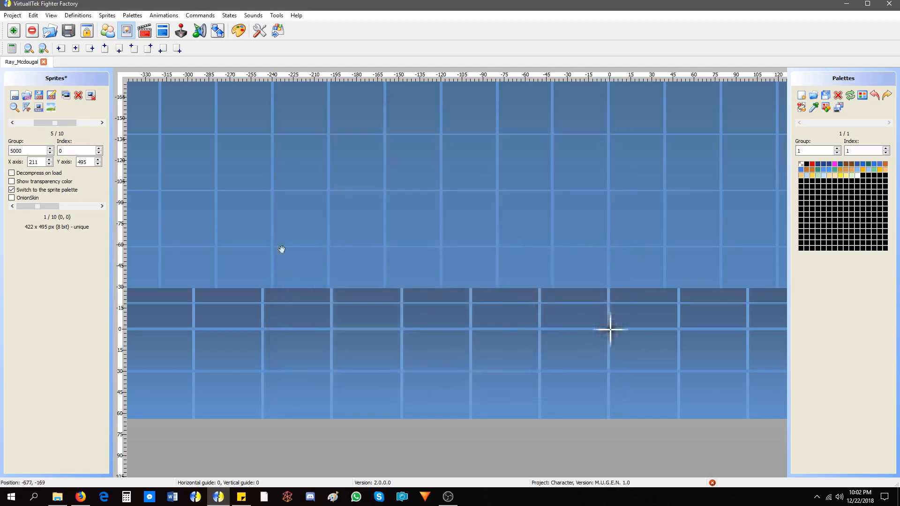
Erase the stray pixels from sprite 5000, 1 in the image editor and save the image
{"action": "scroll", "coordinate": [269, 223], "scroll_direction": "down", "scroll_amount": 2}
{"action": "left_click_drag", "start_coordinate": [290, 227], "coordinate": [223, 217]}
{"action": "left_click_drag", "start_coordinate": [65, 125], "coordinate": [69, 125]}
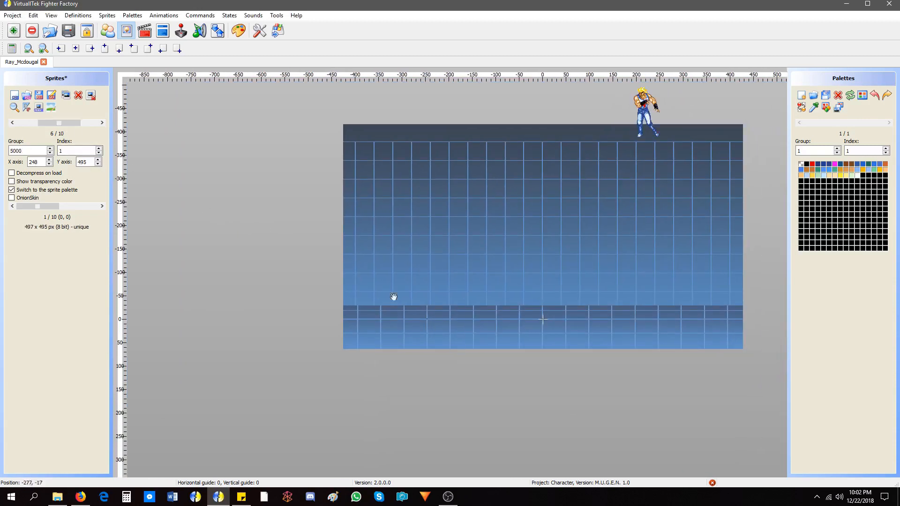
{"action": "left_click", "coordinate": [52, 108]}
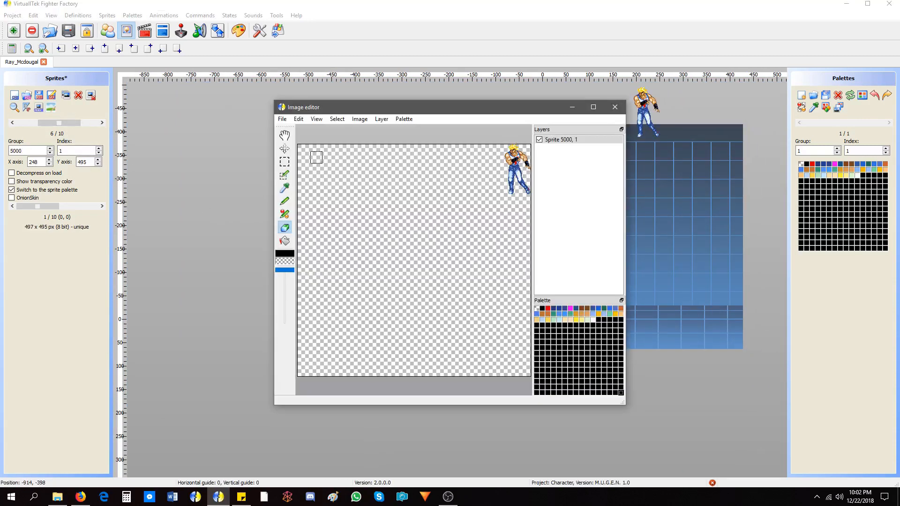
{"action": "left_click", "coordinate": [282, 111]}
{"action": "left_click", "coordinate": [282, 119]}
{"action": "left_click", "coordinate": [294, 153]}
{"action": "left_click", "coordinate": [614, 107]}
{"action": "left_click", "coordinate": [460, 267]}
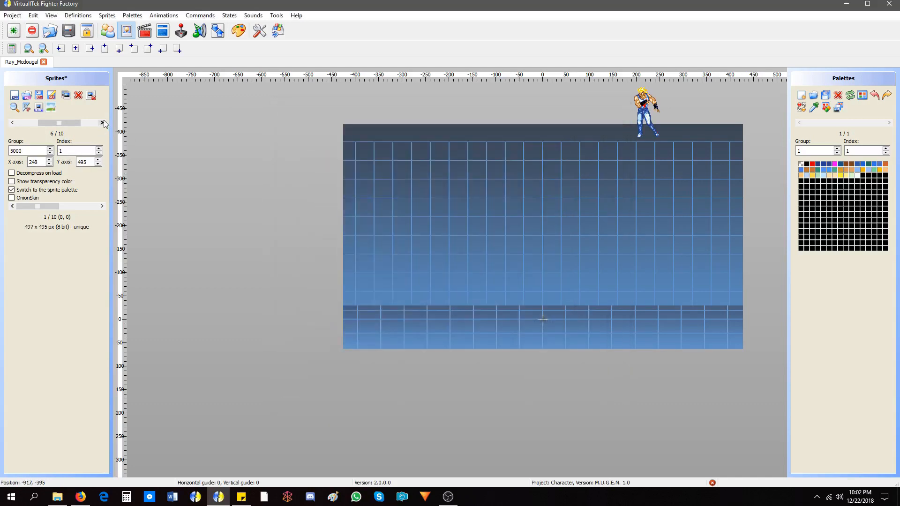
Erase the stray pixels from sprite 5000, 2 in the image editor, save the image and close the editor
{"action": "left_click", "coordinate": [102, 123]}
{"action": "left_click", "coordinate": [52, 109]}
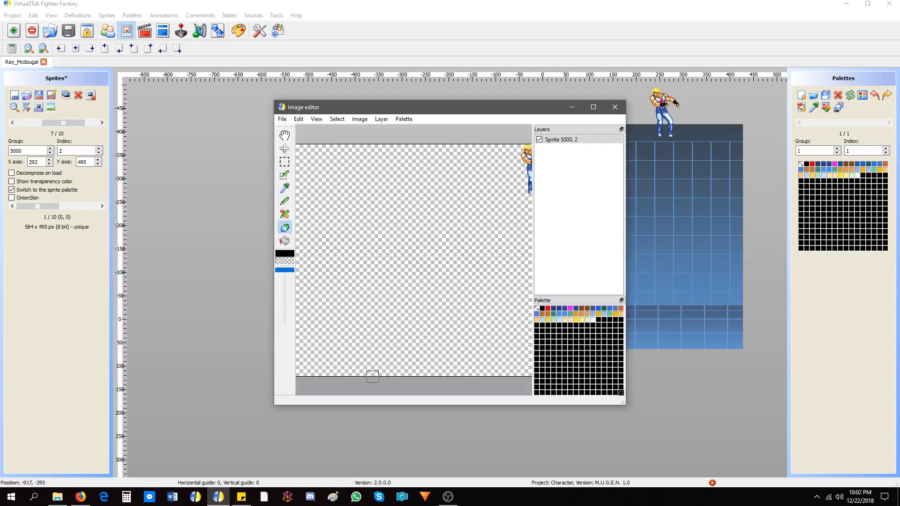
{"action": "left_click", "coordinate": [286, 136]}
{"action": "left_click_drag", "start_coordinate": [356, 216], "coordinate": [426, 209]}
{"action": "left_click", "coordinate": [282, 119]}
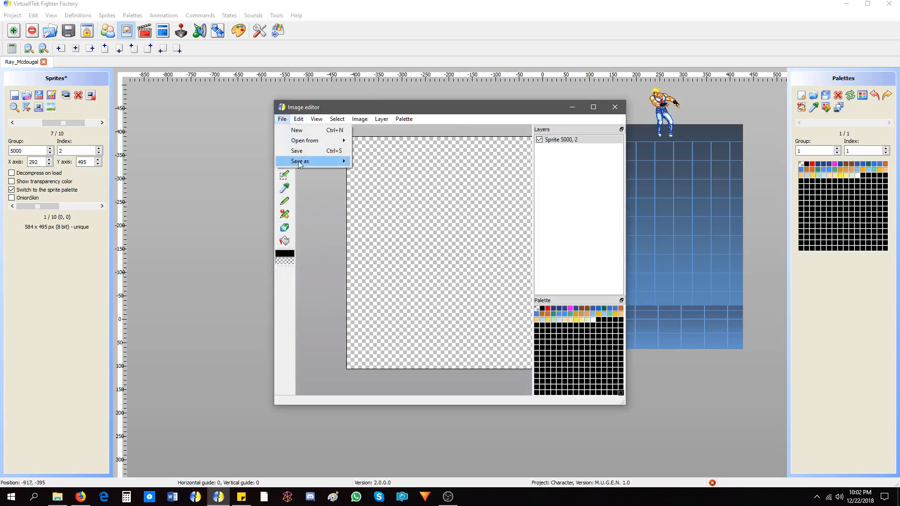
{"action": "left_click", "coordinate": [297, 149]}
{"action": "left_click", "coordinate": [615, 109]}
{"action": "left_click", "coordinate": [457, 272]}
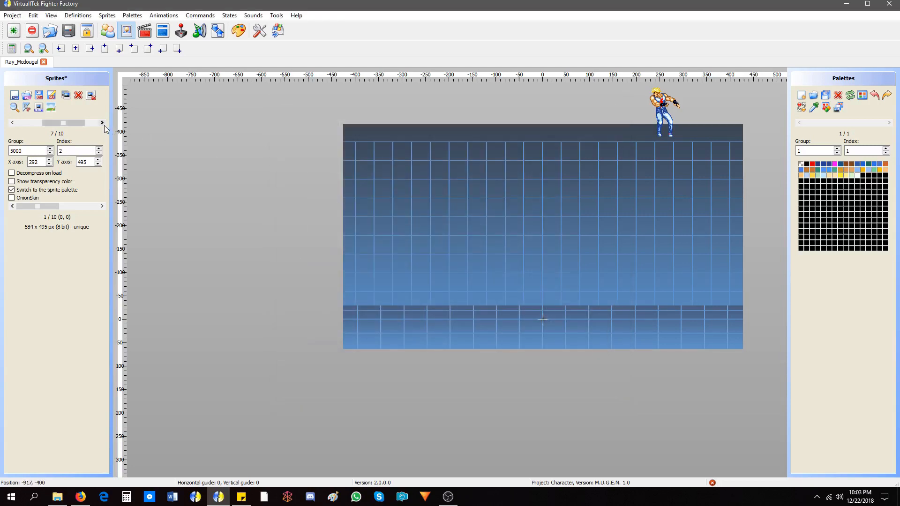
Erase the stray pixels from sprite 5000, 3 in the image editor and save the image
{"action": "left_click", "coordinate": [104, 124]}
{"action": "left_click", "coordinate": [52, 109]}
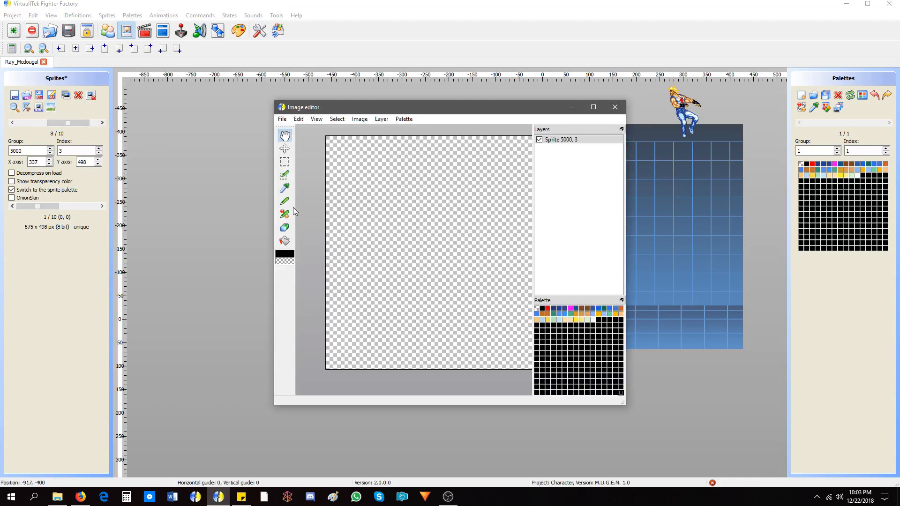
{"action": "left_click", "coordinate": [284, 227]}
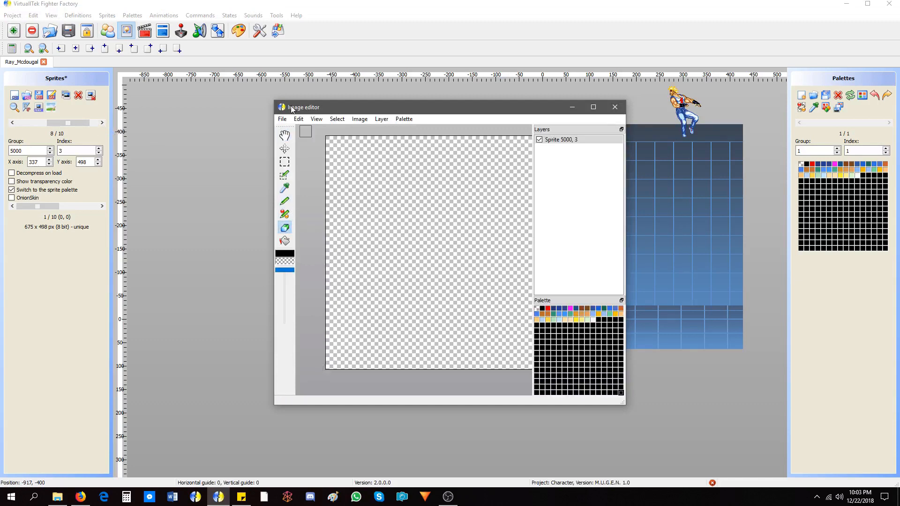
{"action": "left_click", "coordinate": [282, 119]}
{"action": "left_click", "coordinate": [296, 151]}
{"action": "left_click", "coordinate": [615, 107]}
{"action": "key", "text": "Return"}
Erase the stray pixels from sprite 5000, 4 in the image editor and save the image
{"action": "left_click", "coordinate": [102, 123]}
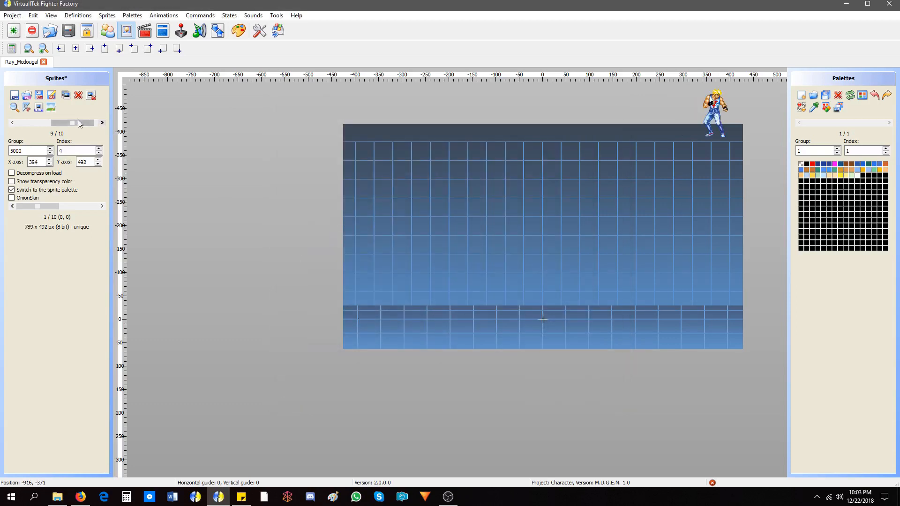
{"action": "left_click", "coordinate": [51, 107]}
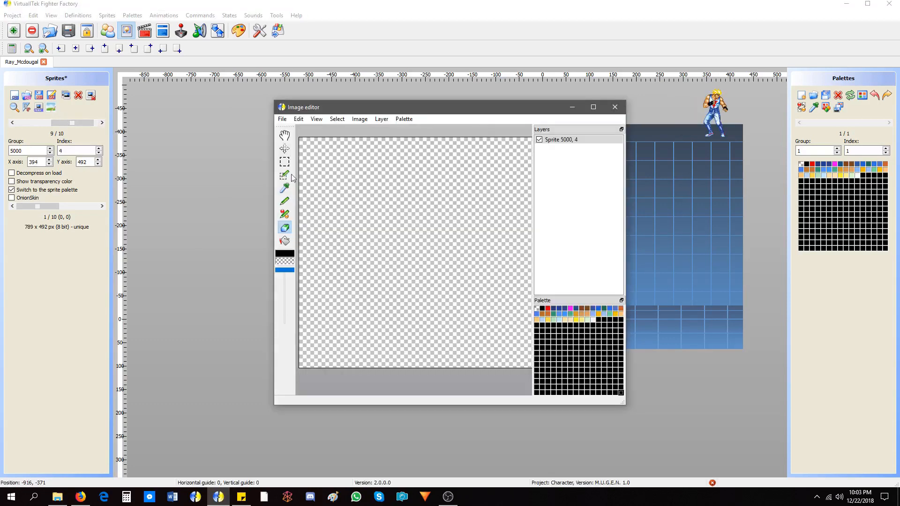
{"action": "left_click", "coordinate": [282, 119]}
{"action": "left_click", "coordinate": [296, 151]}
{"action": "left_click", "coordinate": [614, 110]}
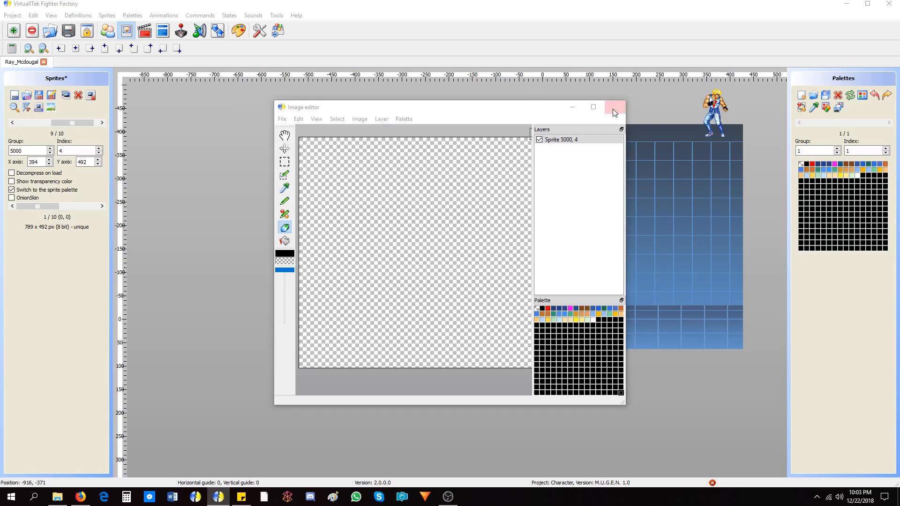
{"action": "key", "text": "Return"}
Erase the stray pixels from sprite 5000, 5 in the image editor and save the image
{"action": "left_click", "coordinate": [102, 122]}
{"action": "left_click", "coordinate": [51, 108]}
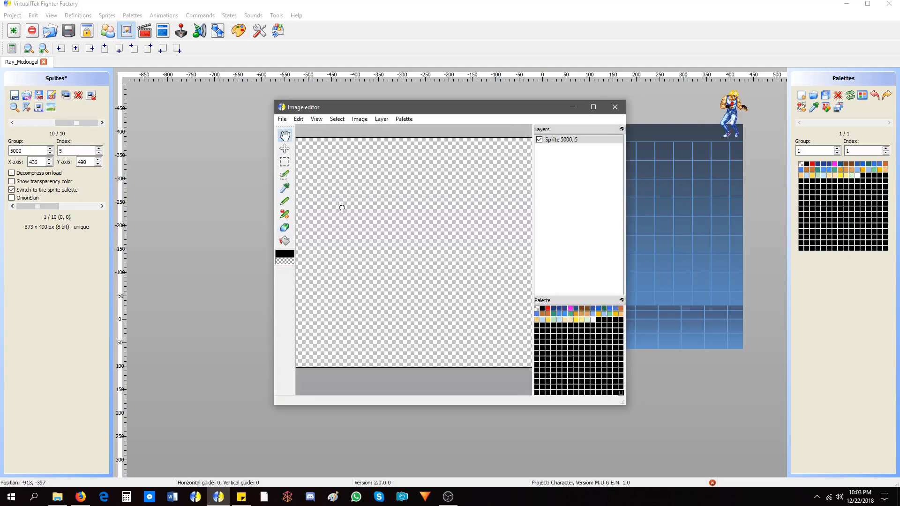
{"action": "left_click", "coordinate": [282, 119]}
{"action": "left_click", "coordinate": [282, 119]}
{"action": "left_click", "coordinate": [615, 107]}
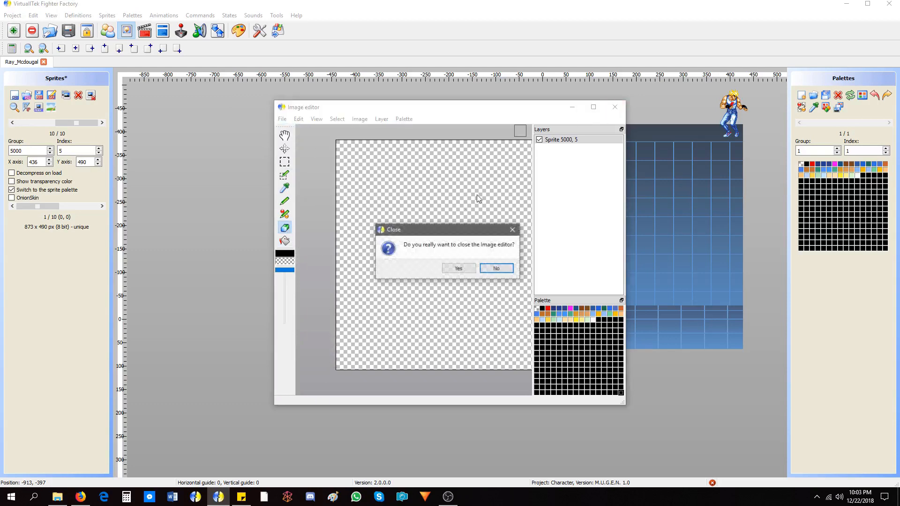
{"action": "left_click", "coordinate": [458, 268]}
Remove the free borders from the cleaned group 5000 sprites
{"action": "left_click_drag", "start_coordinate": [85, 125], "coordinate": [68, 118]}
{"action": "left_click", "coordinate": [31, 109]}
{"action": "left_click", "coordinate": [417, 216]}
{"action": "left_click", "coordinate": [434, 289]}
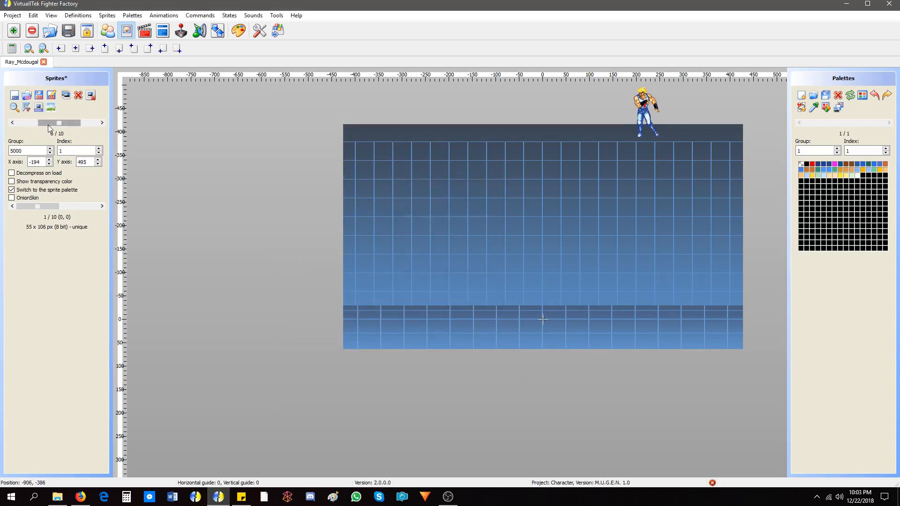
Align each group 5000 sprite with the guides at bottom centre, starting from sprite 5000, 0
{"action": "left_click_drag", "start_coordinate": [48, 125], "coordinate": [35, 124]}
{"action": "left_click", "coordinate": [102, 123]}
{"action": "left_click", "coordinate": [102, 123]}
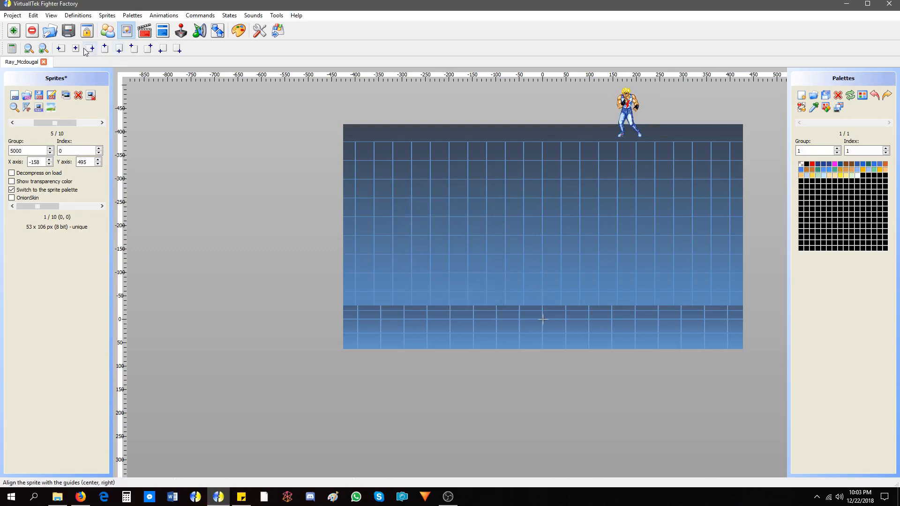
{"action": "left_click", "coordinate": [121, 53]}
{"action": "key", "text": "Right"}
{"action": "key", "text": "Right"}
{"action": "key", "text": "Right"}
{"action": "left_click", "coordinate": [121, 52]}
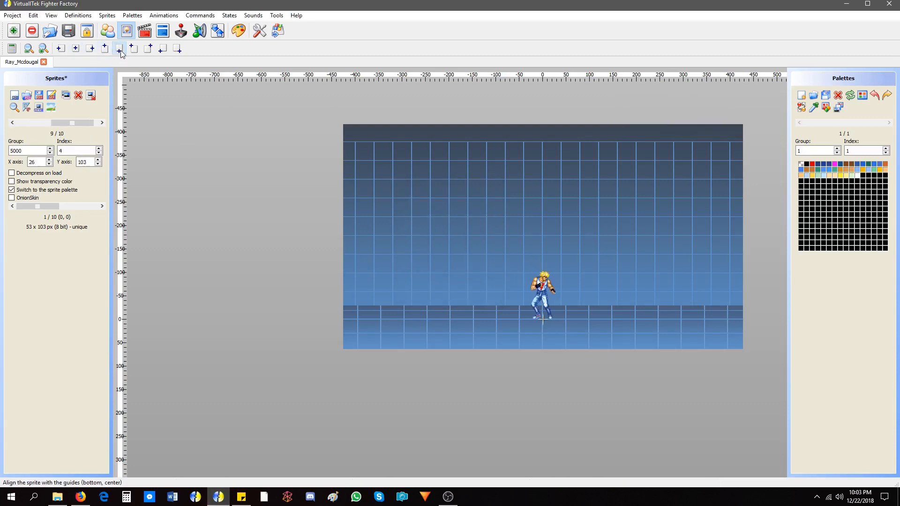
Turn on OnionSkin with sprite 0, 0 as the reference behind the group 5000 sprites
{"action": "scroll", "coordinate": [567, 266], "scroll_direction": "up", "scroll_amount": 4}
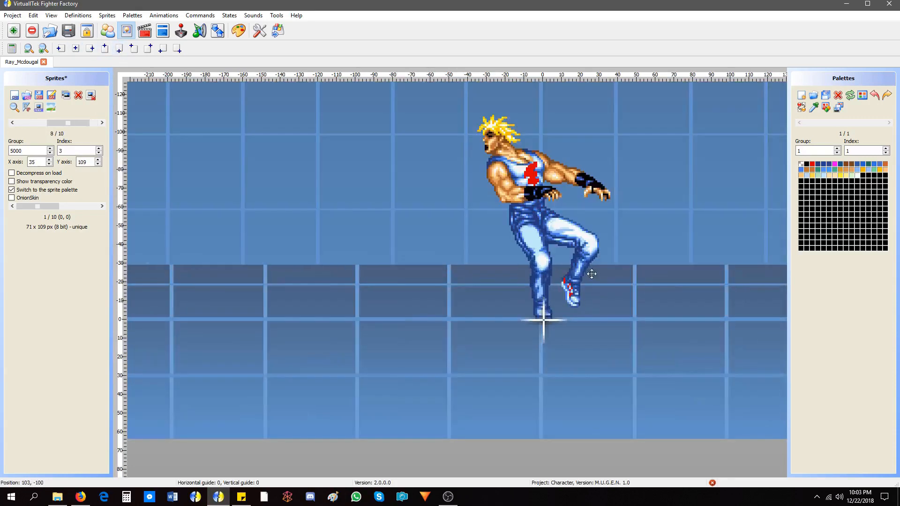
{"action": "left_click", "coordinate": [25, 200]}
{"action": "left_click_drag", "start_coordinate": [55, 210], "coordinate": [19, 207]}
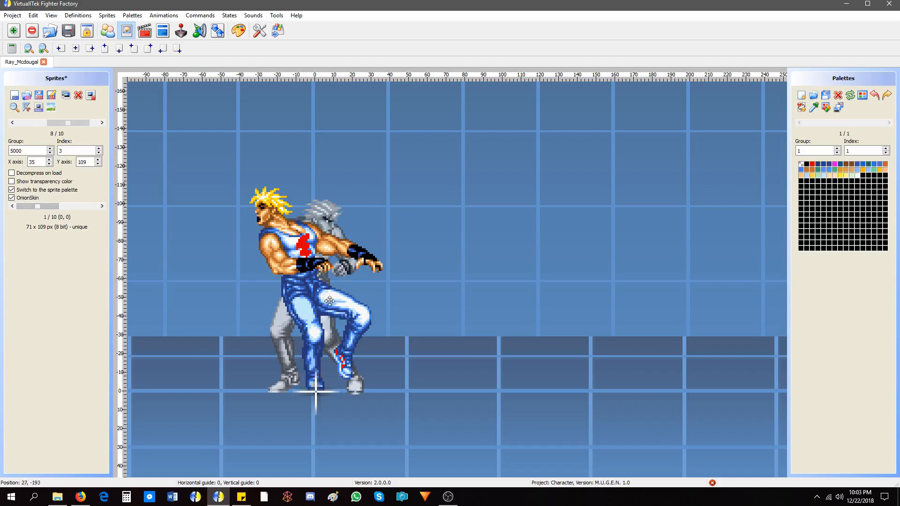
Shift sprite 5000, 3 back against the onion skin to X axis 45, Y axis 108
{"action": "left_click_drag", "start_coordinate": [329, 301], "coordinate": [322, 301]}
{"action": "left_click_drag", "start_coordinate": [74, 125], "coordinate": [61, 125]}
{"action": "key", "text": "Left"}
{"action": "key", "text": "Right"}
{"action": "left_click_drag", "start_coordinate": [327, 295], "coordinate": [295, 293]}
{"action": "left_click", "coordinate": [103, 123]}
{"action": "left_click", "coordinate": [103, 123]}
{"action": "left_click", "coordinate": [102, 124]}
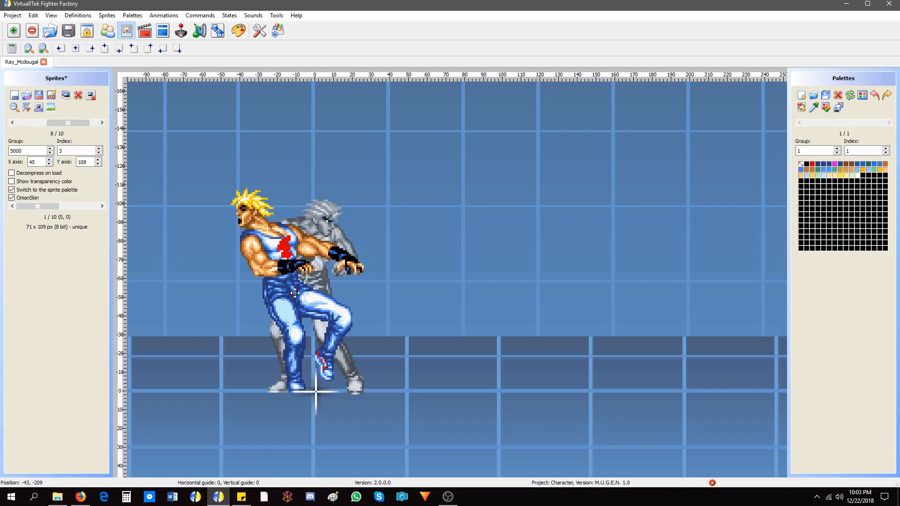
Line up the earlier group 5000 sprites with the onion skin's feet, placing sprite 5000, 2 at X axis 37, Y axis 104
{"action": "left_click_drag", "start_coordinate": [71, 125], "coordinate": [62, 125]}
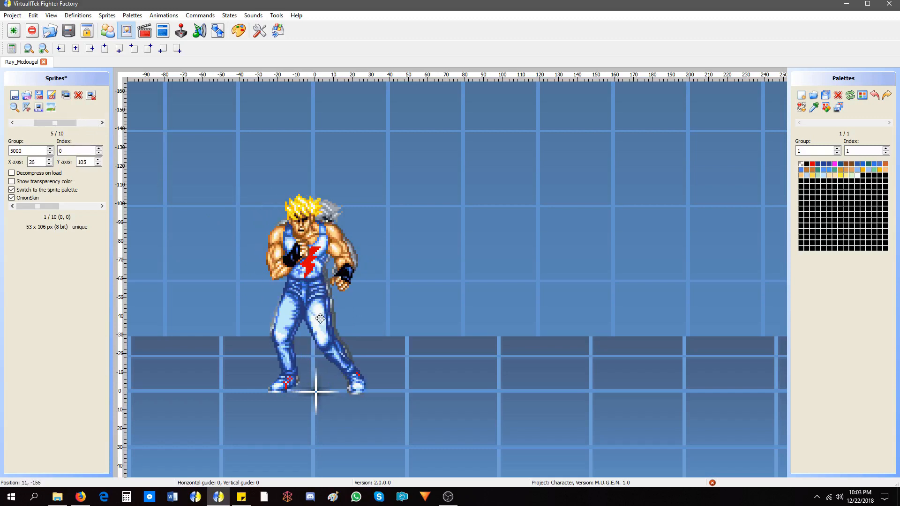
{"action": "left_click_drag", "start_coordinate": [317, 319], "coordinate": [315, 319]}
{"action": "left_click_drag", "start_coordinate": [77, 126], "coordinate": [81, 126]}
{"action": "left_click_drag", "start_coordinate": [302, 327], "coordinate": [296, 327]}
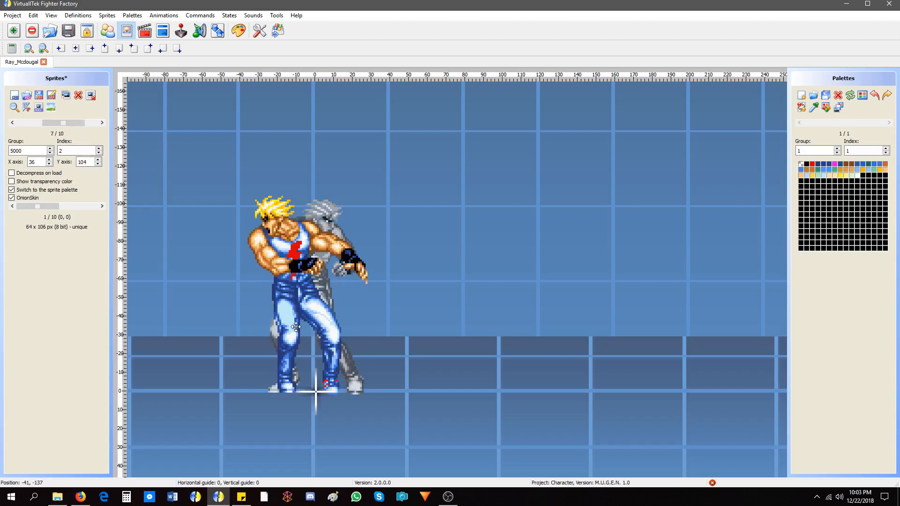
{"action": "left_click_drag", "start_coordinate": [306, 362], "coordinate": [304, 362]}
Shift sprite 5000, 3 further back to X axis 50, Y axis 108
{"action": "left_click", "coordinate": [89, 123]}
{"action": "left_click_drag", "start_coordinate": [311, 287], "coordinate": [295, 287]}
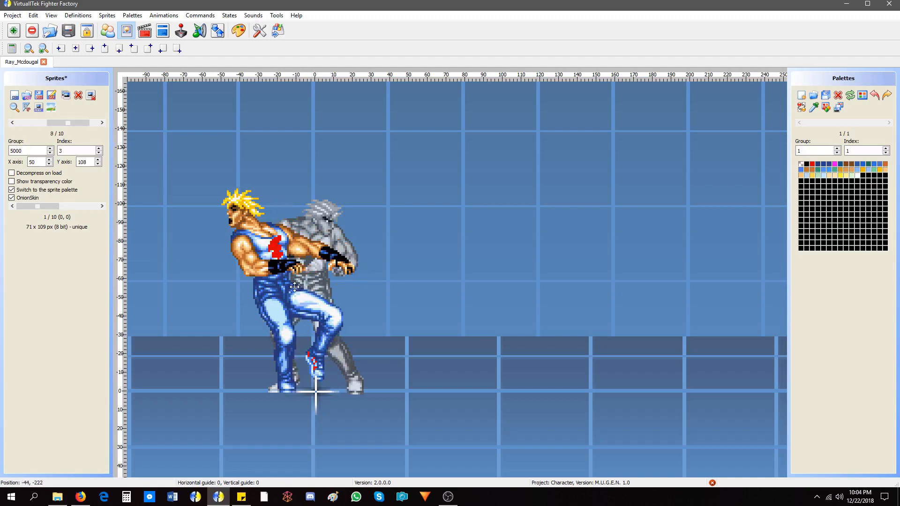
{"action": "scroll", "coordinate": [75, 123], "scroll_direction": "up", "scroll_amount": 3}
{"action": "scroll", "coordinate": [75, 123], "scroll_direction": "down", "scroll_amount": 3}
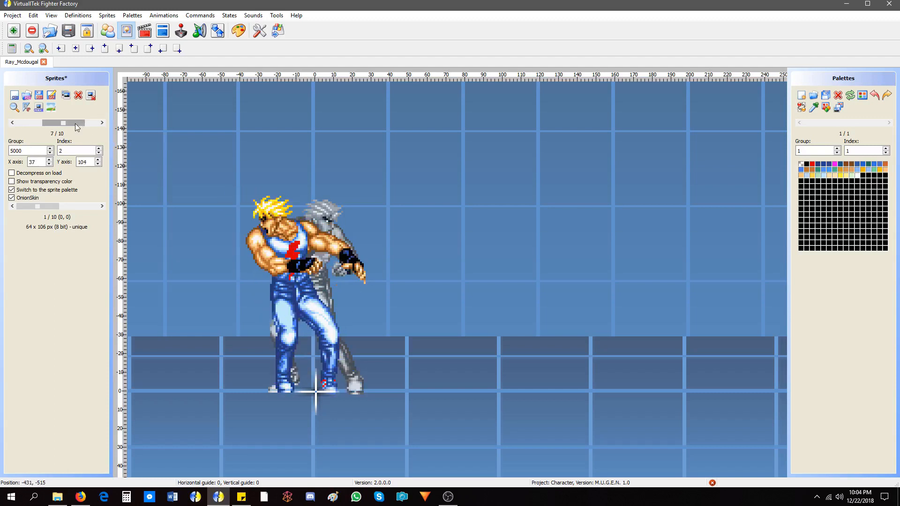
Flip back and forth through the group 5000 sprites to check how smoothly the hit poses follow each other
{"action": "key", "text": "Left"}
{"action": "key", "text": "Left"}
{"action": "key", "text": "Left"}
{"action": "key", "text": "Right"}
{"action": "key", "text": "Right"}
{"action": "key", "text": "Right"}
{"action": "key", "text": "Right"}
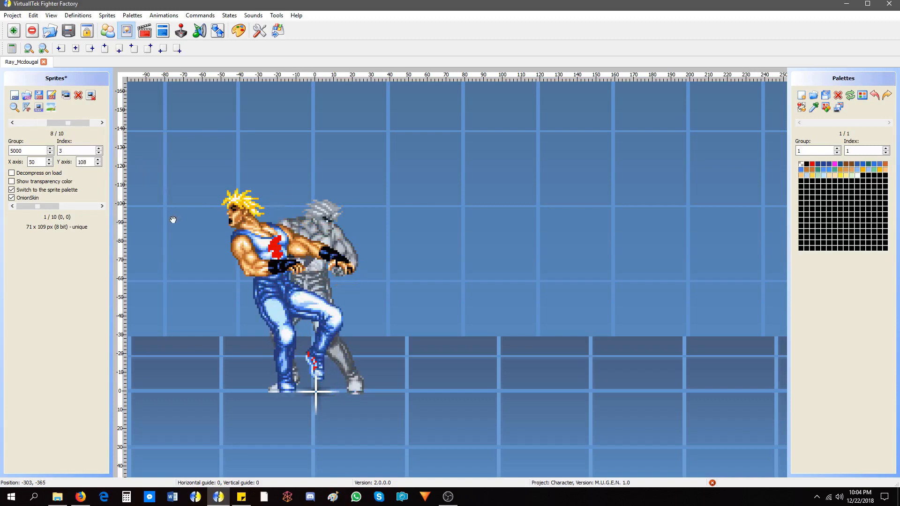
{"action": "key", "text": "Right"}
{"action": "key", "text": "Left"}
{"action": "key", "text": "Right"}
{"action": "key", "text": "Left"}
{"action": "key", "text": "Right"}
{"action": "key", "text": "Left"}
{"action": "key", "text": "Right"}
{"action": "key", "text": "Left"}
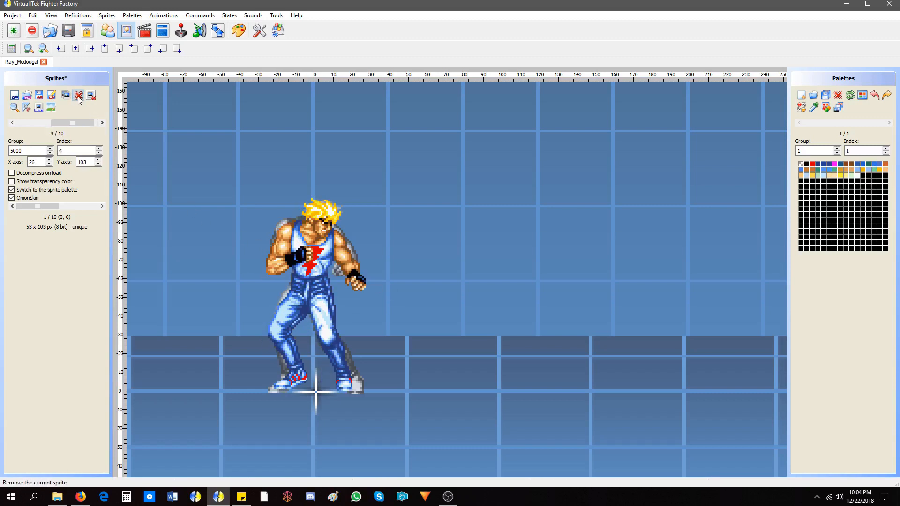
Try removing sprites 5000, 4 and 5000, 5, and undo both removals
{"action": "left_click", "coordinate": [78, 97]}
{"action": "left_click", "coordinate": [79, 97]}
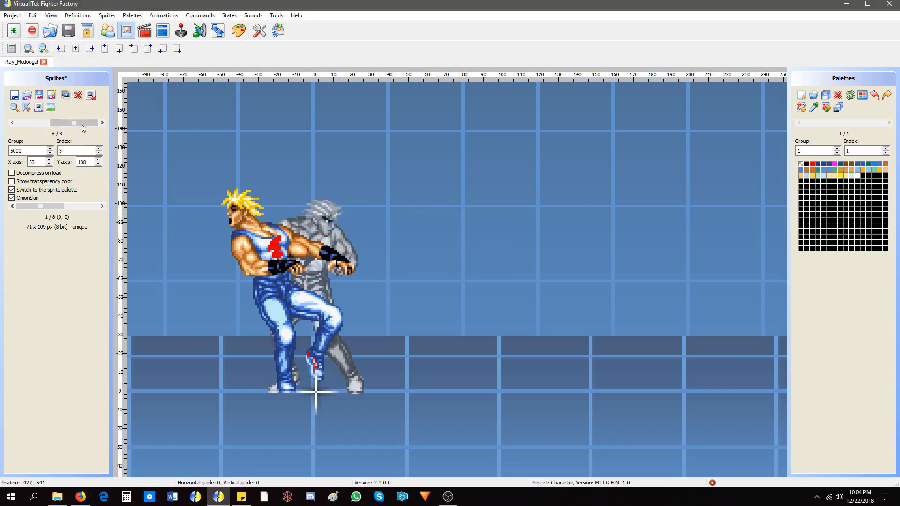
{"action": "key", "text": "ctrl+z"}
{"action": "key", "text": "ctrl+z"}
Renumber group 5000 indexes 1, 2 and 3 as 10, 20 and 21, and save the sprites
{"action": "scroll", "coordinate": [83, 123], "scroll_direction": "down", "scroll_amount": 1}
{"action": "scroll", "coordinate": [82, 123], "scroll_direction": "up", "scroll_amount": 5}
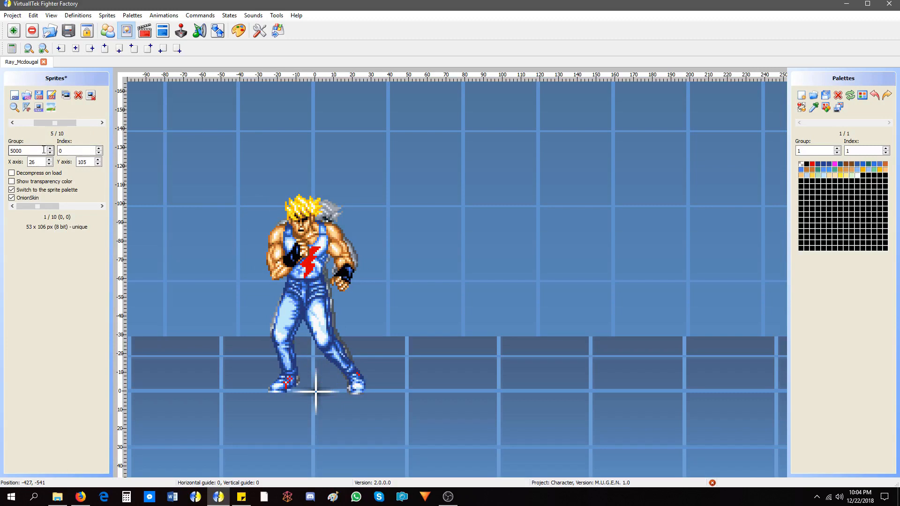
{"action": "left_click", "coordinate": [102, 122]}
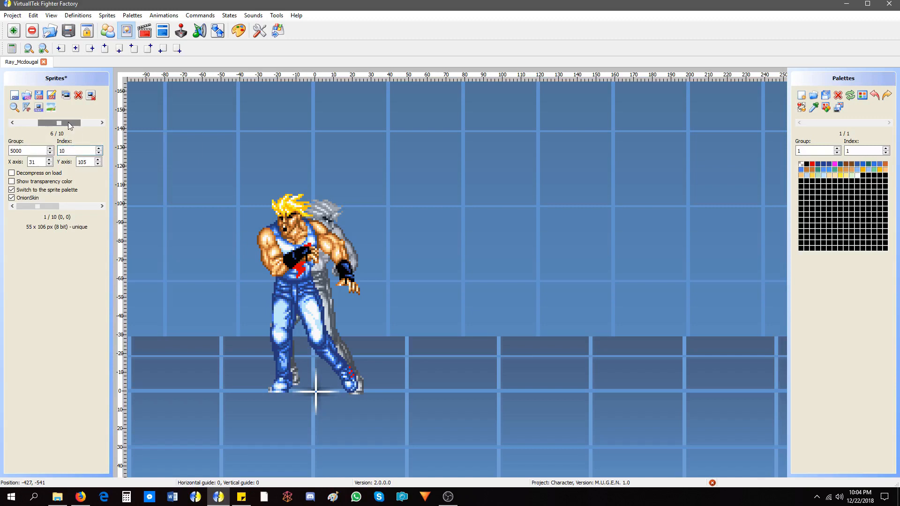
{"action": "scroll", "coordinate": [69, 121], "scroll_direction": "down", "scroll_amount": 1}
{"action": "left_click_drag", "start_coordinate": [70, 149], "coordinate": [49, 152]}
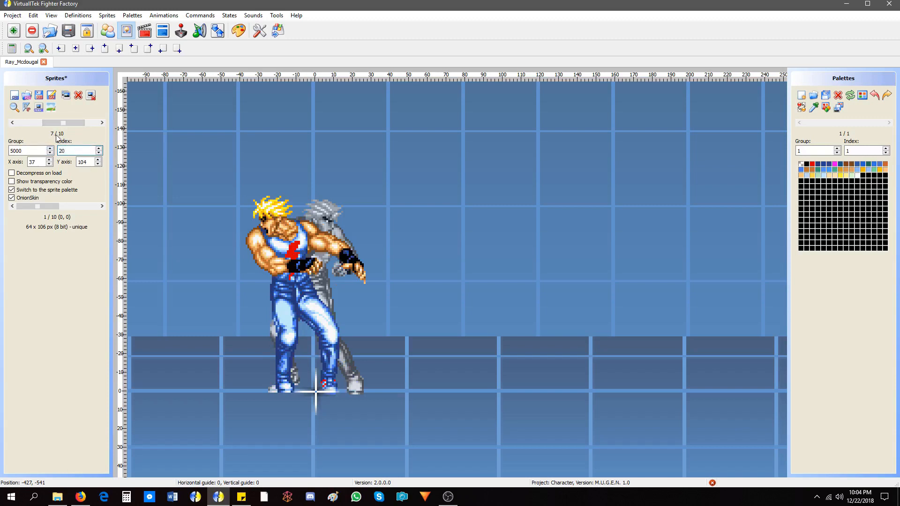
{"action": "left_click", "coordinate": [101, 123]}
{"action": "left_click", "coordinate": [72, 150]}
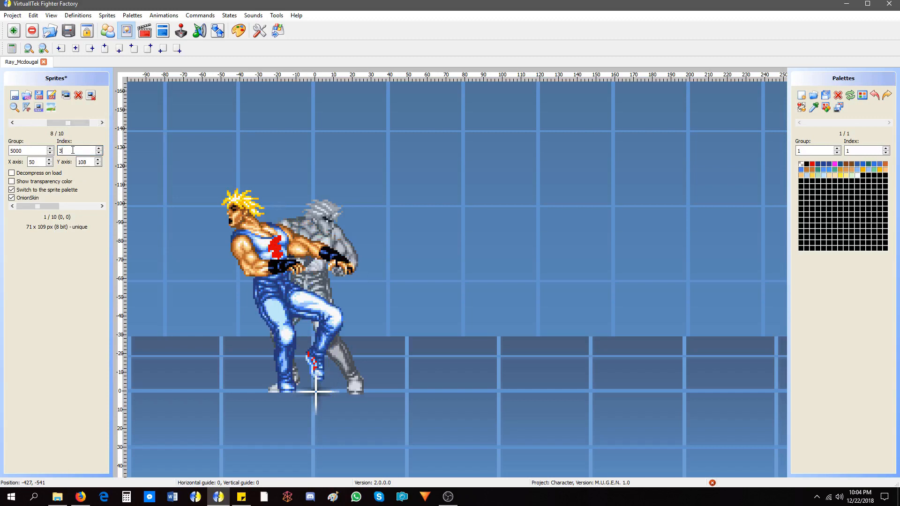
{"action": "left_click", "coordinate": [69, 31]}
Duplicate sprite 5000, 0 as sprite 5001, 0 and place its axis at the belly, X 20, Y 45
{"action": "left_click_drag", "start_coordinate": [74, 123], "coordinate": [55, 124]}
{"action": "left_click_drag", "start_coordinate": [594, 247], "coordinate": [643, 165]}
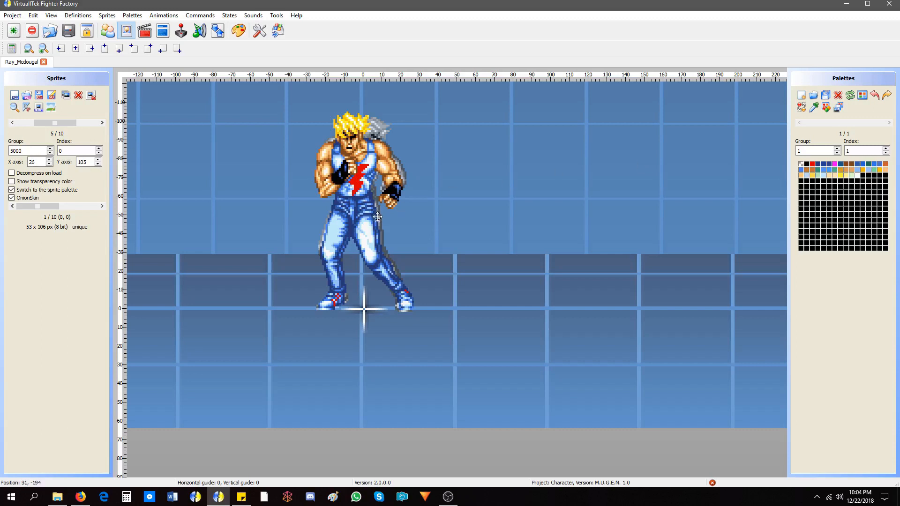
{"action": "left_click", "coordinate": [51, 107]}
{"action": "left_click", "coordinate": [50, 148]}
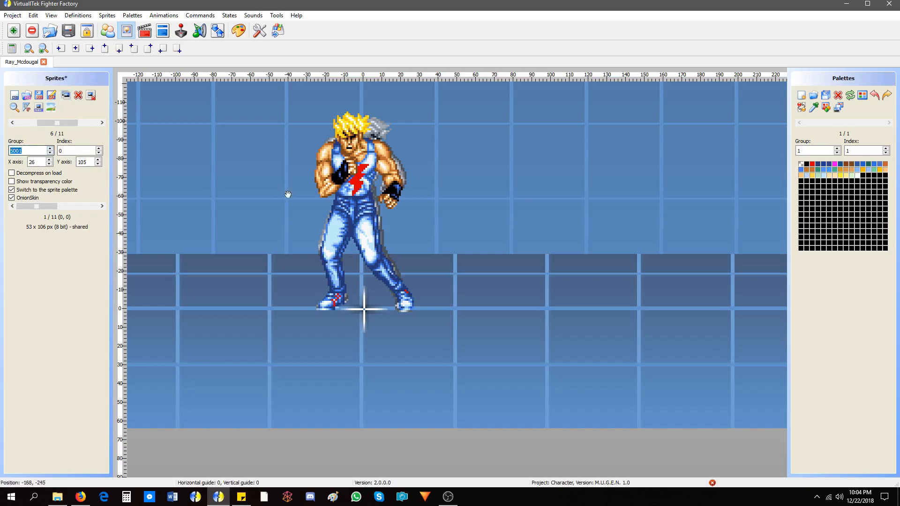
{"action": "left_click_drag", "start_coordinate": [369, 162], "coordinate": [383, 270]}
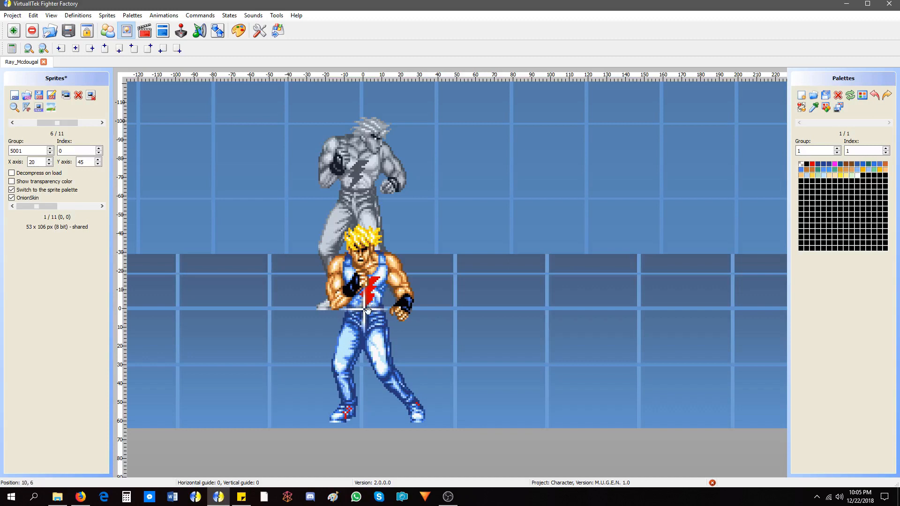
Duplicate sprite 5001, 0 as sprite 5002, 0 and place its axis at the head, X 18, Y 15
{"action": "left_click", "coordinate": [66, 95]}
{"action": "left_click", "coordinate": [50, 149]}
{"action": "left_click_drag", "start_coordinate": [375, 364], "coordinate": [380, 413]}
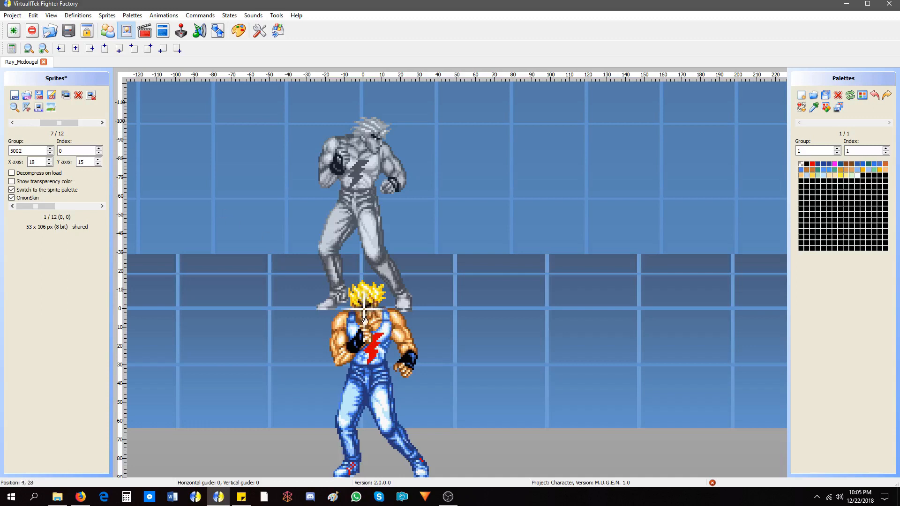
Duplicate sprite 5000, 10 as sprite 5001, 10 and place its axis at the belly
{"action": "left_click", "coordinate": [101, 122]}
{"action": "left_click", "coordinate": [50, 148]}
{"action": "left_click_drag", "start_coordinate": [370, 197], "coordinate": [388, 301]}
Duplicate sprite 5001, 10 as sprite 5002, 10 and place its axis at the head, X 16, Y 15
{"action": "left_click", "coordinate": [66, 95]}
{"action": "left_click", "coordinate": [50, 148]}
{"action": "left_click_drag", "start_coordinate": [378, 348], "coordinate": [382, 400]}
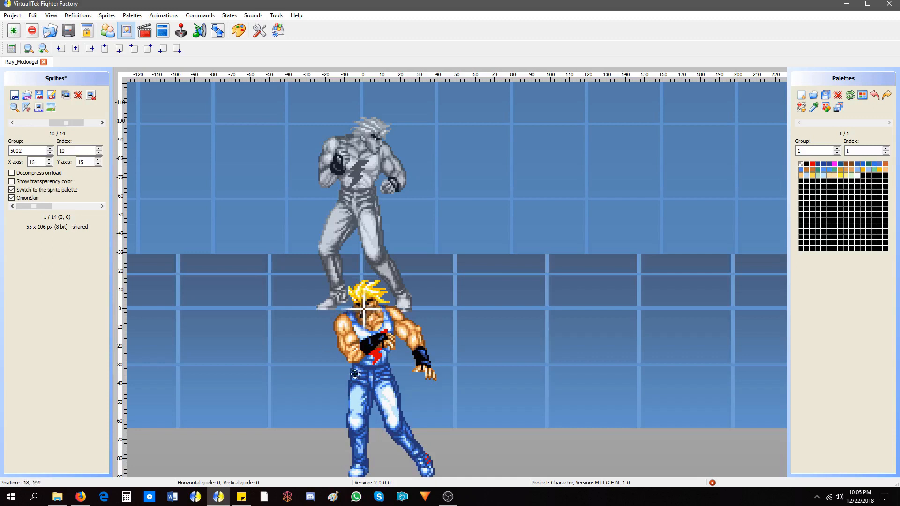
Duplicate sprite 5000, 20 as sprite 5001, 20 and place its axis at the belly, X 25, Y 45
{"action": "left_click", "coordinate": [101, 122]}
{"action": "left_click", "coordinate": [64, 96]}
{"action": "left_click", "coordinate": [51, 148]}
{"action": "left_click_drag", "start_coordinate": [376, 203], "coordinate": [399, 313]}
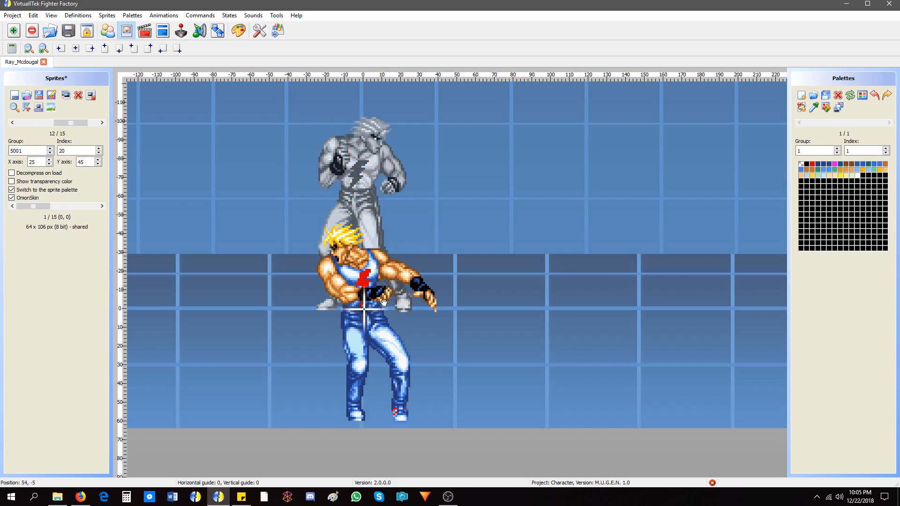
Duplicate sprite 5001, 20 as sprite 5002, 20 and place its axis at the head, X 13, Y 13
{"action": "left_click", "coordinate": [65, 95]}
{"action": "left_click", "coordinate": [50, 148]}
{"action": "left_click_drag", "start_coordinate": [381, 331], "coordinate": [405, 394]}
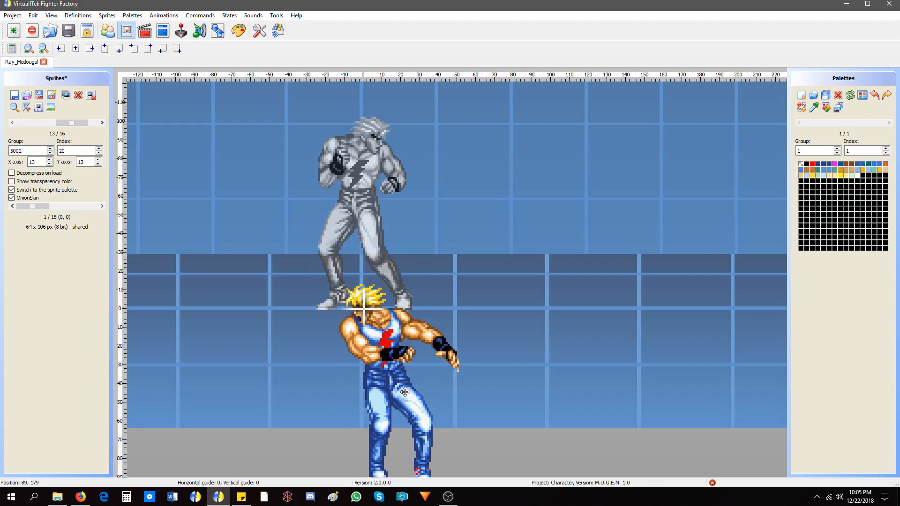
Look through the remaining group 5000 sprites and return to sprite 5000, 21
{"action": "left_click", "coordinate": [75, 124]}
{"action": "key", "text": "Right"}
{"action": "key", "text": "Right"}
{"action": "key", "text": "Left"}
{"action": "key", "text": "Left"}
{"action": "key", "text": "Right"}
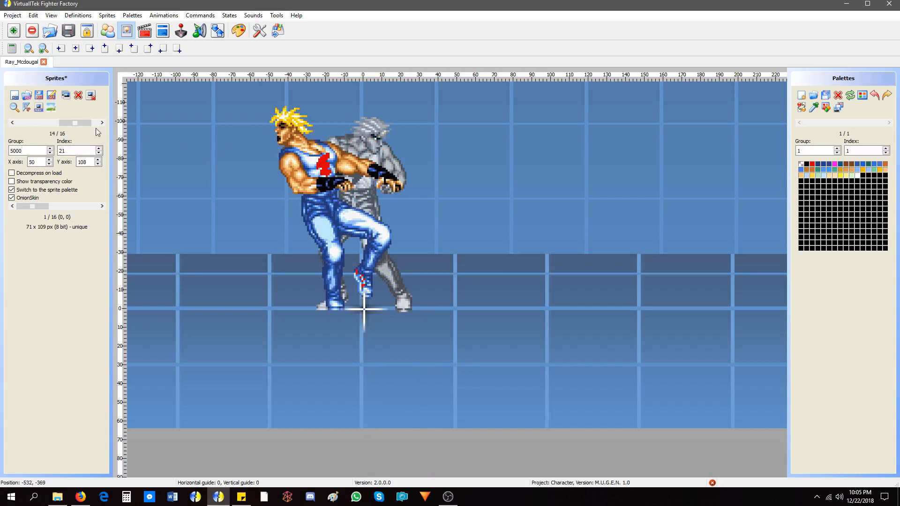
Compare the neighbouring hit sprites around 5002, 20 and 5000, 21 by stepping back and forth between them
{"action": "key", "text": "Left"}
{"action": "key", "text": "Right"}
{"action": "key", "text": "Left"}
{"action": "key", "text": "Left"}
{"action": "key", "text": "Left"}
{"action": "key", "text": "Right"}
{"action": "key", "text": "Left"}
{"action": "key", "text": "Right"}
{"action": "key", "text": "Left"}
{"action": "key", "text": "Right"}
{"action": "key", "text": "Right"}
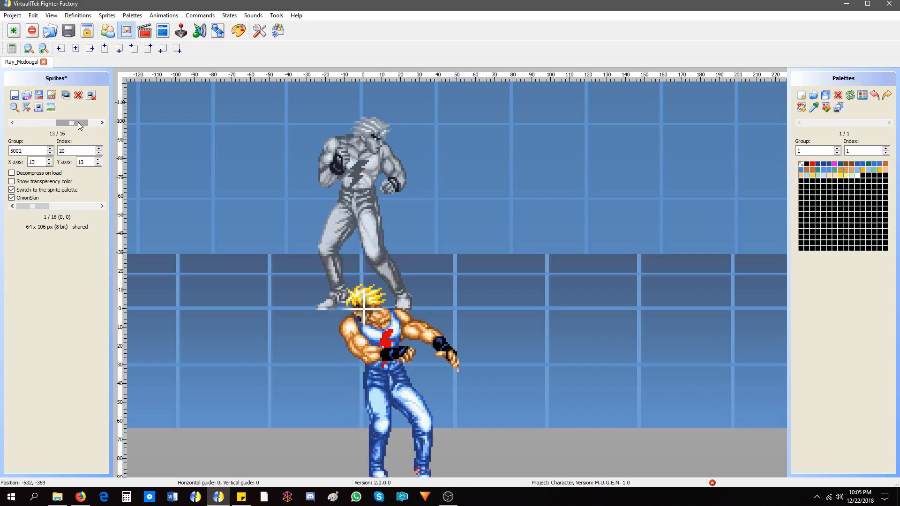
{"action": "key", "text": "Right"}
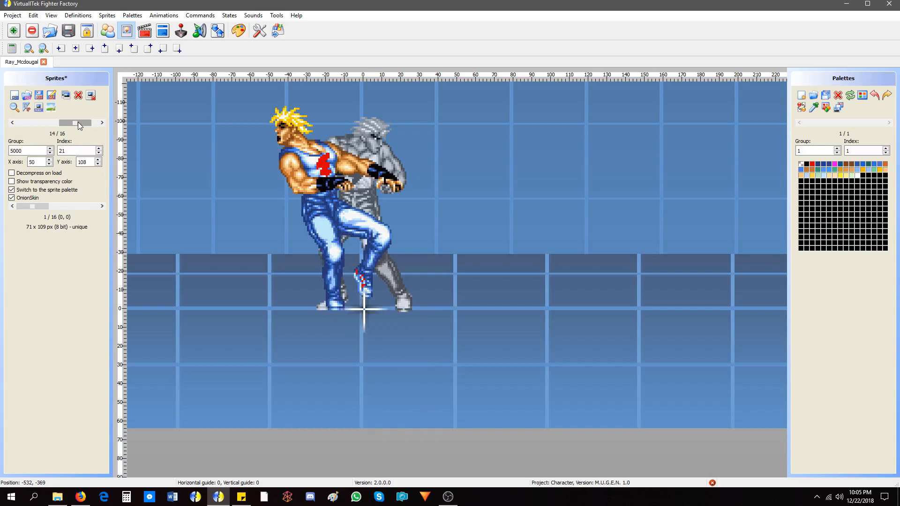
Sort all sprites by group and index in the organizer and save the sprite file
{"action": "left_click", "coordinate": [216, 37]}
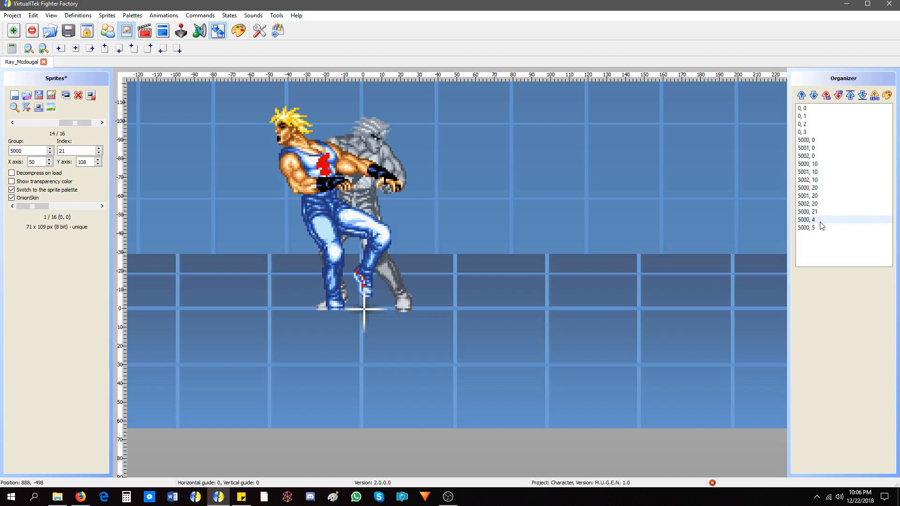
{"action": "left_click", "coordinate": [875, 96]}
{"action": "left_click", "coordinate": [51, 96]}
Look through the reordered sprite list to check the sequence of the group 5000 to 5002 hit sprites
{"action": "left_click_drag", "start_coordinate": [62, 125], "coordinate": [56, 125]}
{"action": "key", "text": "Right"}
{"action": "key", "text": "Right"}
{"action": "key", "text": "Right"}
{"action": "key", "text": "Right"}
{"action": "key", "text": "Right"}
{"action": "key", "text": "Right"}
{"action": "key", "text": "Right"}
{"action": "key", "text": "Right"}
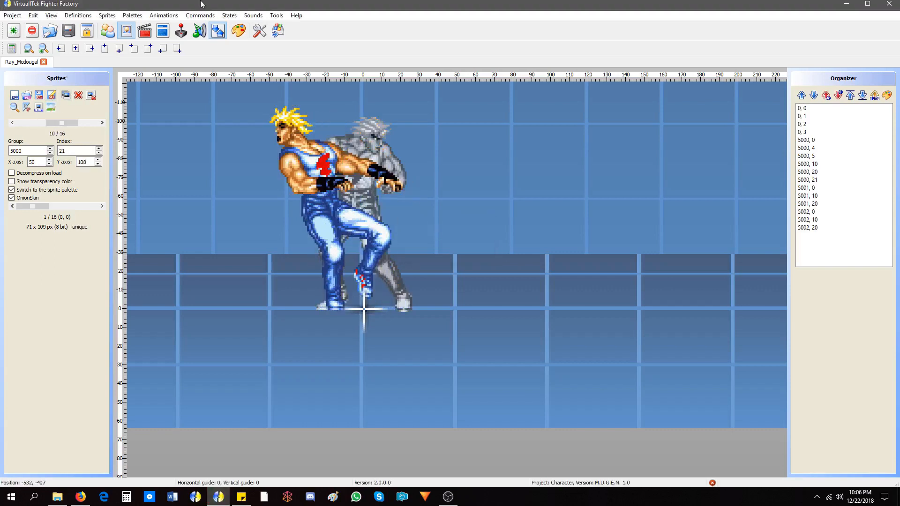
{"action": "key", "text": "Left"}
{"action": "key", "text": "Left"}
{"action": "key", "text": "Left"}
{"action": "key", "text": "Left"}
{"action": "key", "text": "Left"}
{"action": "key", "text": "Left"}
{"action": "key", "text": "Left"}
{"action": "key", "text": "Left"}
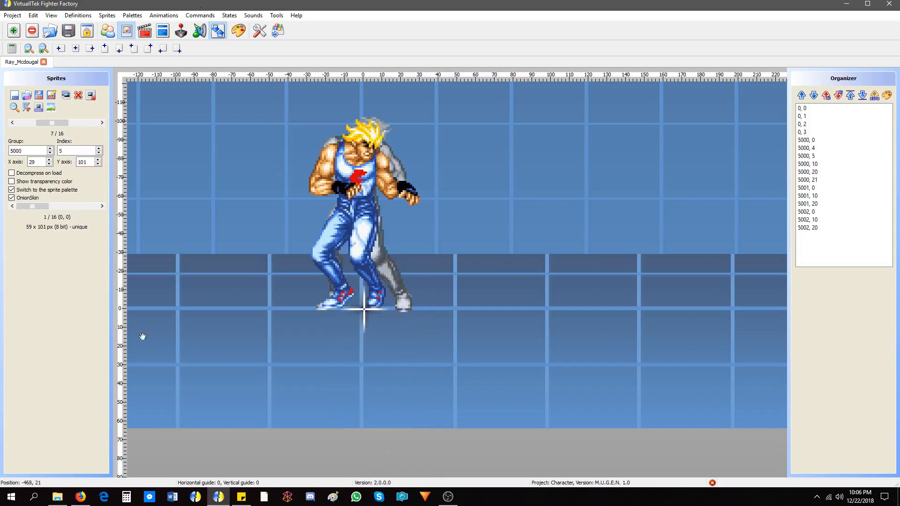
Switch to Firefox and examine the basic entries of the Character Reserved Action Numbers table, from standing to taunt
{"action": "left_click", "coordinate": [88, 491]}
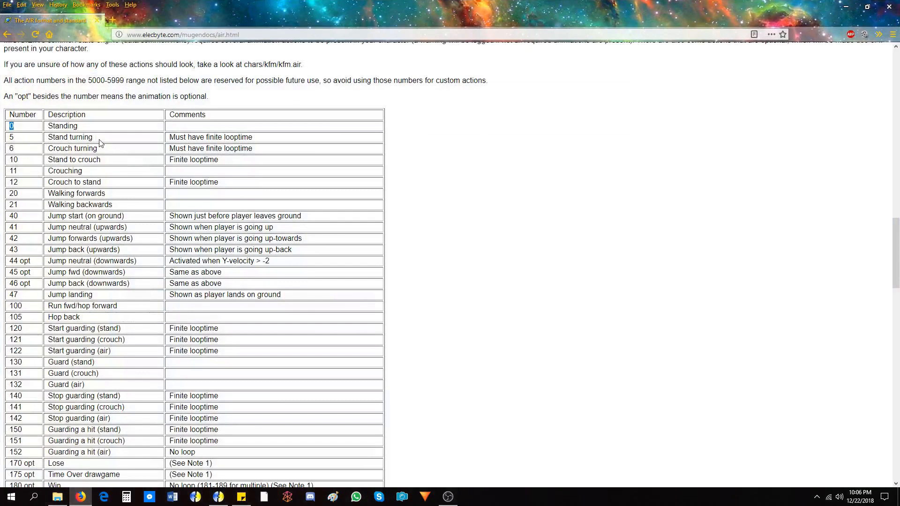
{"action": "scroll", "coordinate": [101, 144], "scroll_direction": "up", "scroll_amount": 3}
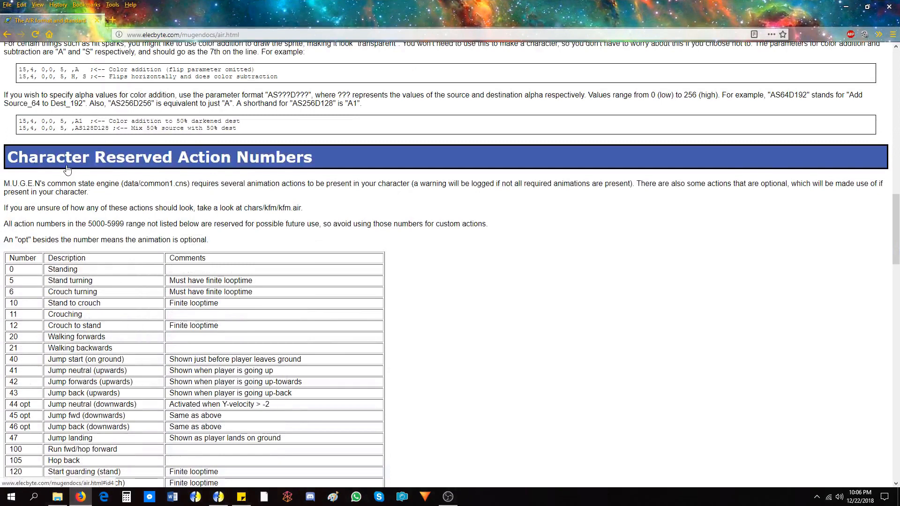
{"action": "scroll", "coordinate": [69, 162], "scroll_direction": "down", "scroll_amount": 2}
{"action": "left_click_drag", "start_coordinate": [34, 173], "coordinate": [280, 439]}
{"action": "scroll", "coordinate": [280, 450], "scroll_direction": "down", "scroll_amount": 2}
{"action": "scroll", "coordinate": [279, 439], "scroll_direction": "down", "scroll_amount": 3}
{"action": "left_click", "coordinate": [61, 238]}
{"action": "left_click_drag", "start_coordinate": [74, 244], "coordinate": [266, 424]}
{"action": "scroll", "coordinate": [272, 441], "scroll_direction": "down", "scroll_amount": 2}
{"action": "left_click", "coordinate": [262, 423]}
{"action": "scroll", "coordinate": [253, 403], "scroll_direction": "down", "scroll_amount": 2}
{"action": "scroll", "coordinate": [249, 390], "scroll_direction": "up", "scroll_amount": 5}
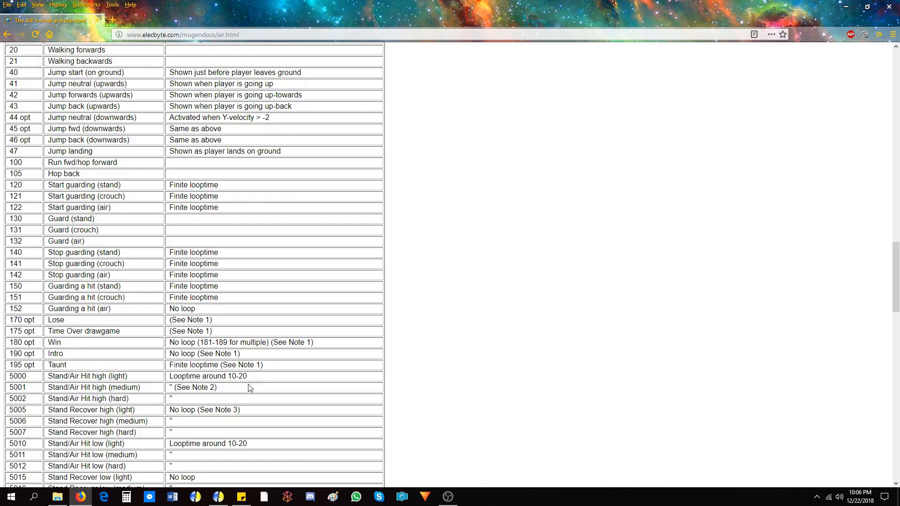
{"action": "scroll", "coordinate": [172, 347], "scroll_direction": "up", "scroll_amount": 2}
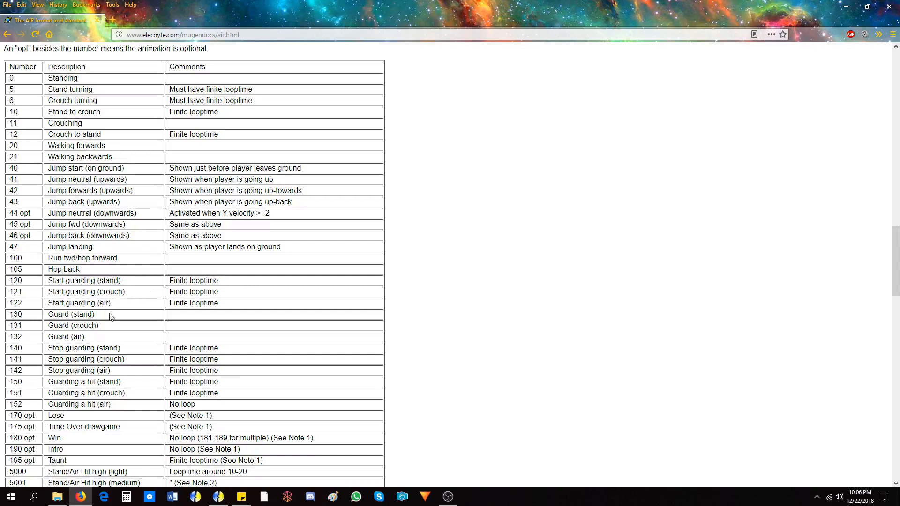
{"action": "scroll", "coordinate": [137, 392], "scroll_direction": "down", "scroll_amount": 1}
{"action": "scroll", "coordinate": [137, 393], "scroll_direction": "down", "scroll_amount": 2}
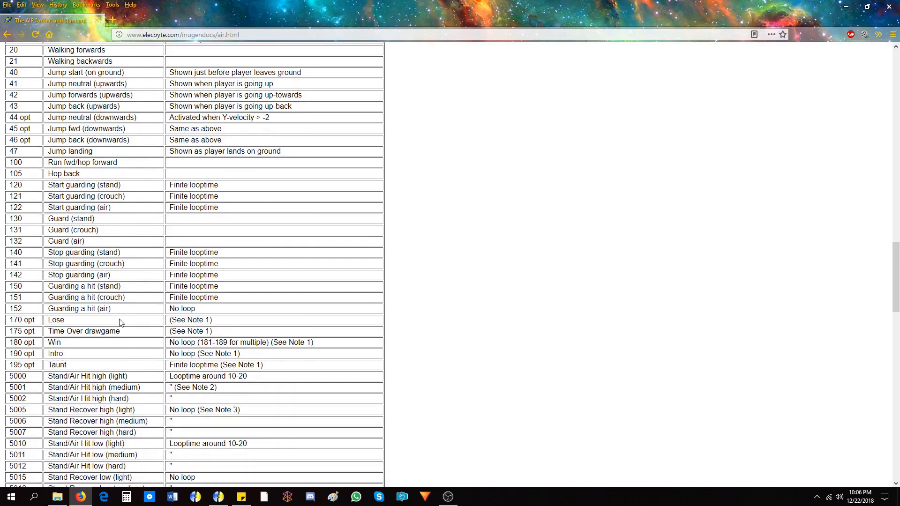
Examine the 5000-series hit and fall action numbers, including the optional Hit Up and Hit Up-Diagonal tables
{"action": "scroll", "coordinate": [141, 341], "scroll_direction": "down", "scroll_amount": 3}
{"action": "left_click_drag", "start_coordinate": [80, 244], "coordinate": [238, 457]}
{"action": "scroll", "coordinate": [238, 448], "scroll_direction": "down", "scroll_amount": 4}
{"action": "scroll", "coordinate": [78, 290], "scroll_direction": "down", "scroll_amount": 2}
{"action": "left_click_drag", "start_coordinate": [60, 183], "coordinate": [240, 363]}
{"action": "left_click", "coordinate": [241, 369]}
{"action": "scroll", "coordinate": [242, 377], "scroll_direction": "down", "scroll_amount": 2}
{"action": "scroll", "coordinate": [243, 381], "scroll_direction": "down", "scroll_amount": 2}
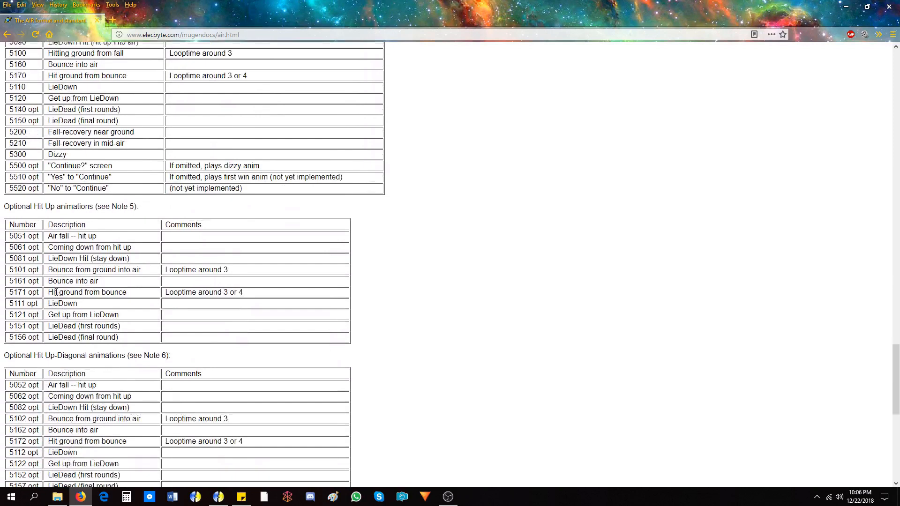
{"action": "left_click_drag", "start_coordinate": [47, 218], "coordinate": [205, 345]}
{"action": "scroll", "coordinate": [82, 233], "scroll_direction": "down", "scroll_amount": 3}
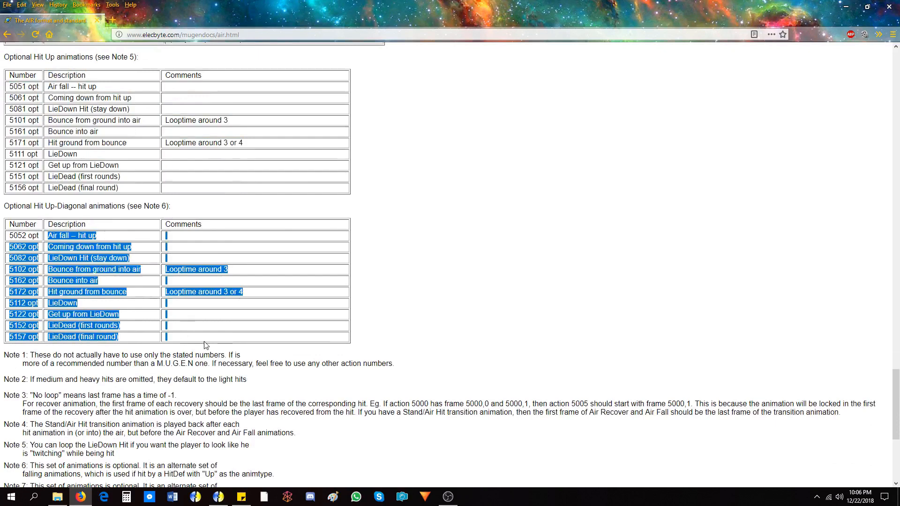
{"action": "left_click", "coordinate": [205, 345]}
{"action": "scroll", "coordinate": [205, 346], "scroll_direction": "down", "scroll_amount": 5}
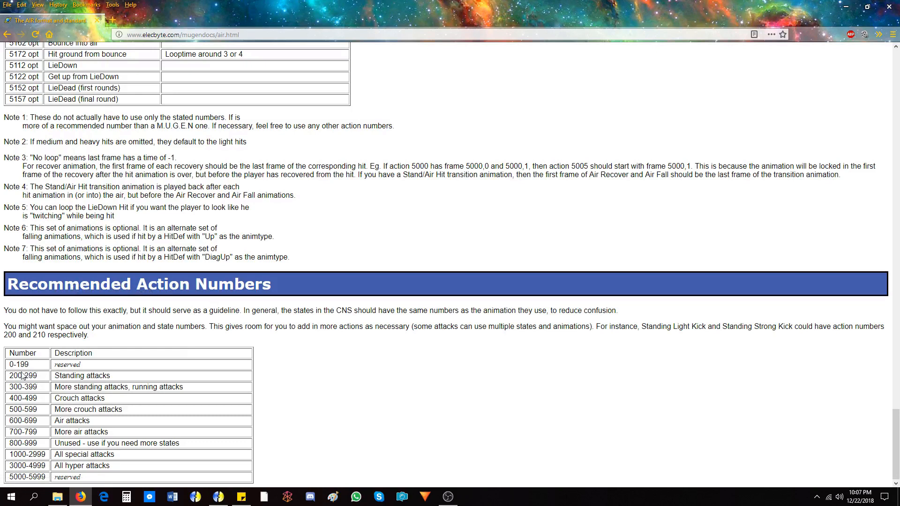
Read the Recommended Action Numbers table for attack, special, hyper and reserved ranges, and return to the reserved actions table
{"action": "left_click_drag", "start_coordinate": [8, 380], "coordinate": [117, 386]}
{"action": "left_click_drag", "start_coordinate": [9, 387], "coordinate": [177, 386]}
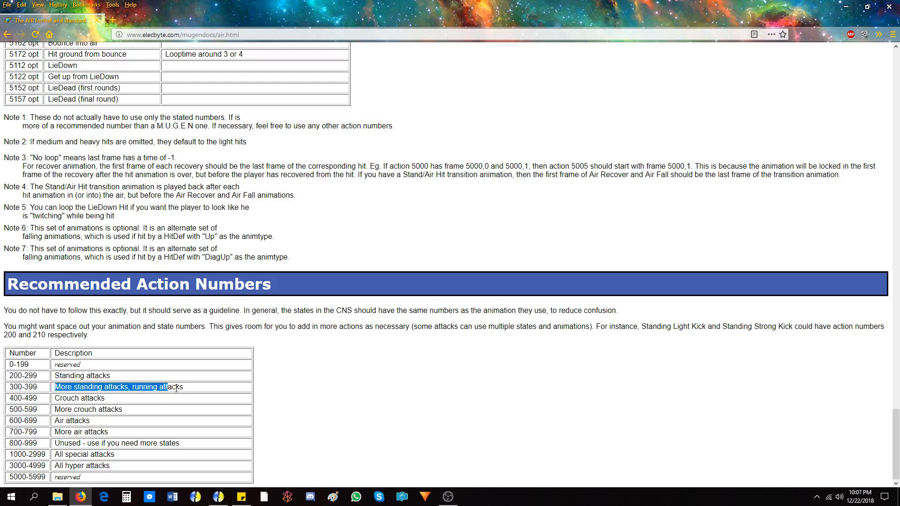
{"action": "left_click", "coordinate": [175, 397]}
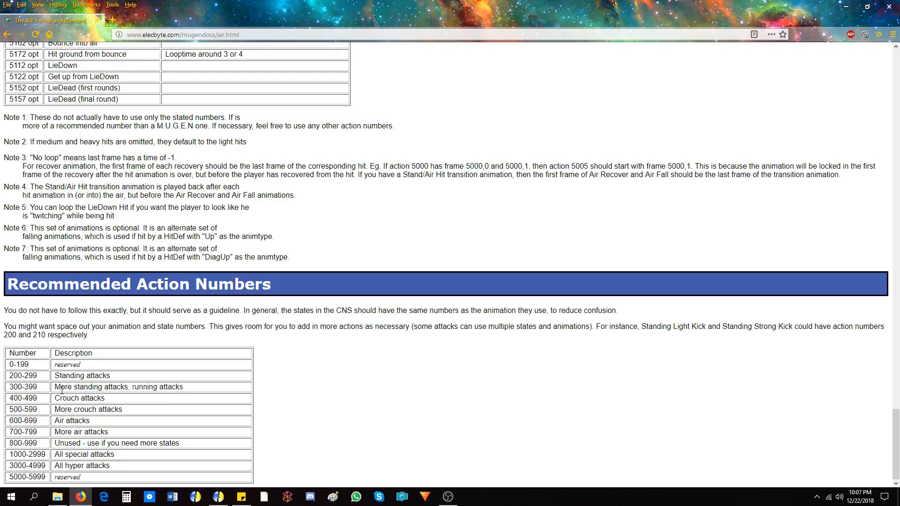
{"action": "left_click_drag", "start_coordinate": [59, 376], "coordinate": [142, 469]}
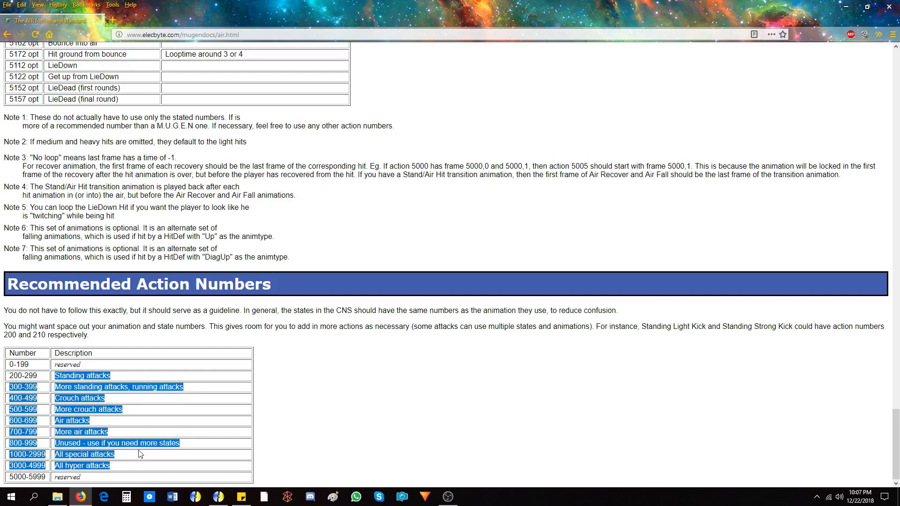
{"action": "left_click", "coordinate": [109, 411]}
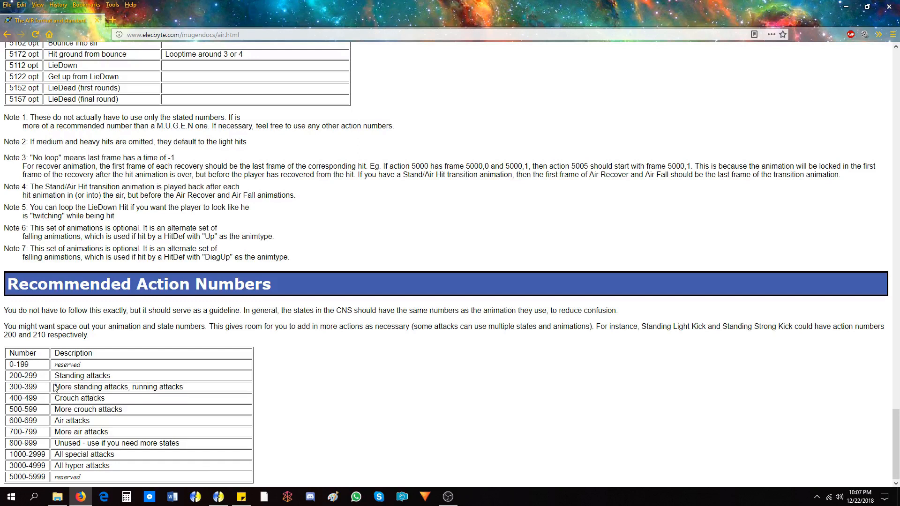
{"action": "left_click_drag", "start_coordinate": [9, 477], "coordinate": [96, 482]}
{"action": "left_click_drag", "start_coordinate": [11, 364], "coordinate": [39, 378]}
{"action": "left_click_drag", "start_coordinate": [54, 466], "coordinate": [119, 469]}
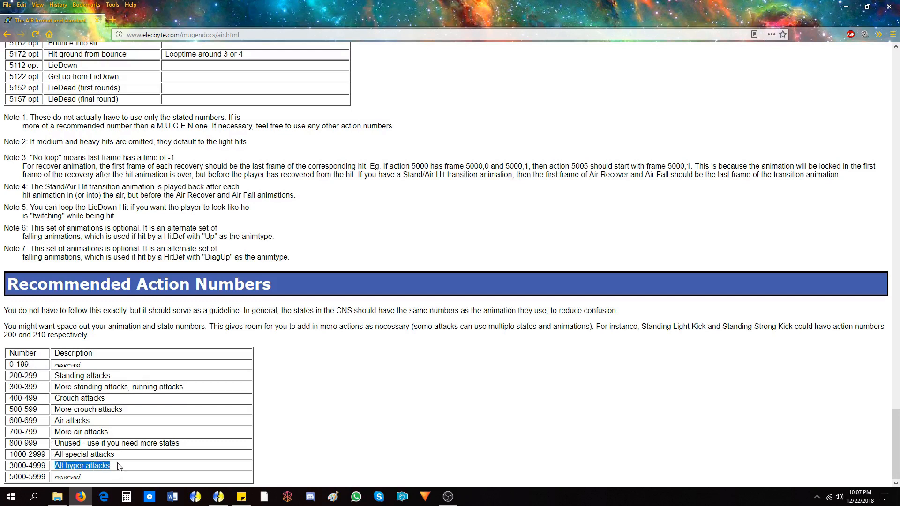
{"action": "left_click_drag", "start_coordinate": [46, 479], "coordinate": [20, 478]}
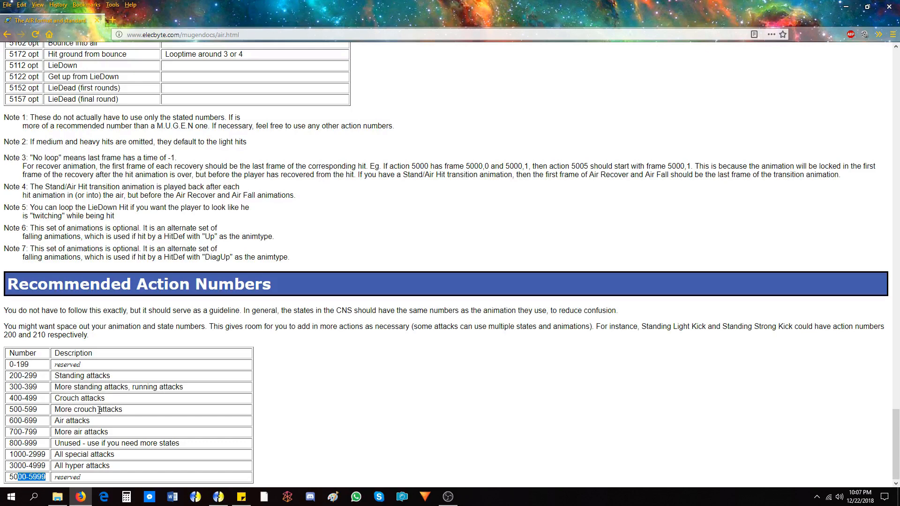
{"action": "scroll", "coordinate": [135, 340], "scroll_direction": "up", "scroll_amount": 20}
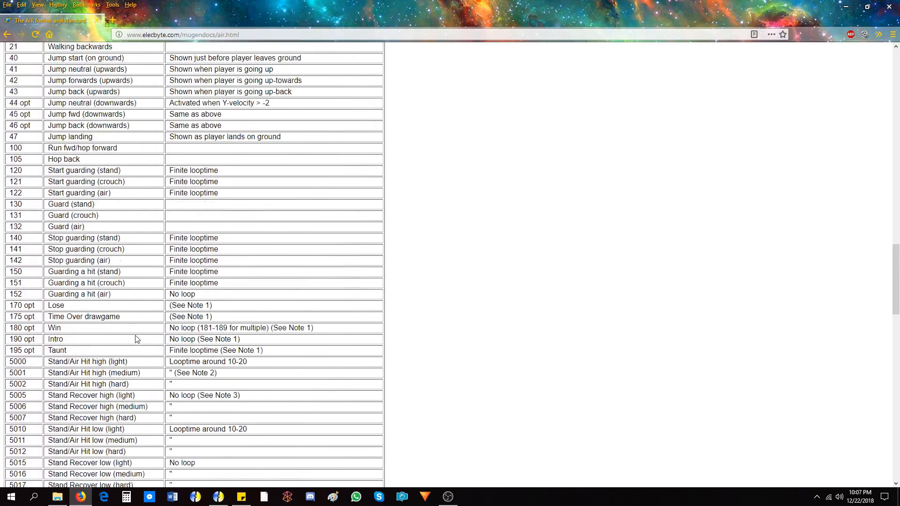
{"action": "scroll", "coordinate": [136, 338], "scroll_direction": "up", "scroll_amount": 2}
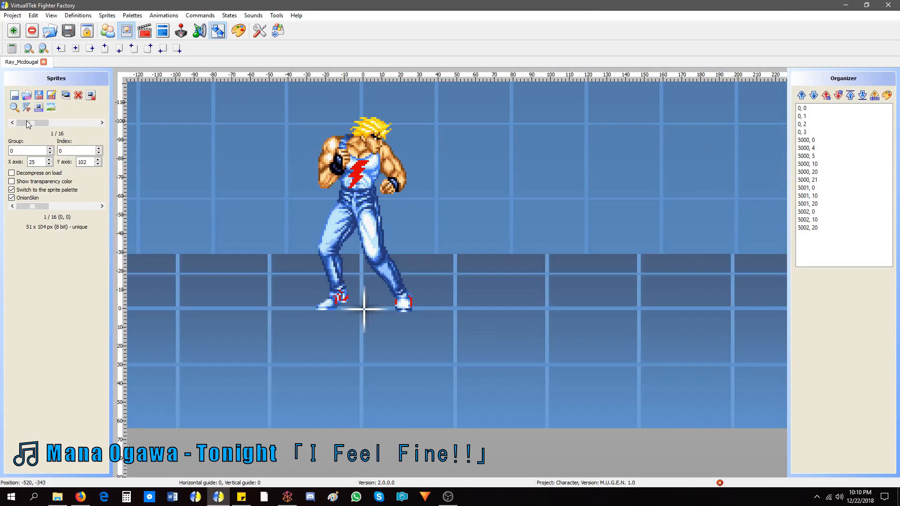
Import the standing and crouching turn sprites from the Ray Sprites folder as groups 5 and 6
{"action": "left_click", "coordinate": [27, 95]}
{"action": "double_click", "coordinate": [162, 147]}
{"action": "left_click", "coordinate": [102, 123]}
{"action": "left_click", "coordinate": [27, 95]}
{"action": "scroll", "coordinate": [277, 149], "scroll_direction": "down", "scroll_amount": 7}
{"action": "left_click_drag", "start_coordinate": [238, 164], "coordinate": [101, 131]}
{"action": "left_click", "coordinate": [369, 249]}
{"action": "left_click", "coordinate": [12, 123]}
{"action": "left_click", "coordinate": [12, 123]}
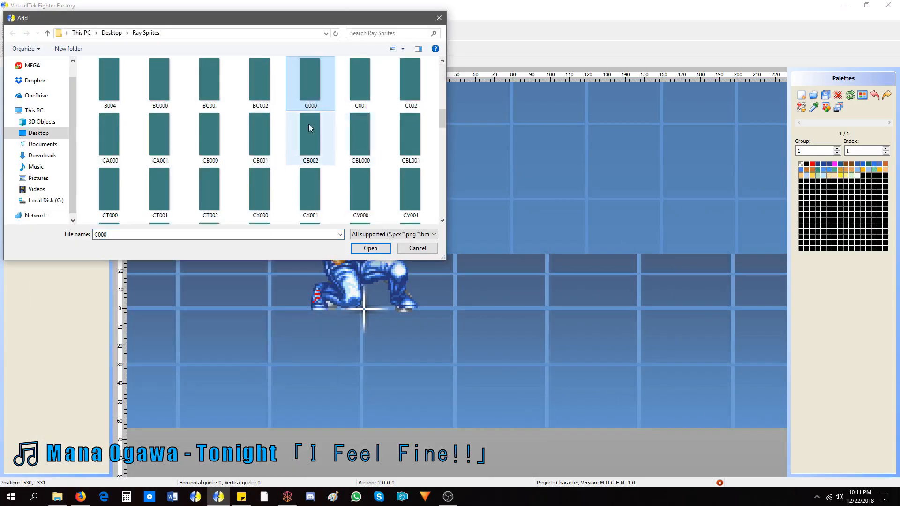
Import the crouching sprites from the Ray Sprites folder, number them as groups 10 and 11 and adjust their alignment
{"action": "double_click", "coordinate": [308, 123]}
{"action": "type", "text": "10"}
{"action": "left_click", "coordinate": [481, 209]}
{"action": "left_click", "coordinate": [455, 320]}
{"action": "scroll", "coordinate": [61, 123], "scroll_direction": "down", "scroll_amount": 1}
{"action": "scroll", "coordinate": [62, 123], "scroll_direction": "down", "scroll_amount": 1}
{"action": "double_click", "coordinate": [27, 151]}
{"action": "type", "text": "11"}
{"action": "left_click_drag", "start_coordinate": [352, 244], "coordinate": [359, 244]}
{"action": "scroll", "coordinate": [62, 123], "scroll_direction": "up", "scroll_amount": 2}
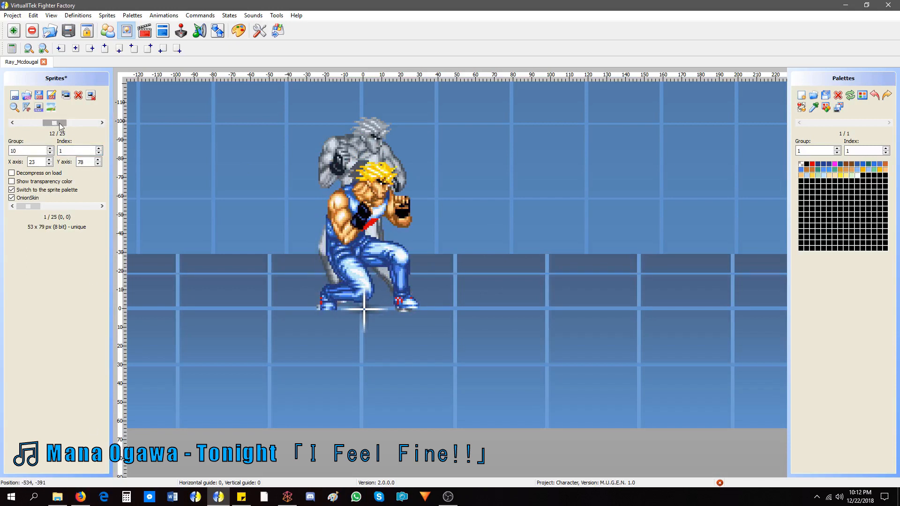
Set the onion skin to sprite 11, 0 and check the crouching sprites against it
{"action": "scroll", "coordinate": [61, 122], "scroll_direction": "down", "scroll_amount": 2}
{"action": "left_click_drag", "start_coordinate": [27, 206], "coordinate": [57, 206]}
{"action": "scroll", "coordinate": [57, 123], "scroll_direction": "up", "scroll_amount": 3}
{"action": "scroll", "coordinate": [50, 123], "scroll_direction": "up", "scroll_amount": 2}
{"action": "left_click", "coordinate": [101, 123]}
Import the six walking-forward sprites from the Ray Sprites folder as group 20
{"action": "left_click", "coordinate": [15, 95]}
{"action": "scroll", "coordinate": [186, 126], "scroll_direction": "down", "scroll_amount": 20}
{"action": "left_click", "coordinate": [160, 84]}
{"action": "left_click", "coordinate": [411, 85], "text": "shift"}
{"action": "left_click", "coordinate": [370, 249]}
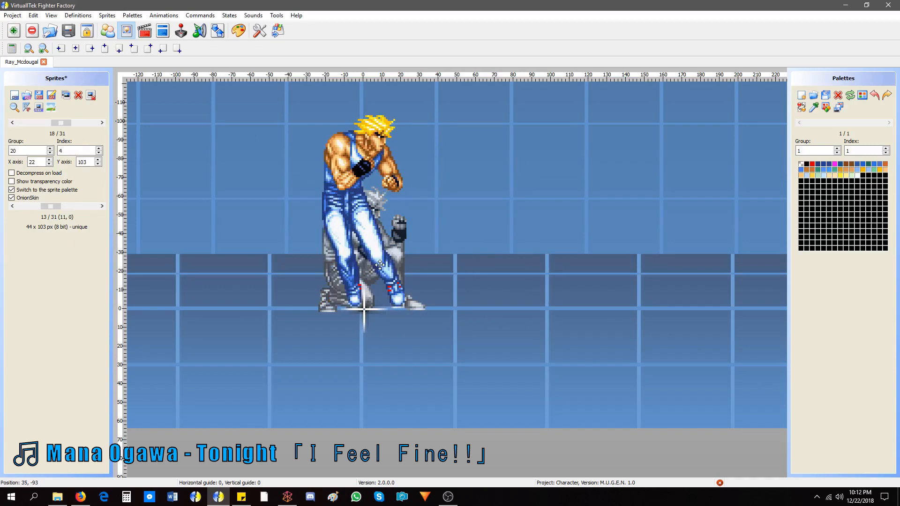
{"action": "scroll", "coordinate": [58, 123], "scroll_direction": "down", "scroll_amount": 3}
{"action": "scroll", "coordinate": [58, 123], "scroll_direction": "up", "scroll_amount": 2}
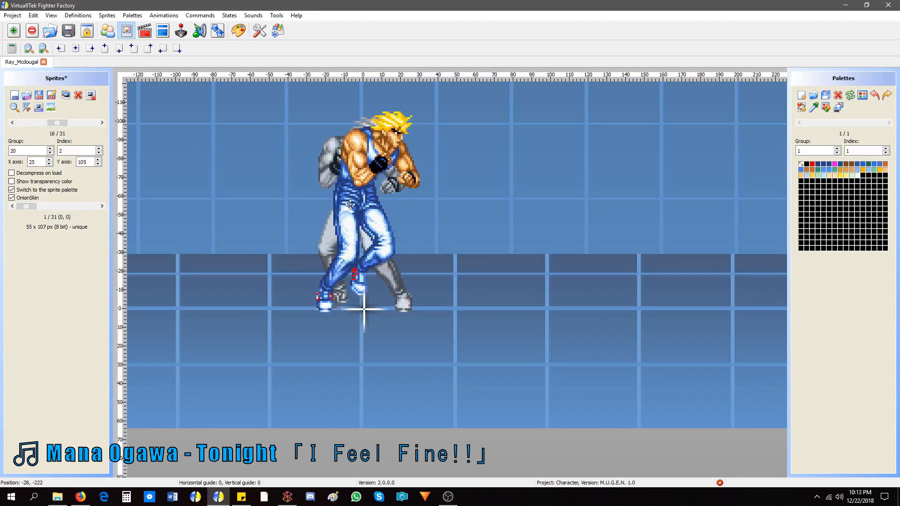
Align the walking sprites with the onion-skinned standing sprite
{"action": "scroll", "coordinate": [66, 126], "scroll_direction": "down", "scroll_amount": 1}
{"action": "scroll", "coordinate": [66, 126], "scroll_direction": "down", "scroll_amount": 2}
{"action": "scroll", "coordinate": [66, 126], "scroll_direction": "up", "scroll_amount": 1}
{"action": "scroll", "coordinate": [63, 125], "scroll_direction": "down", "scroll_amount": 2}
{"action": "scroll", "coordinate": [63, 126], "scroll_direction": "up", "scroll_amount": 1}
{"action": "left_click_drag", "start_coordinate": [371, 199], "coordinate": [370, 208]}
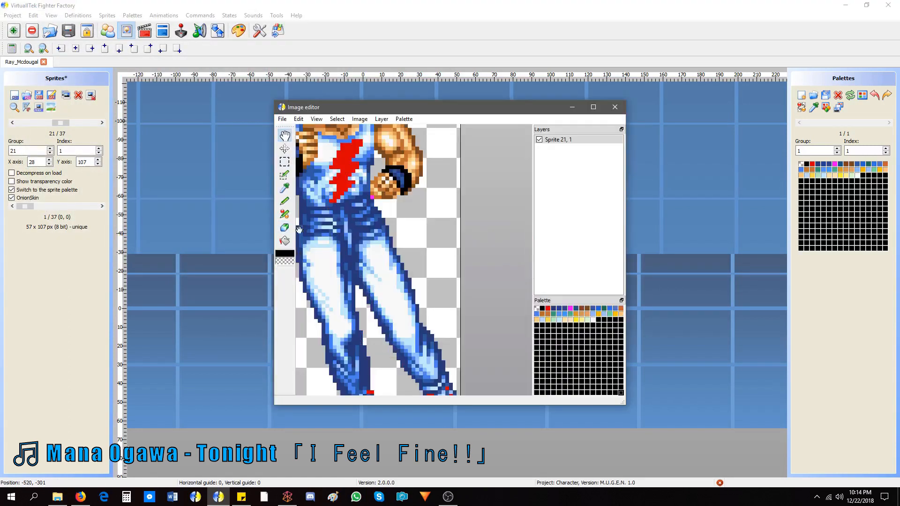
Clean up stray pixels on sprite 21, 1 with the Eraser and close the image editor
{"action": "left_click", "coordinate": [284, 228]}
{"action": "left_click", "coordinate": [615, 107]}
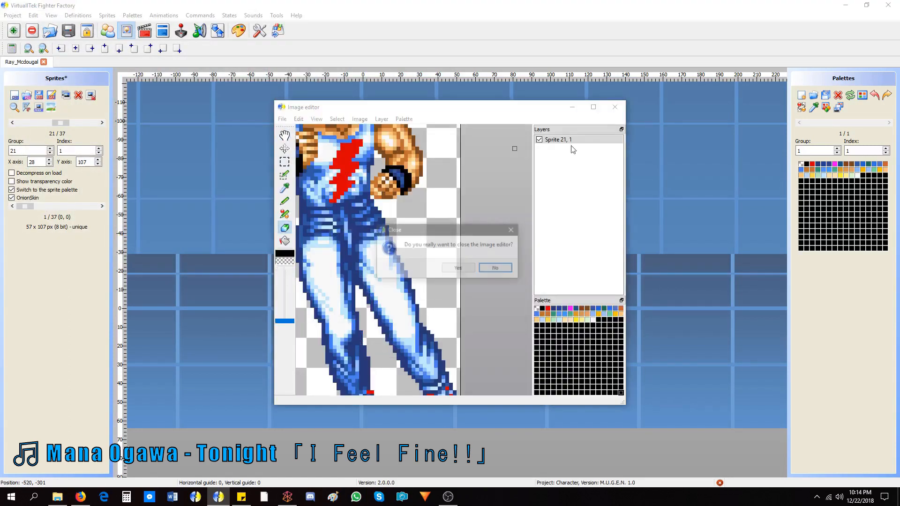
{"action": "left_click", "coordinate": [457, 267]}
Reposition the walking-backward sprites of group 21 to line up with the onion-skinned standing sprite
{"action": "scroll", "coordinate": [62, 124], "scroll_direction": "up", "scroll_amount": 1}
{"action": "scroll", "coordinate": [63, 123], "scroll_direction": "down", "scroll_amount": 1}
{"action": "left_click_drag", "start_coordinate": [349, 197], "coordinate": [338, 199]}
{"action": "scroll", "coordinate": [63, 124], "scroll_direction": "down", "scroll_amount": 4}
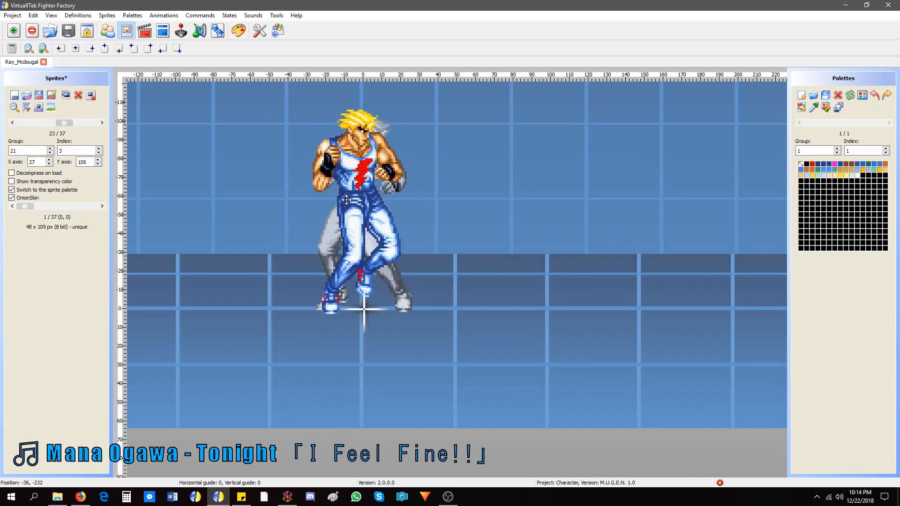
{"action": "scroll", "coordinate": [62, 124], "scroll_direction": "up", "scroll_amount": 3}
{"action": "scroll", "coordinate": [63, 124], "scroll_direction": "down", "scroll_amount": 2}
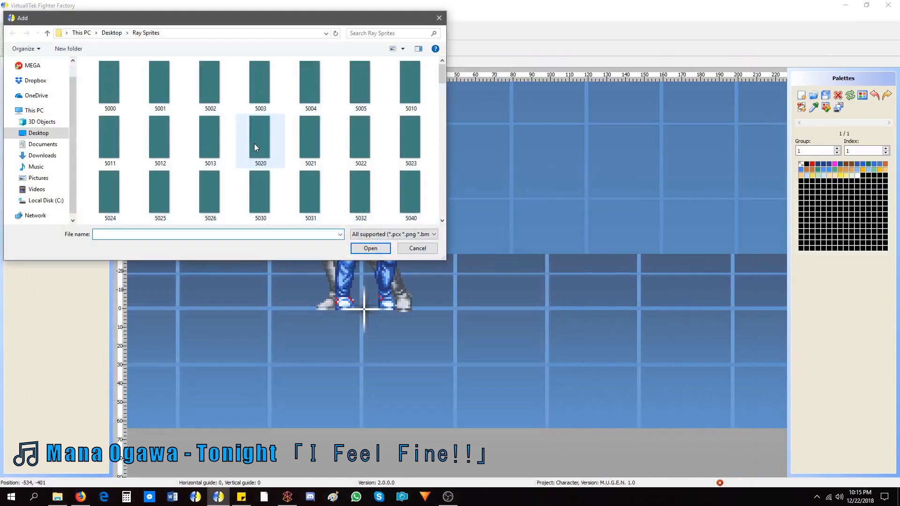
Import sprite 5020 and one further frame from the Ray Sprites folder for the group 40 jump sprites
{"action": "double_click", "coordinate": [254, 144]}
{"action": "left_click", "coordinate": [455, 319]}
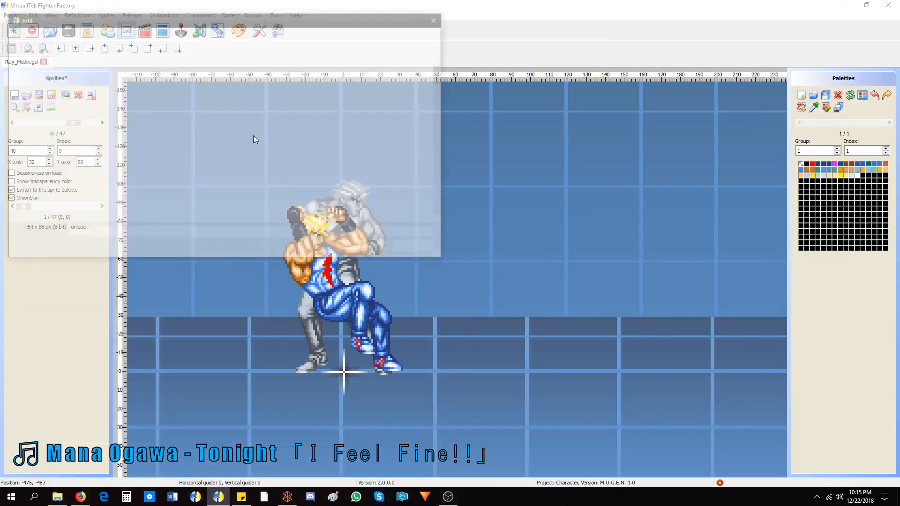
{"action": "double_click", "coordinate": [301, 185]}
{"action": "left_click", "coordinate": [433, 265]}
{"action": "left_click", "coordinate": [12, 123]}
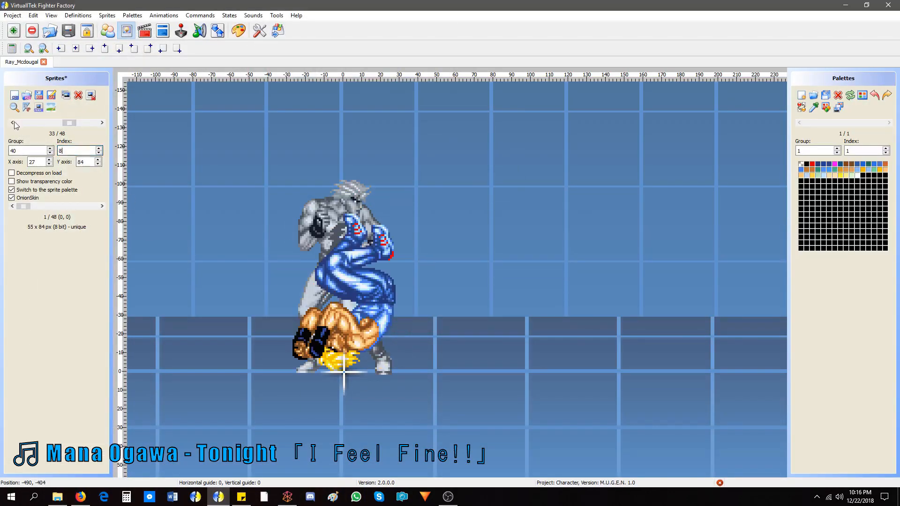
Show the organizer and review the order and positions of the group 40 jump sprites
{"action": "left_click", "coordinate": [217, 31]}
{"action": "left_click", "coordinate": [102, 123]}
{"action": "left_click", "coordinate": [102, 123]}
{"action": "left_click", "coordinate": [102, 123]}
{"action": "mouse_move", "coordinate": [345, 235]}
{"action": "left_mouse_down"}
{"action": "mouse_move", "coordinate": [353, 227]}
{"action": "mouse_move", "coordinate": [332, 244]}
{"action": "left_mouse_up"}
{"action": "left_click", "coordinate": [12, 123]}
{"action": "left_click", "coordinate": [102, 123]}
{"action": "left_click", "coordinate": [102, 123]}
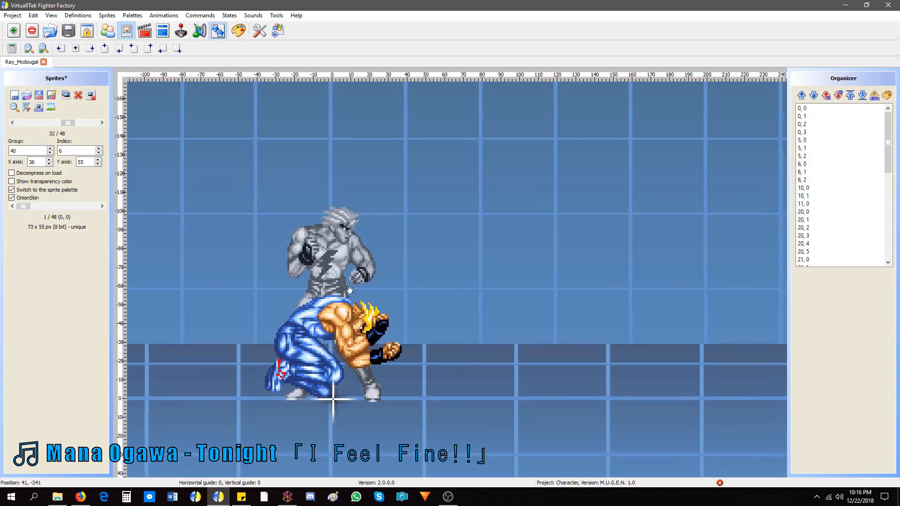
{"action": "scroll", "coordinate": [75, 125], "scroll_direction": "up", "scroll_amount": 4}
{"action": "scroll", "coordinate": [75, 128], "scroll_direction": "up", "scroll_amount": 2}
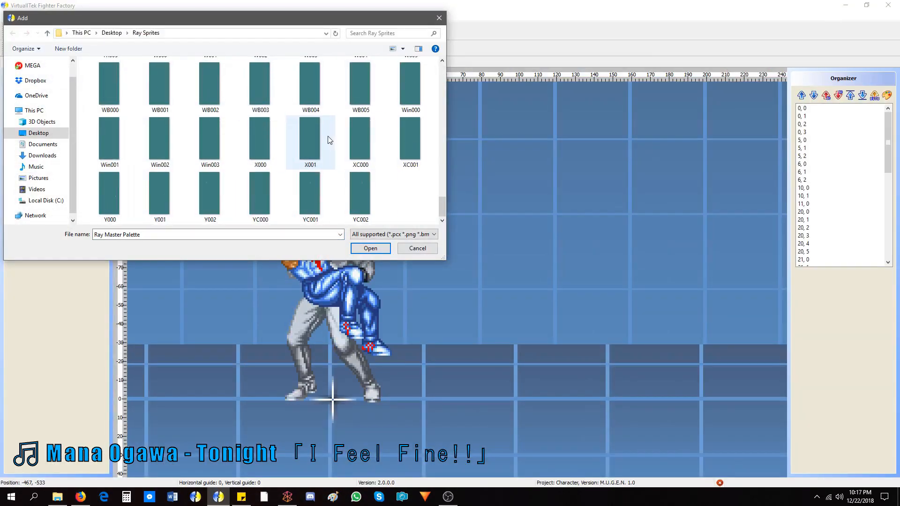
Preview the sprite images around CBL001 in the Ray Sprites folder to identify the guarding frames
{"action": "scroll", "coordinate": [346, 173], "scroll_direction": "up", "scroll_amount": 15}
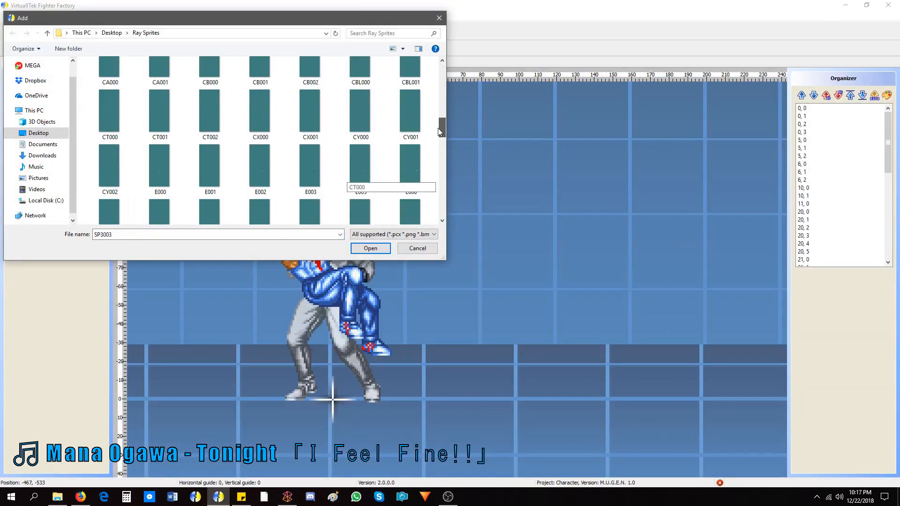
{"action": "scroll", "coordinate": [346, 173], "scroll_direction": "down", "scroll_amount": 2}
{"action": "right_click", "coordinate": [276, 100]}
{"action": "left_click", "coordinate": [407, 297]}
{"action": "key", "text": "Right"}
{"action": "key", "text": "Right"}
{"action": "key", "text": "Right"}
{"action": "key", "text": "Right"}
{"action": "key", "text": "Right"}
{"action": "key", "text": "Right"}
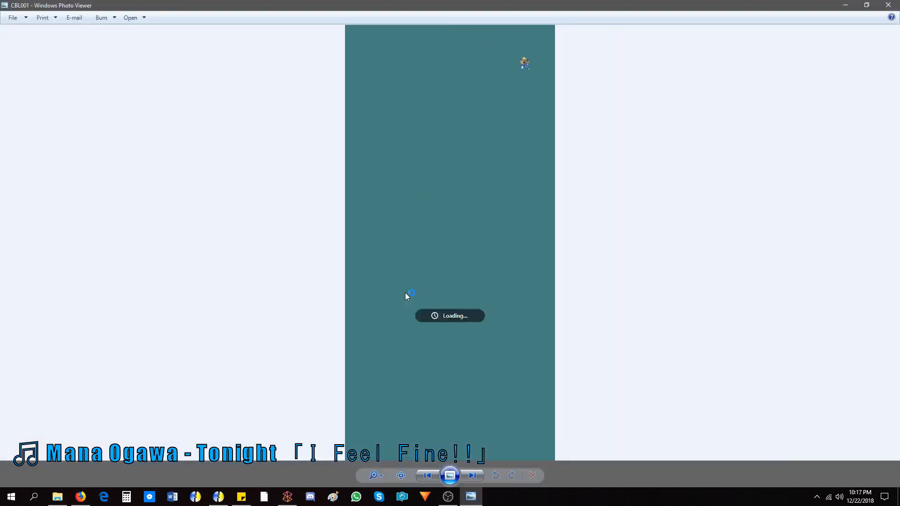
{"action": "left_click", "coordinate": [889, 5]}
Import the standing guard frame as group 120 with its axis at the bottom centre
{"action": "scroll", "coordinate": [306, 178], "scroll_direction": "down", "scroll_amount": 6}
{"action": "left_click", "coordinate": [201, 148]}
{"action": "left_click", "coordinate": [370, 249]}
{"action": "type", "text": "120"}
{"action": "left_click", "coordinate": [481, 208]}
{"action": "left_click", "coordinate": [456, 320]}
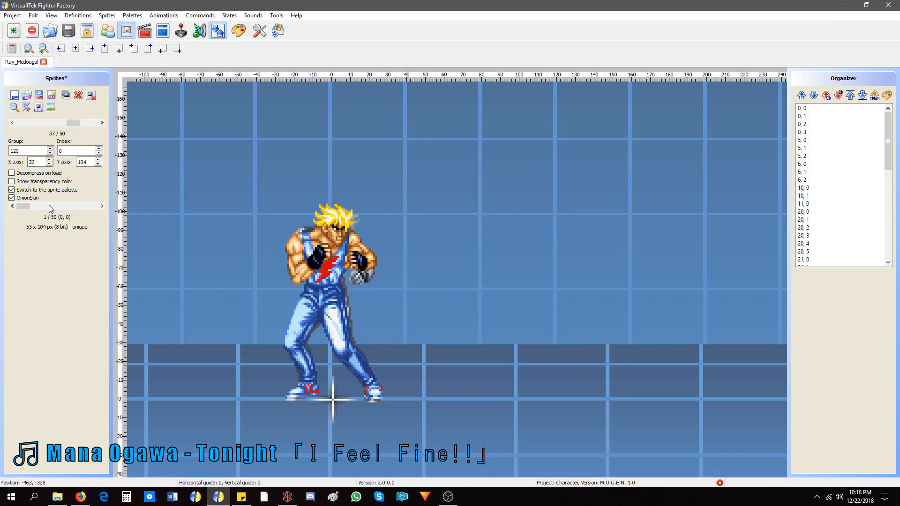
Import the crouching guard frames as group 121 with their axis at the bottom centre
{"action": "left_click", "coordinate": [15, 96]}
{"action": "double_click", "coordinate": [352, 183]}
{"action": "left_click", "coordinate": [81, 496]}
{"action": "left_click", "coordinate": [219, 497]}
{"action": "type", "text": "121"}
{"action": "left_click", "coordinate": [481, 208]}
{"action": "left_click", "coordinate": [455, 320]}
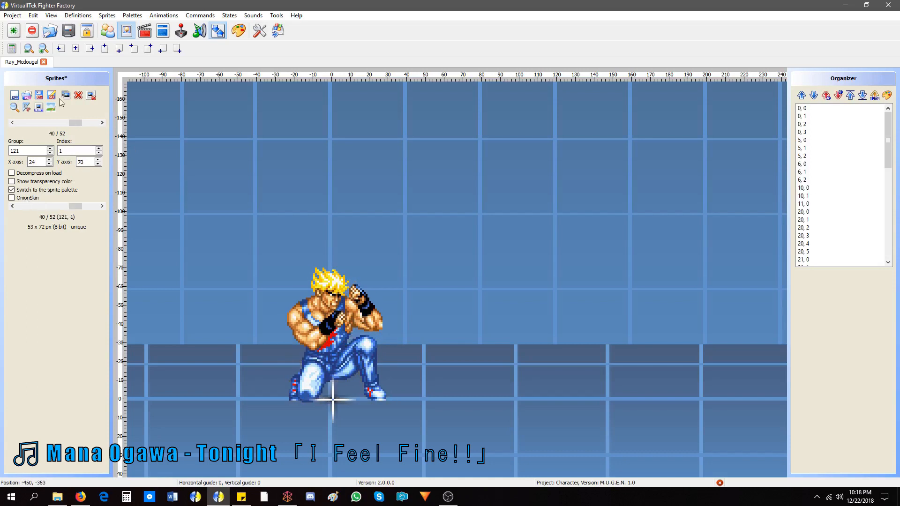
Save the project and look up the next reserved action in the AIR reference page and the sprite folder
{"action": "left_click", "coordinate": [68, 31]}
{"action": "left_click", "coordinate": [80, 497]}
{"action": "left_click", "coordinate": [57, 497]}
{"action": "scroll", "coordinate": [305, 252], "scroll_direction": "up", "scroll_amount": 5}
{"action": "left_click", "coordinate": [57, 497]}
{"action": "scroll", "coordinate": [281, 281], "scroll_direction": "down", "scroll_amount": 2}
{"action": "left_click", "coordinate": [81, 497]}
Import four frames from the Ray Sprites folder for the lose action as group 170
{"action": "left_click", "coordinate": [14, 95]}
{"action": "left_click", "coordinate": [410, 80]}
{"action": "left_click", "coordinate": [209, 136], "text": "shift"}
{"action": "left_click", "coordinate": [370, 249]}
{"action": "type", "text": "170"}
{"action": "left_click", "coordinate": [456, 320]}
Onion-skin the standing sprite 0, 0 and reposition the group 170 sprites to line up with it
{"action": "left_click", "coordinate": [12, 198]}
{"action": "left_click_drag", "start_coordinate": [74, 206], "coordinate": [22, 207]}
{"action": "left_click_drag", "start_coordinate": [74, 123], "coordinate": [76, 122]}
{"action": "left_click_drag", "start_coordinate": [311, 295], "coordinate": [338, 299]}
{"action": "left_click_drag", "start_coordinate": [76, 123], "coordinate": [75, 123]}
{"action": "left_click", "coordinate": [39, 95]}
Check the reserved action numbers and import the win frames from the Ray Sprites folder as group 180
{"action": "left_click", "coordinate": [57, 497]}
{"action": "left_click", "coordinate": [81, 497]}
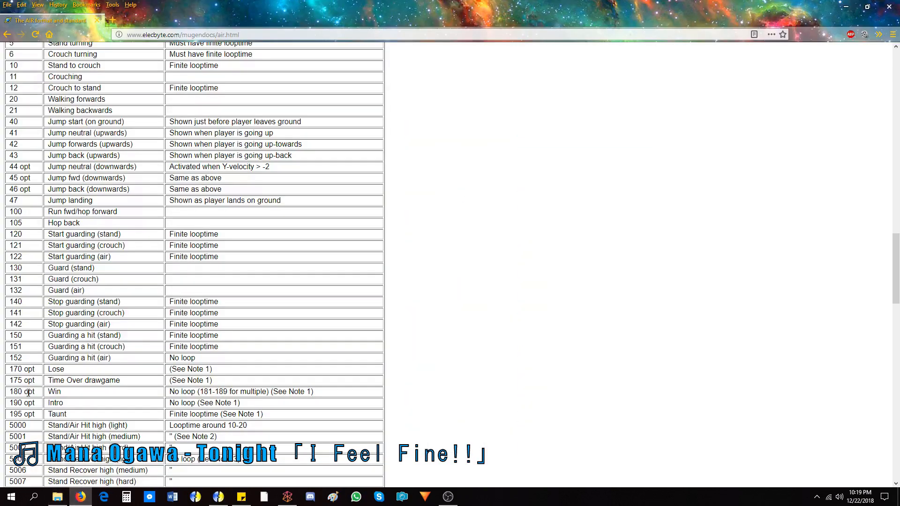
{"action": "left_click", "coordinate": [218, 497]}
{"action": "left_click", "coordinate": [14, 95]}
{"action": "scroll", "coordinate": [245, 173], "scroll_direction": "down", "scroll_amount": 5}
{"action": "right_click", "coordinate": [157, 83]}
{"action": "left_click", "coordinate": [370, 248]}
{"action": "type", "text": "180"}
{"action": "left_click", "coordinate": [456, 320]}
Go through the group 180 win sprites and reposition them against the onion-skinned standing sprite
{"action": "left_click", "coordinate": [102, 123]}
{"action": "left_click", "coordinate": [102, 123]}
{"action": "left_click", "coordinate": [102, 123]}
{"action": "left_click_drag", "start_coordinate": [331, 307], "coordinate": [335, 311]}
{"action": "left_click_drag", "start_coordinate": [79, 124], "coordinate": [80, 124]}
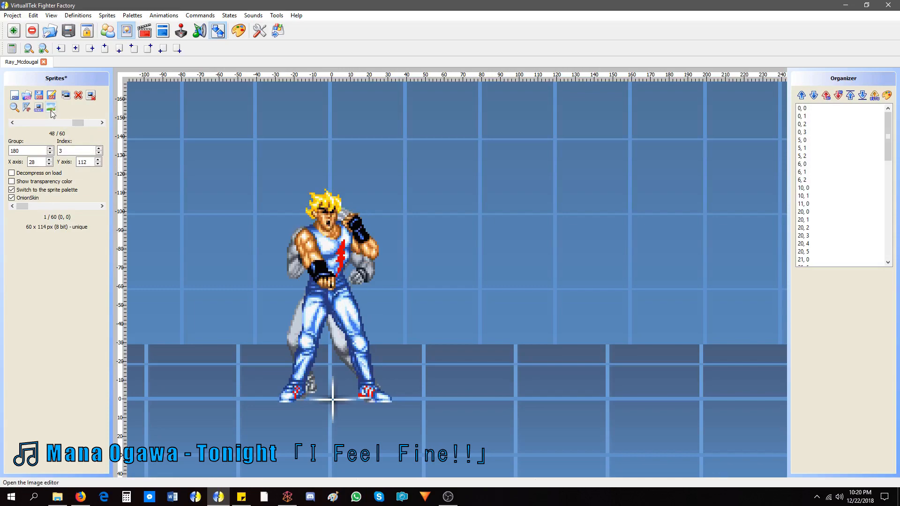
Touch up sprite 180, 3 with a picked colour and the Pencil, and close the image editor
{"action": "left_click", "coordinate": [51, 110]}
{"action": "left_click", "coordinate": [285, 187]}
{"action": "left_click", "coordinate": [284, 201]}
{"action": "left_click", "coordinate": [616, 108]}
{"action": "left_click", "coordinate": [458, 268]}
Check the reserved action table and import another sprite from the Ray Sprites folder
{"action": "left_click", "coordinate": [81, 496]}
{"action": "left_click", "coordinate": [218, 497]}
{"action": "left_click", "coordinate": [15, 95]}
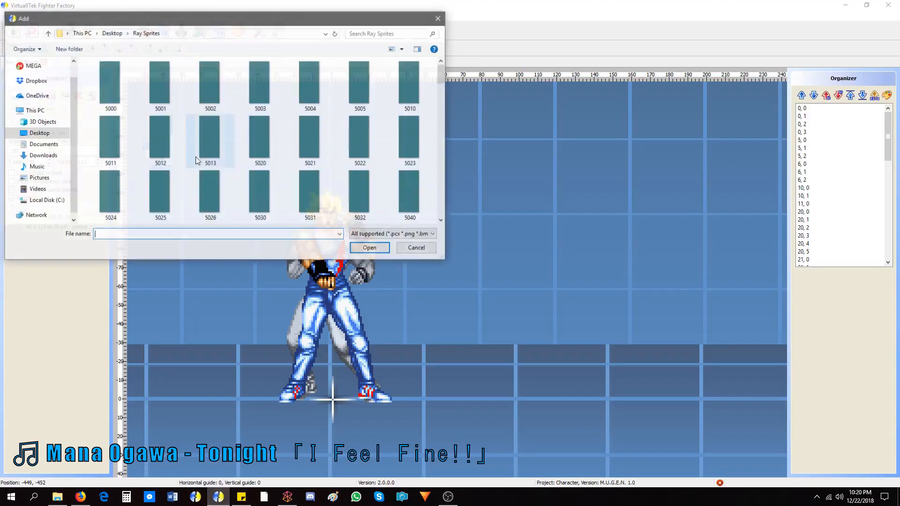
{"action": "left_click", "coordinate": [211, 191]}
{"action": "left_click_drag", "start_coordinate": [441, 74], "coordinate": [440, 192]}
{"action": "left_click", "coordinate": [360, 194]}
{"action": "left_click", "coordinate": [370, 248]}
Look up the low-hit action numbers and import sprites 5010 to 5013 as group 5010 with a bottom-centre axis
{"action": "left_click_drag", "start_coordinate": [67, 120], "coordinate": [66, 121]}
{"action": "left_click", "coordinate": [80, 497]}
{"action": "scroll", "coordinate": [615, 165], "scroll_direction": "down", "scroll_amount": 3}
{"action": "left_click", "coordinate": [846, 6]}
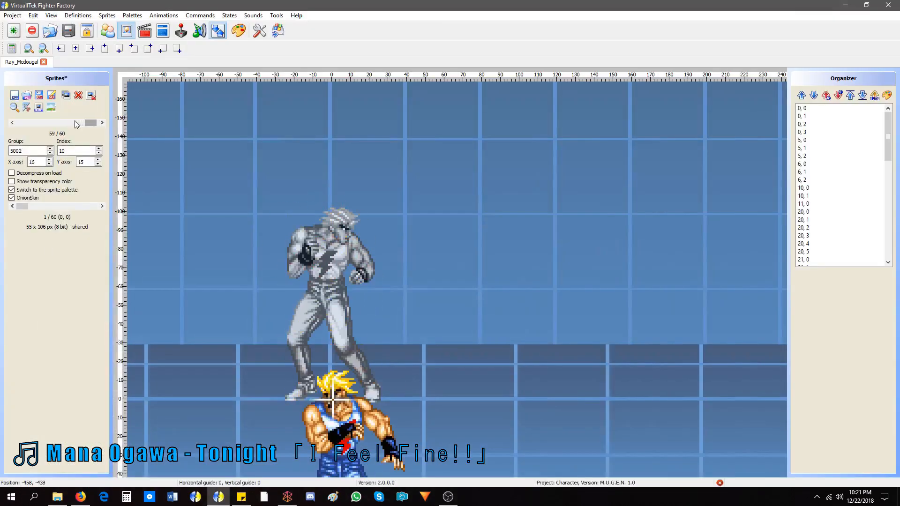
{"action": "left_click", "coordinate": [14, 95]}
{"action": "left_click", "coordinate": [411, 85]}
{"action": "left_click", "coordinate": [209, 141], "text": "shift"}
{"action": "left_click", "coordinate": [369, 248]}
{"action": "left_click", "coordinate": [482, 209]}
{"action": "left_click", "coordinate": [456, 319]}
Clean up stray pixels on the group 5010 sprites with the Eraser and close the image editor
{"action": "scroll", "coordinate": [203, 291], "scroll_direction": "down", "scroll_amount": 3}
{"action": "scroll", "coordinate": [62, 122], "scroll_direction": "up", "scroll_amount": 3}
{"action": "left_click", "coordinate": [51, 95]}
{"action": "left_click", "coordinate": [284, 135]}
{"action": "scroll", "coordinate": [356, 273], "scroll_direction": "down", "scroll_amount": 5}
{"action": "left_click", "coordinate": [285, 227]}
{"action": "left_click", "coordinate": [385, 333]}
{"action": "left_click", "coordinate": [617, 107]}
{"action": "scroll", "coordinate": [62, 122], "scroll_direction": "down", "scroll_amount": 1}
{"action": "left_click", "coordinate": [51, 95]}
{"action": "left_click", "coordinate": [617, 107]}
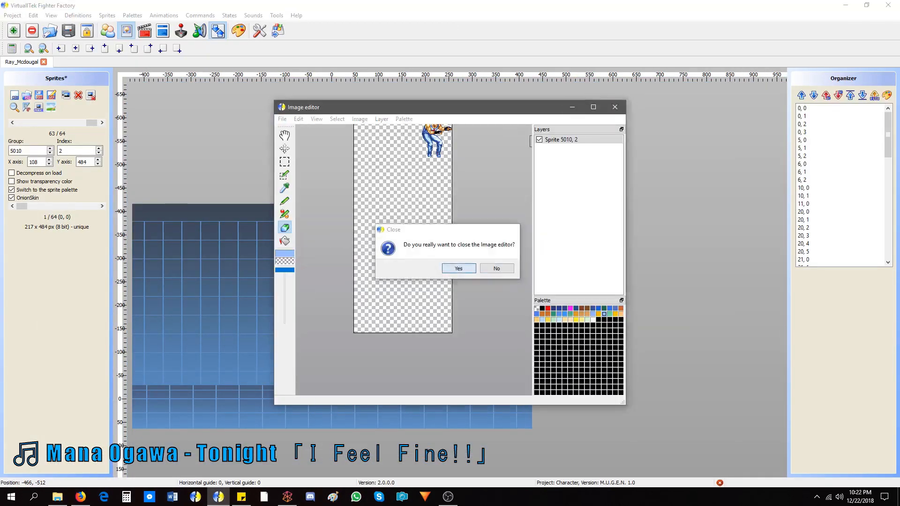
{"action": "left_click", "coordinate": [458, 267]}
Finish the sprite edit in the image editor and crop all sprites of group 5010
{"action": "left_click", "coordinate": [51, 95]}
{"action": "left_click", "coordinate": [496, 268]}
{"action": "left_click", "coordinate": [282, 118]}
{"action": "left_click", "coordinate": [370, 163]}
{"action": "left_click", "coordinate": [26, 108]}
{"action": "left_click", "coordinate": [411, 227]}
{"action": "left_click", "coordinate": [436, 292]}
Align the low-hit sprite at the bottom centre, move it onto the onion-skinned stance and renumber its index
{"action": "scroll", "coordinate": [62, 122], "scroll_direction": "up", "scroll_amount": 3}
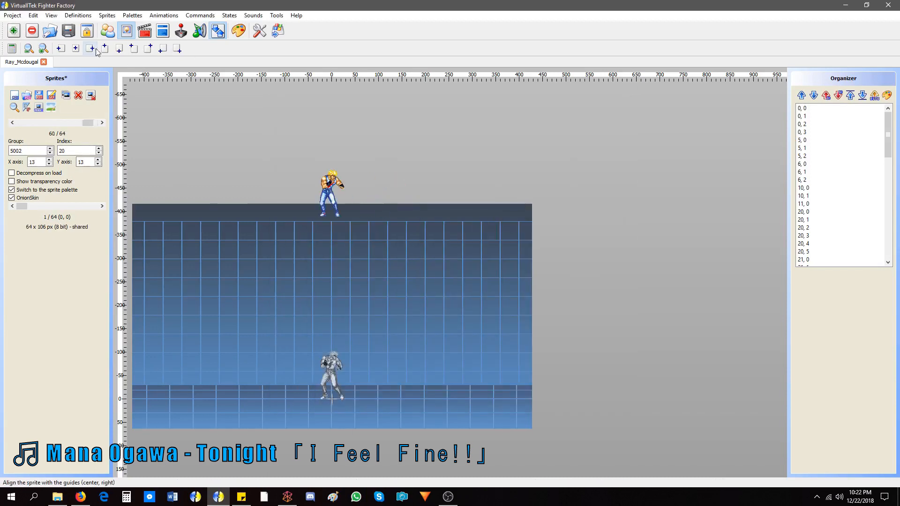
{"action": "left_click", "coordinate": [119, 49]}
{"action": "scroll", "coordinate": [249, 296], "scroll_direction": "up", "scroll_amount": 3}
{"action": "scroll", "coordinate": [62, 123], "scroll_direction": "down", "scroll_amount": 1}
{"action": "left_click_drag", "start_coordinate": [295, 259], "coordinate": [342, 389]}
{"action": "left_click", "coordinate": [81, 151]}
{"action": "type", "text": "0"}
Duplicate the low-hit sprites and shift the copies to offset positions around the onion-skinned stance
{"action": "scroll", "coordinate": [94, 124], "scroll_direction": "up", "scroll_amount": 1}
{"action": "left_click", "coordinate": [66, 95]}
{"action": "left_click_drag", "start_coordinate": [262, 421], "coordinate": [262, 327]}
{"action": "left_click_drag", "start_coordinate": [317, 349], "coordinate": [298, 385]}
{"action": "scroll", "coordinate": [76, 123], "scroll_direction": "down", "scroll_amount": 1}
{"action": "left_click", "coordinate": [66, 95]}
{"action": "left_click_drag", "start_coordinate": [331, 239], "coordinate": [343, 347]}
{"action": "left_click", "coordinate": [66, 95]}
Duplicate and reposition further low-hit sprites for groups 5011 and 5012
{"action": "left_click_drag", "start_coordinate": [359, 291], "coordinate": [335, 317]}
{"action": "scroll", "coordinate": [77, 123], "scroll_direction": "down", "scroll_amount": 1}
{"action": "left_click", "coordinate": [67, 96]}
{"action": "left_click_drag", "start_coordinate": [319, 225], "coordinate": [350, 328]}
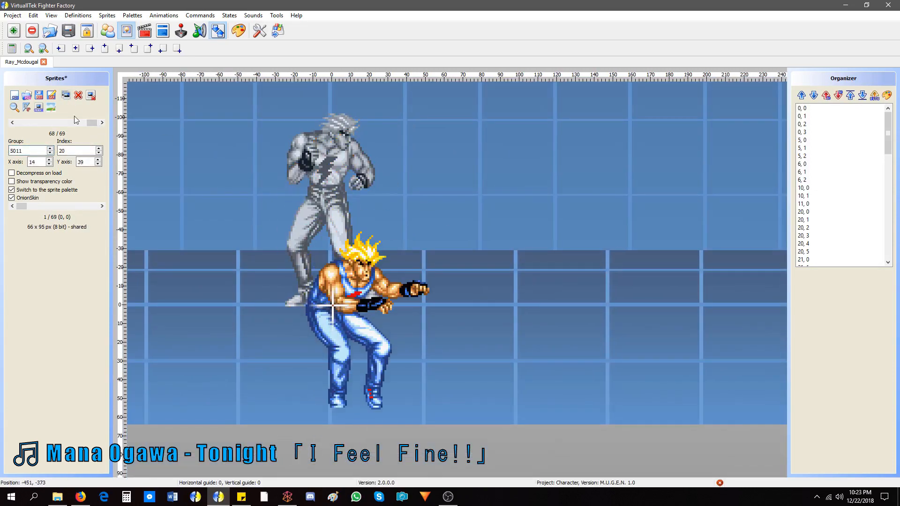
{"action": "left_click", "coordinate": [66, 95]}
Import sprites 5020 to 5026 as group 5020 with their axis at the bottom centre
{"action": "left_click", "coordinate": [15, 95]}
{"action": "left_click", "coordinate": [260, 140]}
{"action": "left_click", "coordinate": [206, 198], "text": "shift"}
{"action": "left_click", "coordinate": [370, 249]}
{"action": "type", "text": "5020"}
{"action": "left_click", "coordinate": [480, 208]}
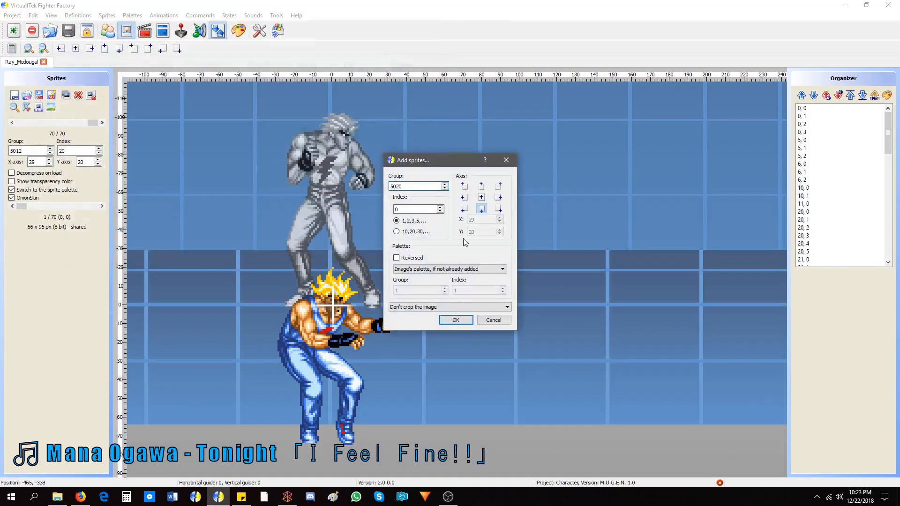
{"action": "left_click", "coordinate": [456, 320]}
Renumber the indices of the crouch-hit sprites in group 5020 and save the project
{"action": "scroll", "coordinate": [76, 122], "scroll_direction": "down", "scroll_amount": 5}
{"action": "type", "text": "0"}
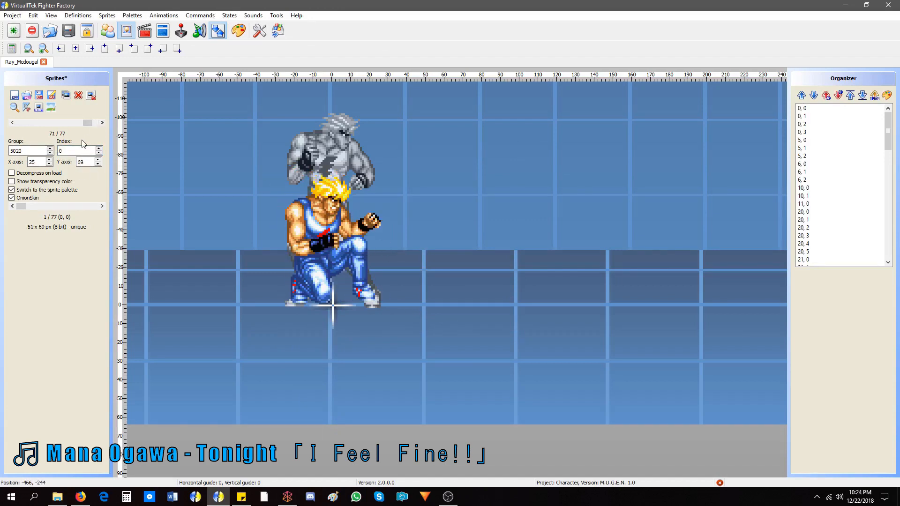
{"action": "key", "text": "ctrl+s"}
{"action": "scroll", "coordinate": [48, 205], "scroll_direction": "down", "scroll_amount": 4}
{"action": "scroll", "coordinate": [88, 123], "scroll_direction": "up", "scroll_amount": 2}
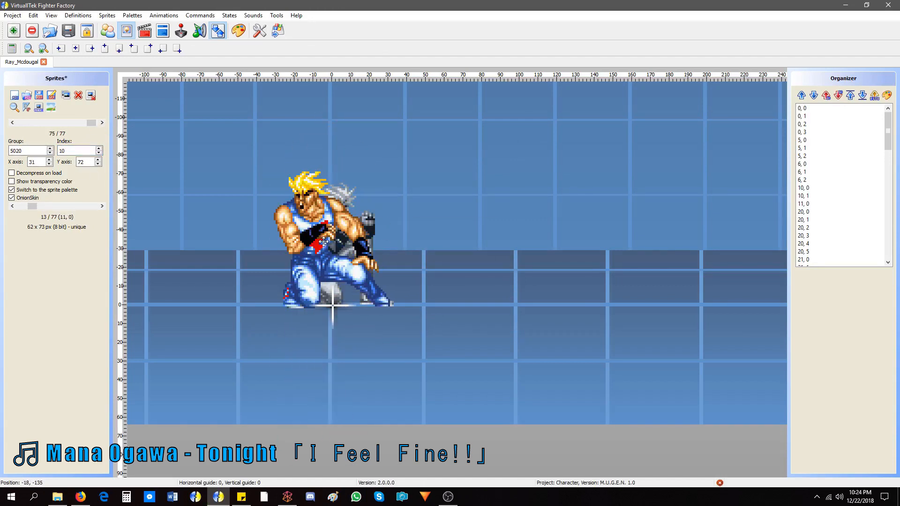
{"action": "left_click_drag", "start_coordinate": [92, 123], "coordinate": [96, 123]}
Import sprites 5030 to 5032 from the Ray Sprites folder as group 5030
{"action": "left_click", "coordinate": [17, 100]}
{"action": "scroll", "coordinate": [362, 162], "scroll_direction": "down", "scroll_amount": 2}
{"action": "left_click", "coordinate": [261, 89]}
{"action": "left_click", "coordinate": [359, 89], "text": "shift"}
{"action": "left_click", "coordinate": [369, 249]}
{"action": "type", "text": "5030"}
{"action": "key", "text": "Return"}
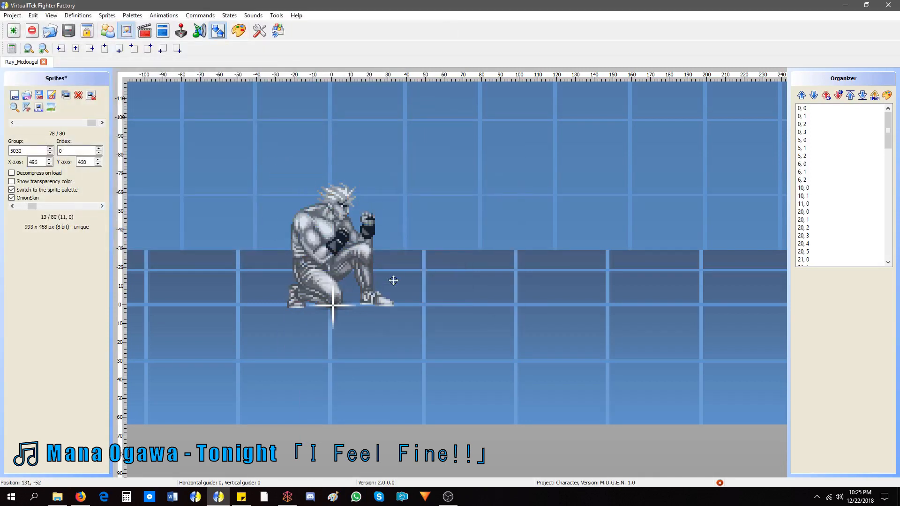
Check the group 5030 sprites and align them with the guides at the bottom centre
{"action": "scroll", "coordinate": [393, 280], "scroll_direction": "down", "scroll_amount": 3}
{"action": "left_click", "coordinate": [40, 108]}
{"action": "left_click", "coordinate": [617, 108]}
{"action": "left_click", "coordinate": [119, 48]}
Onion-skin sprite 0, 0 and reposition and duplicate the hit-back sprites of groups 5030 and 5031
{"action": "left_click_drag", "start_coordinate": [32, 206], "coordinate": [21, 206]}
{"action": "left_click", "coordinate": [102, 123]}
{"action": "scroll", "coordinate": [331, 281], "scroll_direction": "up", "scroll_amount": 2}
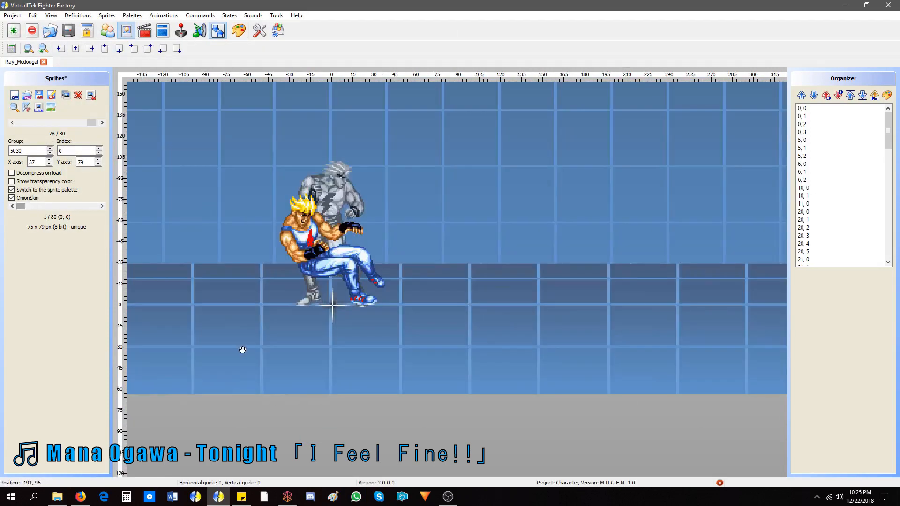
{"action": "left_click_drag", "start_coordinate": [241, 349], "coordinate": [263, 398]}
{"action": "left_click_drag", "start_coordinate": [354, 297], "coordinate": [353, 280]}
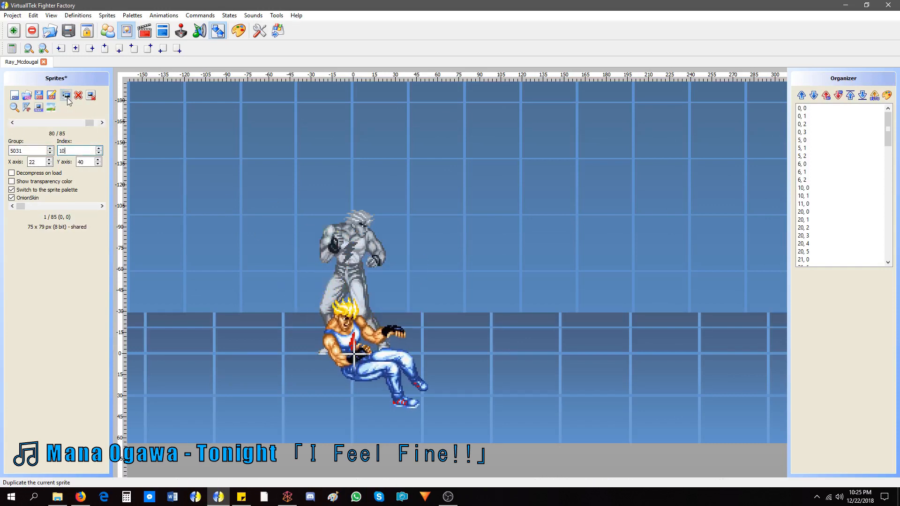
{"action": "left_click_drag", "start_coordinate": [402, 387], "coordinate": [438, 342]}
{"action": "left_click", "coordinate": [67, 95]}
Look up the air-recover action number, add the group 5040 sprites and crop sprite 5040, 0
{"action": "left_click", "coordinate": [80, 496]}
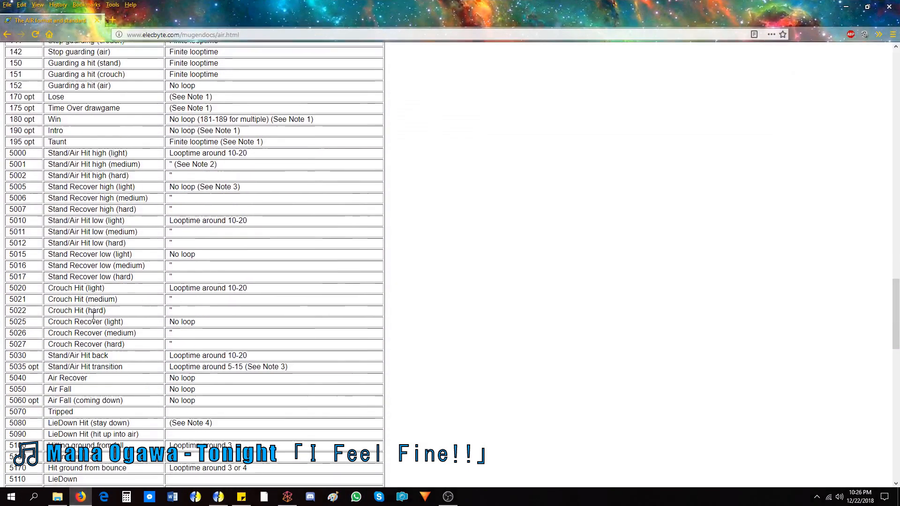
{"action": "scroll", "coordinate": [70, 295], "scroll_direction": "down", "scroll_amount": 2}
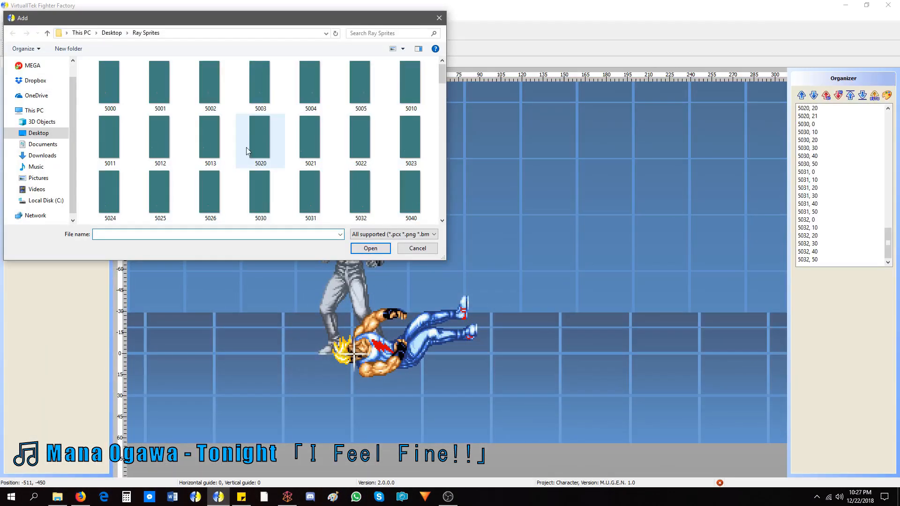
{"action": "double_click", "coordinate": [396, 316]}
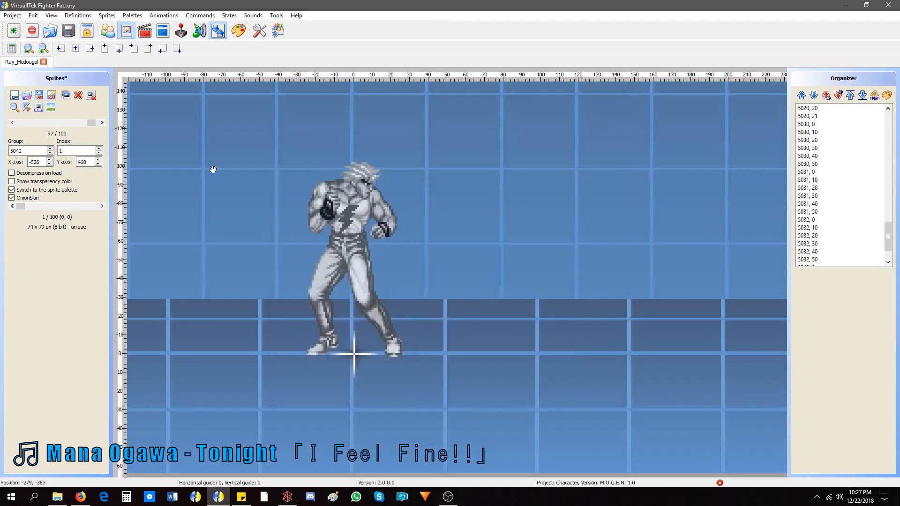
{"action": "double_click", "coordinate": [397, 299]}
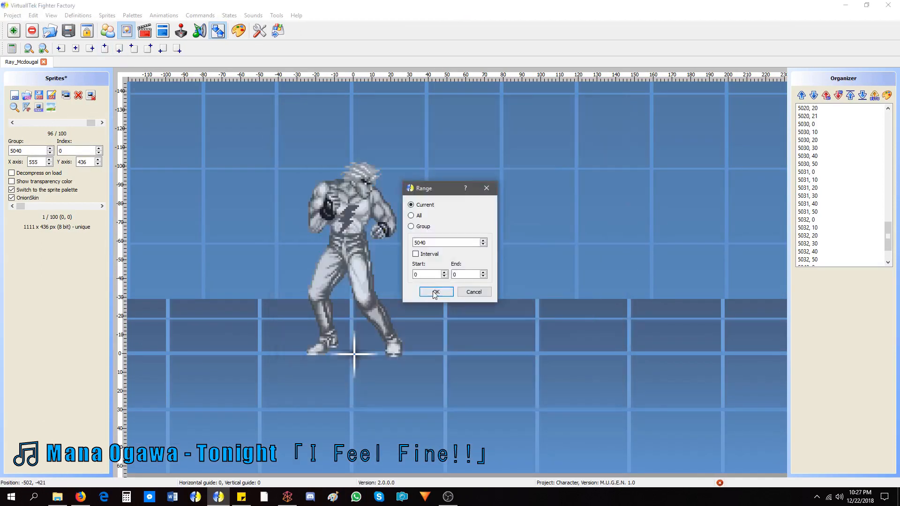
{"action": "left_click", "coordinate": [434, 291]}
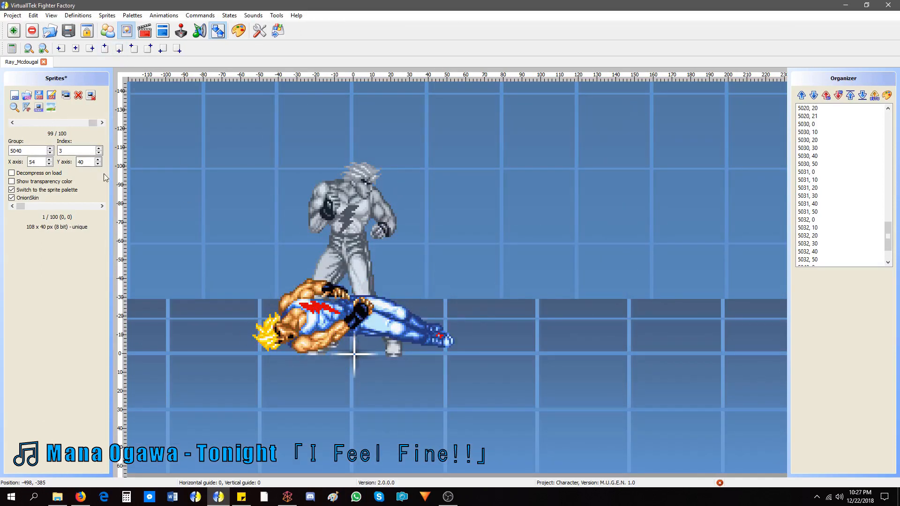
Reposition the lying sprite 5040, 3 and compare the neighbouring group 5040 sprites against the onion skin of sprite 0, 0
{"action": "left_click_drag", "start_coordinate": [362, 304], "coordinate": [360, 312]}
{"action": "left_click", "coordinate": [102, 122]}
{"action": "left_click", "coordinate": [102, 123]}
{"action": "left_click", "coordinate": [13, 123]}
{"action": "left_click", "coordinate": [102, 122]}
{"action": "left_click", "coordinate": [102, 123]}
{"action": "left_click", "coordinate": [12, 123]}
{"action": "left_click", "coordinate": [101, 123]}
{"action": "left_click", "coordinate": [53, 93]}
{"action": "left_click_drag", "start_coordinate": [97, 124], "coordinate": [97, 125]}
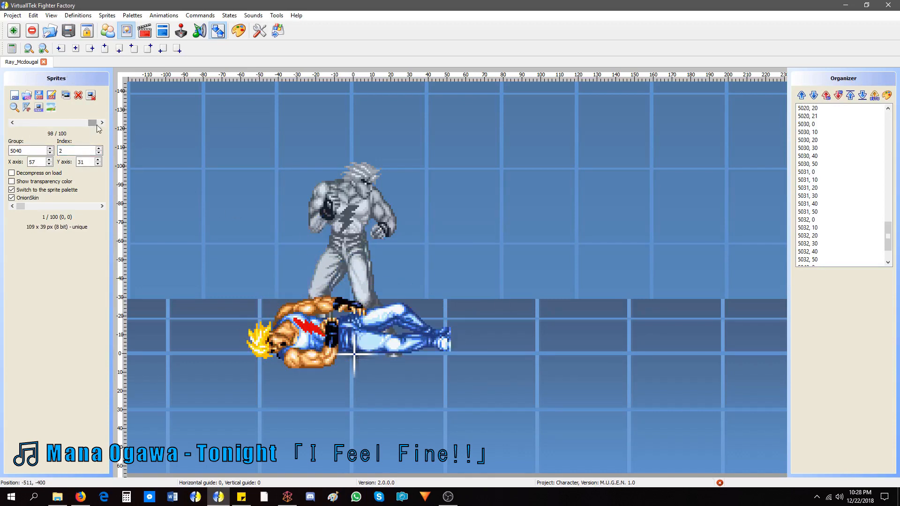
Duplicate the lying-down get-hit sprites and raise the group numbers of the copies
{"action": "left_click", "coordinate": [65, 96]}
{"action": "left_click", "coordinate": [50, 149]}
{"action": "left_click", "coordinate": [66, 96]}
{"action": "left_click", "coordinate": [102, 123]}
{"action": "left_click", "coordinate": [66, 96]}
{"action": "left_click", "coordinate": [50, 148]}
{"action": "left_click", "coordinate": [102, 123]}
{"action": "left_click", "coordinate": [65, 95]}
{"action": "left_click", "coordinate": [49, 149]}
Check the project's issues list and look over the Ray Master Palette.png sprite sheet in IDraw3
{"action": "left_click", "coordinate": [52, 95]}
{"action": "left_click", "coordinate": [720, 483]}
{"action": "left_click", "coordinate": [520, 308]}
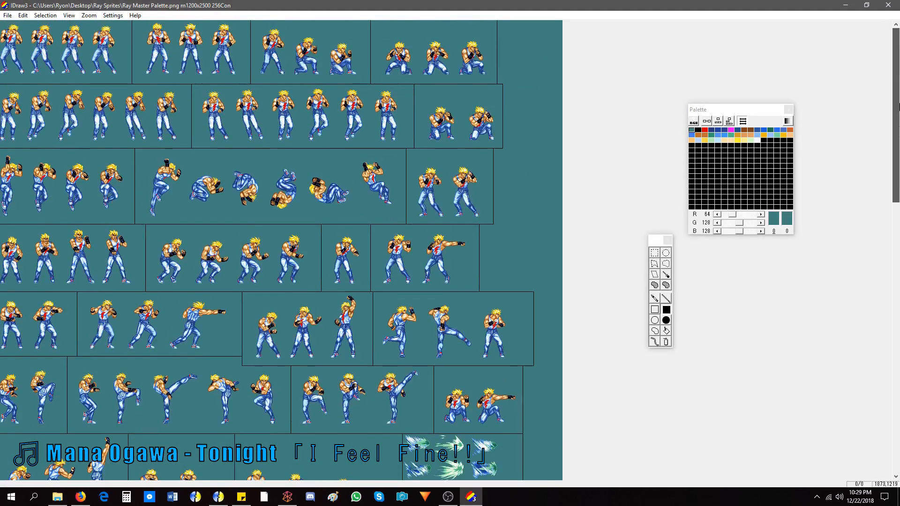
{"action": "scroll", "coordinate": [897, 393], "scroll_direction": "down", "scroll_amount": 10}
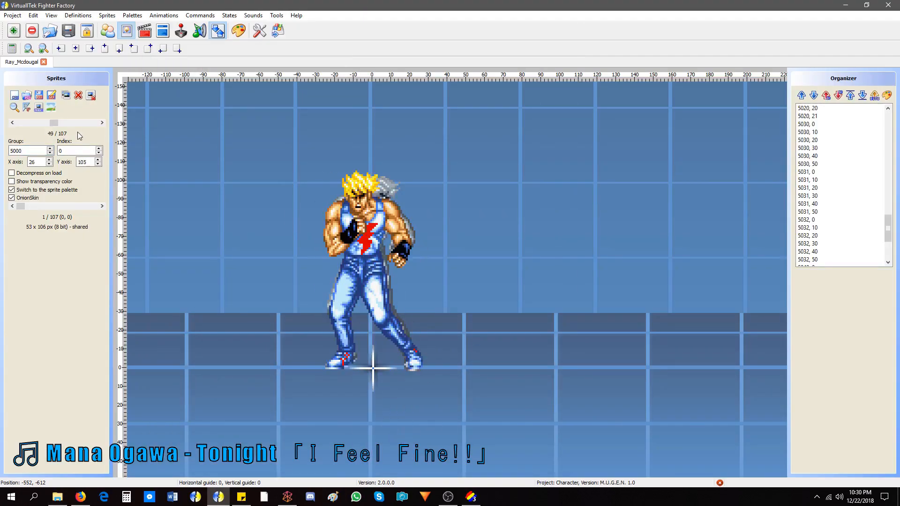
Back in Fighter Factory, duplicate the fall sprites through group 5062 and reposition them against the onion skin
{"action": "left_click", "coordinate": [68, 97]}
{"action": "left_click_drag", "start_coordinate": [96, 123], "coordinate": [87, 126]}
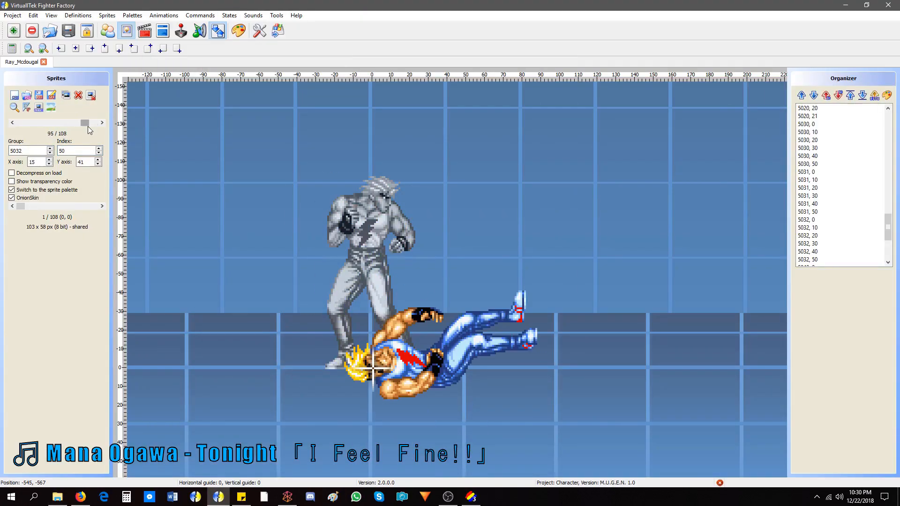
{"action": "left_click_drag", "start_coordinate": [413, 309], "coordinate": [350, 213]}
{"action": "left_click", "coordinate": [12, 123]}
{"action": "left_click_drag", "start_coordinate": [378, 328], "coordinate": [366, 394]}
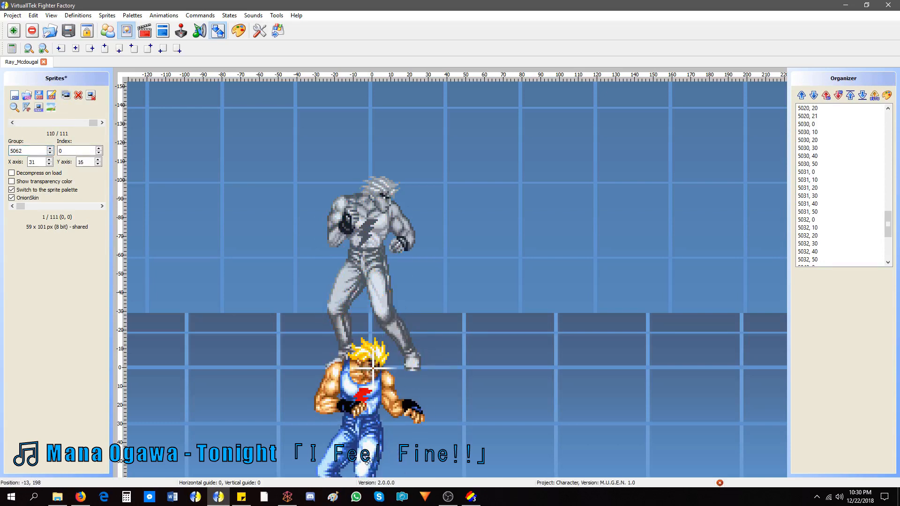
{"action": "left_click", "coordinate": [66, 96]}
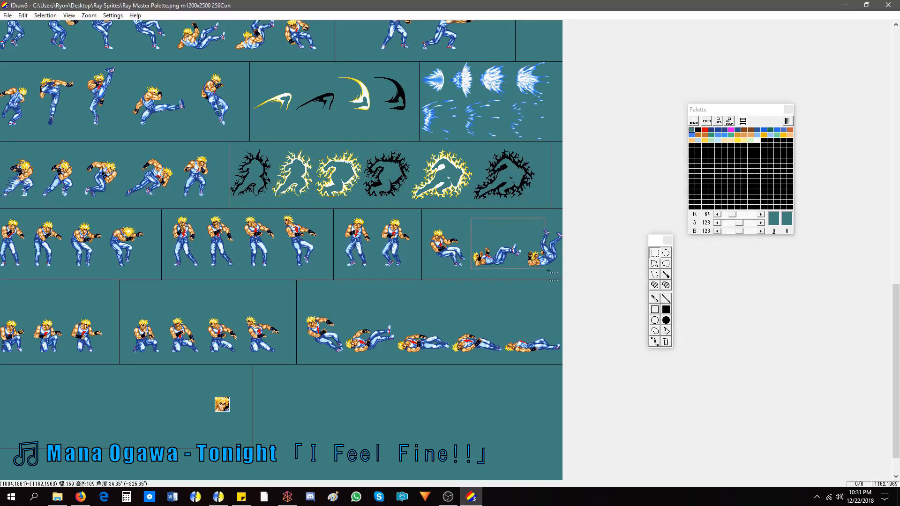
In IDraw3, select the falling poses on the Ray Master Palette.png sheet and rotate the selection
{"action": "left_click_drag", "start_coordinate": [471, 218], "coordinate": [525, 309]}
{"action": "right_click", "coordinate": [499, 260]}
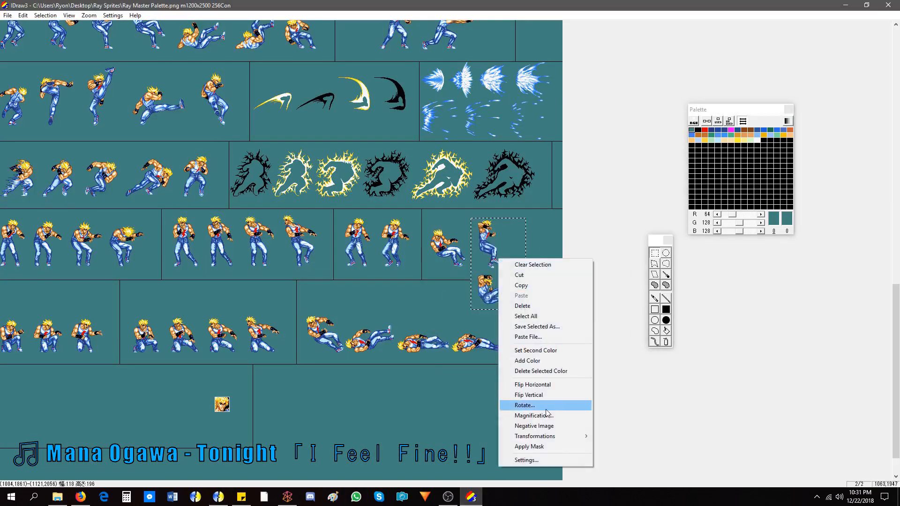
{"action": "left_click", "coordinate": [545, 407]}
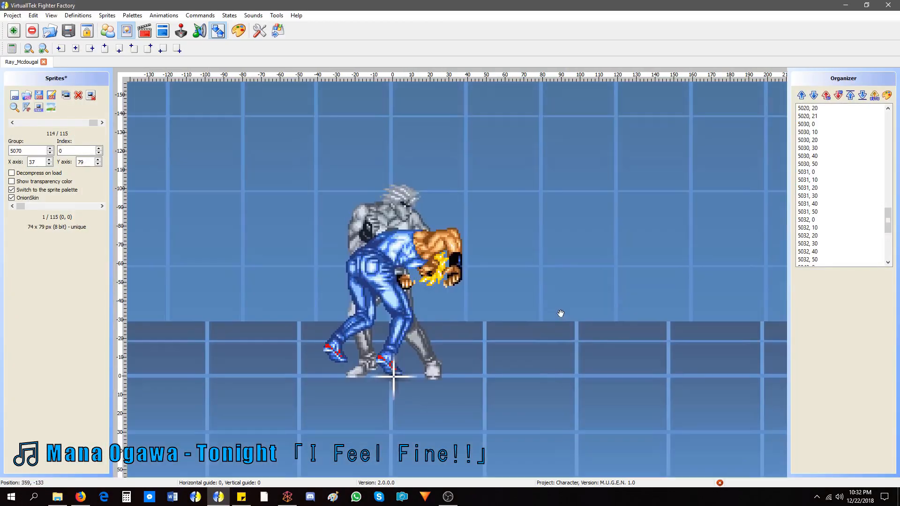
In Fighter Factory, duplicate the tripped sprite of group 5070, raise the group number and reposition the tripped sprites
{"action": "left_click", "coordinate": [50, 149]}
{"action": "left_click_drag", "start_coordinate": [589, 256], "coordinate": [543, 181]}
{"action": "left_click", "coordinate": [66, 96]}
{"action": "left_click", "coordinate": [101, 124]}
{"action": "left_click", "coordinate": [102, 124]}
{"action": "left_click_drag", "start_coordinate": [337, 192], "coordinate": [297, 307]}
Duplicate the remaining tripped sprites through sprite 5072, 20 and save the project, closing the issues list
{"action": "left_click", "coordinate": [66, 96]}
{"action": "left_click", "coordinate": [68, 31]}
{"action": "left_click", "coordinate": [520, 308]}
{"action": "left_click_drag", "start_coordinate": [92, 124], "coordinate": [92, 126]}
{"action": "left_click", "coordinate": [66, 95]}
{"action": "left_click", "coordinate": [68, 31]}
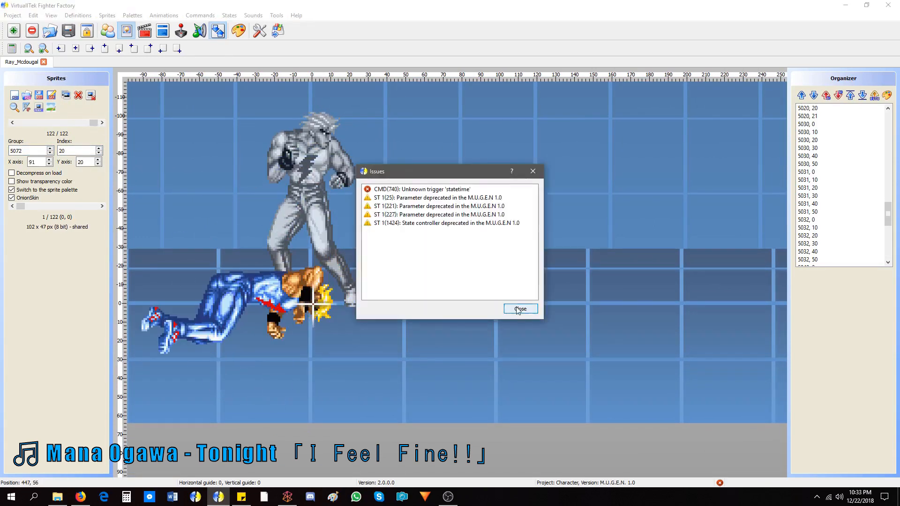
{"action": "left_click", "coordinate": [521, 309]}
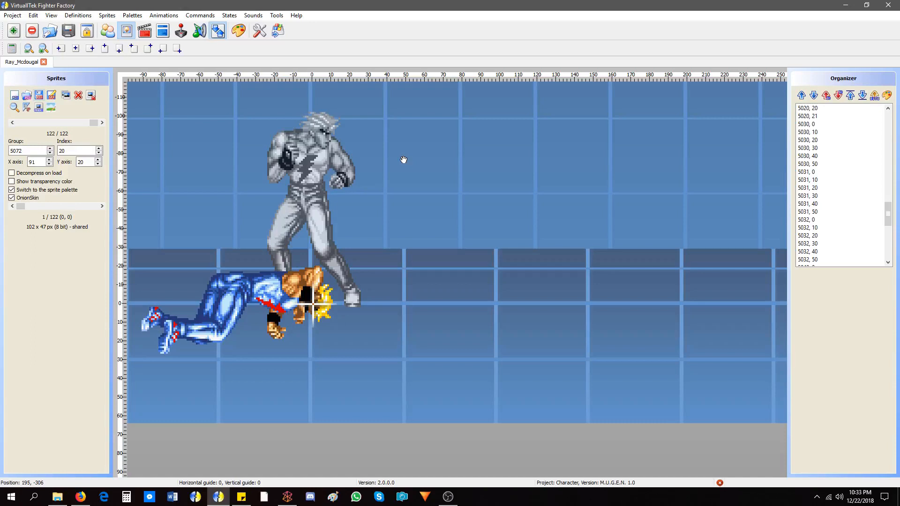
In Firefox, review the reserved action numbers for guarding, 120 to 152, and for the intro, 190, in the AIR documentation
{"action": "left_click", "coordinate": [89, 496]}
{"action": "scroll", "coordinate": [108, 313], "scroll_direction": "up", "scroll_amount": 8}
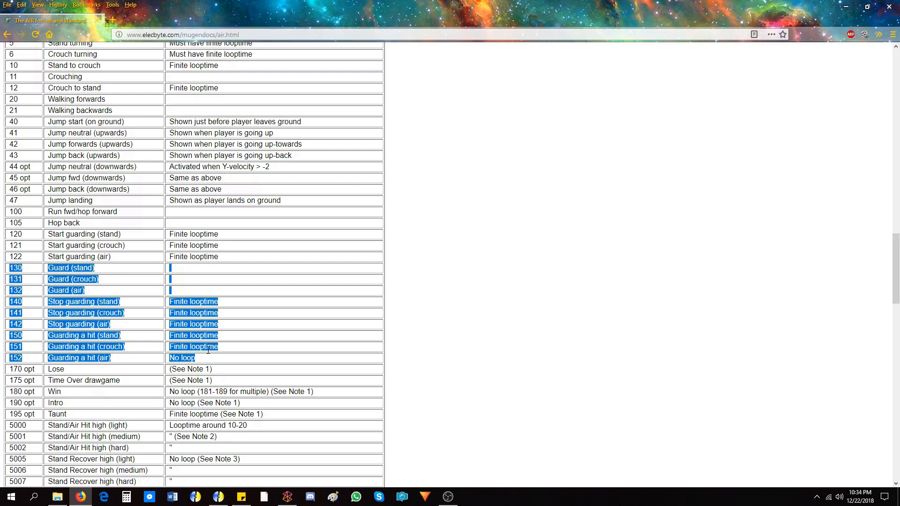
{"action": "left_click", "coordinate": [34, 236]}
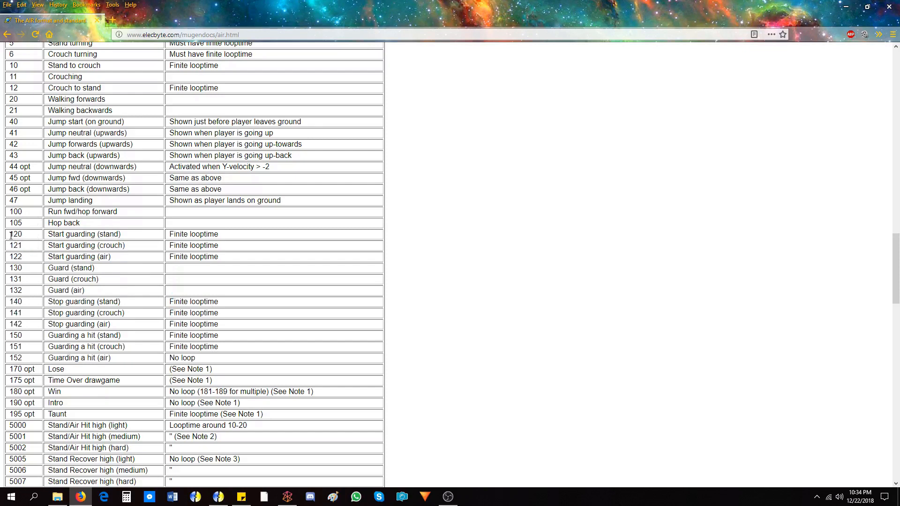
{"action": "left_click_drag", "start_coordinate": [11, 235], "coordinate": [162, 326]}
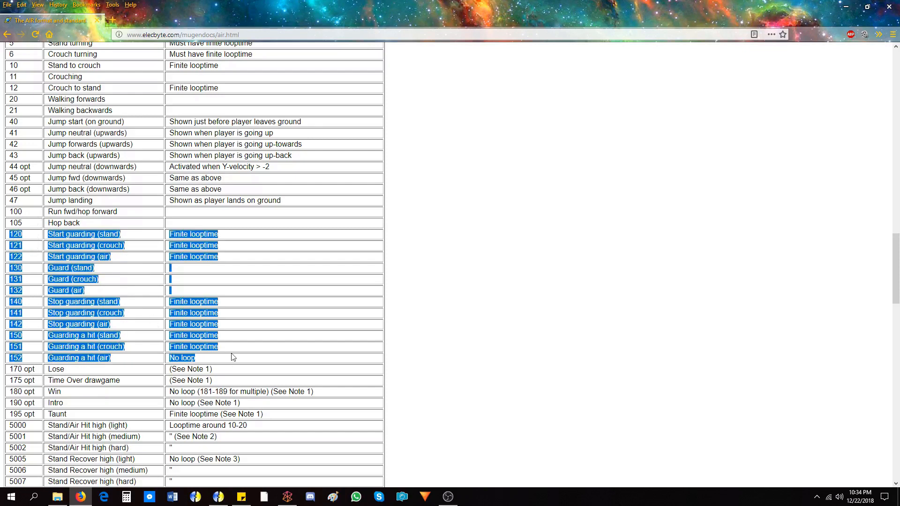
{"action": "scroll", "coordinate": [233, 357], "scroll_direction": "down", "scroll_amount": 3}
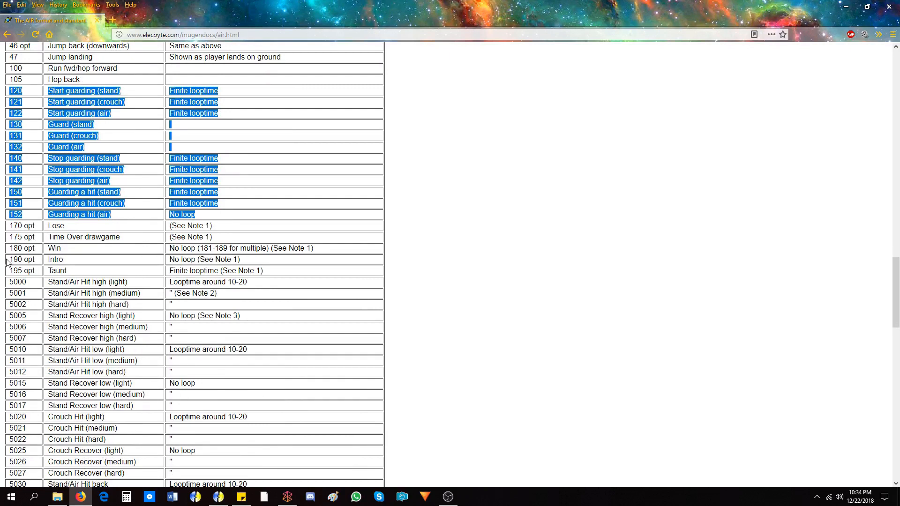
{"action": "left_click_drag", "start_coordinate": [11, 259], "coordinate": [106, 270]}
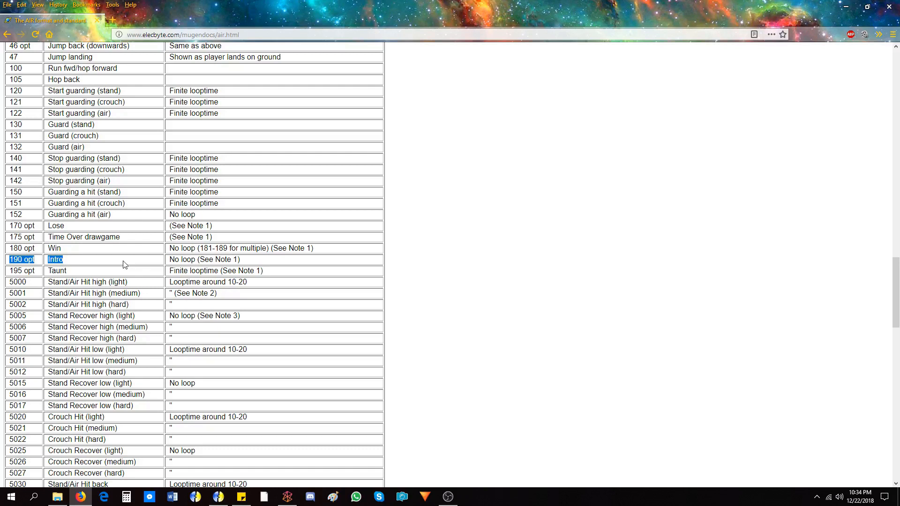
Review the reserved get-hit, recover, fall and lie-down action numbers from 5000 upward in the AIR documentation table
{"action": "scroll", "coordinate": [126, 264], "scroll_direction": "down", "scroll_amount": 6}
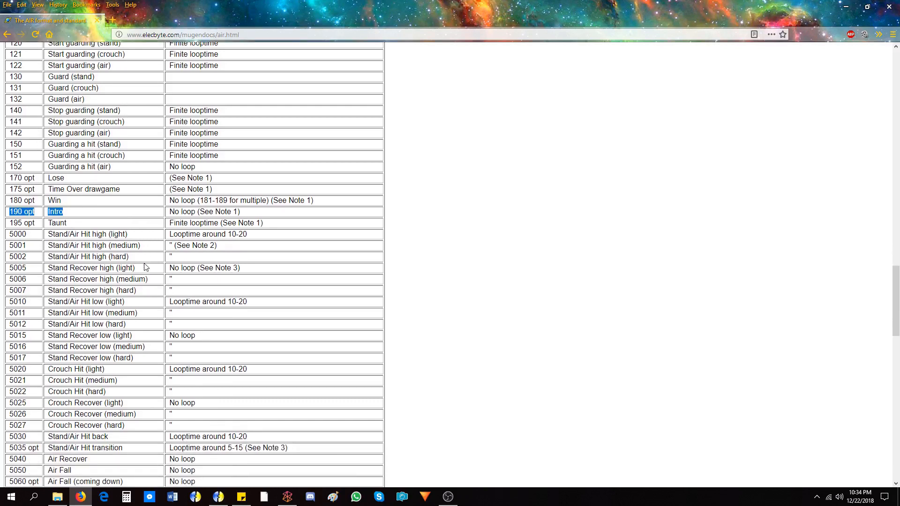
{"action": "scroll", "coordinate": [140, 261], "scroll_direction": "down", "scroll_amount": 4}
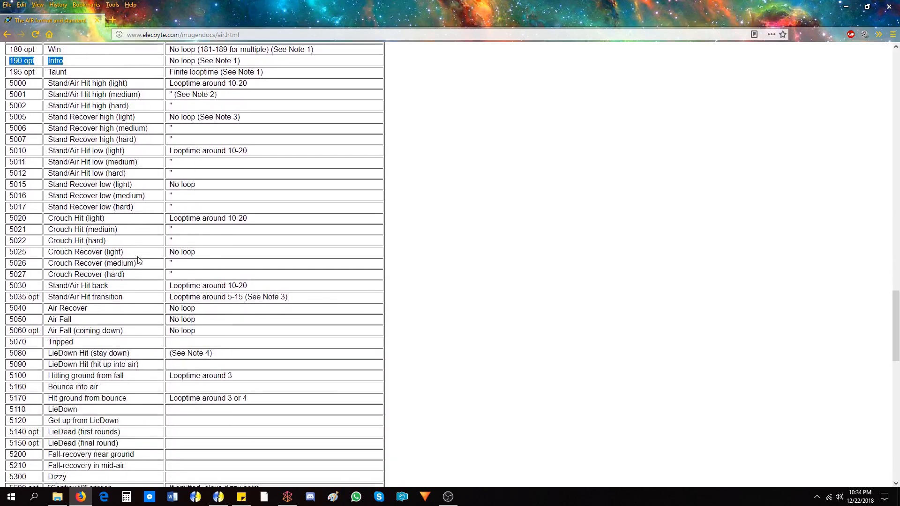
{"action": "scroll", "coordinate": [139, 261], "scroll_direction": "up", "scroll_amount": 2}
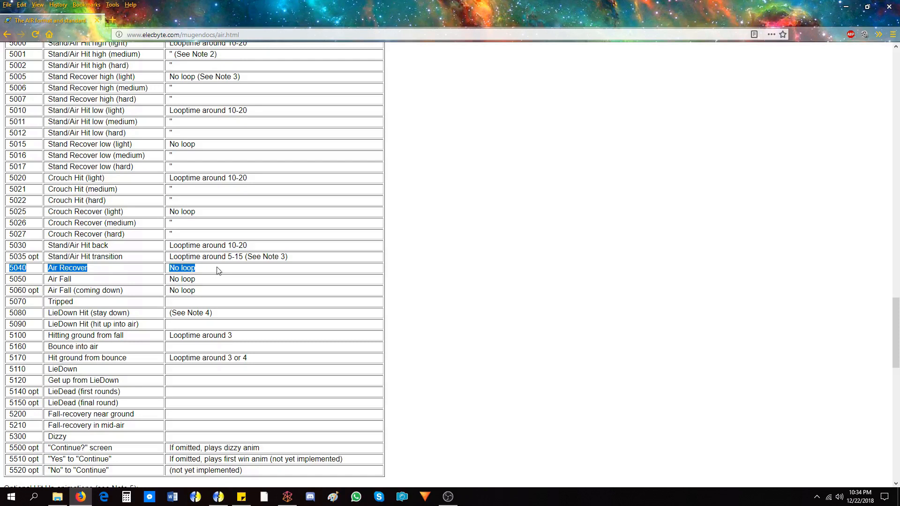
{"action": "left_click", "coordinate": [218, 272]}
{"action": "scroll", "coordinate": [45, 278], "scroll_direction": "up", "scroll_amount": 2}
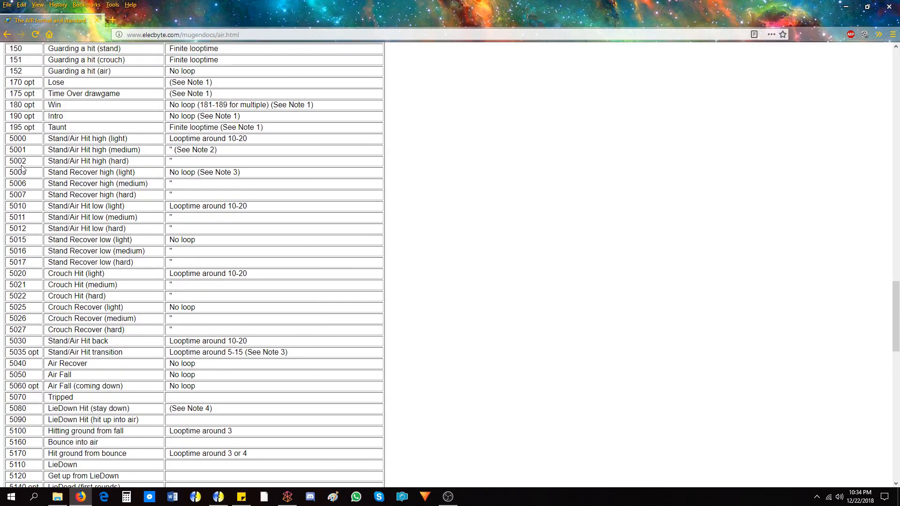
{"action": "left_click_drag", "start_coordinate": [9, 141], "coordinate": [277, 343]}
{"action": "left_click", "coordinate": [277, 343]}
{"action": "scroll", "coordinate": [233, 326], "scroll_direction": "down", "scroll_amount": 3}
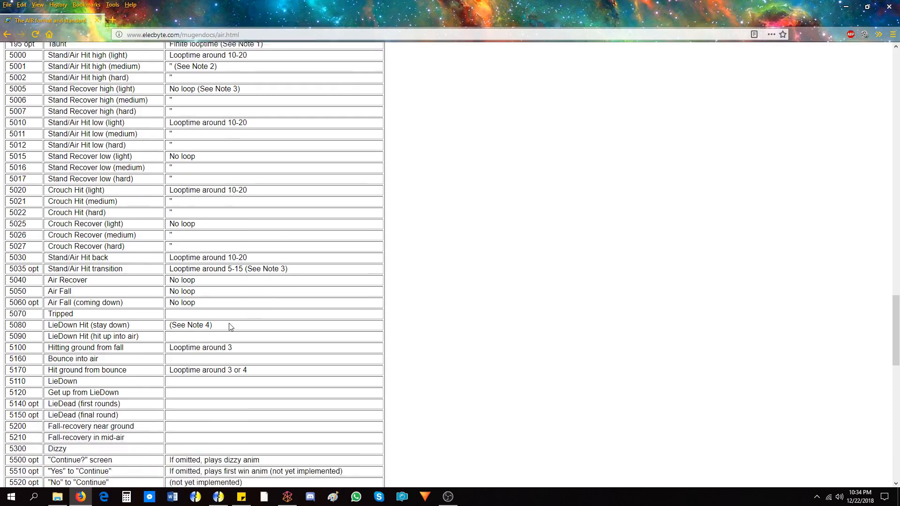
{"action": "scroll", "coordinate": [146, 358], "scroll_direction": "down", "scroll_amount": 3}
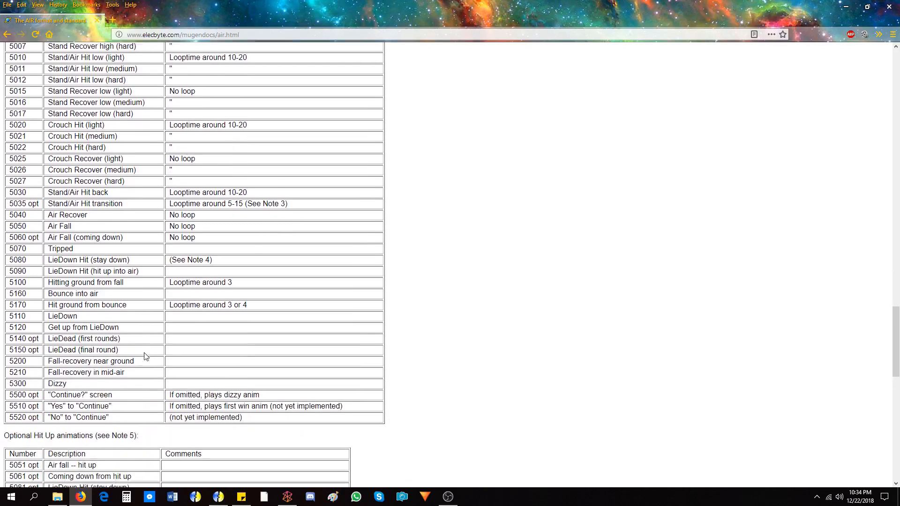
Return to Fighter Factory and check the standing, turning and crouching sprites from sprite 0, 0 onward against the onion skin
{"action": "left_click", "coordinate": [220, 498]}
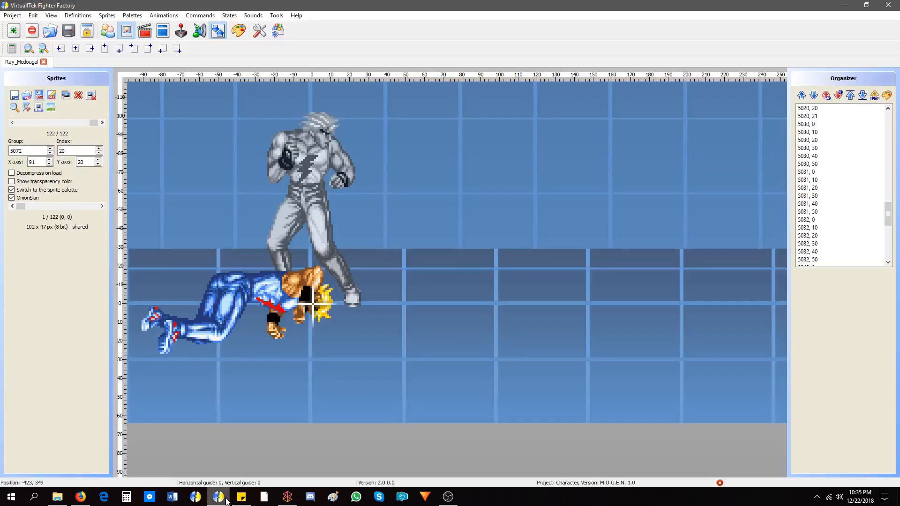
{"action": "left_click", "coordinate": [30, 125]}
{"action": "left_click", "coordinate": [30, 125]}
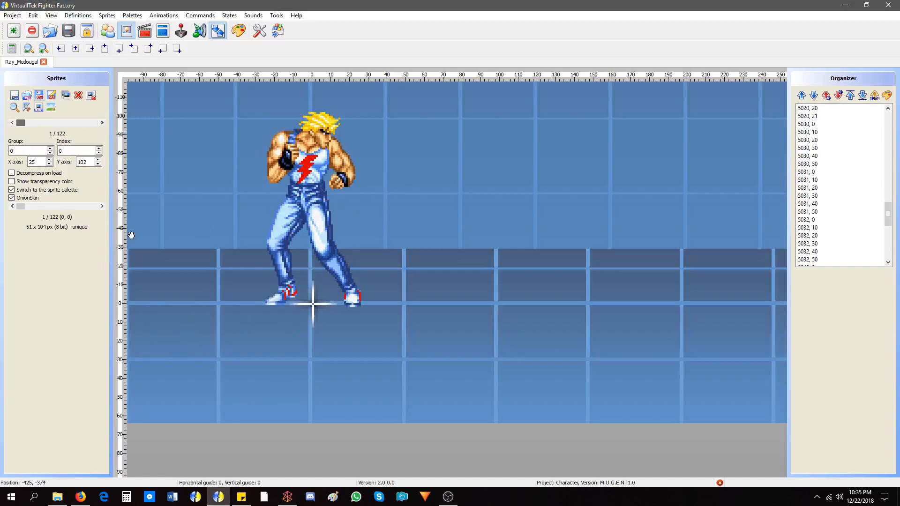
{"action": "left_click_drag", "start_coordinate": [466, 404], "coordinate": [504, 464]}
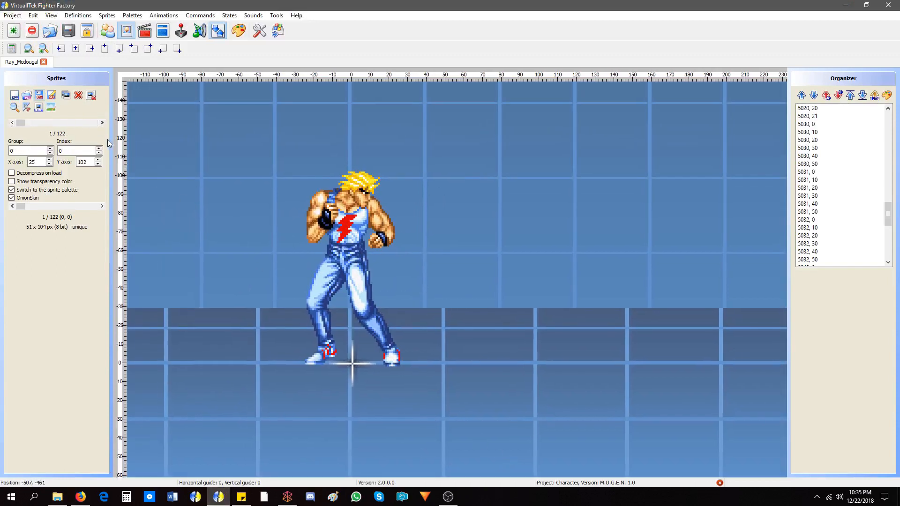
{"action": "left_click", "coordinate": [102, 124]}
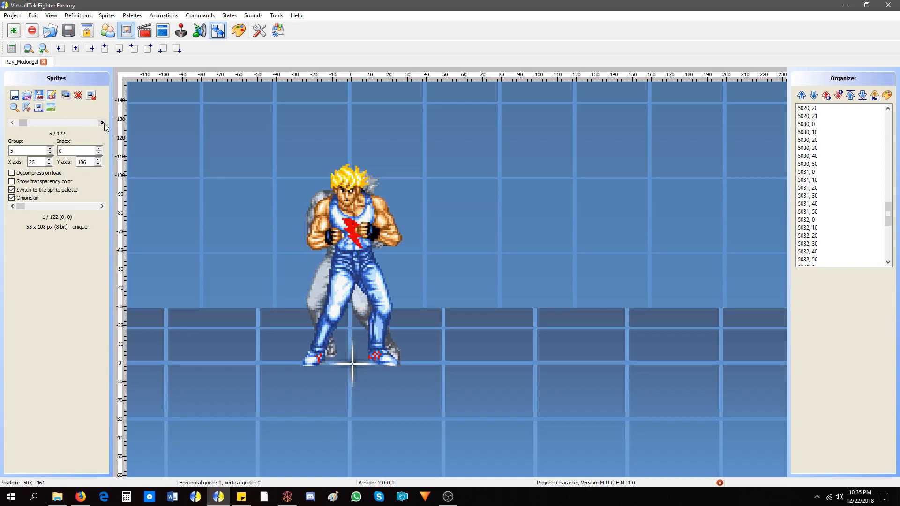
{"action": "left_click", "coordinate": [102, 123]}
{"action": "left_click", "coordinate": [102, 124]}
{"action": "left_click", "coordinate": [102, 123]}
{"action": "left_click", "coordinate": [103, 123]}
{"action": "left_click", "coordinate": [102, 124]}
{"action": "left_click", "coordinate": [103, 124]}
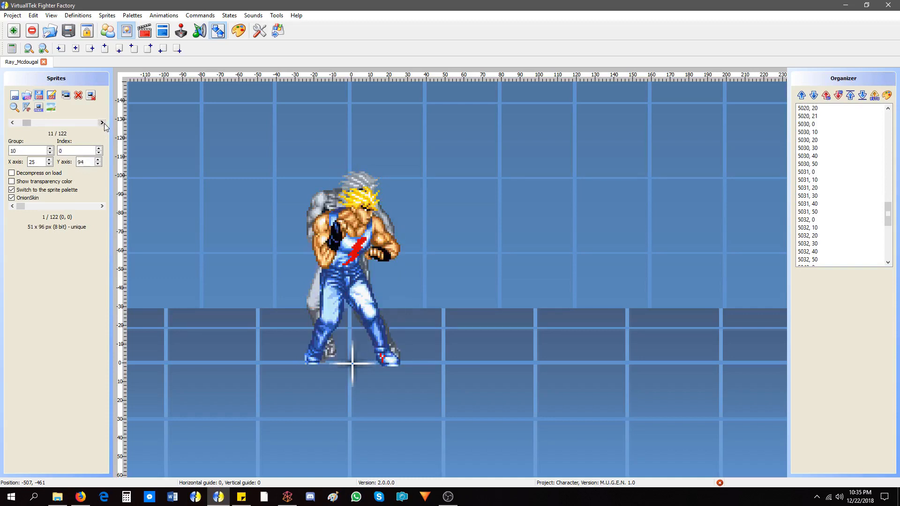
{"action": "left_click", "coordinate": [102, 123]}
{"action": "left_click", "coordinate": [102, 123]}
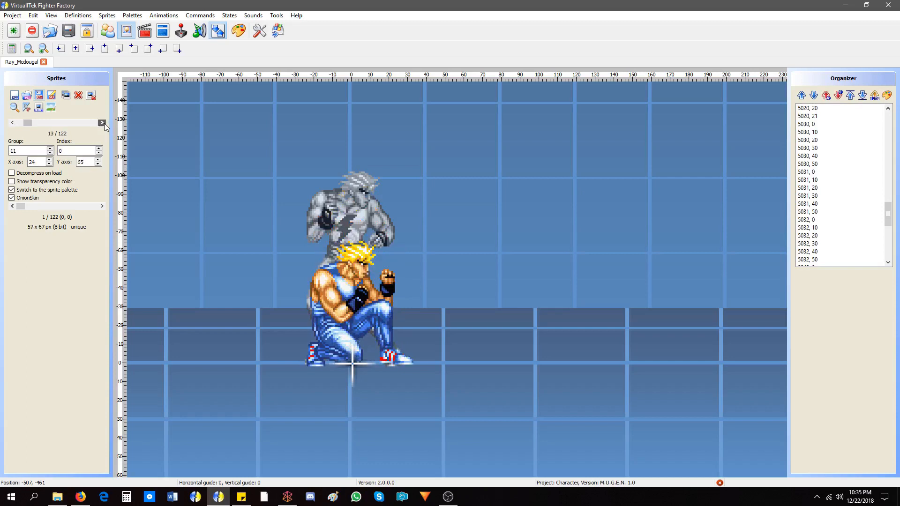
{"action": "left_click", "coordinate": [102, 123]}
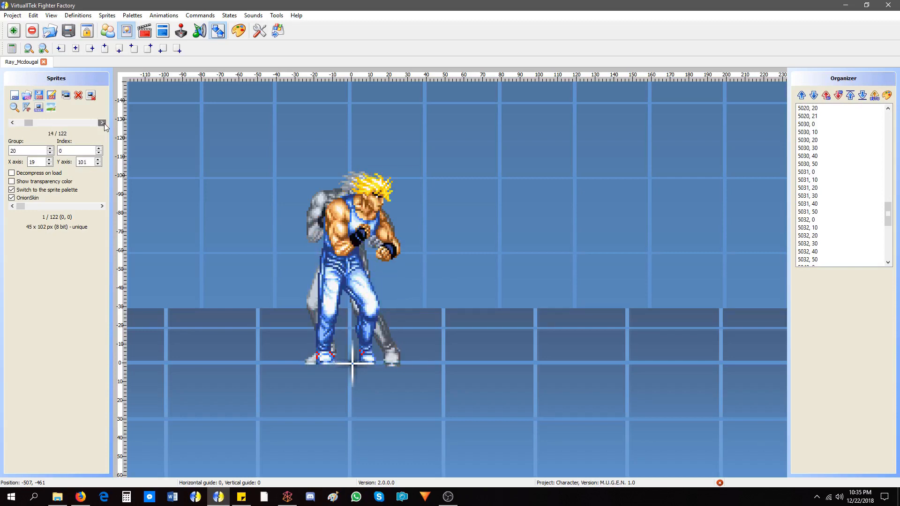
Check the alignment of the walking sprites in groups 20 and 21 against the onion skin
{"action": "left_click", "coordinate": [103, 124]}
{"action": "left_click", "coordinate": [103, 123]}
{"action": "left_click", "coordinate": [102, 123]}
{"action": "left_click", "coordinate": [103, 123]}
{"action": "left_click", "coordinate": [102, 123]}
{"action": "left_click", "coordinate": [103, 124]}
{"action": "left_click", "coordinate": [103, 123]}
{"action": "left_click", "coordinate": [103, 123]}
{"action": "left_click", "coordinate": [103, 123]}
{"action": "left_click", "coordinate": [102, 123]}
{"action": "left_click", "coordinate": [102, 123]}
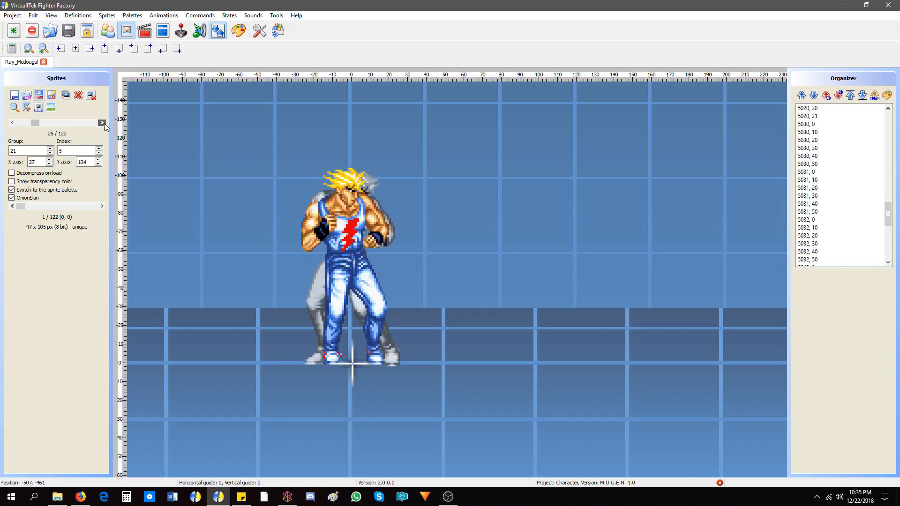
Examine the group 40 jump sprites from index 0 to 5 and compare their feet with the axis point
{"action": "left_click", "coordinate": [102, 124]}
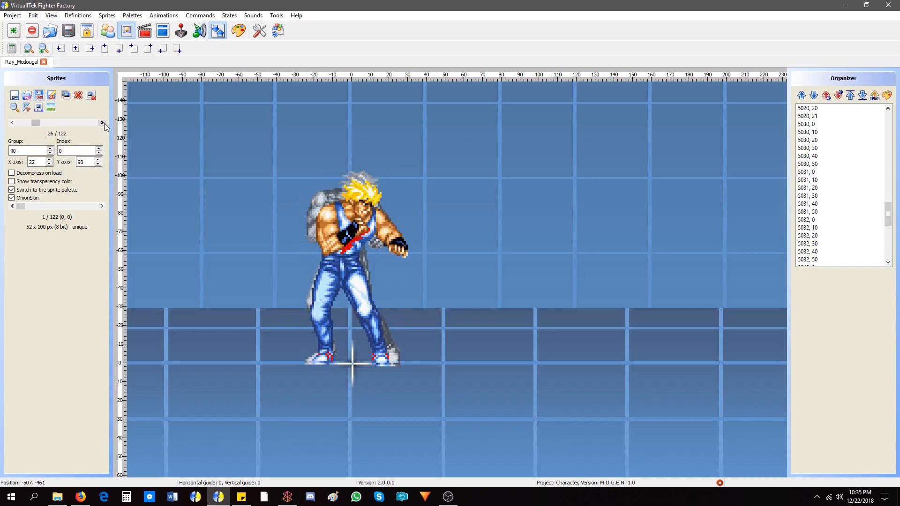
{"action": "left_click", "coordinate": [103, 123]}
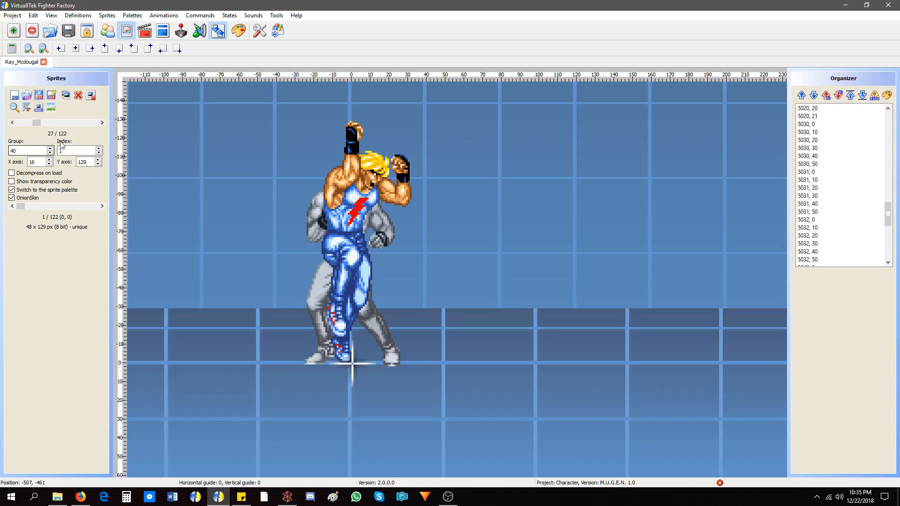
{"action": "left_click", "coordinate": [103, 123]}
{"action": "left_click", "coordinate": [102, 123]}
{"action": "left_click", "coordinate": [103, 123]}
{"action": "left_click", "coordinate": [103, 123]}
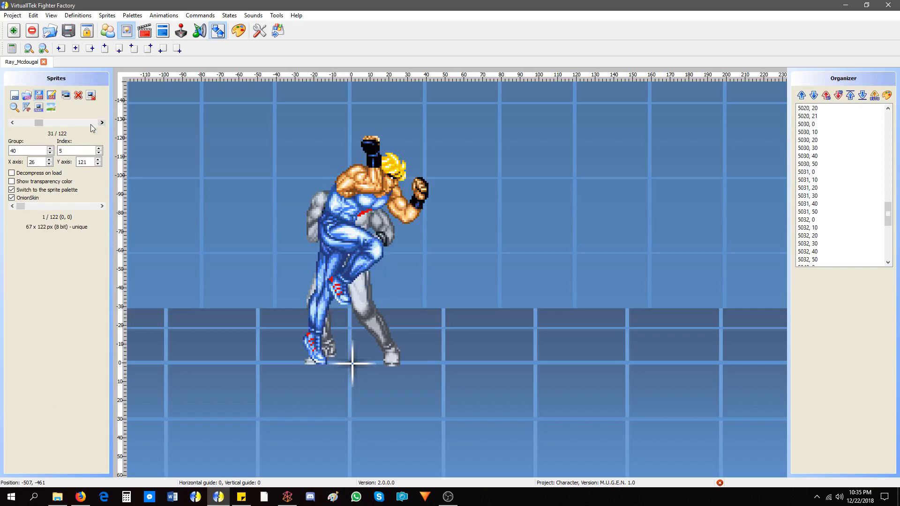
{"action": "left_click", "coordinate": [11, 124]}
{"action": "left_click", "coordinate": [11, 124]}
{"action": "left_click", "coordinate": [11, 124]}
{"action": "left_click", "coordinate": [12, 124]}
{"action": "left_click", "coordinate": [11, 124]}
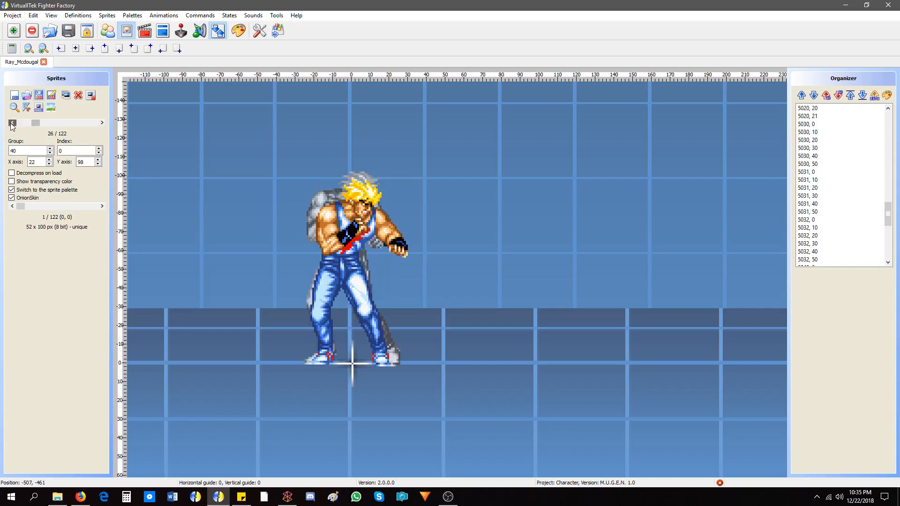
{"action": "left_click", "coordinate": [102, 123]}
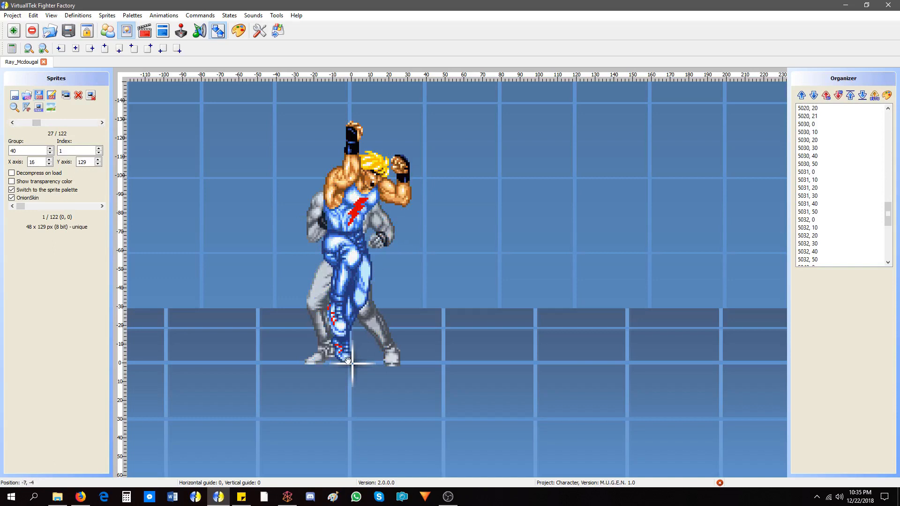
{"action": "left_click", "coordinate": [102, 123]}
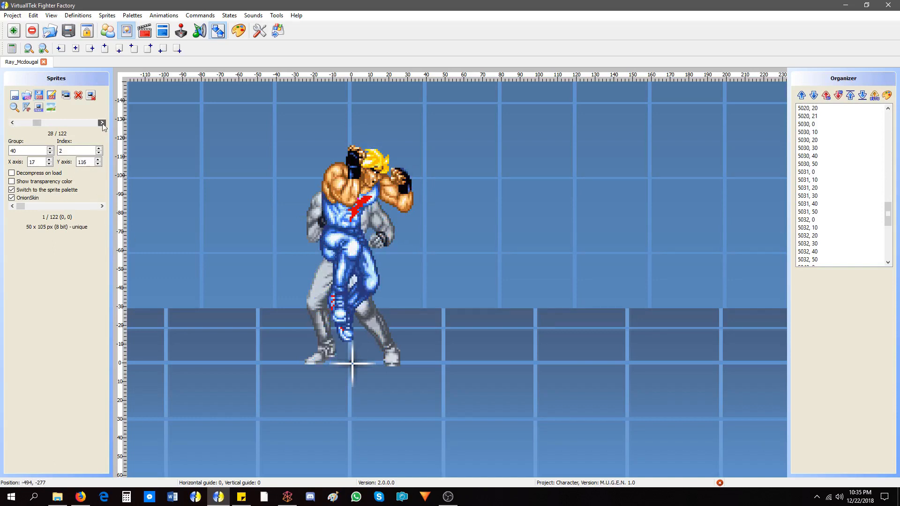
Compare the group 40 jump sprites between index 1 and 5 with the standing onion skin and the axis point
{"action": "left_click", "coordinate": [103, 125]}
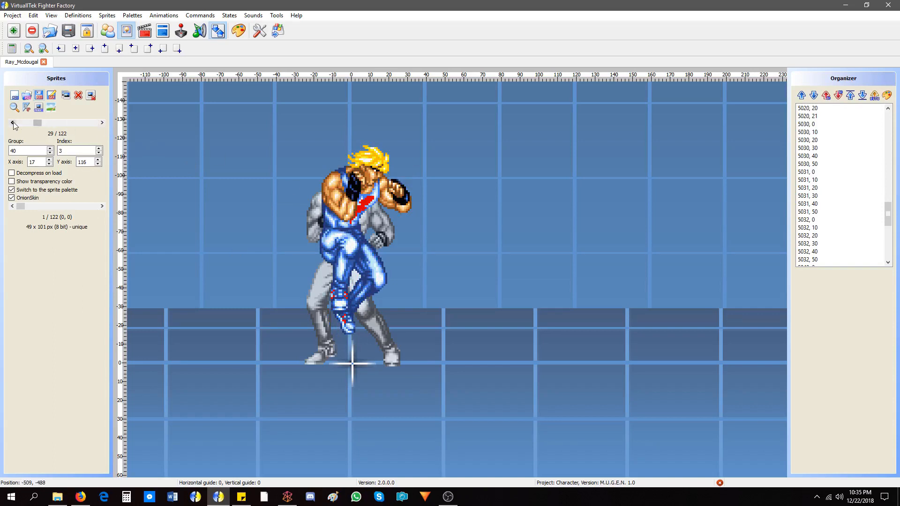
{"action": "left_click", "coordinate": [13, 124]}
{"action": "left_click", "coordinate": [102, 124]}
{"action": "left_click", "coordinate": [102, 123]}
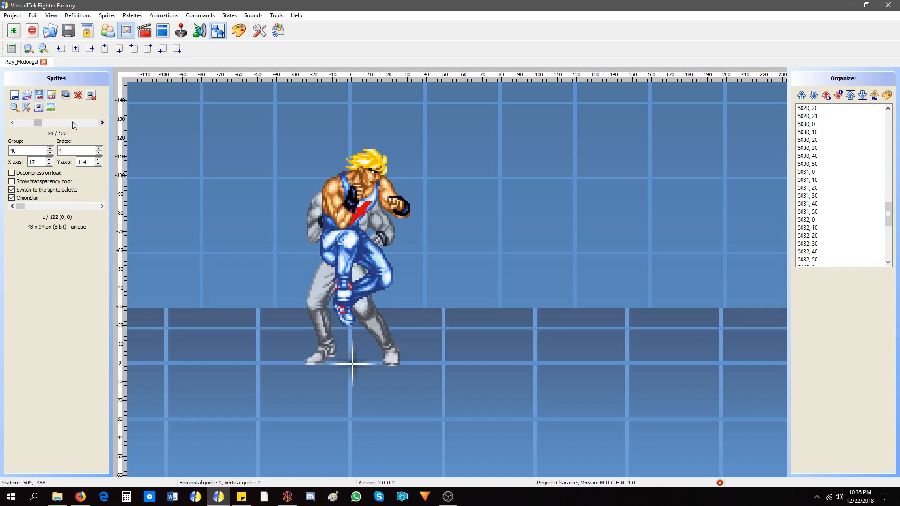
{"action": "left_click", "coordinate": [13, 123]}
{"action": "left_click", "coordinate": [13, 122]}
{"action": "left_click", "coordinate": [13, 123]}
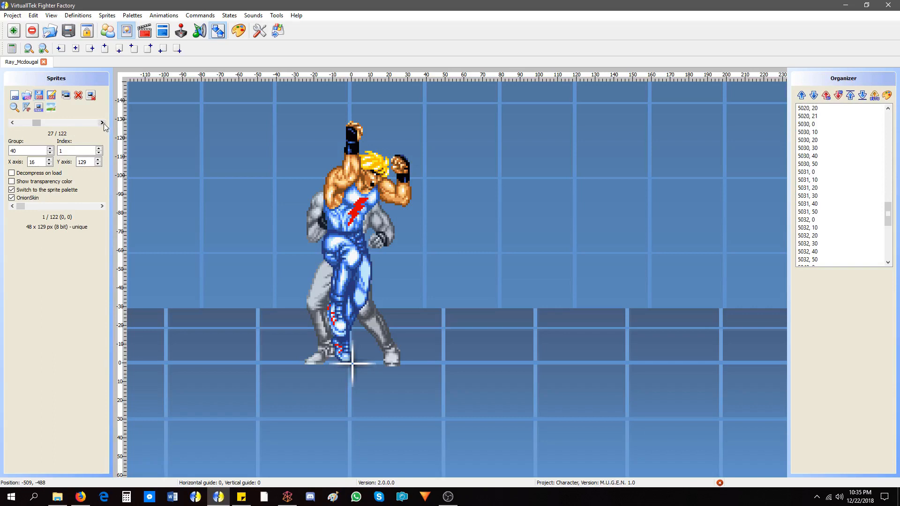
{"action": "left_click", "coordinate": [102, 123]}
{"action": "left_click", "coordinate": [102, 123]}
{"action": "left_click", "coordinate": [102, 123]}
{"action": "left_click", "coordinate": [102, 123]}
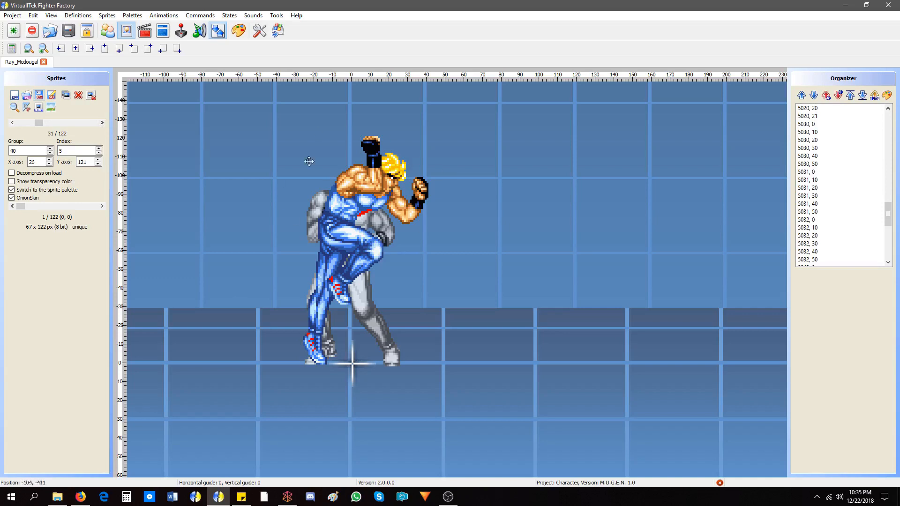
Examine the flipping jump sprites in group 40 from index 6 to 8 against the onion skin
{"action": "left_click", "coordinate": [102, 123]}
{"action": "left_click", "coordinate": [102, 123]}
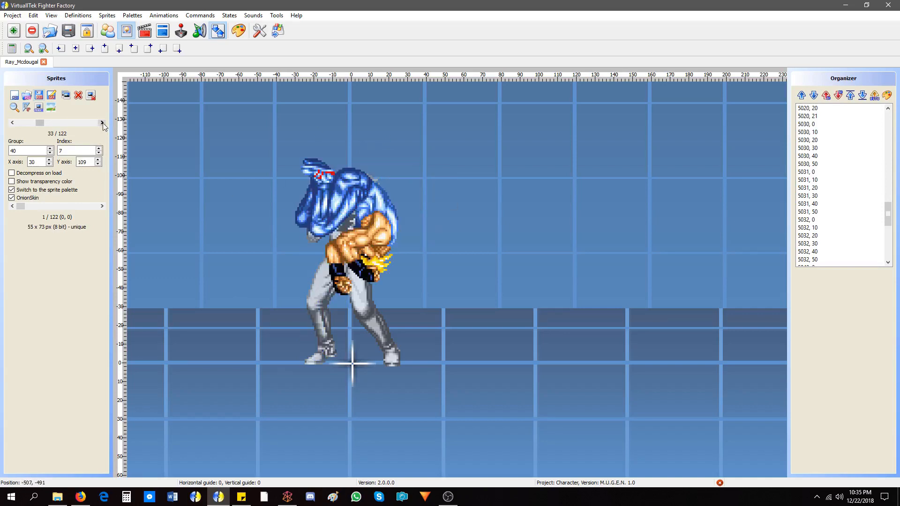
{"action": "left_click", "coordinate": [102, 123]}
{"action": "left_click", "coordinate": [102, 122]}
{"action": "left_click", "coordinate": [12, 123]}
{"action": "left_click", "coordinate": [12, 122]}
{"action": "left_click", "coordinate": [12, 123]}
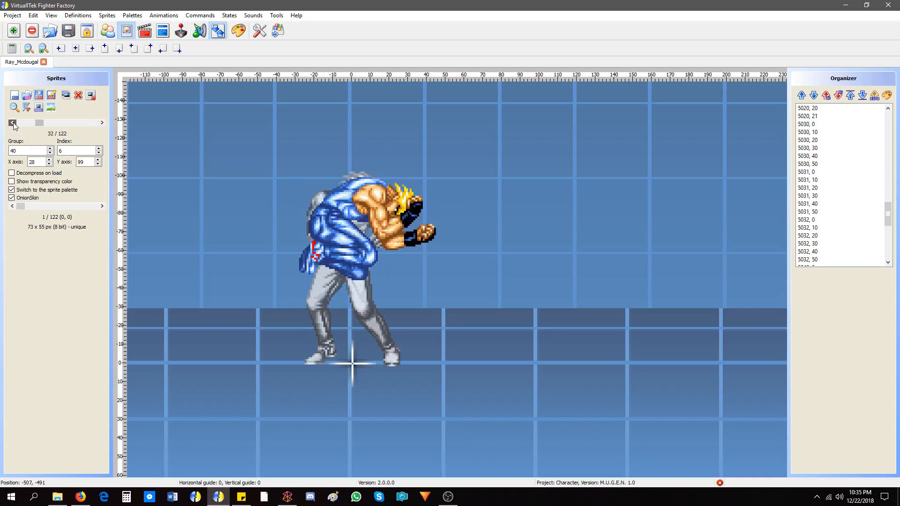
{"action": "left_click", "coordinate": [12, 123]}
{"action": "left_click", "coordinate": [102, 122]}
{"action": "left_click", "coordinate": [102, 122]}
{"action": "left_click", "coordinate": [102, 123]}
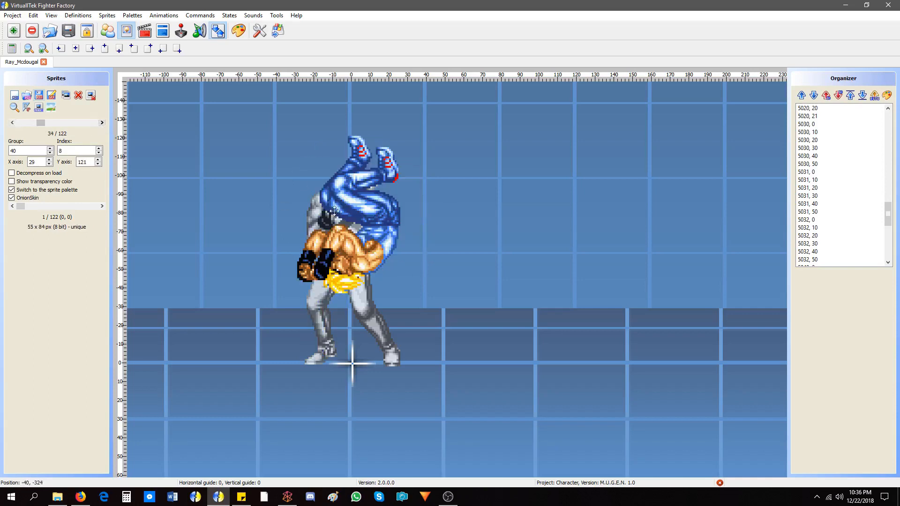
{"action": "left_click", "coordinate": [103, 122]}
{"action": "left_click", "coordinate": [12, 123]}
Check the alignment of the standing and crouching guard sprites in groups 120 and 121
{"action": "left_click", "coordinate": [102, 123]}
{"action": "left_click", "coordinate": [103, 123]}
{"action": "left_click", "coordinate": [102, 123]}
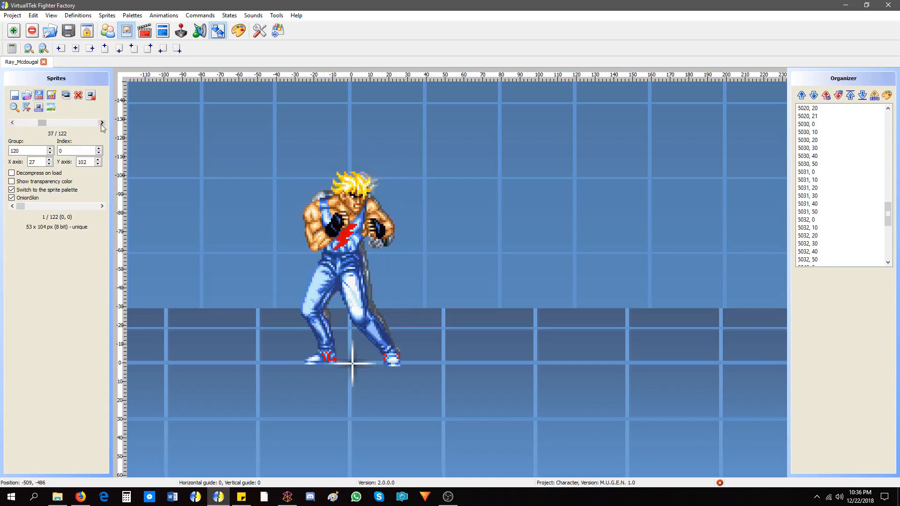
{"action": "left_click", "coordinate": [102, 123]}
{"action": "left_click", "coordinate": [102, 123]}
{"action": "left_click", "coordinate": [102, 123]}
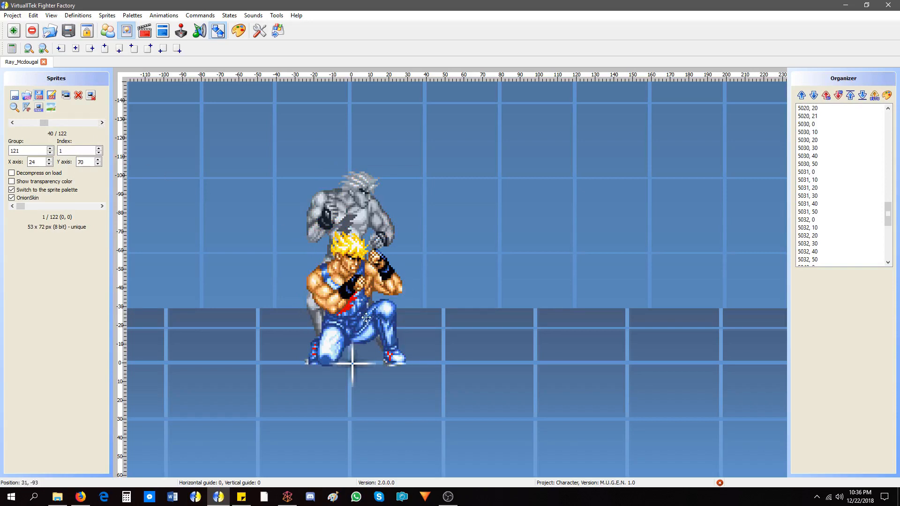
Try raising crouching guard sprite 121, 1 to the standing sprite's height, at about Y axis 109, and undo the move
{"action": "left_click_drag", "start_coordinate": [365, 312], "coordinate": [362, 238]}
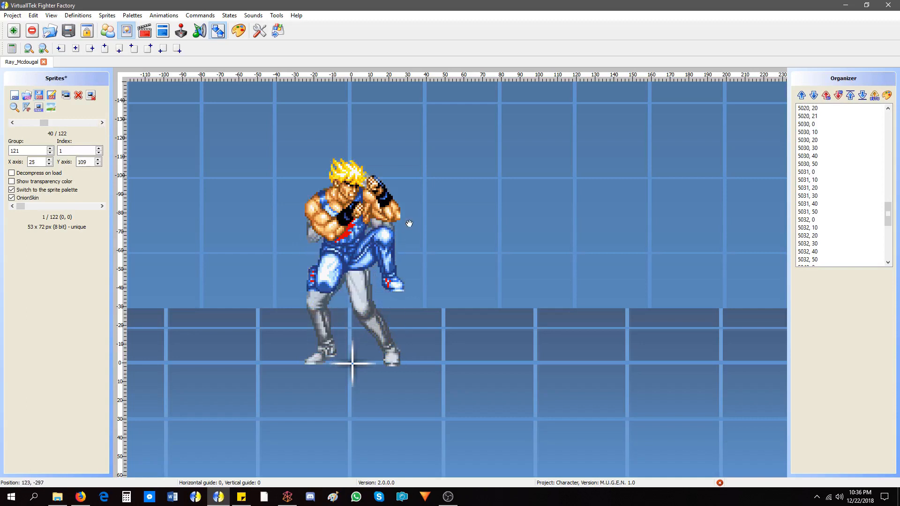
{"action": "key", "text": "ctrl+z"}
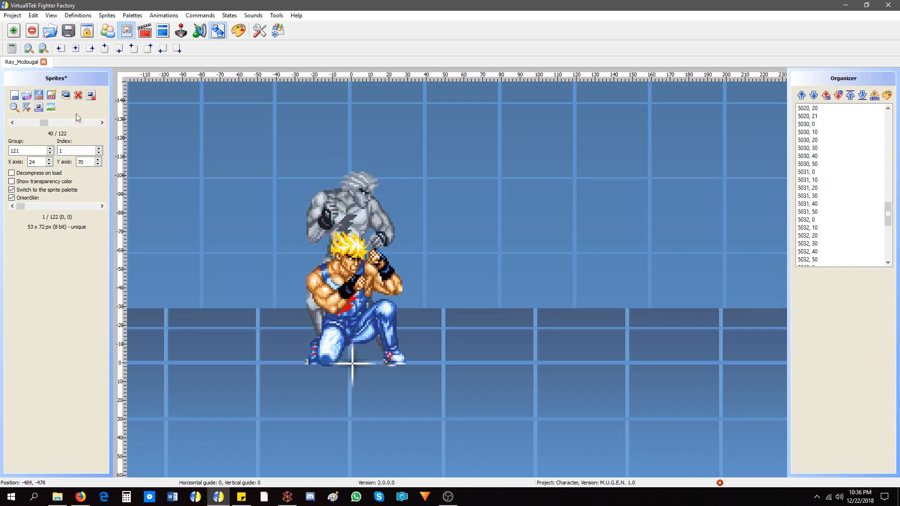
Check the alignment of the sprites from group 170 through get-hit sprite 5000, 0 against the onion skin
{"action": "left_click", "coordinate": [102, 123]}
{"action": "left_click", "coordinate": [102, 124]}
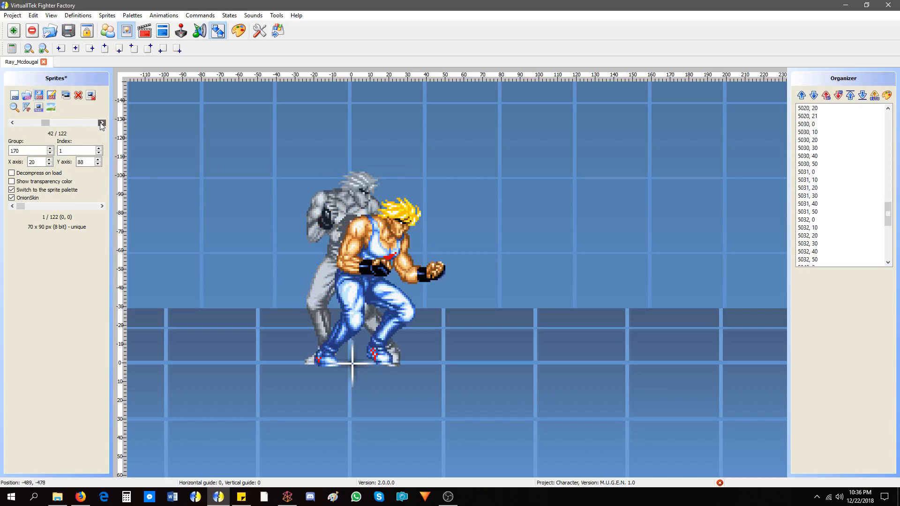
{"action": "left_click", "coordinate": [102, 123]}
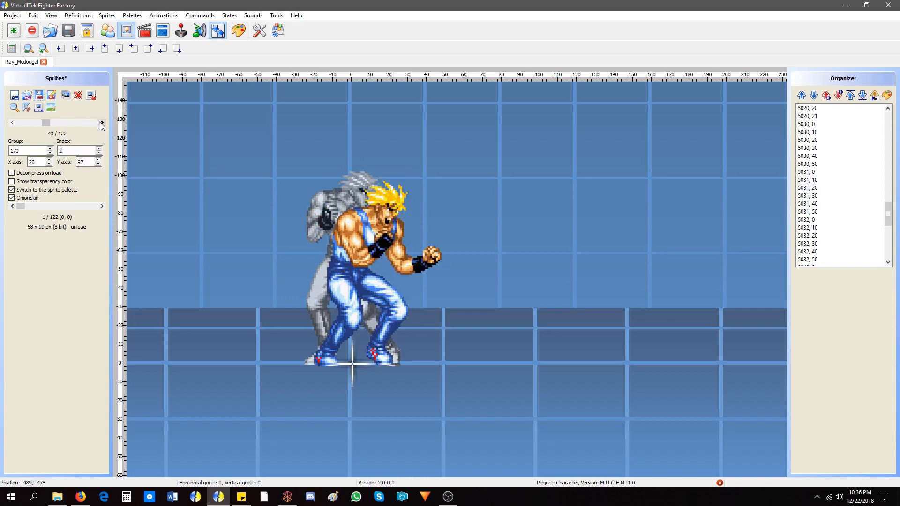
{"action": "left_click", "coordinate": [101, 123]}
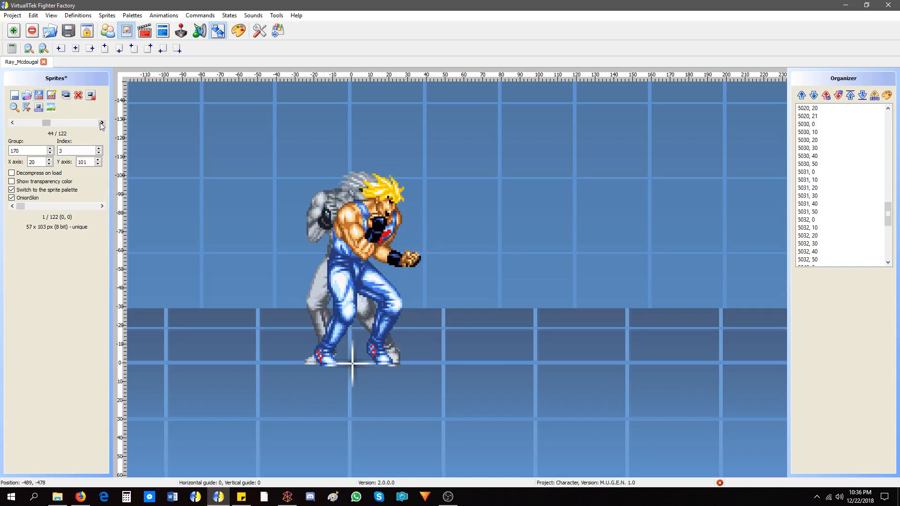
{"action": "left_click", "coordinate": [101, 123]}
{"action": "left_click", "coordinate": [101, 123]}
{"action": "left_click", "coordinate": [102, 124]}
{"action": "left_click", "coordinate": [102, 123]}
{"action": "left_click", "coordinate": [101, 123]}
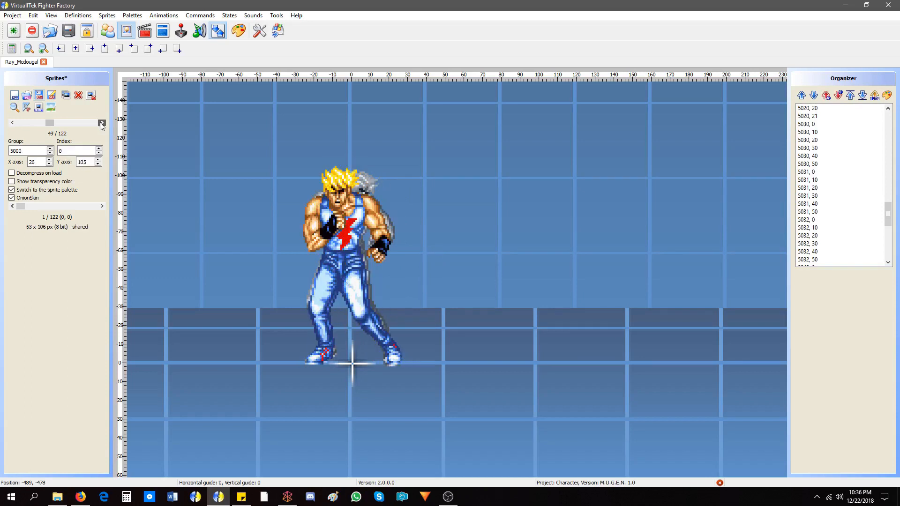
Review the get-hit sprites in groups 5000 to 5002, comparing their position with the axis point
{"action": "left_click", "coordinate": [102, 123]}
{"action": "left_click", "coordinate": [102, 123]}
{"action": "left_click", "coordinate": [102, 123]}
{"action": "left_click", "coordinate": [102, 124]}
{"action": "left_click", "coordinate": [101, 124]}
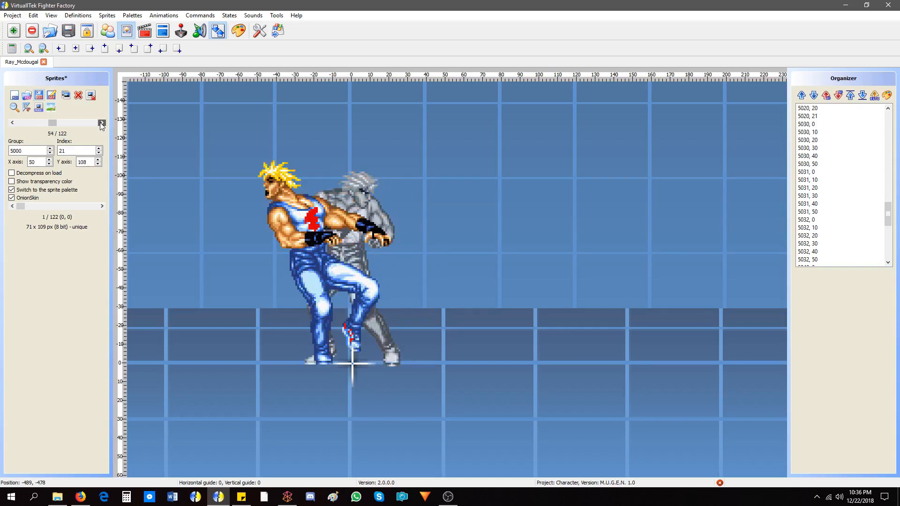
{"action": "left_click", "coordinate": [102, 123]}
{"action": "left_click", "coordinate": [102, 124]}
{"action": "left_click", "coordinate": [102, 123]}
{"action": "left_click", "coordinate": [101, 123]}
{"action": "left_click", "coordinate": [102, 123]}
{"action": "left_click", "coordinate": [101, 123]}
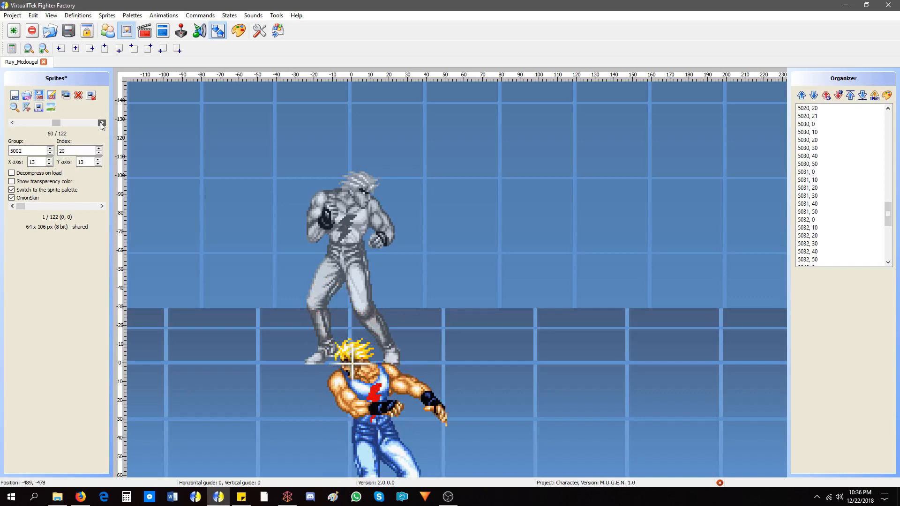
Review the remaining get-hit sprites from group 5002 through sprite 5030, 30 for alignment with the axis
{"action": "left_click", "coordinate": [102, 123]}
{"action": "left_click", "coordinate": [101, 123]}
{"action": "left_click", "coordinate": [102, 123]}
{"action": "left_click", "coordinate": [102, 123]}
{"action": "left_click", "coordinate": [102, 124]}
{"action": "left_click", "coordinate": [102, 123]}
{"action": "left_click", "coordinate": [102, 123]}
{"action": "left_click", "coordinate": [101, 124]}
{"action": "left_click", "coordinate": [102, 124]}
{"action": "left_click", "coordinate": [102, 123]}
{"action": "left_click", "coordinate": [102, 124]}
{"action": "left_click", "coordinate": [102, 124]}
{"action": "left_click", "coordinate": [102, 123]}
{"action": "left_click", "coordinate": [101, 123]}
{"action": "left_click", "coordinate": [101, 123]}
{"action": "left_click", "coordinate": [102, 123]}
{"action": "left_click", "coordinate": [101, 123]}
{"action": "left_click", "coordinate": [102, 123]}
{"action": "left_click", "coordinate": [102, 124]}
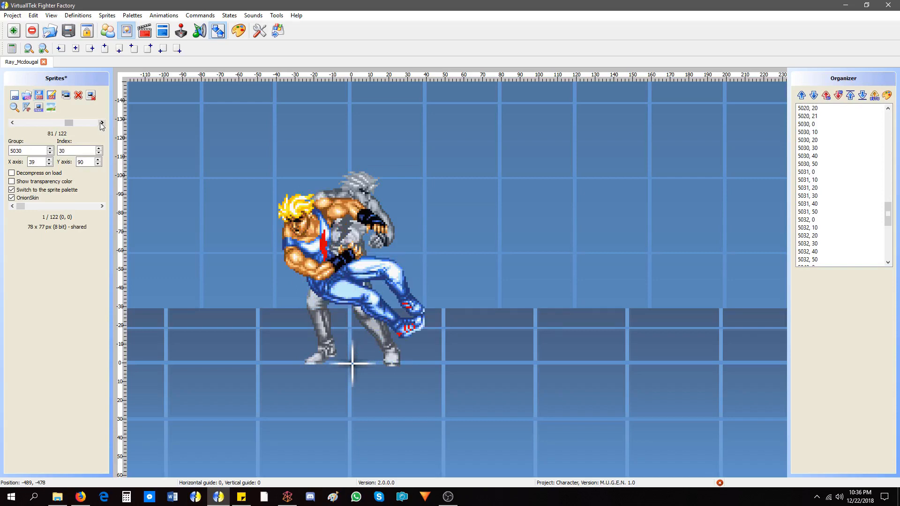
Compare the group 5030 falling sprites from index 0 to 50 with the standing onion skin
{"action": "left_click", "coordinate": [12, 123]}
{"action": "left_click", "coordinate": [12, 123]}
{"action": "left_click", "coordinate": [12, 123]}
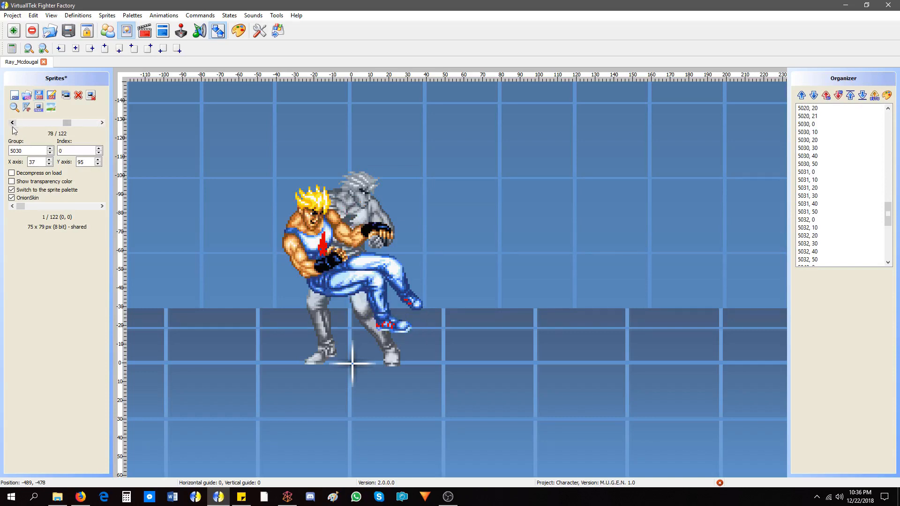
{"action": "left_click", "coordinate": [102, 123]}
{"action": "left_click", "coordinate": [101, 123]}
{"action": "left_click", "coordinate": [101, 122]}
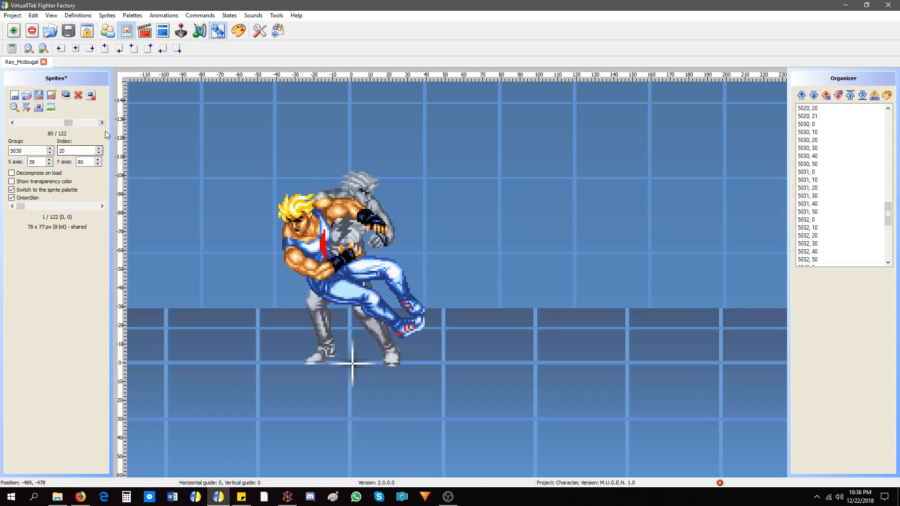
{"action": "left_click", "coordinate": [102, 123]}
{"action": "left_click", "coordinate": [101, 123]}
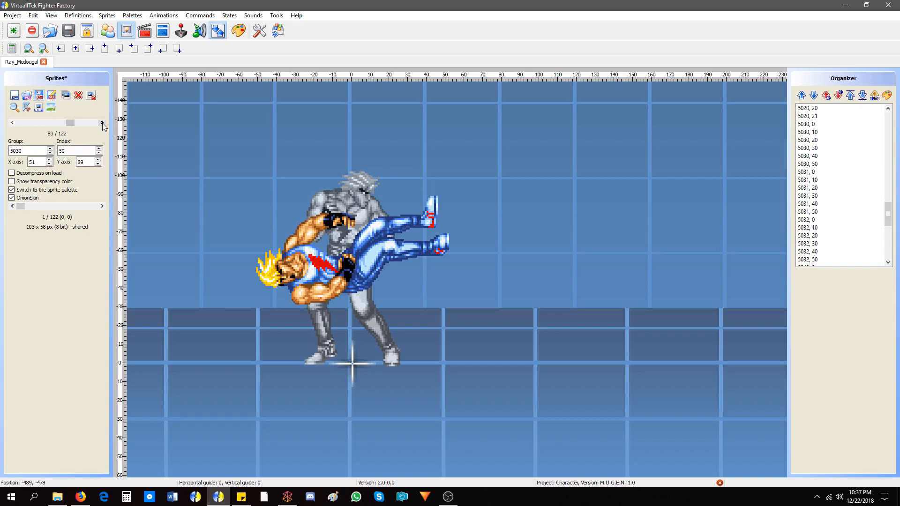
Review the project's reported issues and close the issues list
{"action": "left_click", "coordinate": [720, 484]}
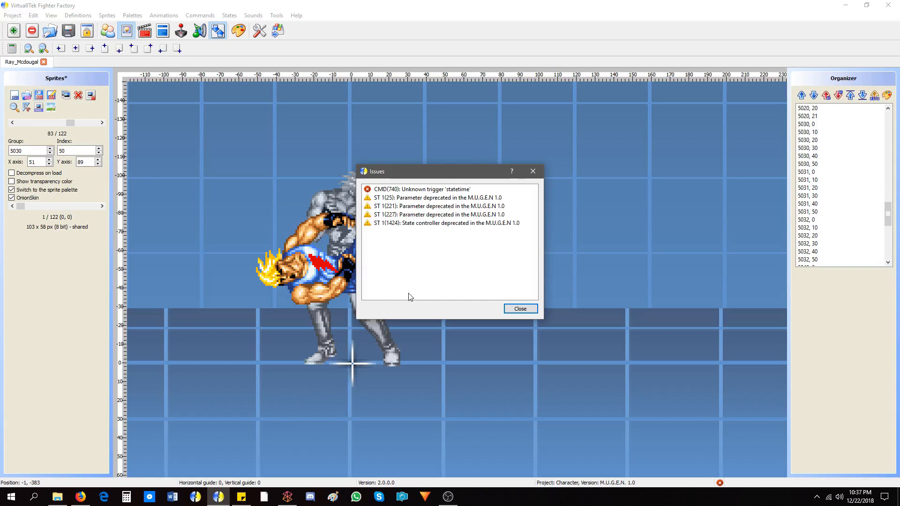
{"action": "left_click", "coordinate": [520, 308]}
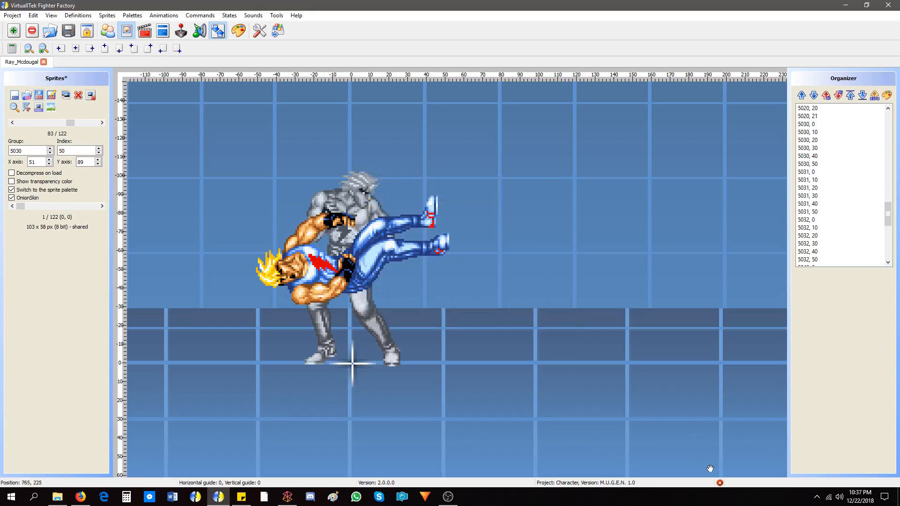
{"action": "left_click", "coordinate": [720, 483]}
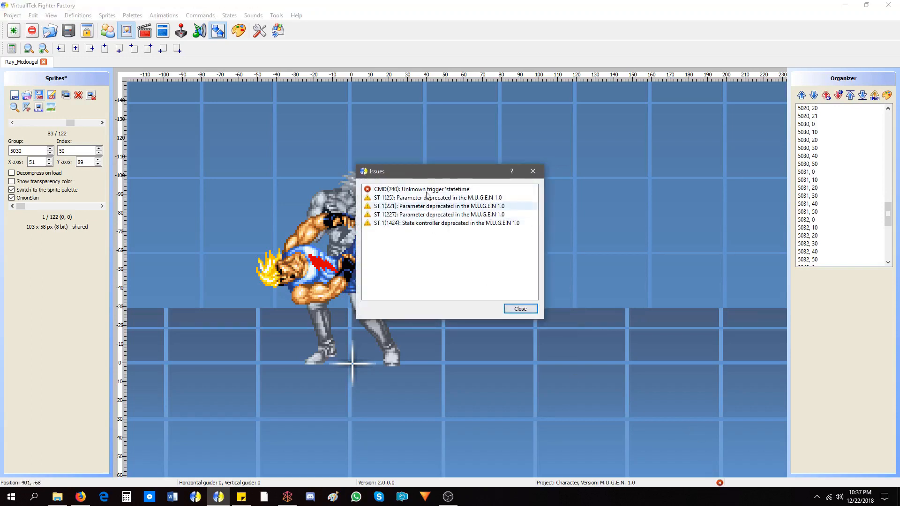
{"action": "left_click", "coordinate": [532, 173]}
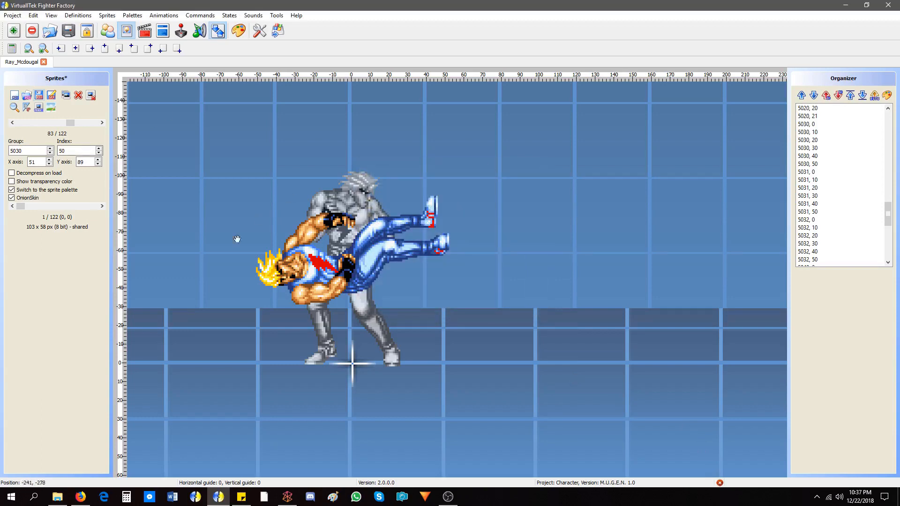
Check the axis placement of the duplicated falling sprites in groups 5031 and 5032 up to index 50
{"action": "left_click", "coordinate": [103, 124]}
{"action": "left_click", "coordinate": [103, 123]}
{"action": "left_click", "coordinate": [102, 123]}
{"action": "left_click", "coordinate": [102, 123]}
{"action": "left_click", "coordinate": [102, 123]}
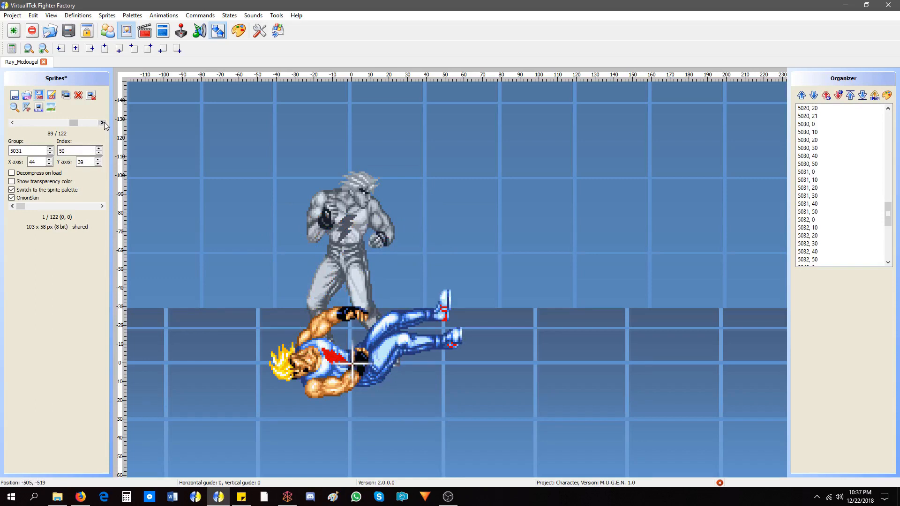
{"action": "left_click", "coordinate": [102, 123]}
{"action": "left_click", "coordinate": [103, 123]}
{"action": "left_click", "coordinate": [102, 122]}
{"action": "left_click", "coordinate": [102, 123]}
{"action": "left_click", "coordinate": [102, 122]}
{"action": "left_click", "coordinate": [102, 123]}
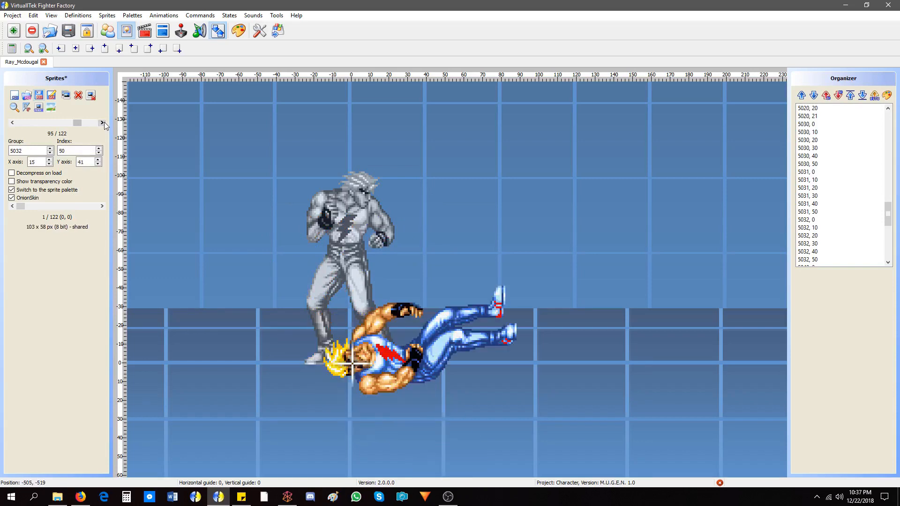
Examine the lying and falling sprites in group 5040 up to index 20 relative to the ground line
{"action": "left_click", "coordinate": [103, 123]}
{"action": "left_click", "coordinate": [103, 123]}
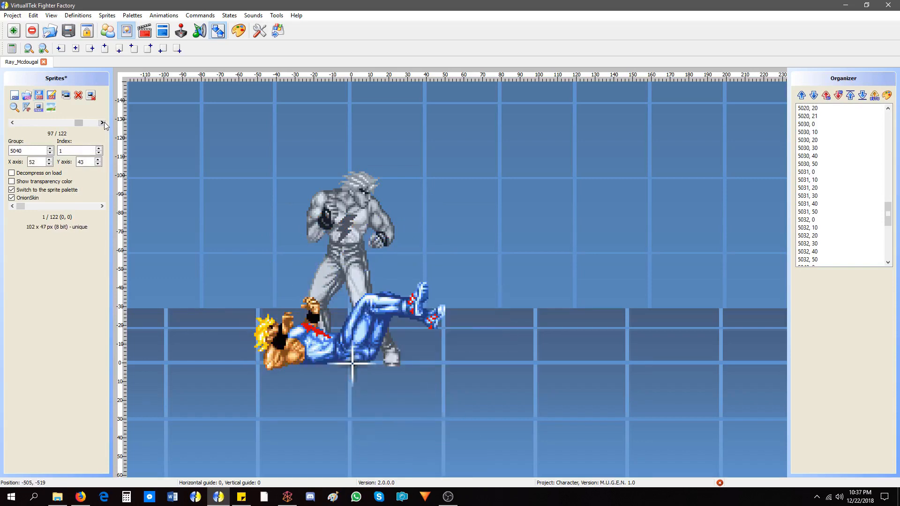
{"action": "left_click", "coordinate": [103, 123]}
{"action": "left_click", "coordinate": [103, 123]}
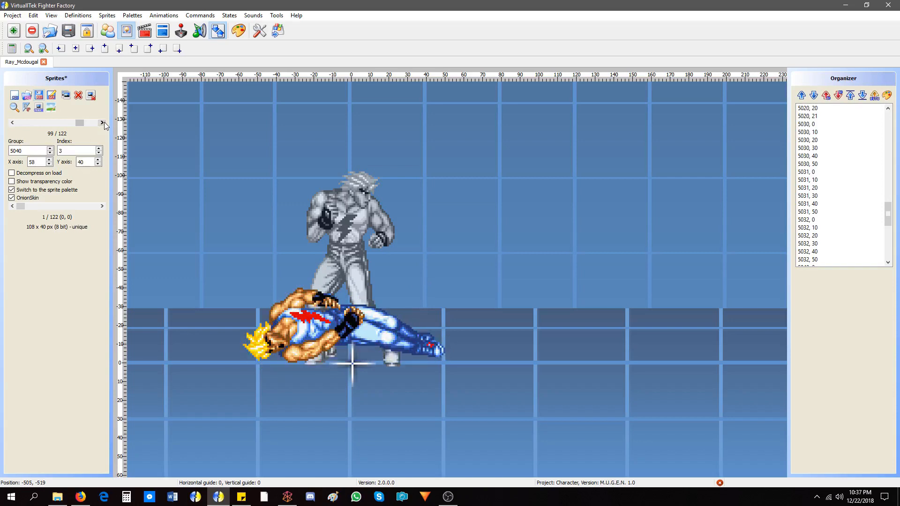
{"action": "left_click", "coordinate": [103, 123]}
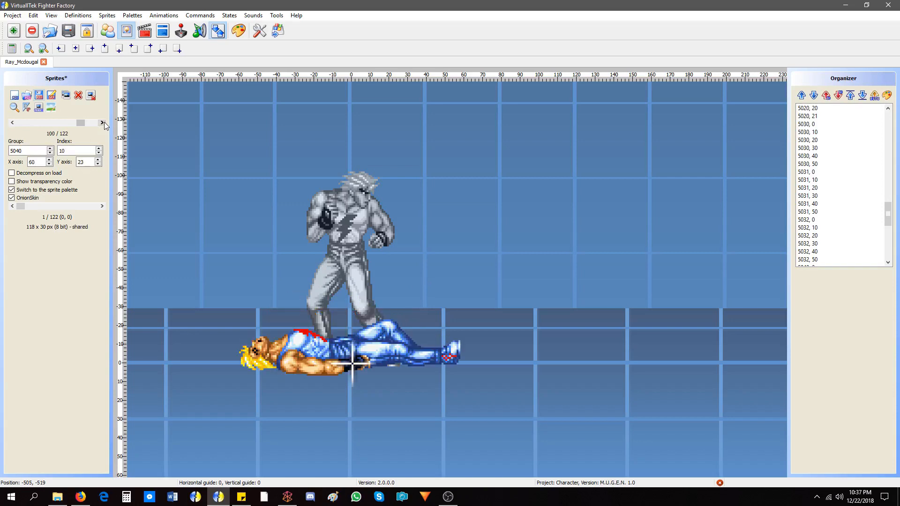
{"action": "left_click", "coordinate": [103, 123]}
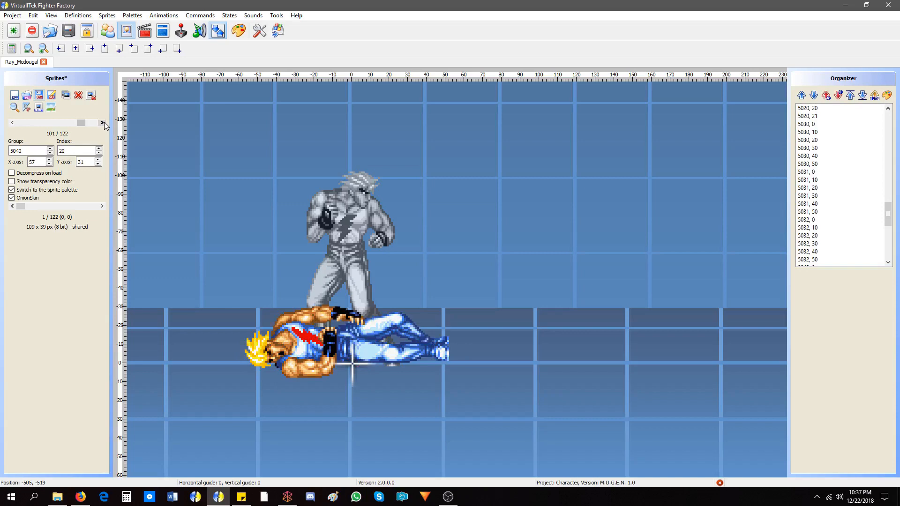
Check the axis placement of the duplicated sprites in groups 5041 and 5042, continuing to sprite 5060, 0
{"action": "left_click", "coordinate": [102, 123]}
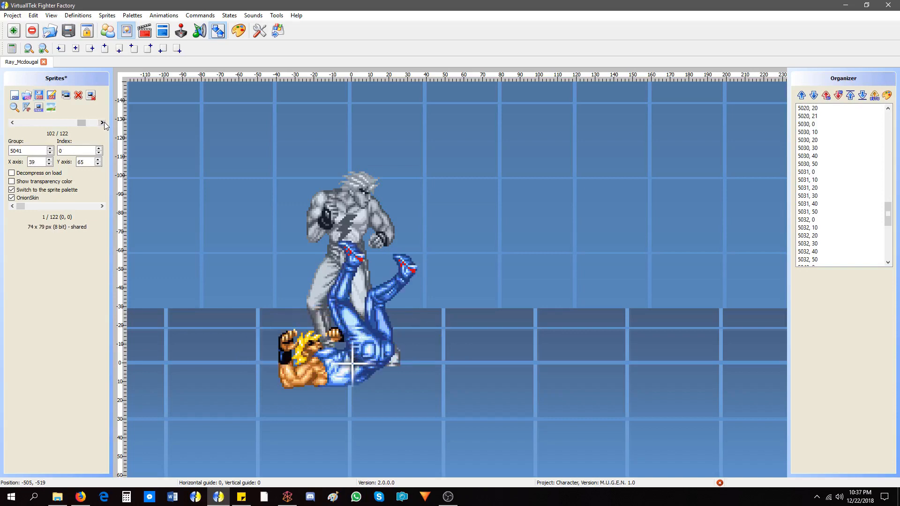
{"action": "left_click", "coordinate": [103, 122]}
{"action": "left_click", "coordinate": [103, 123]}
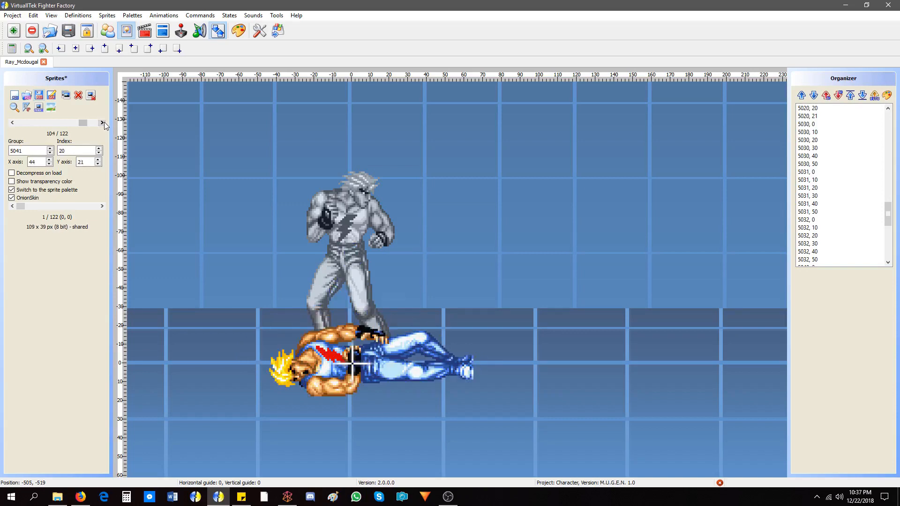
{"action": "left_click", "coordinate": [102, 123]}
{"action": "left_click", "coordinate": [102, 122]}
{"action": "left_click", "coordinate": [102, 123]}
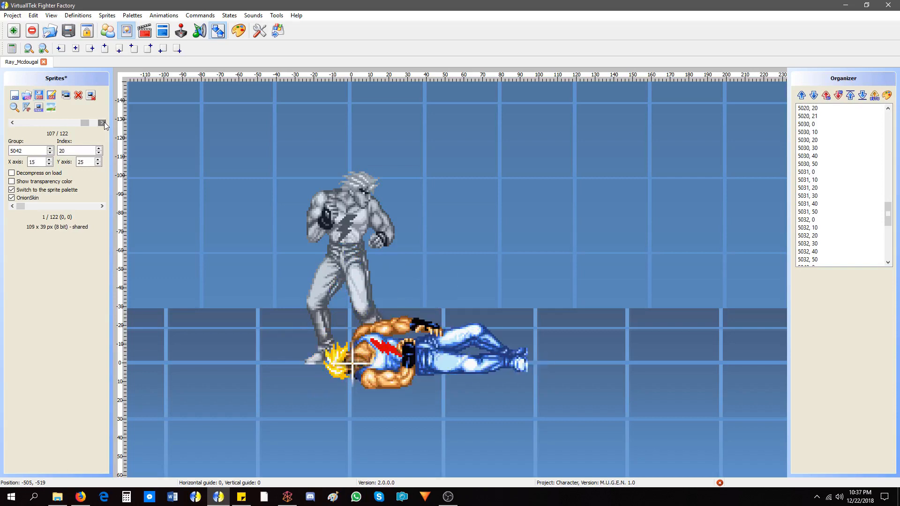
{"action": "left_click", "coordinate": [103, 123]}
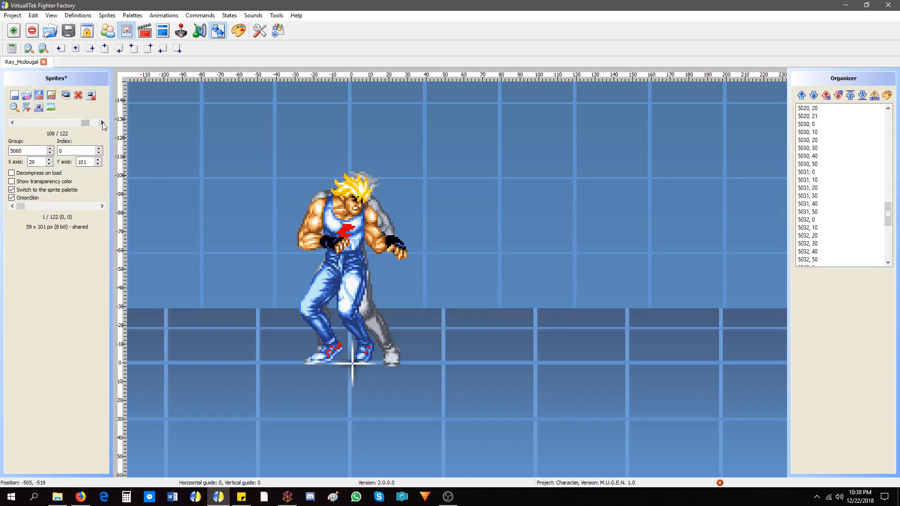
Check the axis placement of the sprites in groups 5060, 5061 and 5062, continuing to sprite 5070, 0
{"action": "left_click", "coordinate": [103, 123]}
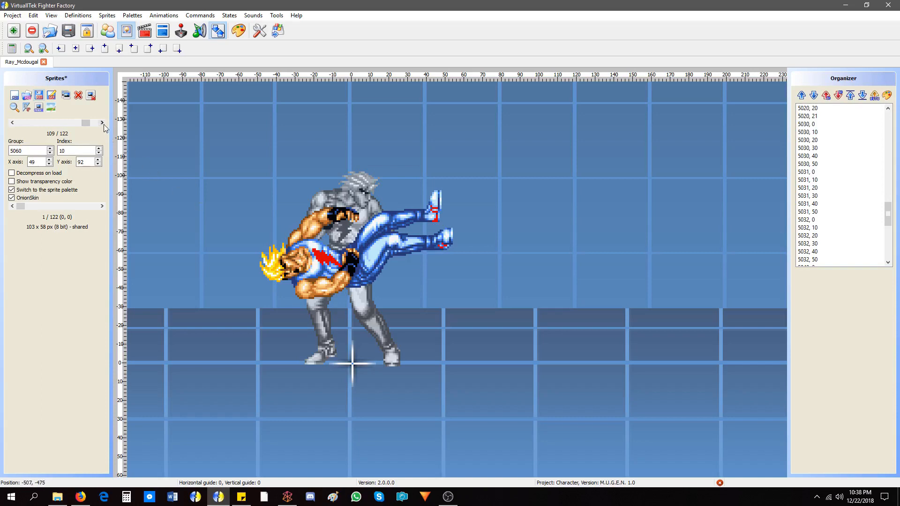
{"action": "left_click", "coordinate": [102, 123]}
{"action": "left_click", "coordinate": [102, 123]}
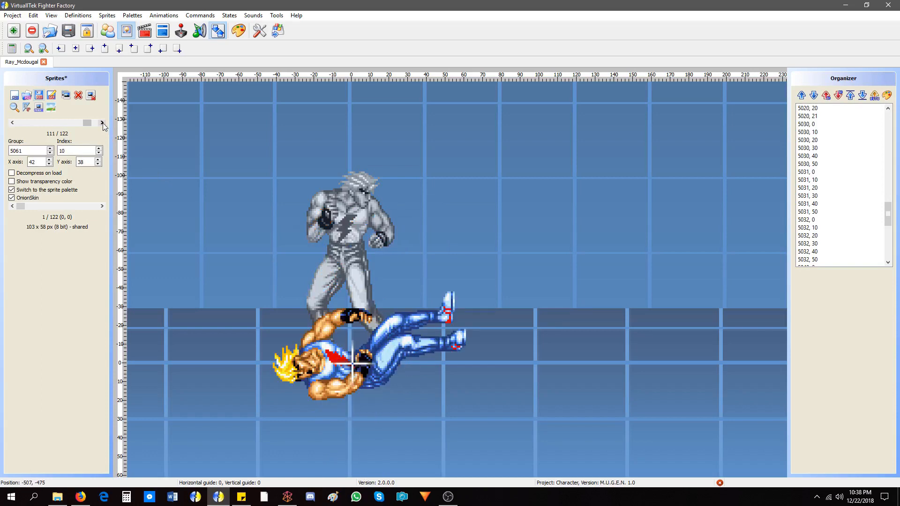
{"action": "left_click", "coordinate": [102, 123]}
{"action": "left_click", "coordinate": [102, 123]}
{"action": "left_click", "coordinate": [102, 123]}
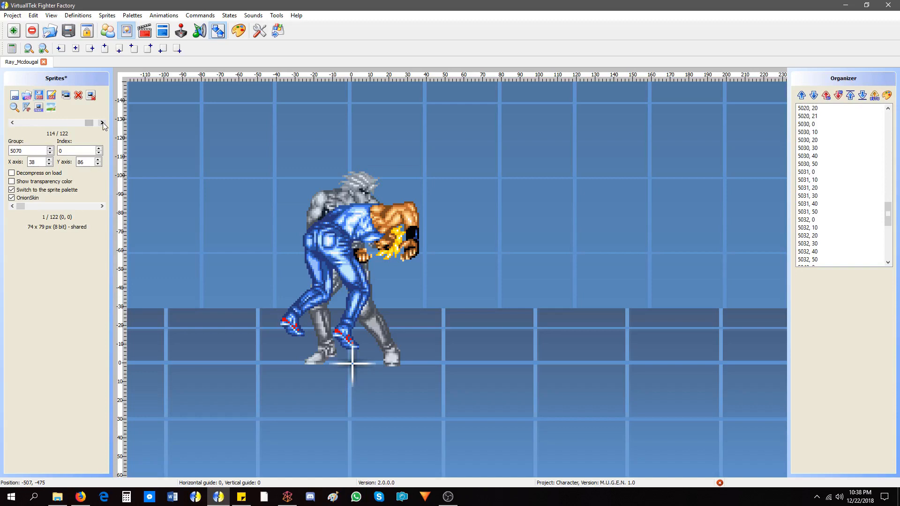
Check the axis placement of the remaining sprites in groups 5070 to 5072 and return to the first sprite
{"action": "left_click", "coordinate": [102, 123]}
{"action": "left_click", "coordinate": [103, 123]}
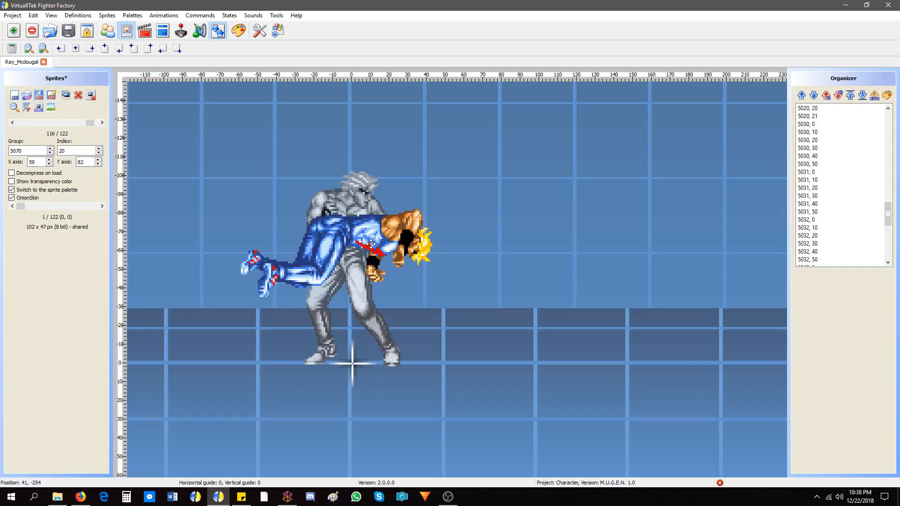
{"action": "left_click", "coordinate": [102, 124]}
{"action": "left_click", "coordinate": [102, 123]}
{"action": "left_click", "coordinate": [102, 123]}
{"action": "left_click", "coordinate": [102, 123]}
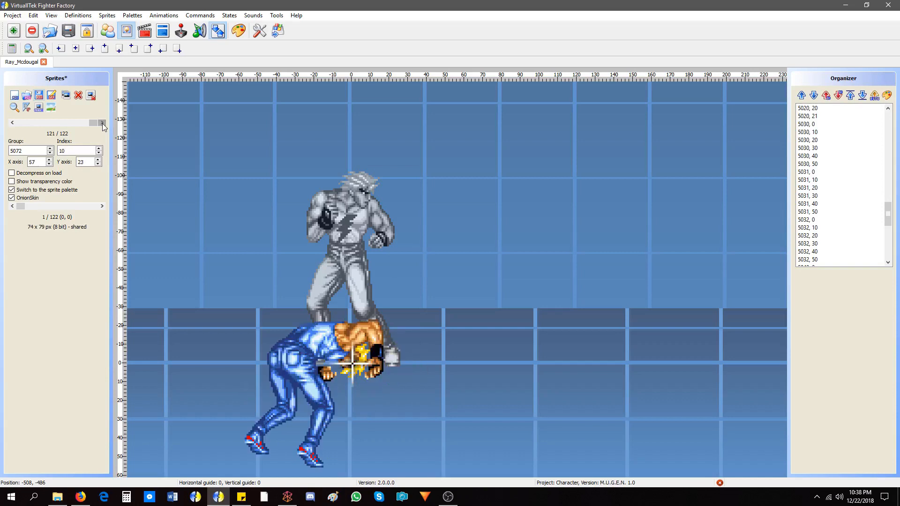
{"action": "left_click", "coordinate": [102, 123]}
{"action": "left_click_drag", "start_coordinate": [94, 123], "coordinate": [19, 123]}
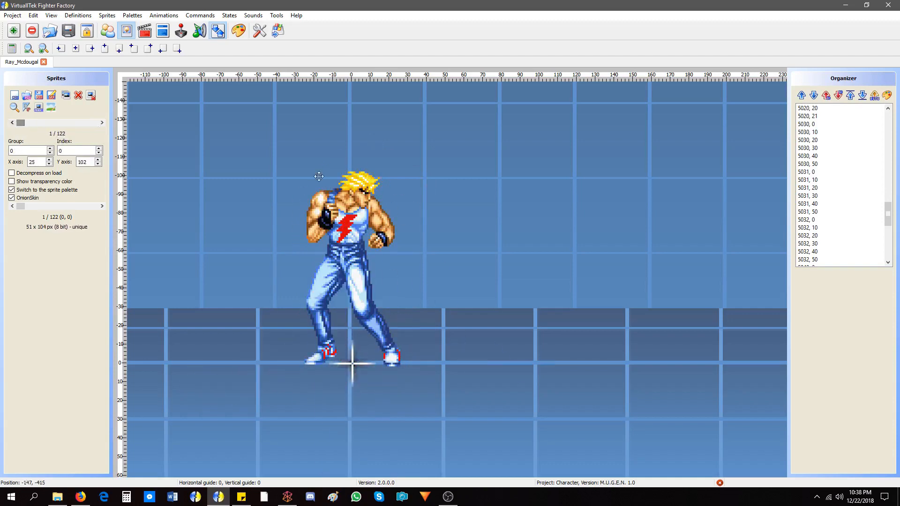
Review the project's reported issues and launch a M.U.G.E.N test match with the character, saving the project
{"action": "left_click", "coordinate": [720, 483]}
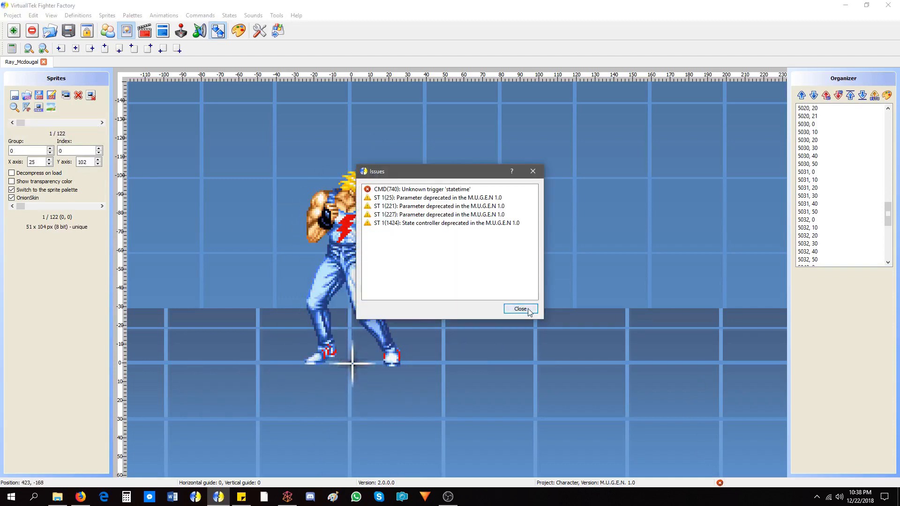
{"action": "left_click", "coordinate": [518, 307]}
{"action": "left_click", "coordinate": [281, 32]}
{"action": "left_click", "coordinate": [464, 305]}
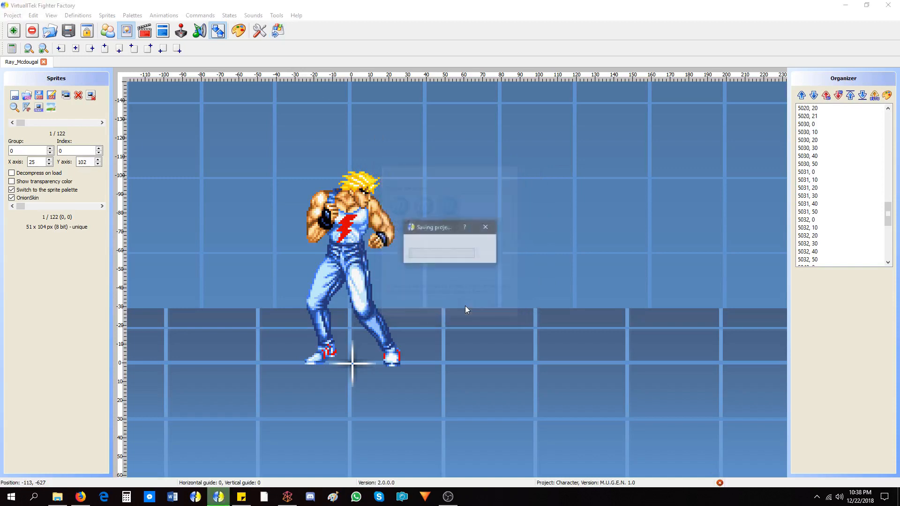
{"action": "left_click", "coordinate": [568, 138]}
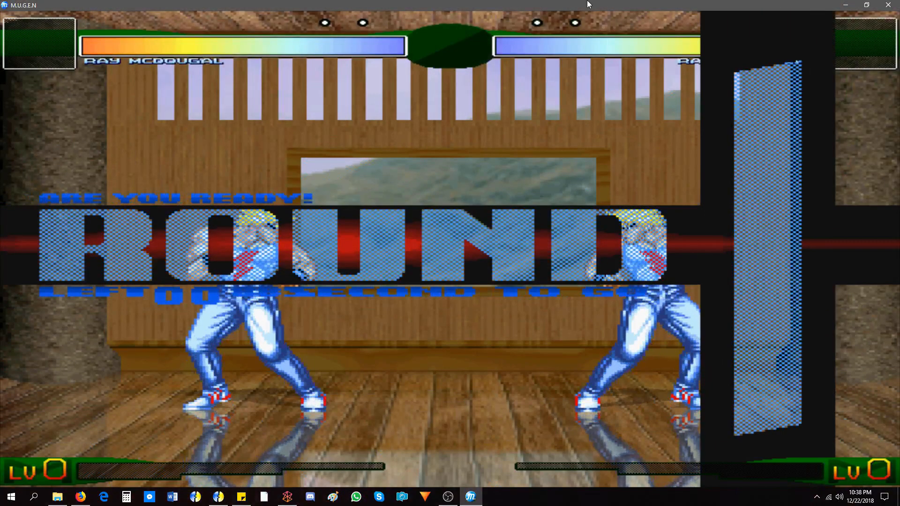
Test the character's walking and jumping in both directions during the match
{"action": "key", "text": "Left"}
{"action": "key", "text": "Right"}
{"action": "key", "text": "Left"}
{"action": "key", "text": "Left"}
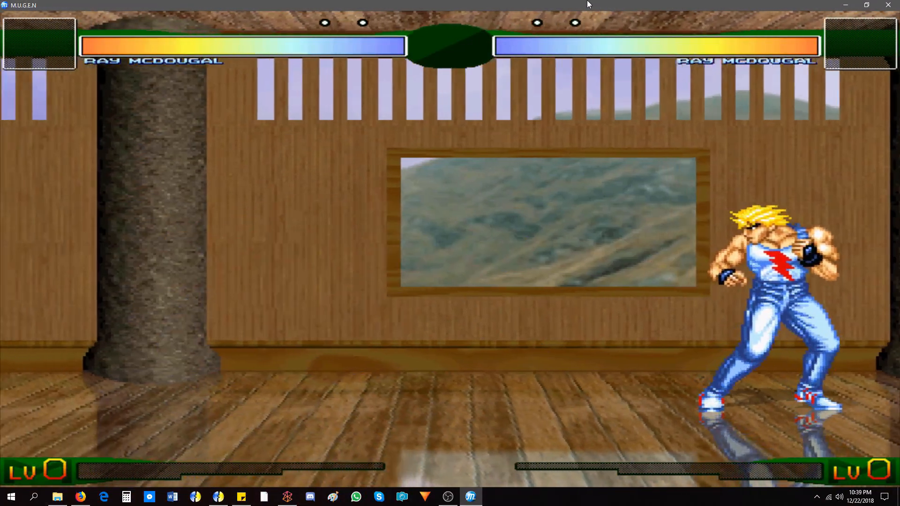
{"action": "key", "text": "Right"}
{"action": "key", "text": "Up"}
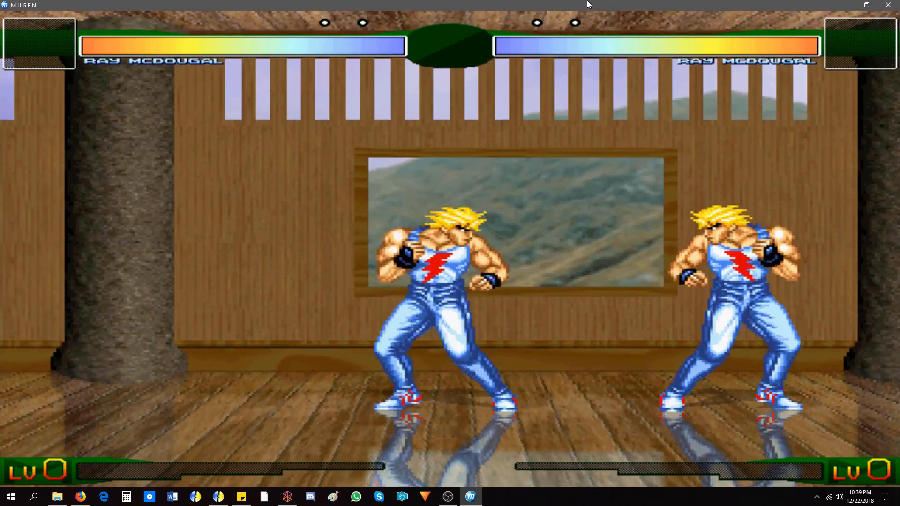
{"action": "key", "text": "Left"}
{"action": "key", "text": "Up"}
{"action": "key", "text": "Right"}
{"action": "key", "text": "Up"}
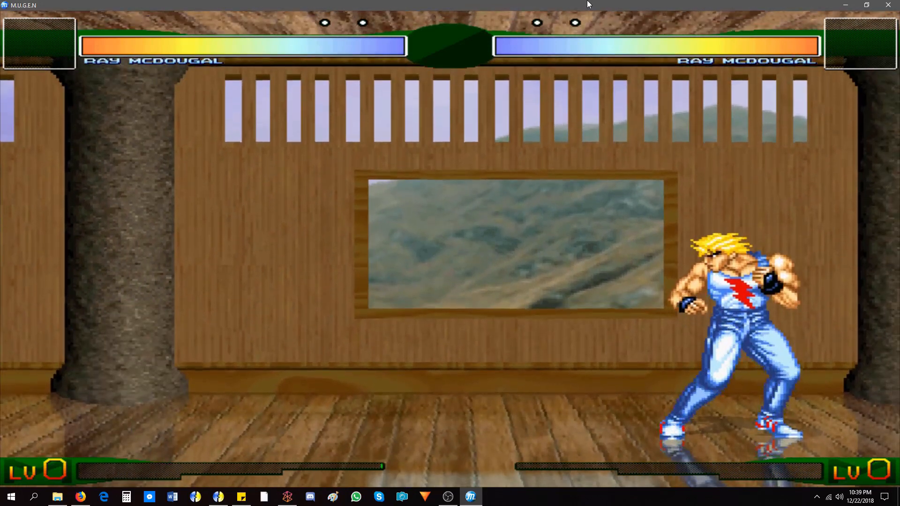
Test the character's attacks and the opponent's hit reactions, and close the test match
{"action": "key", "text": "a"}
{"action": "key", "text": "Right"}
{"action": "key", "text": "a"}
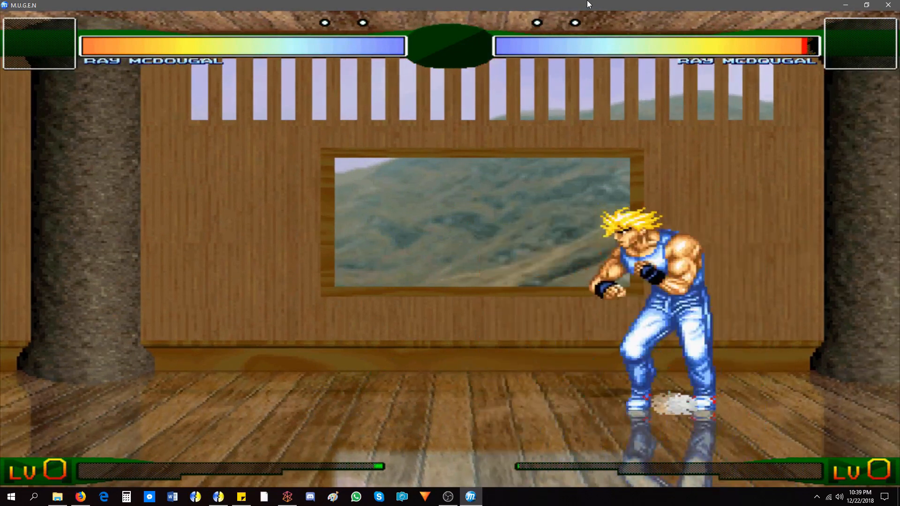
{"action": "key", "text": "a"}
{"action": "key", "text": "a"}
{"action": "key", "text": "F1"}
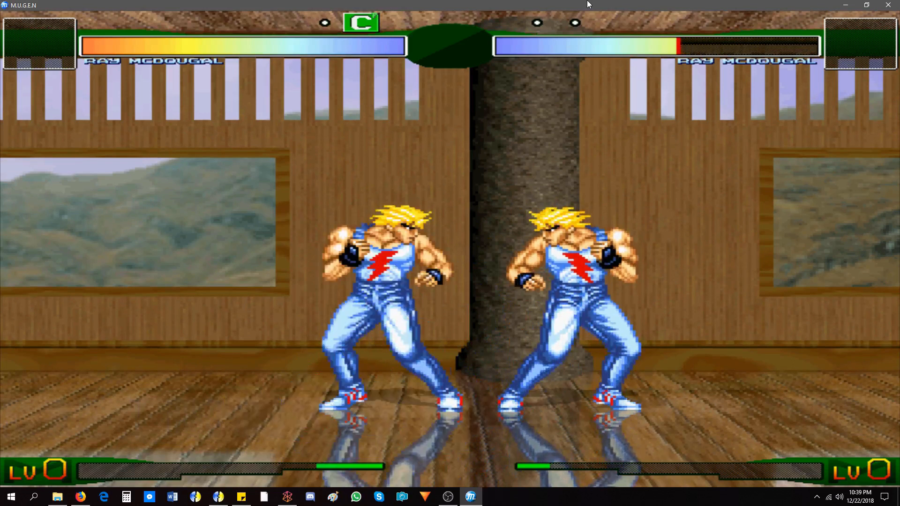
{"action": "key", "text": "Escape"}
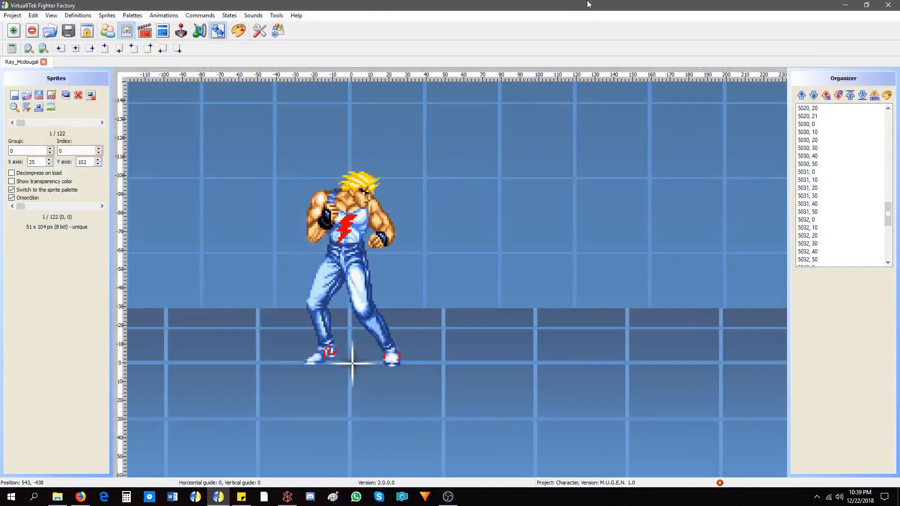